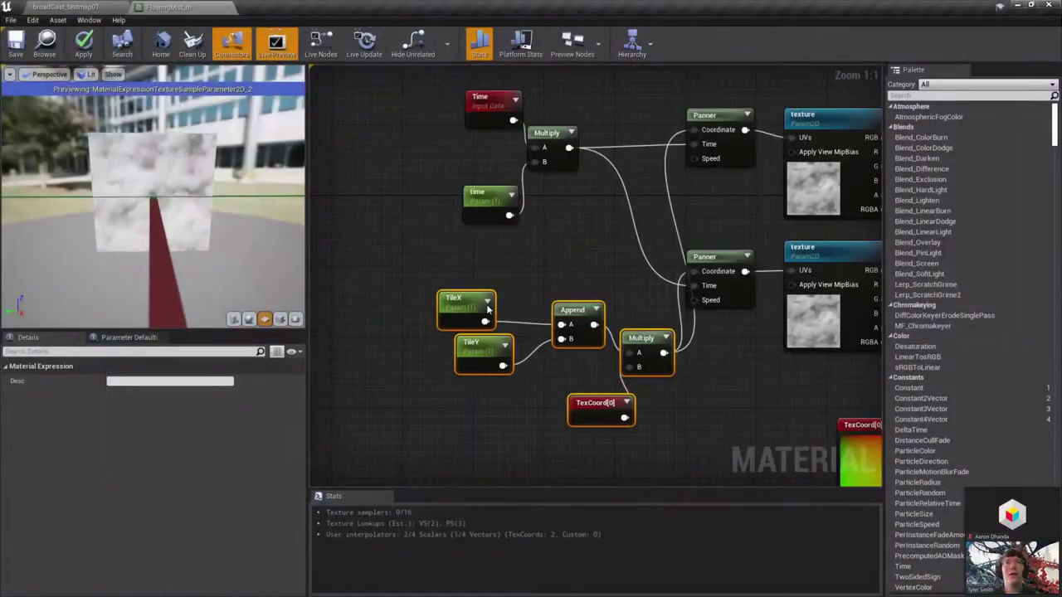
Move the TileX, TileY, Append, Multiply and TexCoord nodes farther away from the two Panner nodes
left_click_drag(635, 329, 550, 320)
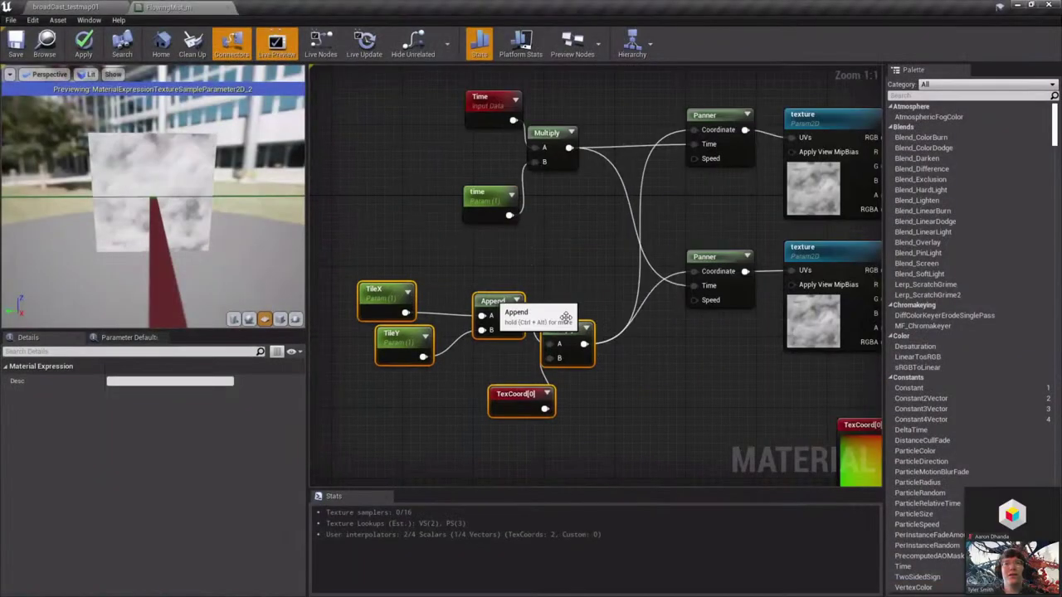
right_click_drag(565, 317, 655, 326)
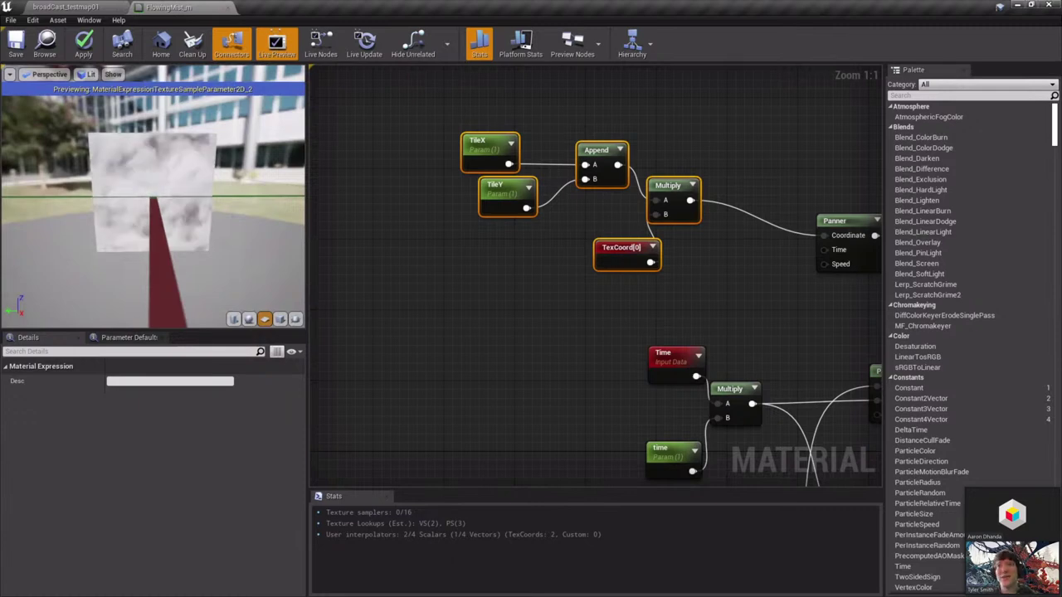
In the broadCast_testmap01 level, examine the mist around both cauldrons, selecting BubblingMistTorusshape02 and then BubblingMistTorusshape01
left_click(87, 6)
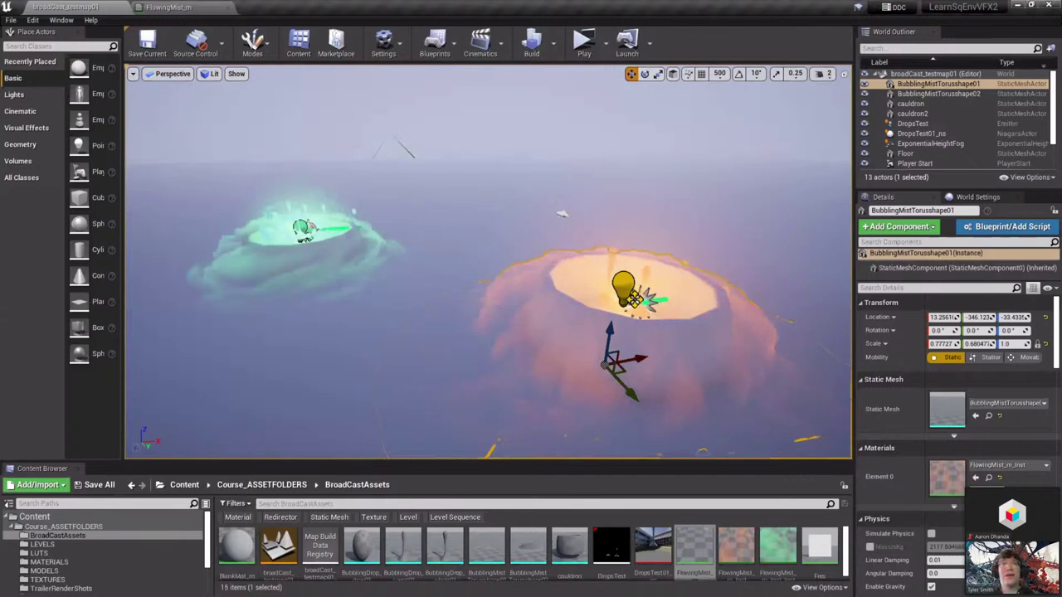
right_click_drag(488, 262, 544, 279)
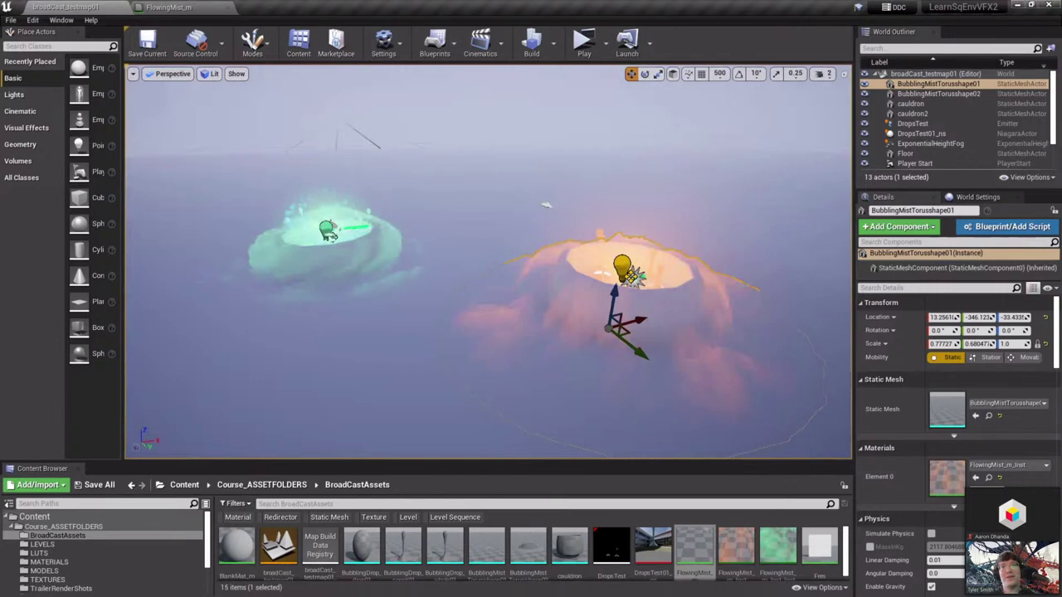
right_click_drag(489, 261, 534, 338)
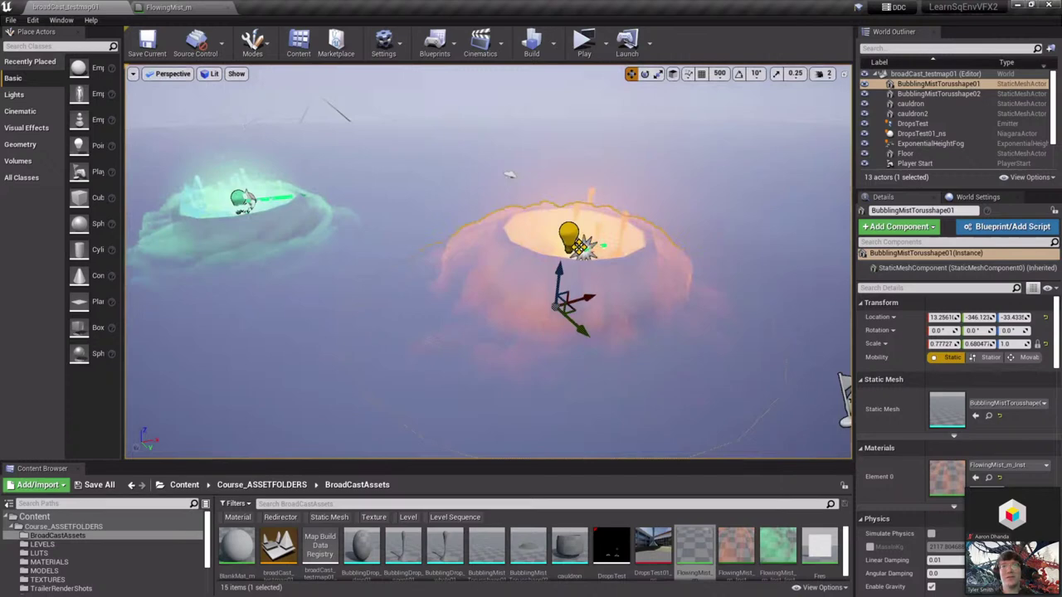
right_click_drag(579, 247, 588, 255)
right_click_drag(500, 313, 517, 280)
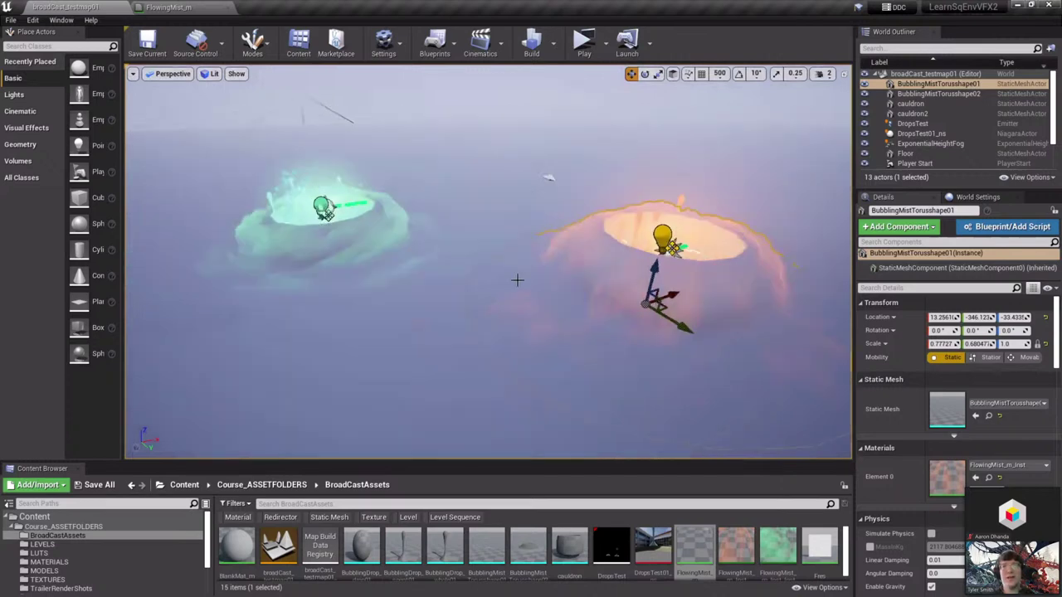
left_click(386, 247)
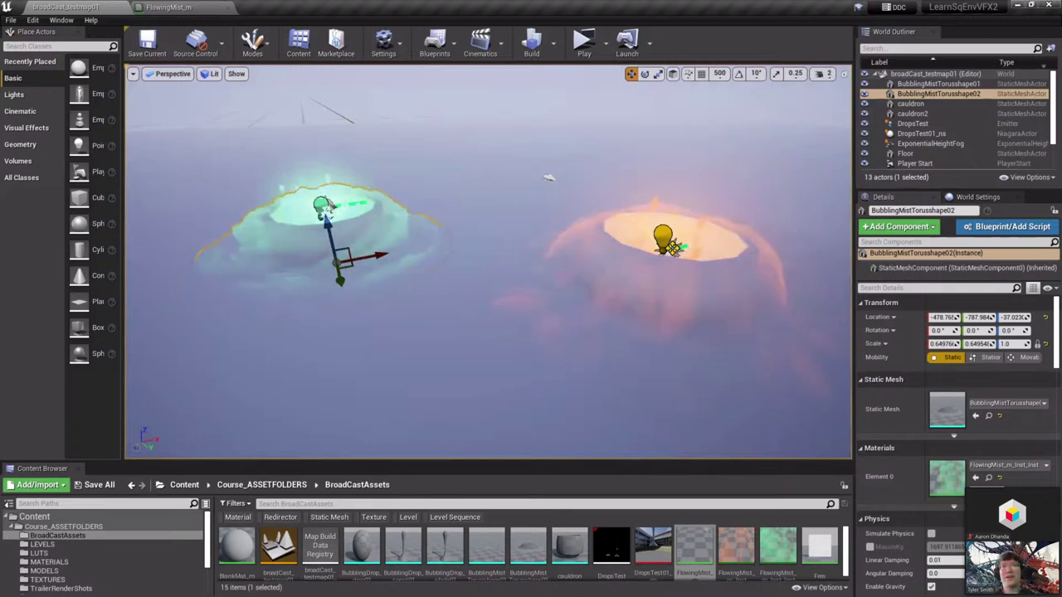
left_click(534, 289)
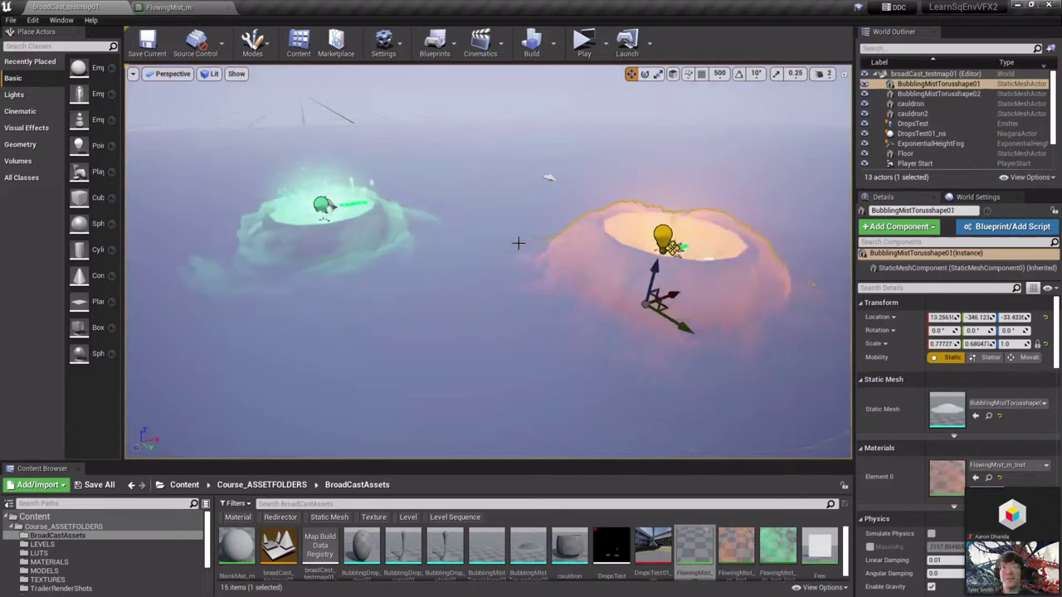
Frame BubblingMistTorusshape01 in the viewport and inspect its flowing orange mist up close
key("f")
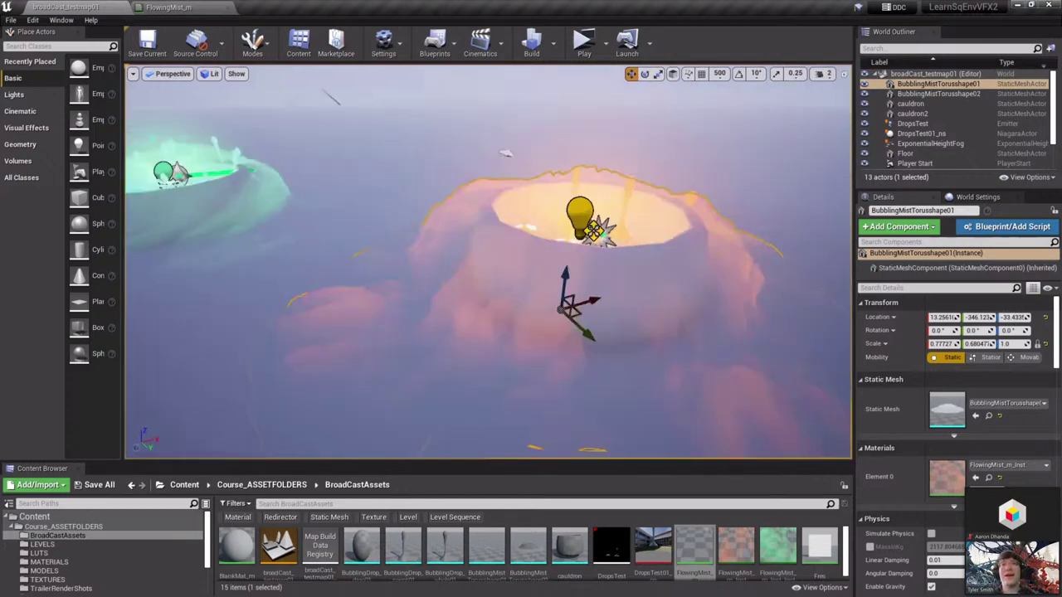
scroll(543, 229, "up", 3)
left_click_drag(488, 261, 530, 315, "alt")
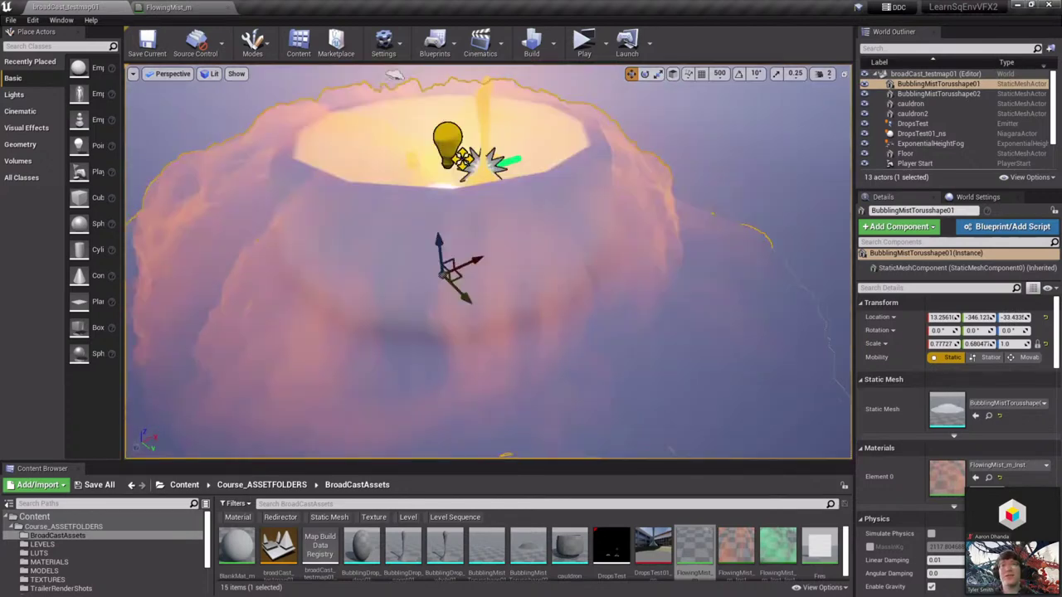
right_click_drag(544, 278, 486, 219)
right_click_drag(542, 277, 544, 278)
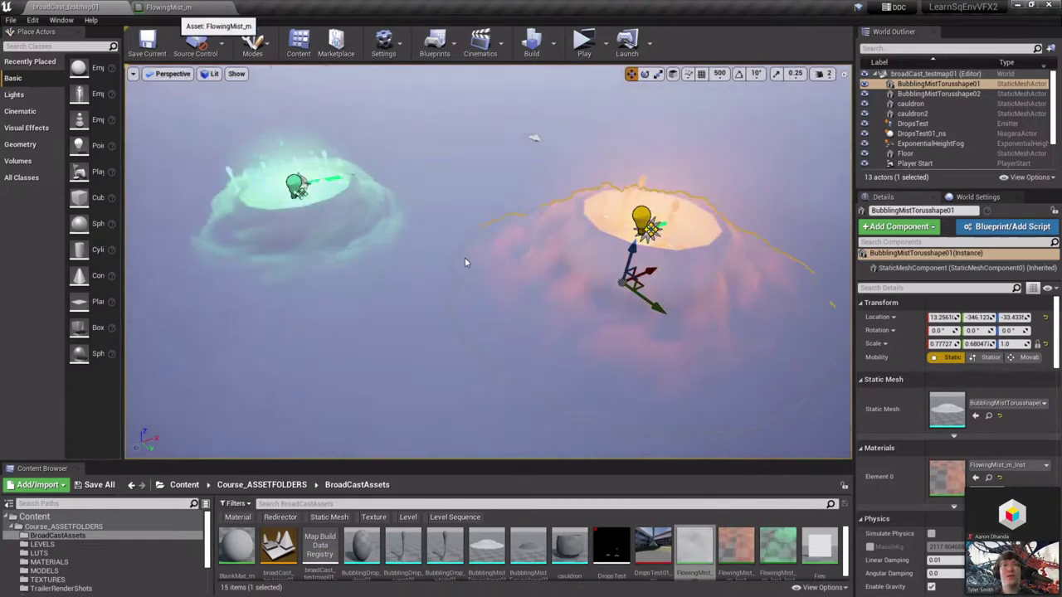
In the FlowingMist_m material, delete the separate test chain of TileX, TileY, Append, Multiply, TexCoord, Panner and previewed texture nodes
left_click(173, 10)
scroll(552, 312, "down", 3)
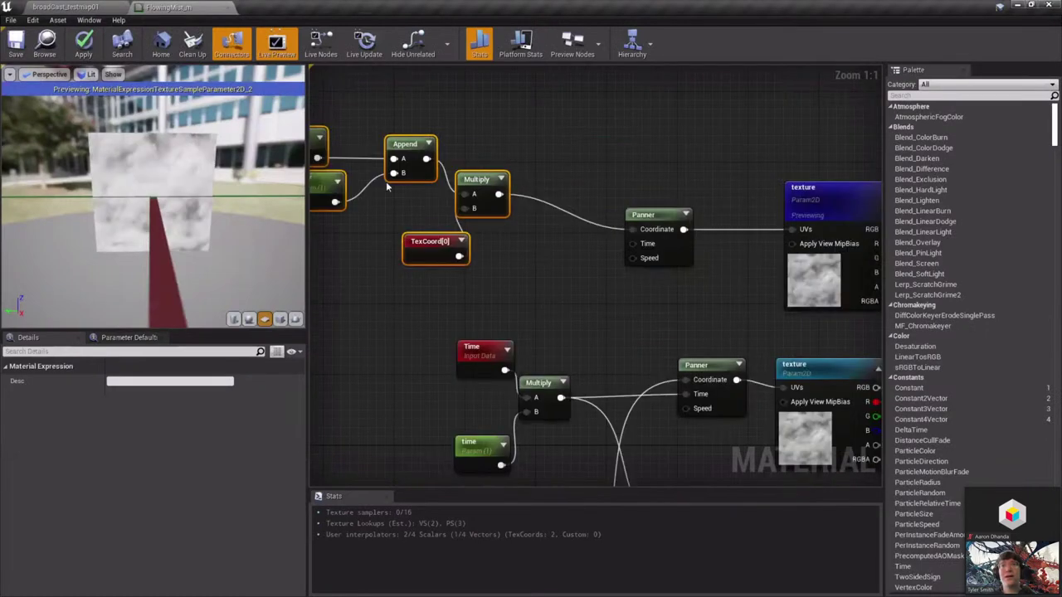
scroll(613, 299, "down", 2)
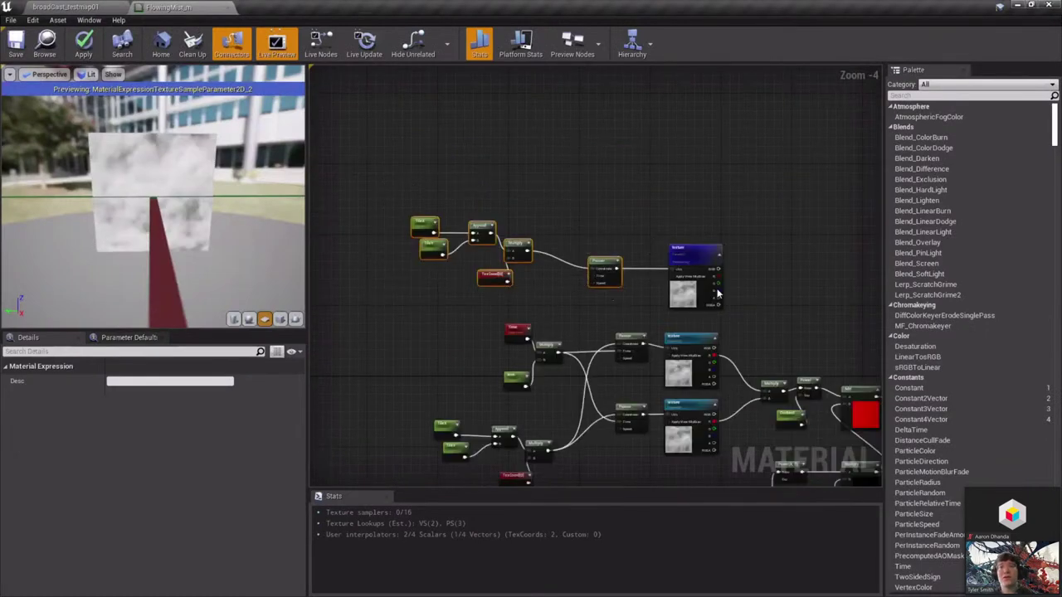
key("Delete")
key("Delete")
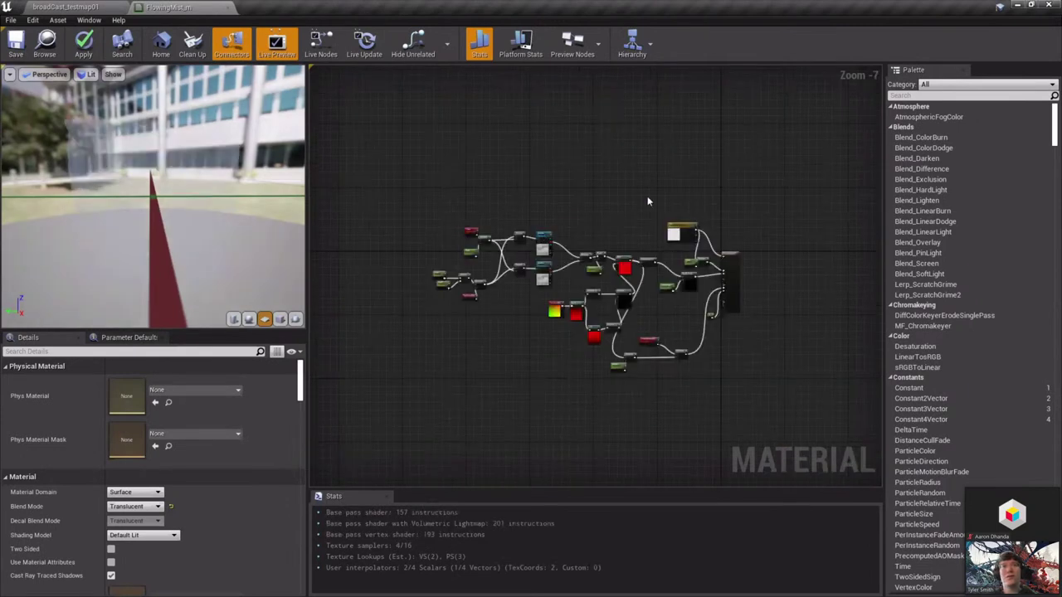
Return to the broadCast_testmap01 level and save it
scroll(647, 196, "up", 3)
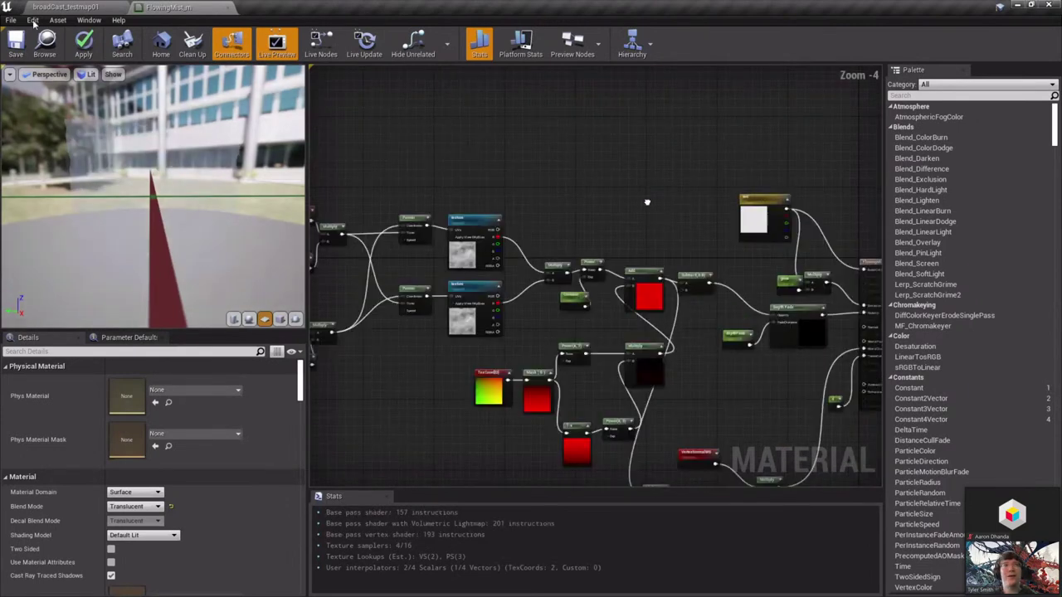
left_click(43, 12)
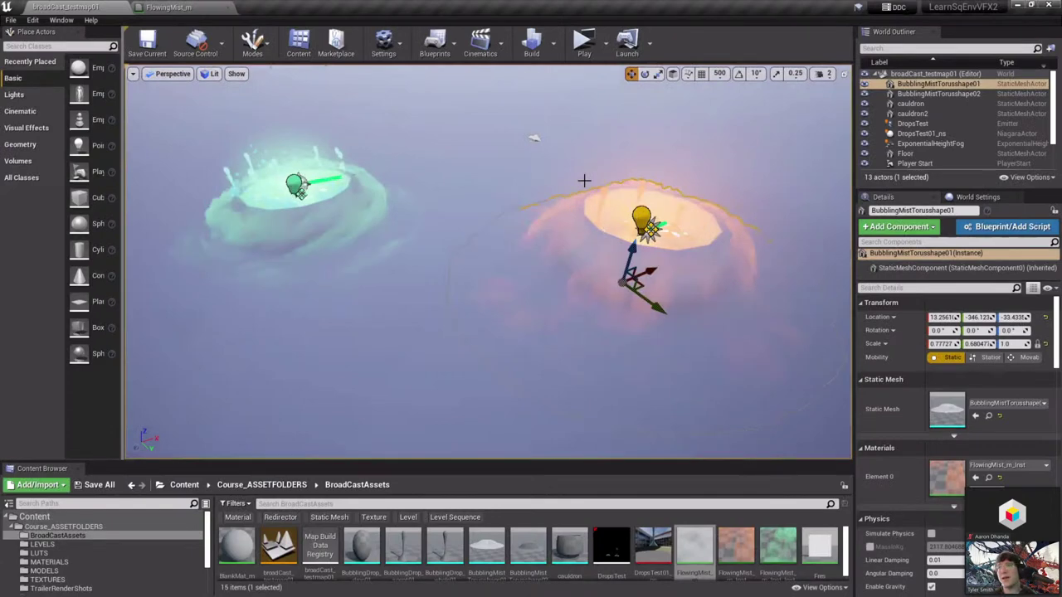
key("ctrl+s")
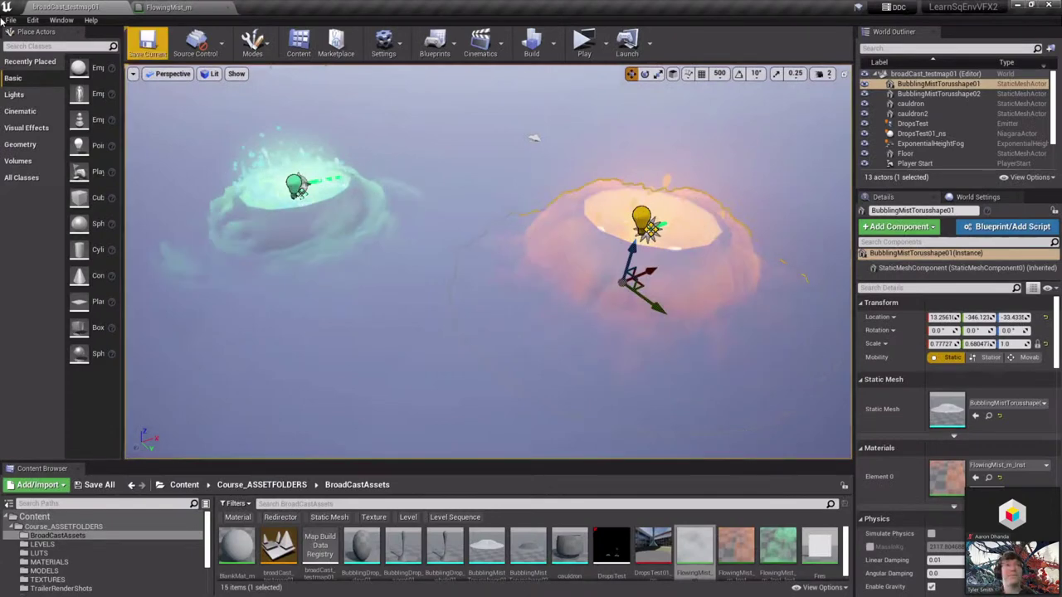
In the FlowingMist_m graph, move the material output node farther out and shift the Depth Fade node clear of the glow nodes
left_click(200, 8)
right_click_drag(705, 335, 579, 243)
left_click_drag(759, 164, 850, 180)
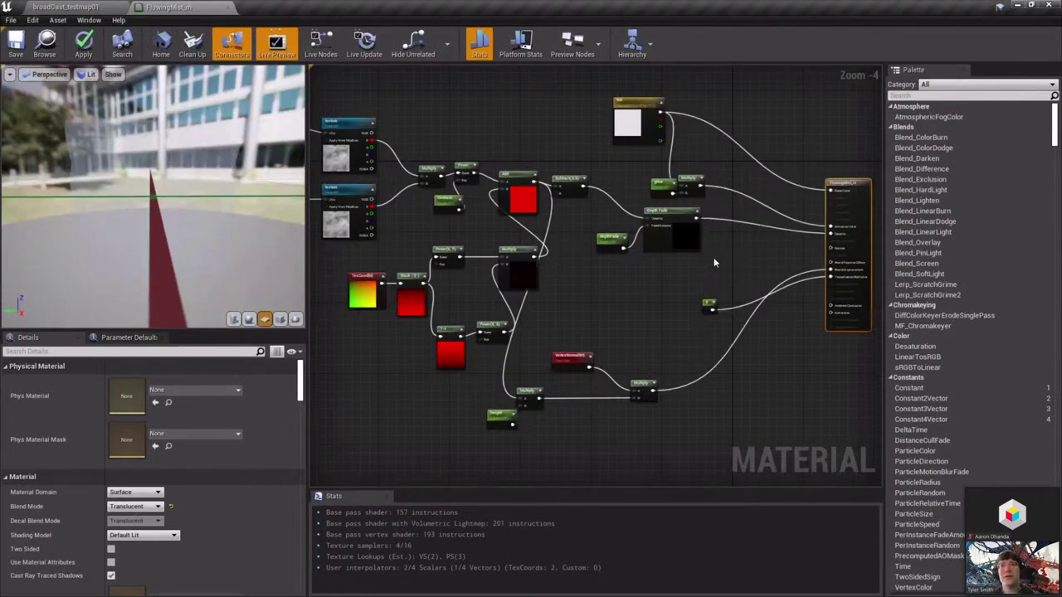
left_click_drag(674, 212, 715, 238)
Move the color parameter, glow and Multiply nodes up near the output node and wrap them in a comment titled "color"
left_click_drag(722, 200, 631, 99)
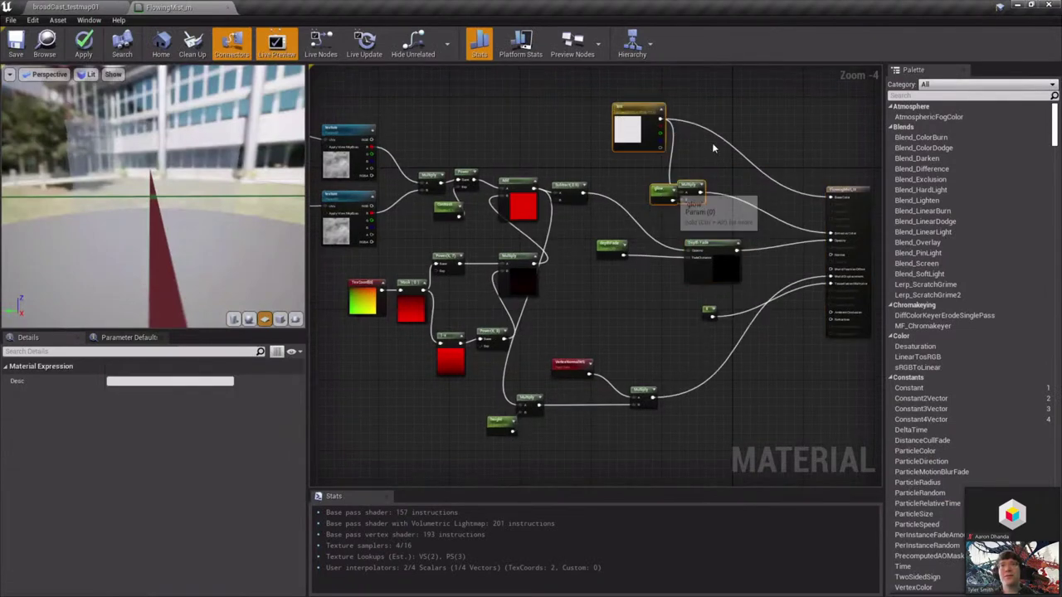
left_click_drag(713, 148, 722, 129)
right_click_drag(722, 129, 636, 254)
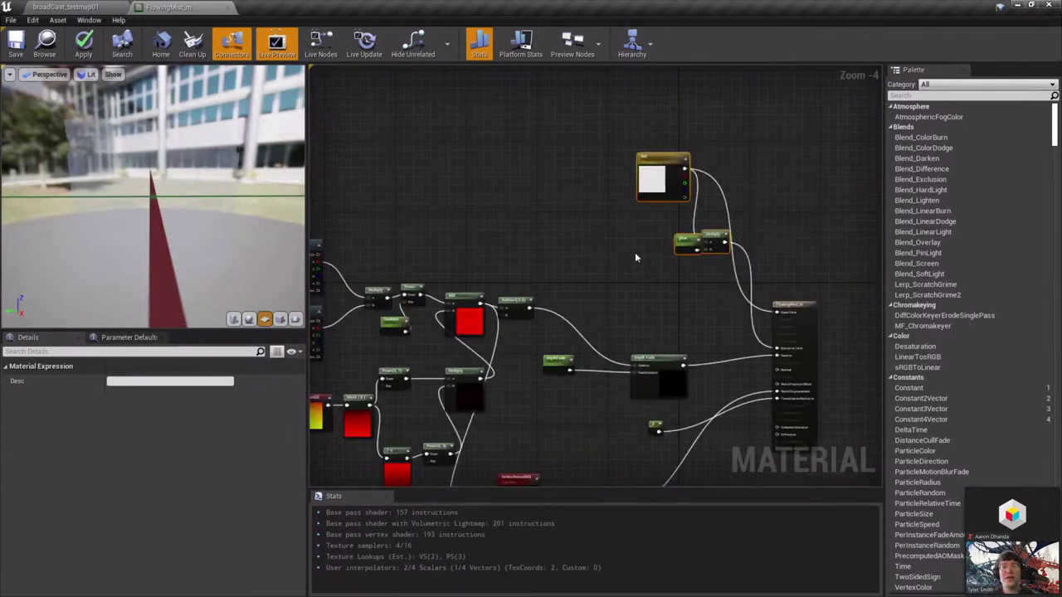
type("ccolor")
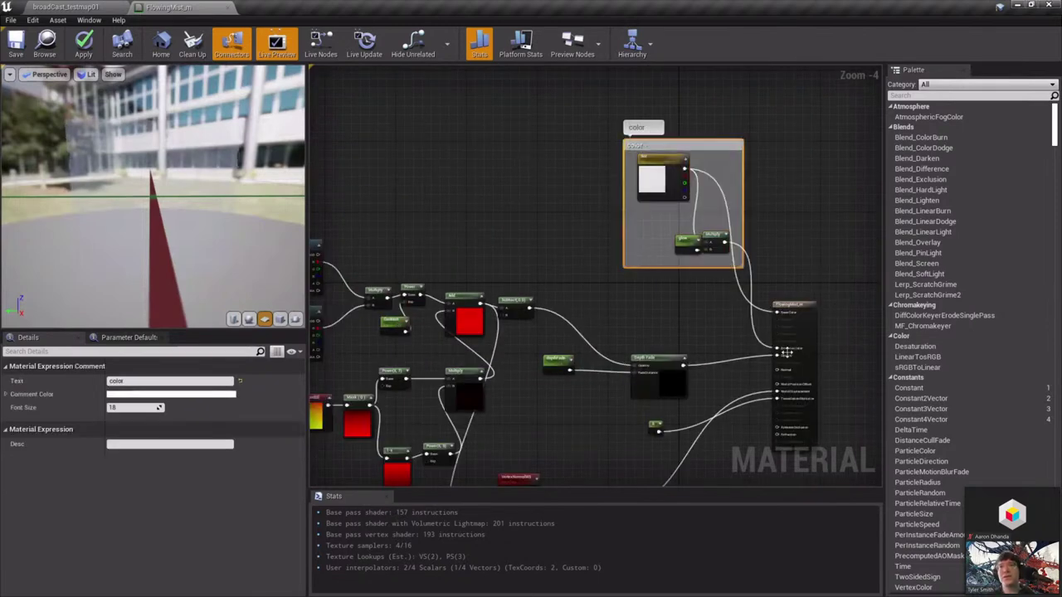
Space out the graph by moving the TexCoord, Mask, 1-x, Power and Multiply gradient nodes away from the Add node
scroll(664, 287, "up", 3)
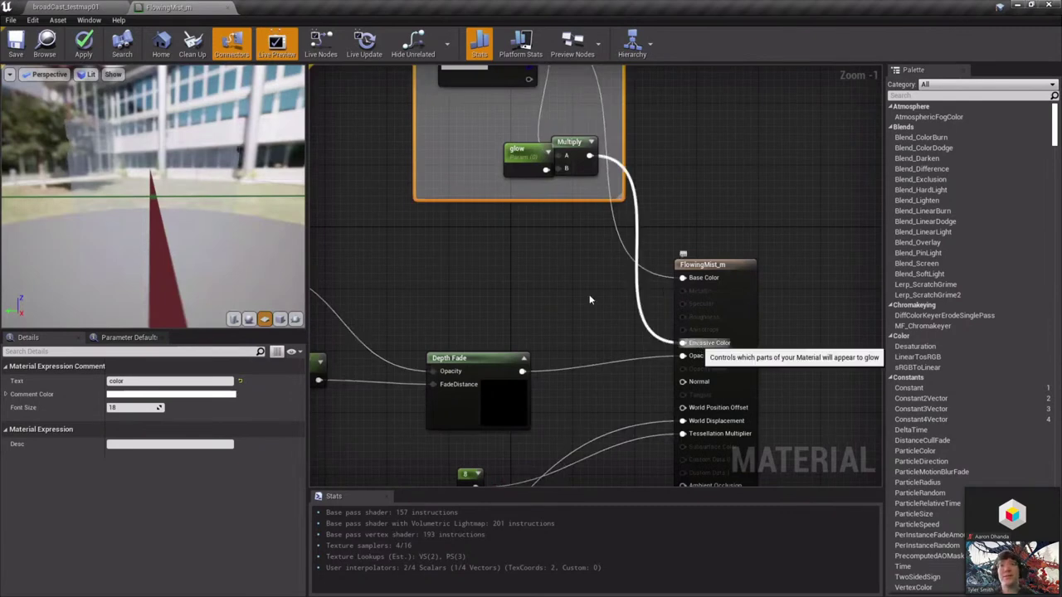
right_click_drag(647, 161, 705, 202)
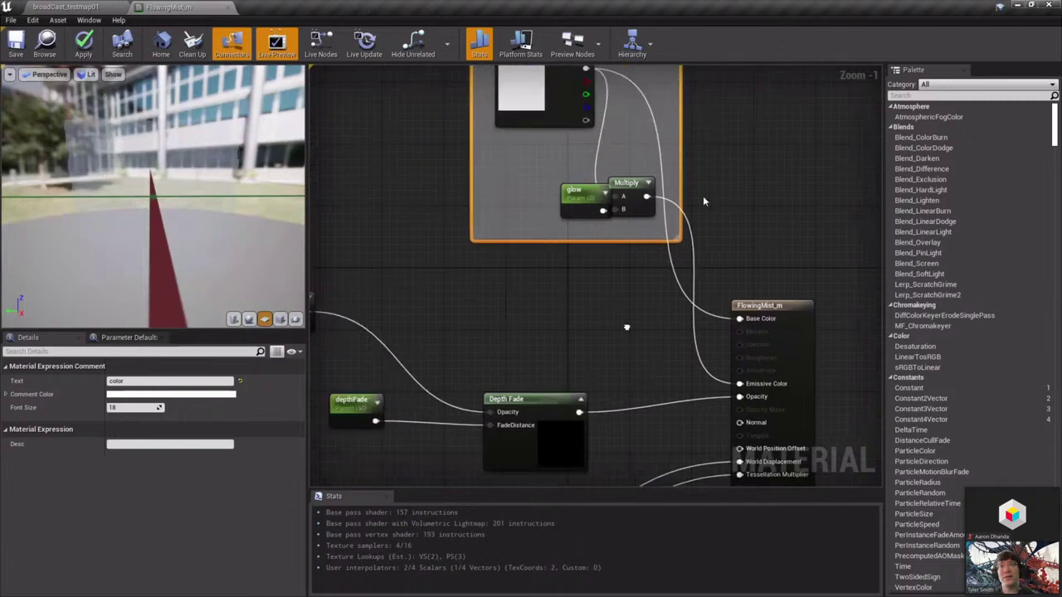
right_click_drag(687, 292, 766, 155)
scroll(810, 150, "down", 2)
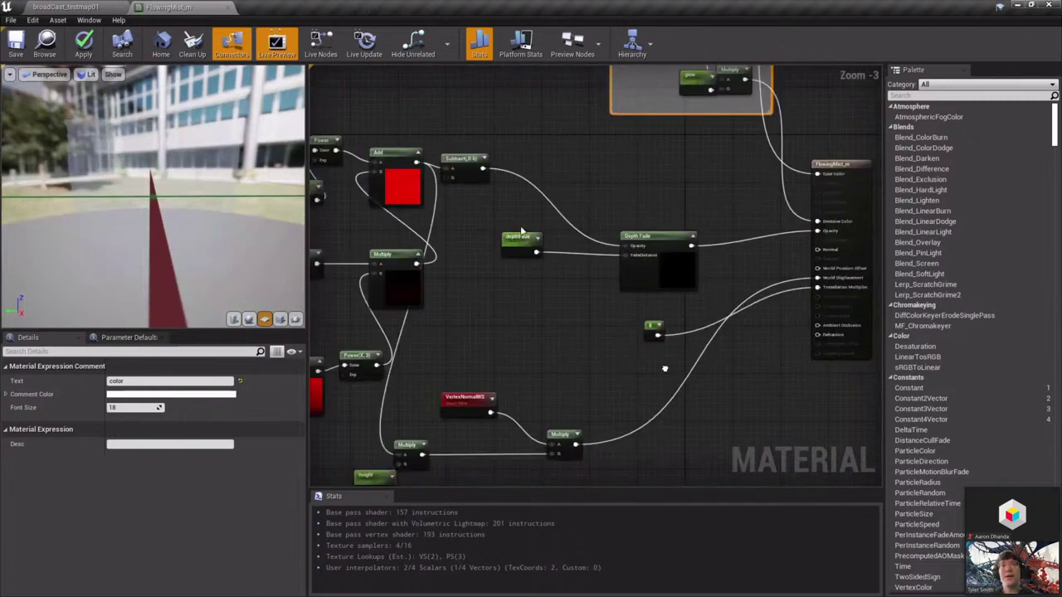
right_click_drag(631, 288, 621, 317)
left_click_drag(484, 232, 640, 308)
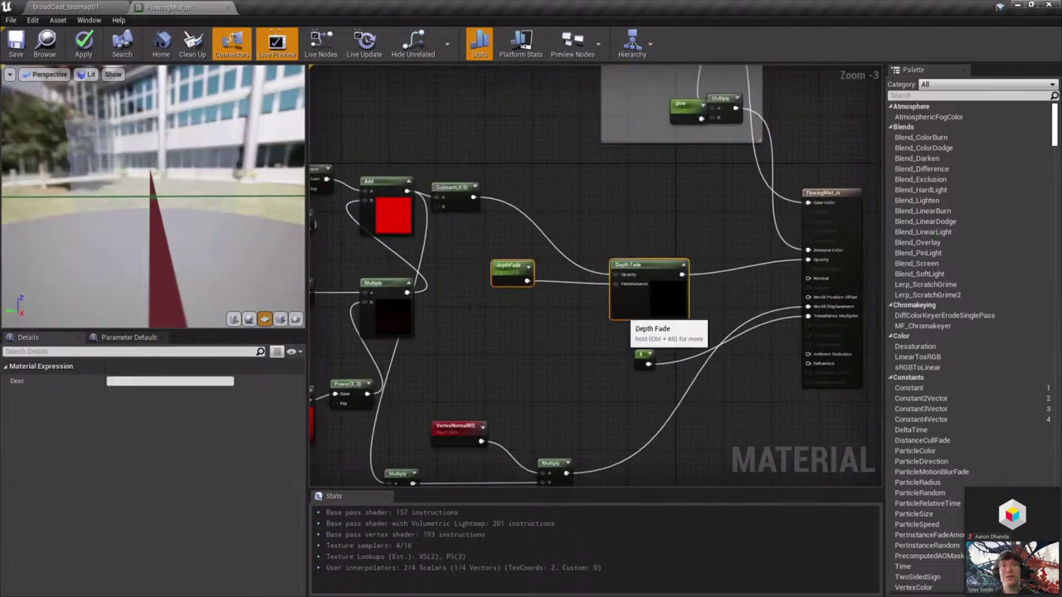
right_click_drag(380, 305, 606, 286)
left_click_drag(599, 413, 378, 300)
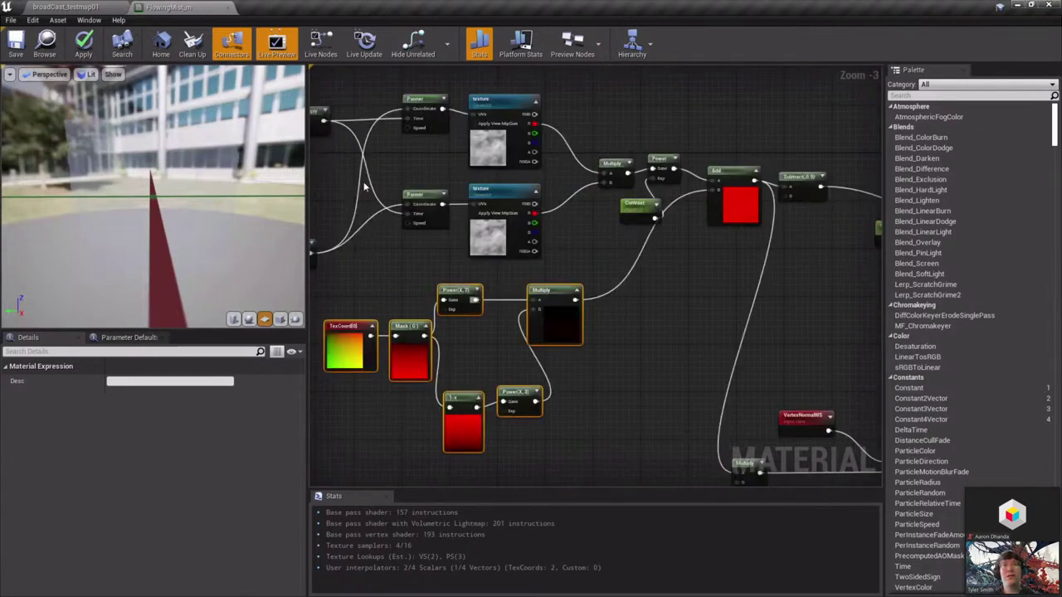
scroll(585, 274, "down", 2)
left_click_drag(332, 136, 594, 339)
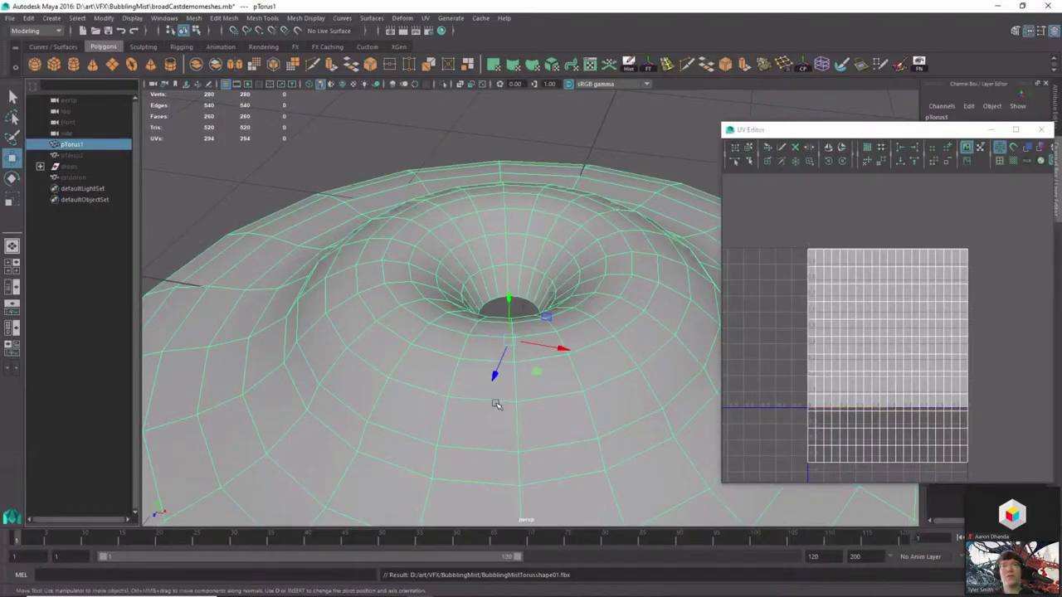
Switch to Maya and examine the pTorus1 mist mesh from several angles alongside its UV layout
scroll(459, 348, "down", 3)
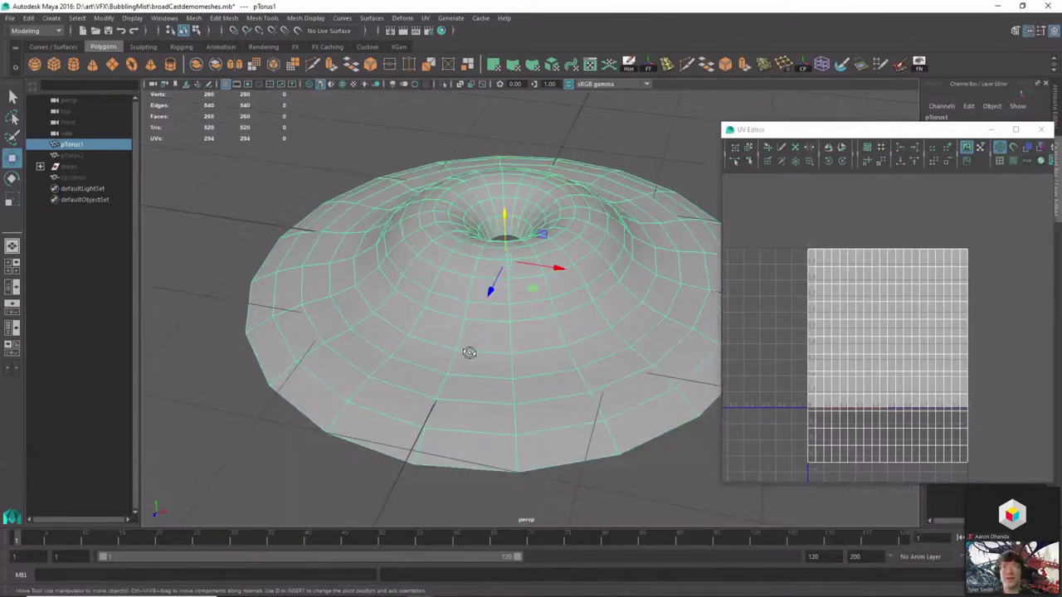
left_click_drag(471, 351, 519, 394, "alt")
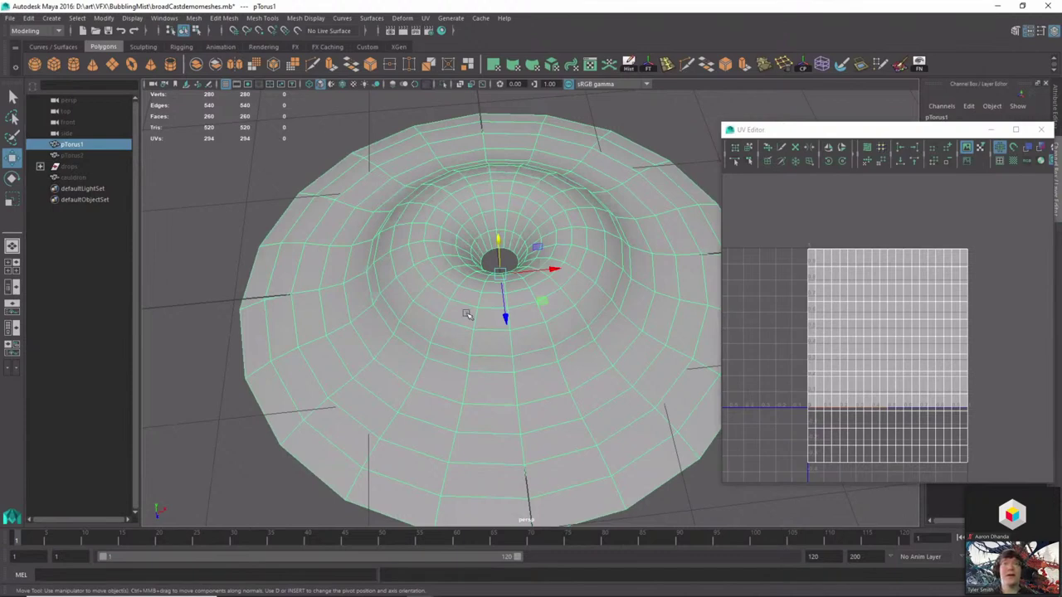
scroll(467, 314, "down", 2)
left_click_drag(498, 355, 416, 307, "alt")
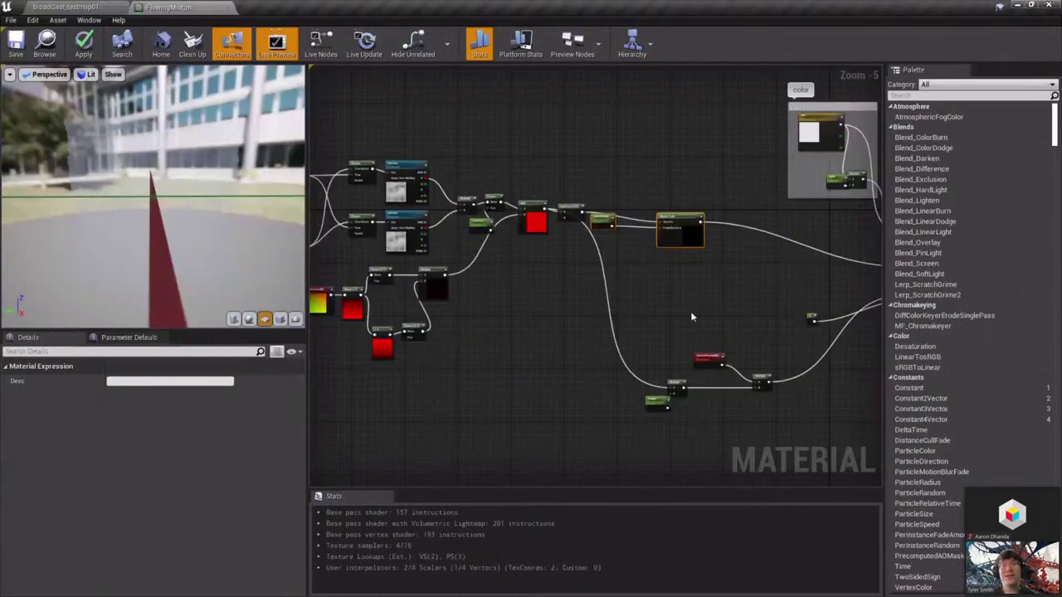
Switch back to Unreal and review the Depth Fade opacity branch and the height displacement branch of FlowingMist_m against the level
right_click_drag(692, 316, 848, 338)
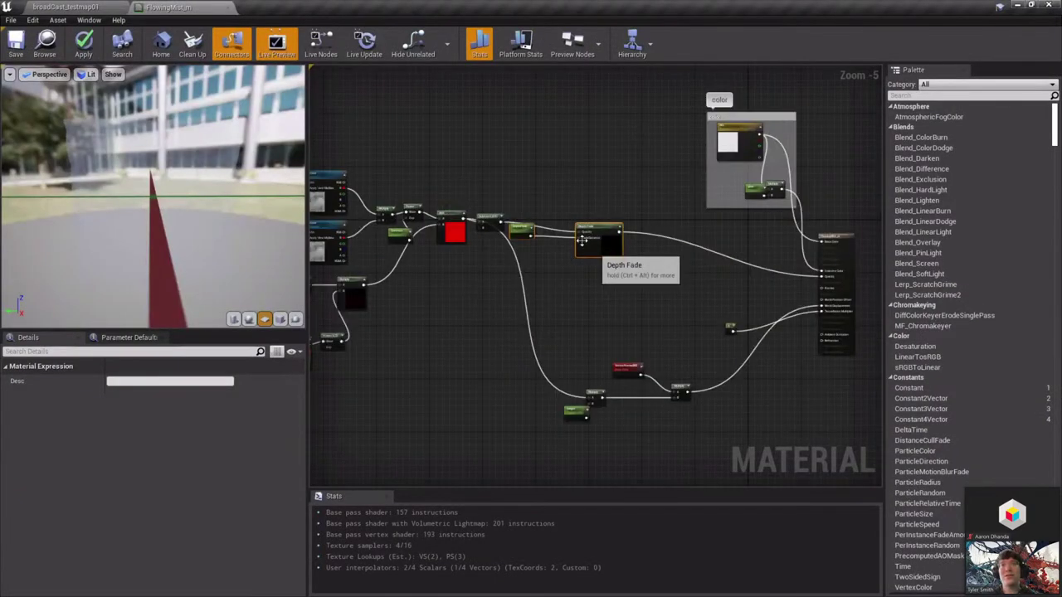
scroll(581, 249, "up", 3)
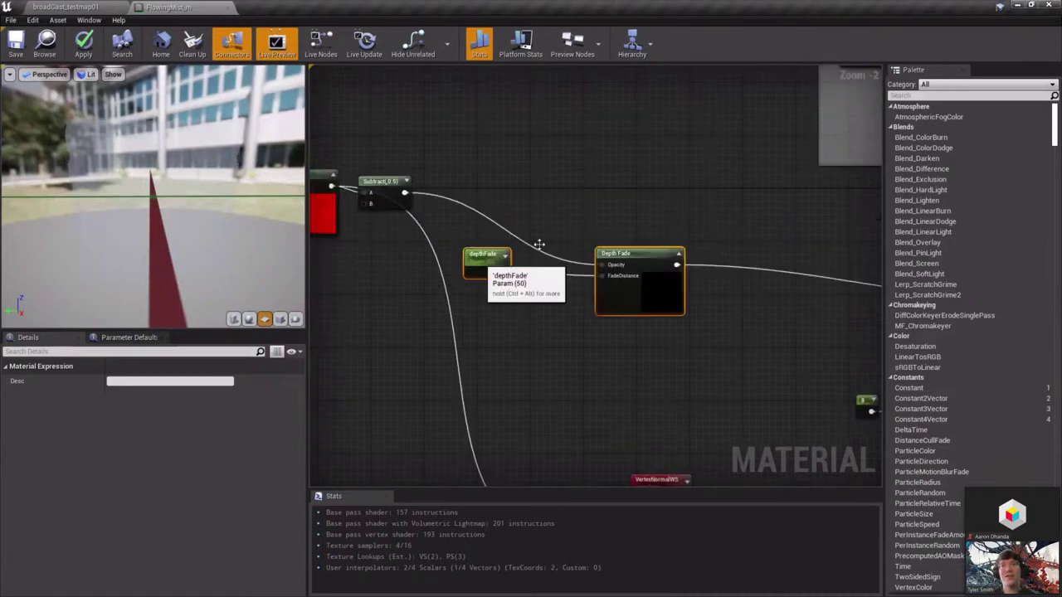
right_click_drag(619, 254, 512, 308)
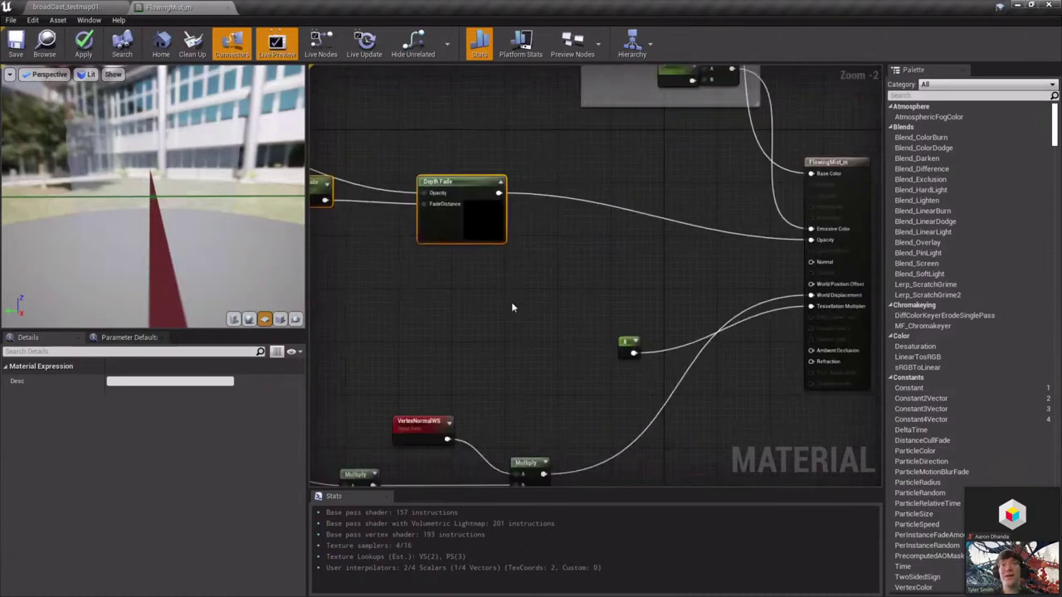
right_click_drag(406, 387, 501, 226)
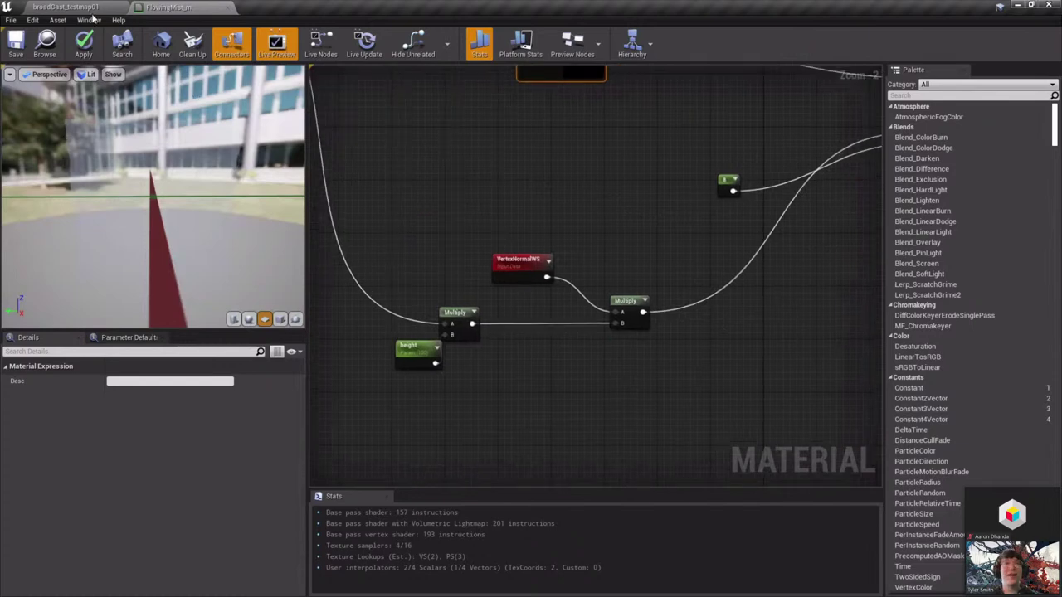
left_click(94, 7)
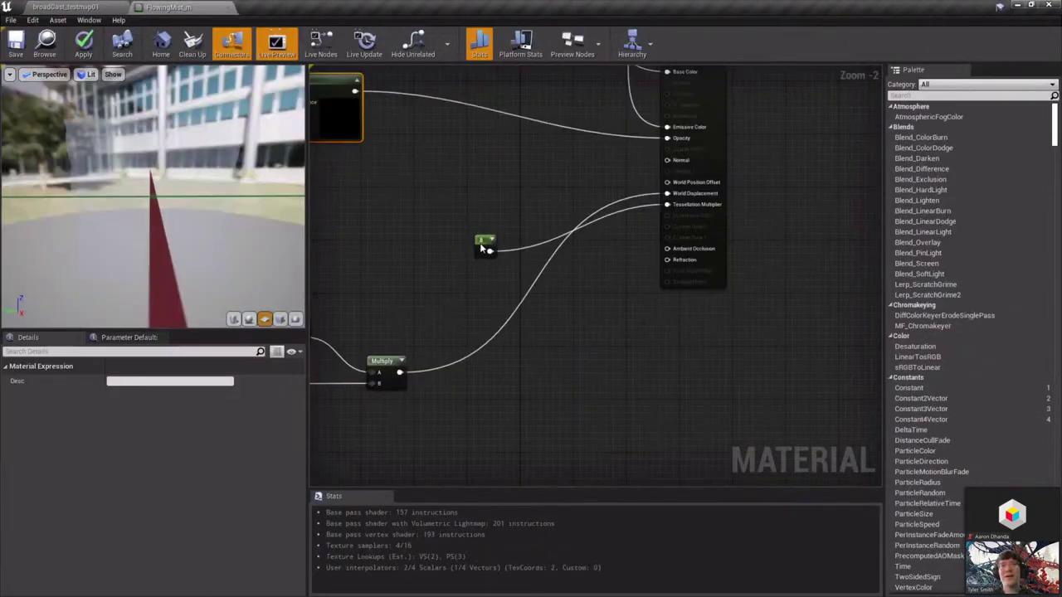
Move the tessellation constant closer to the output node and shift VertexNormalWS nearer to the displacement Multiply node
left_click_drag(485, 245, 611, 249)
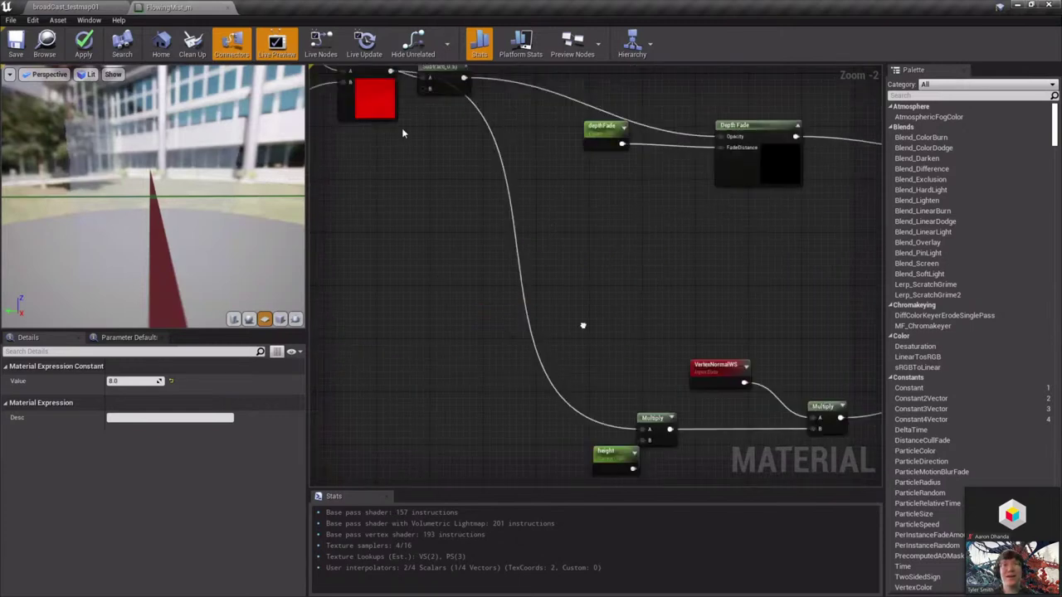
right_click_drag(583, 326, 610, 361)
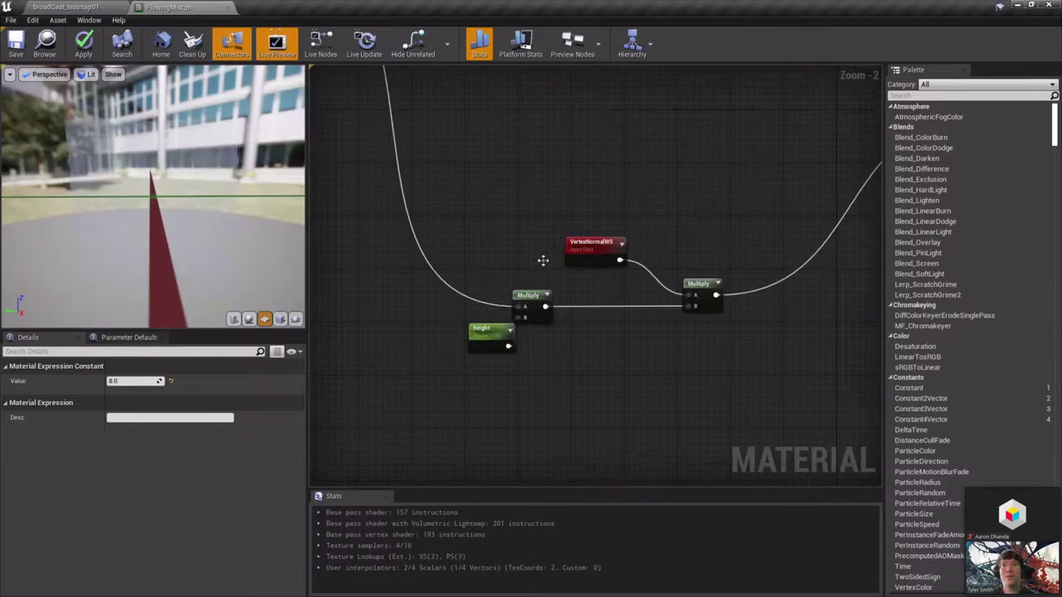
left_click_drag(594, 245, 640, 239)
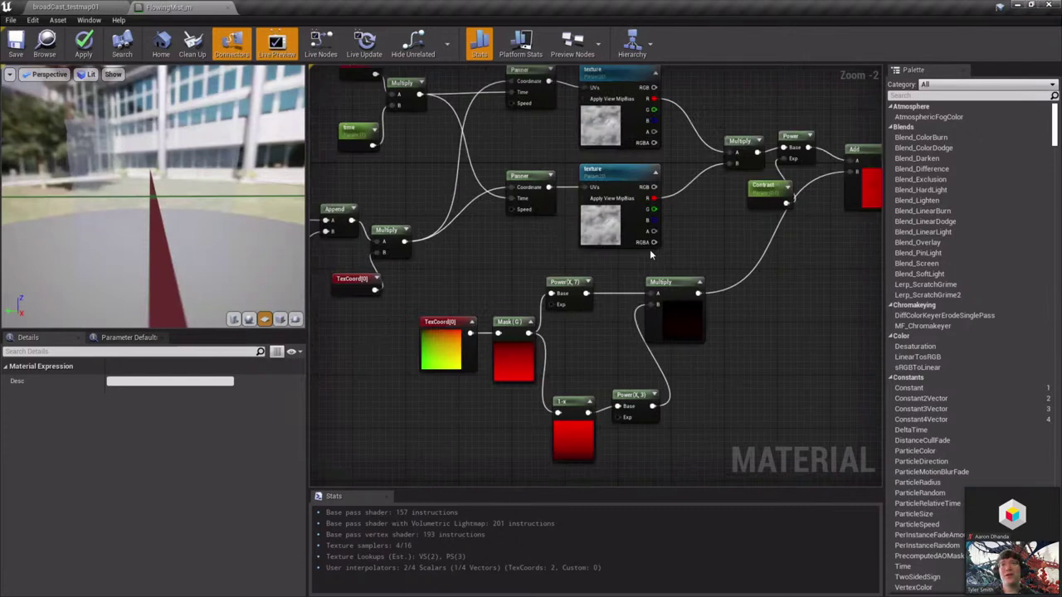
Inspect the upper texture parameter's settings down to its assigned texture and its place in the noise branch
scroll(650, 249, "down", 1)
right_click_drag(718, 248, 774, 300)
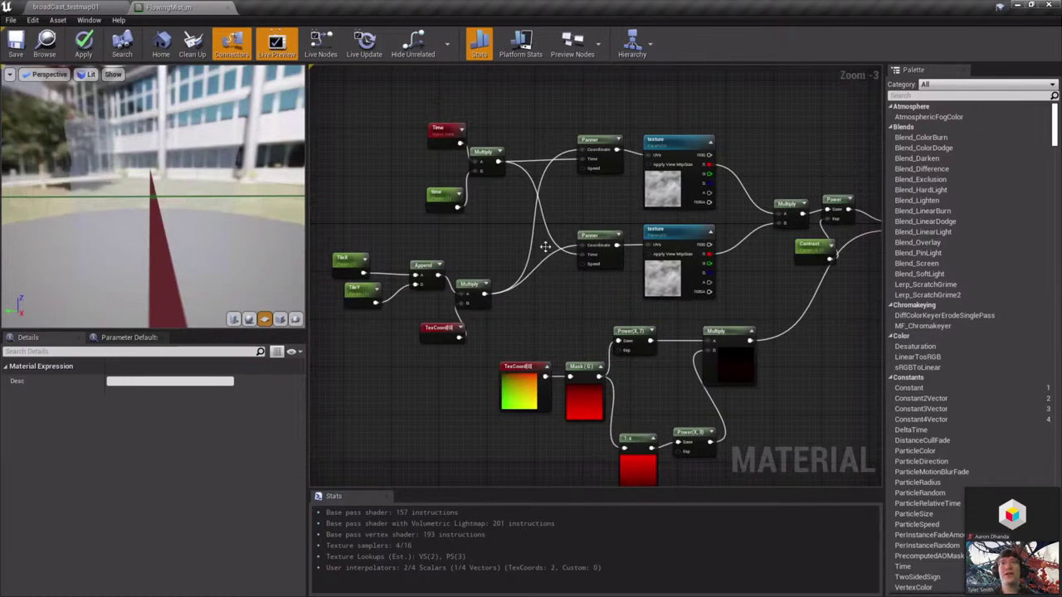
left_click(662, 168)
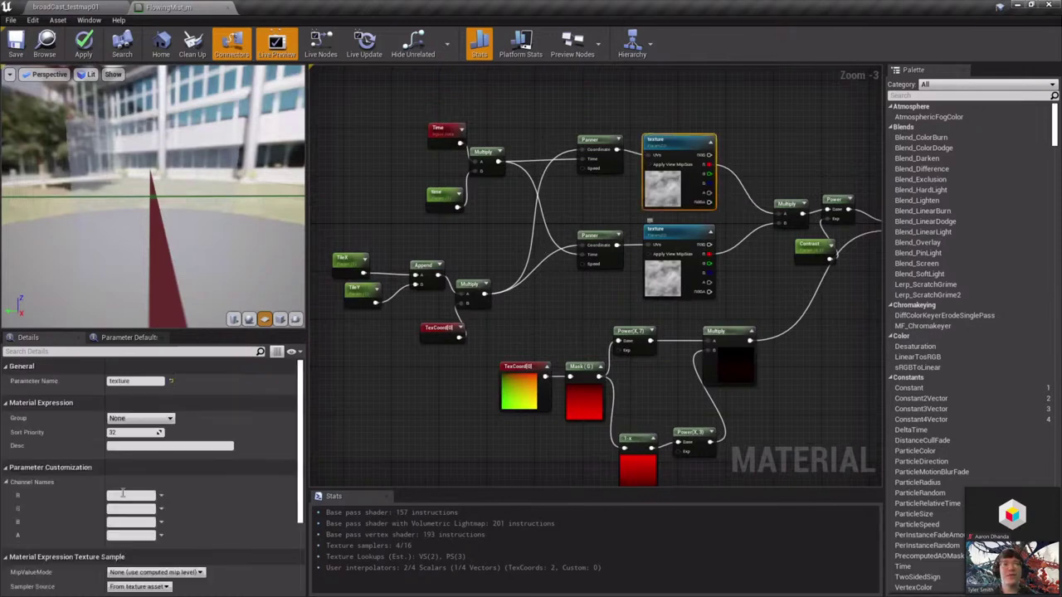
right_click_drag(714, 183, 733, 350)
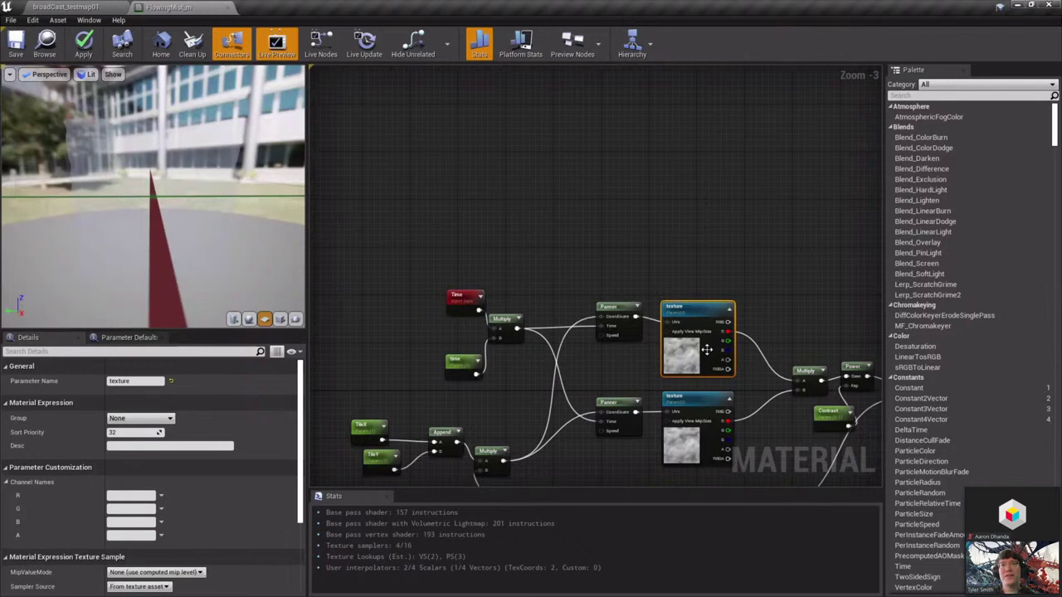
scroll(166, 537, "down", 3)
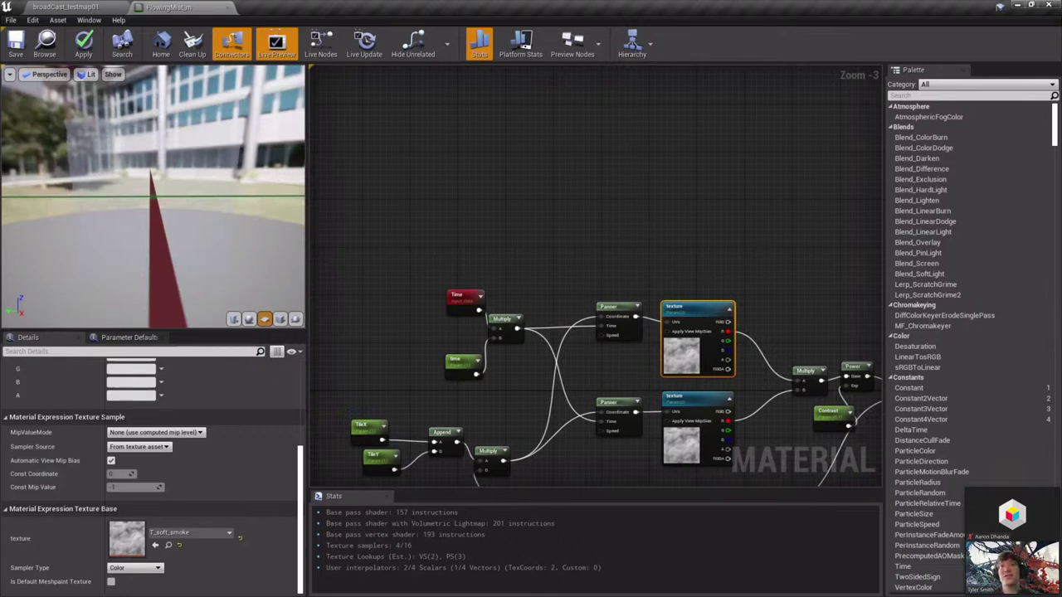
right_click_drag(652, 149, 533, 9)
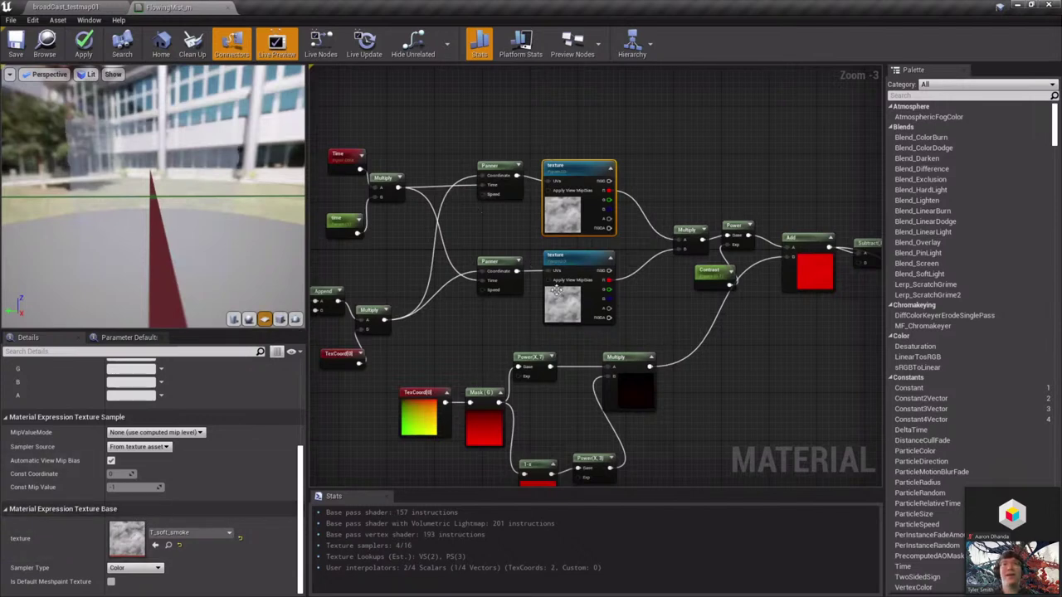
right_click_drag(586, 237, 670, 315)
Examine the upper Panner's speed settings, the Time nodes feeding it and its link to the texture parameter
left_click(604, 242)
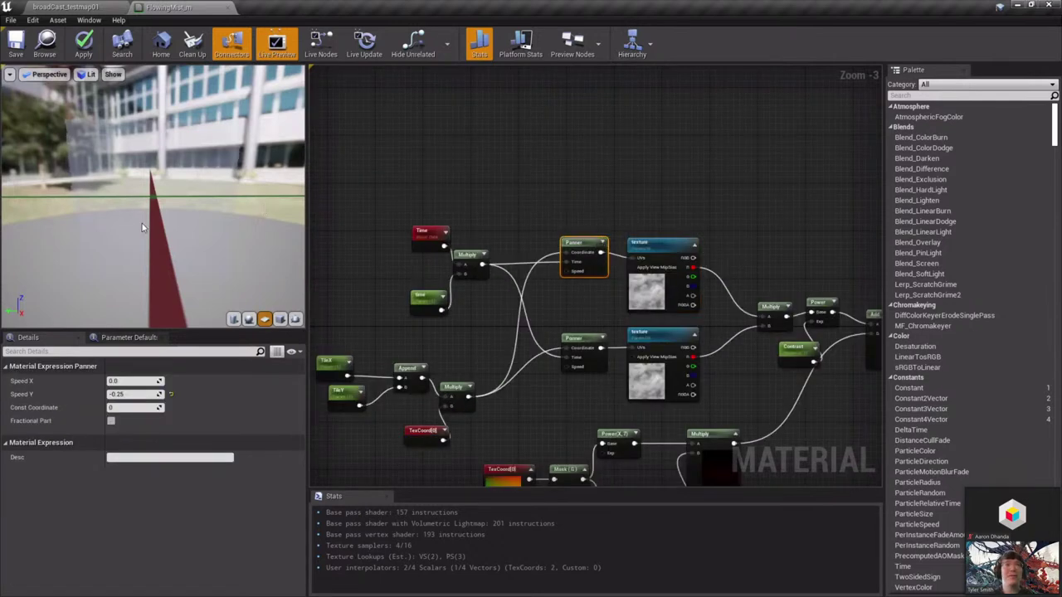
left_click_drag(152, 196, 194, 195)
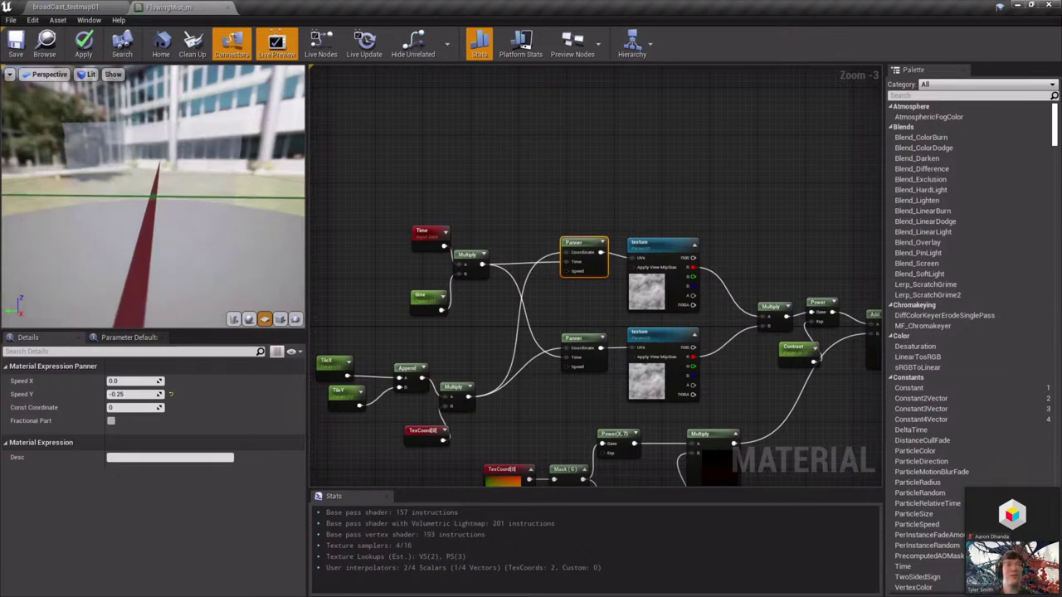
left_click_drag(158, 131, 191, 133)
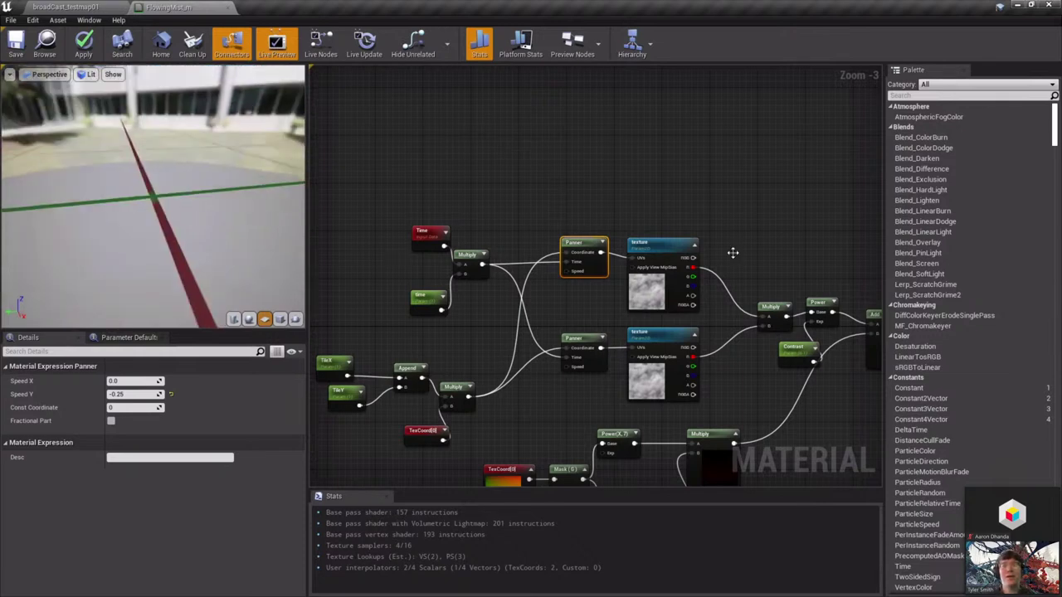
left_click_drag(501, 316, 436, 185)
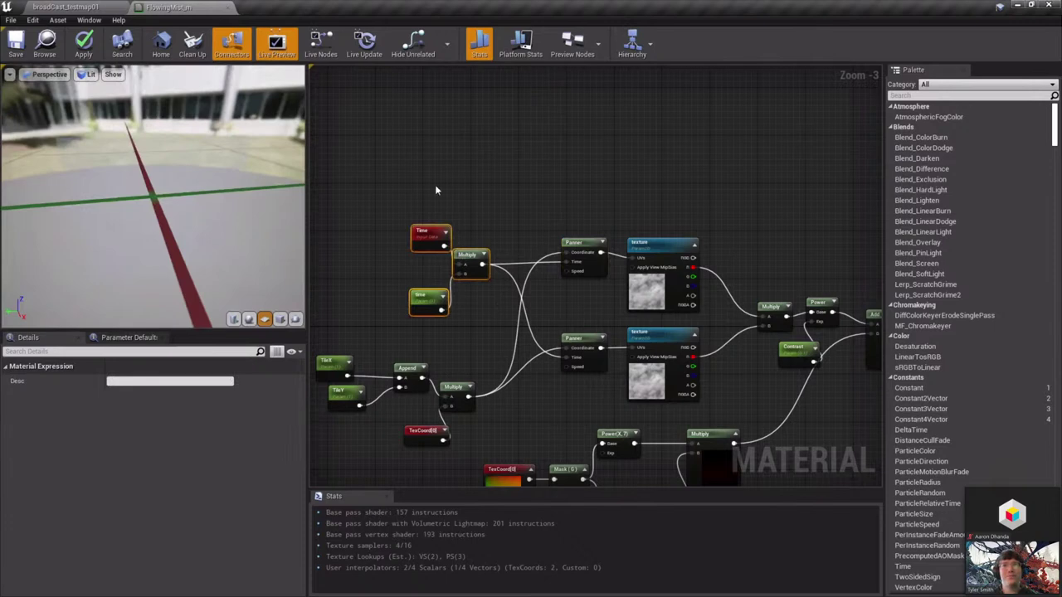
scroll(597, 279, "up", 3)
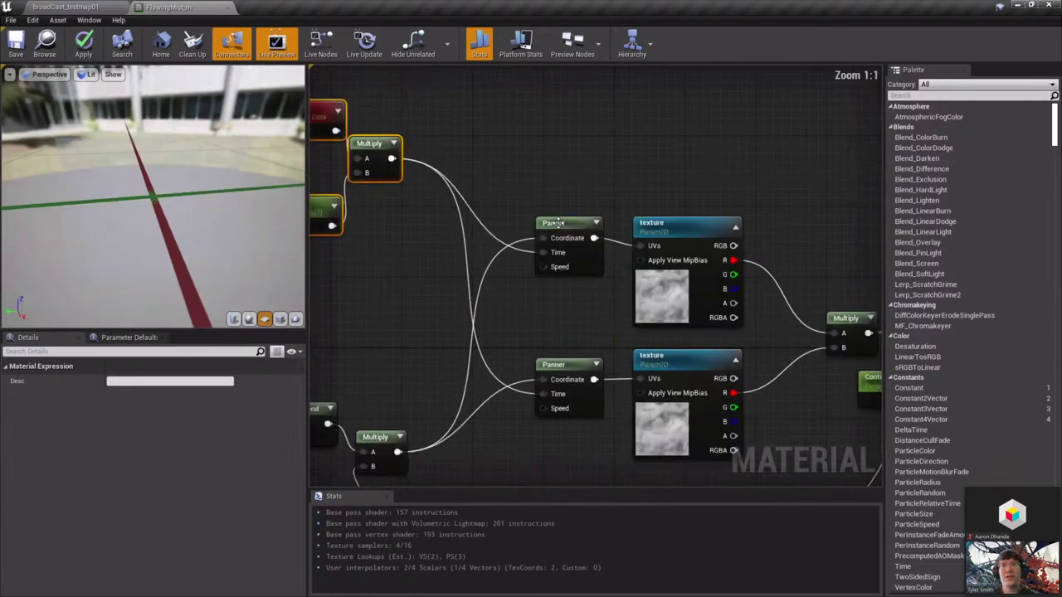
left_click(570, 241)
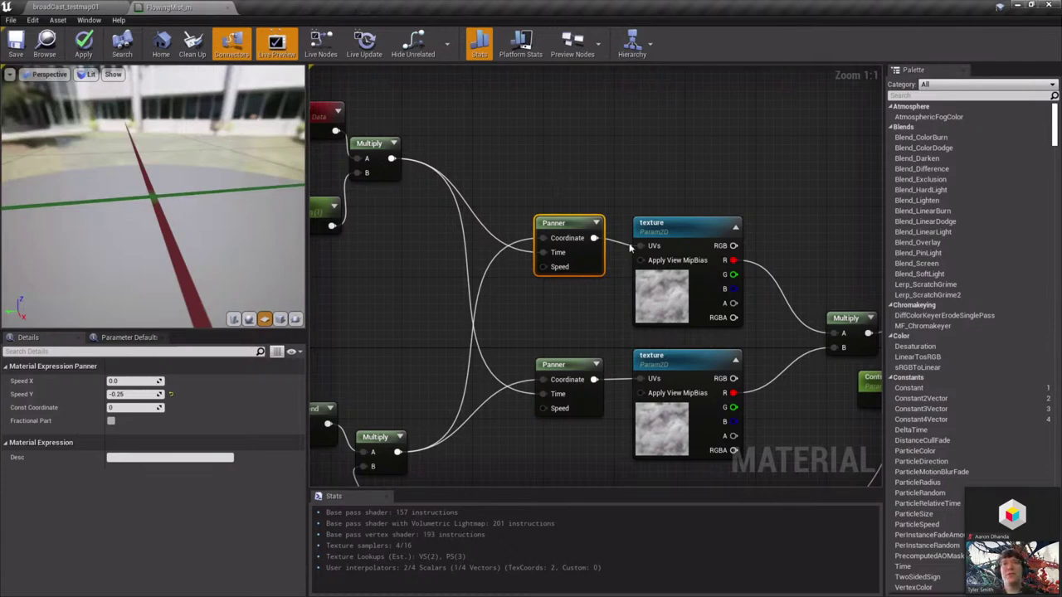
left_click(647, 226, "shift")
left_click(592, 169)
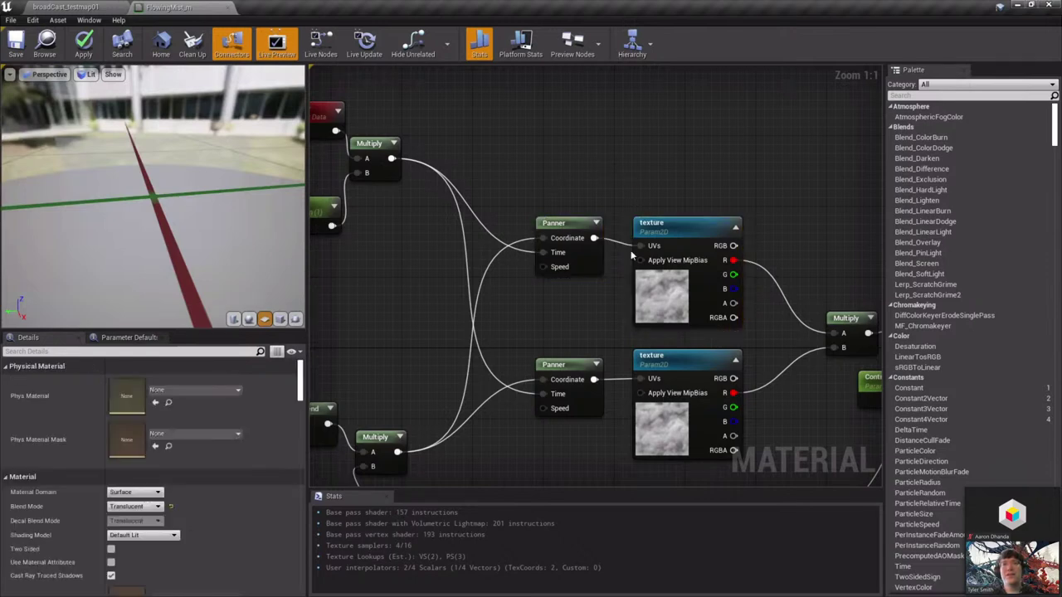
Review the graph from the panning textures through the Depth Fade and displacement branches to the output node
right_click_drag(608, 253, 665, 340)
right_click_drag(727, 257, 603, 160)
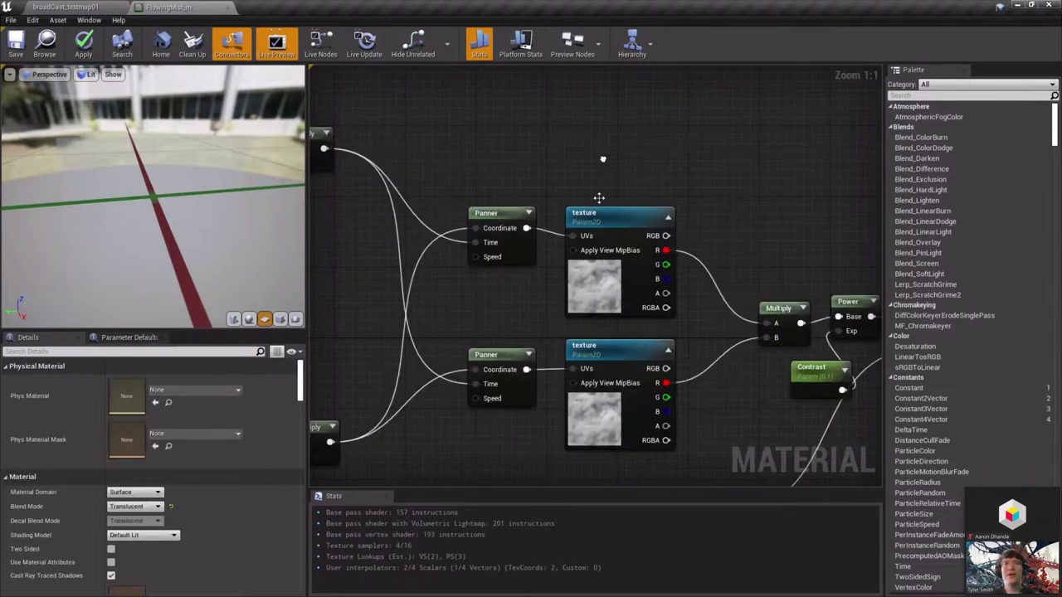
scroll(724, 221, "down", 4)
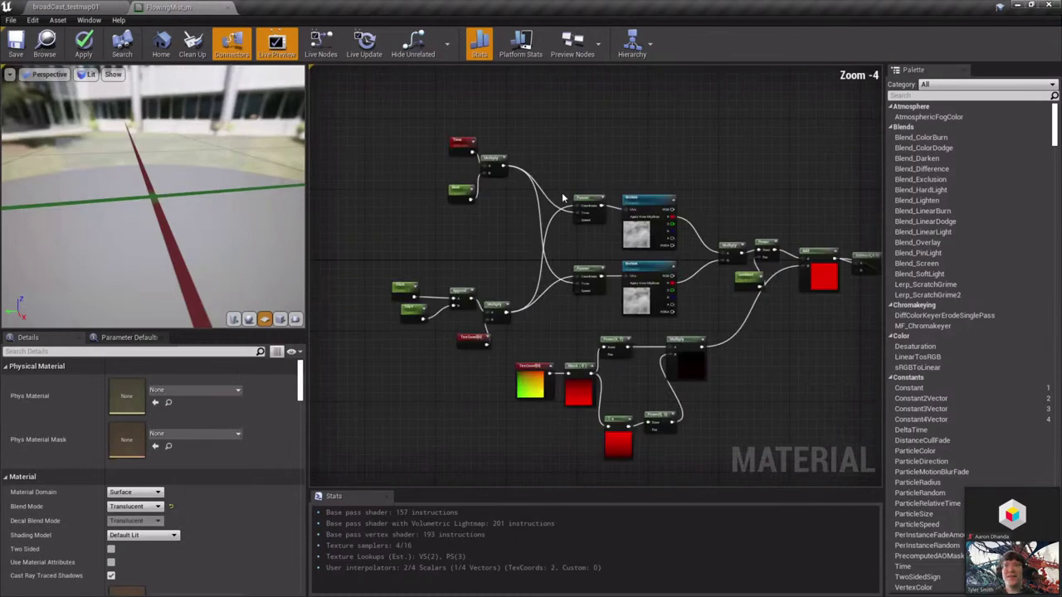
right_click_drag(612, 195, 434, 179)
right_click_drag(730, 307, 552, 295)
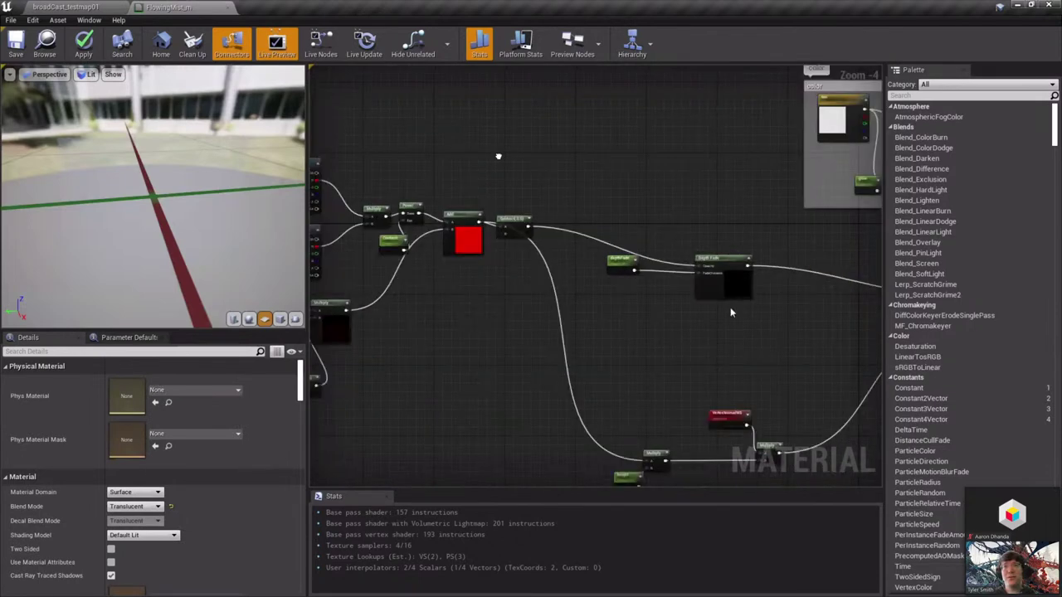
right_click_drag(498, 156, 492, 154)
right_click_drag(746, 236, 562, 190)
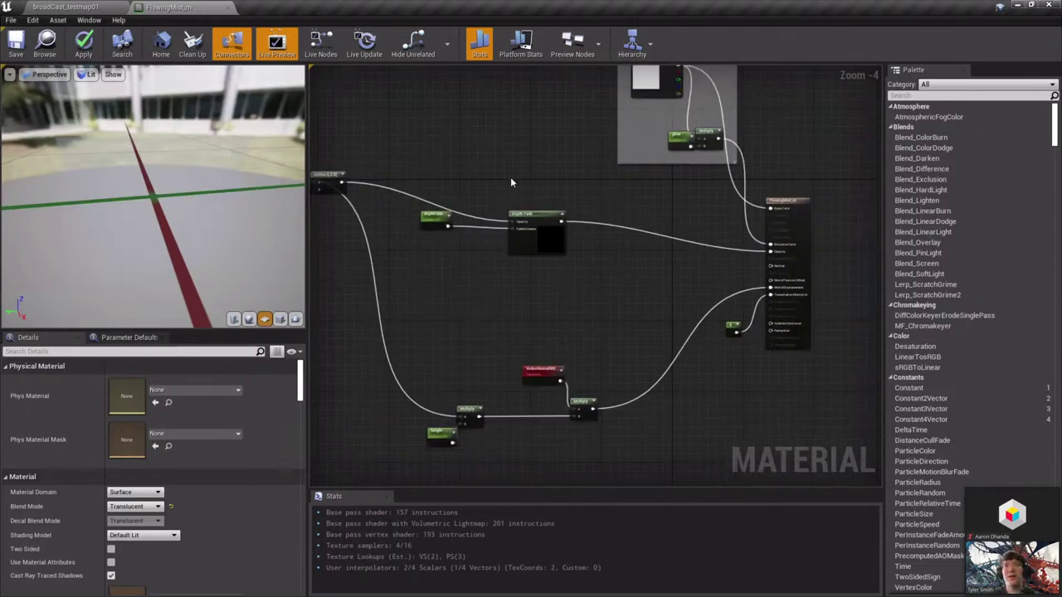
right_click_drag(511, 177, 872, 207)
Start previewing the upper texture node and orbit the preview plane to view the panning smoke
scroll(564, 240, "up", 4)
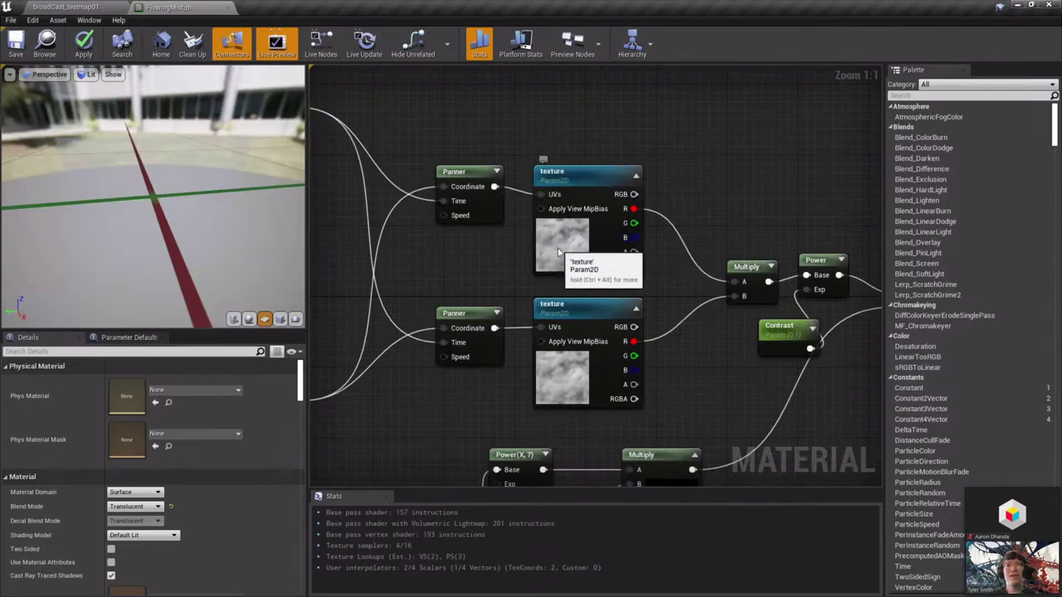
right_click(558, 247)
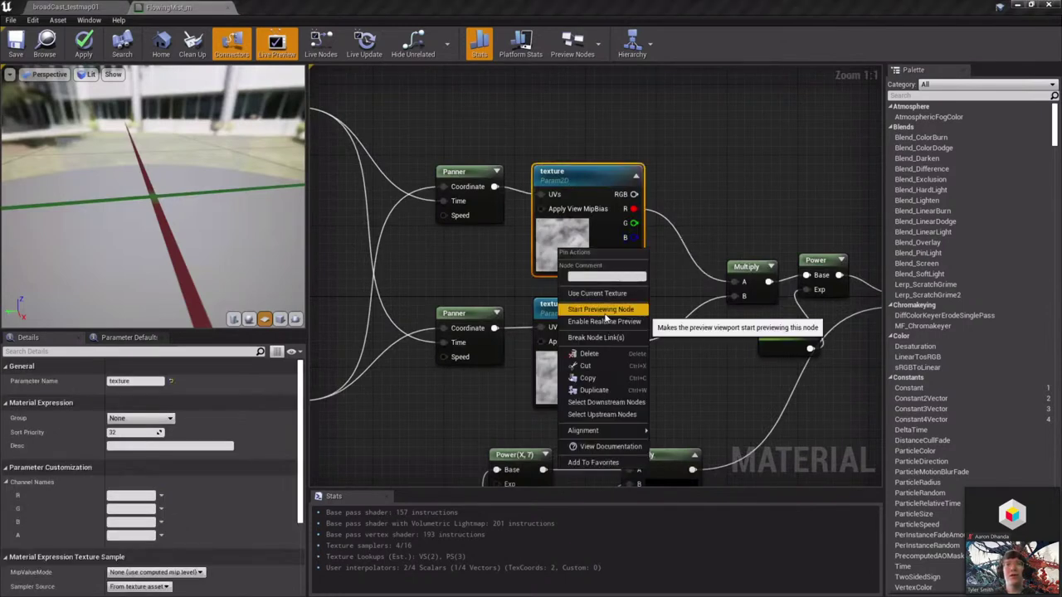
left_click(602, 309)
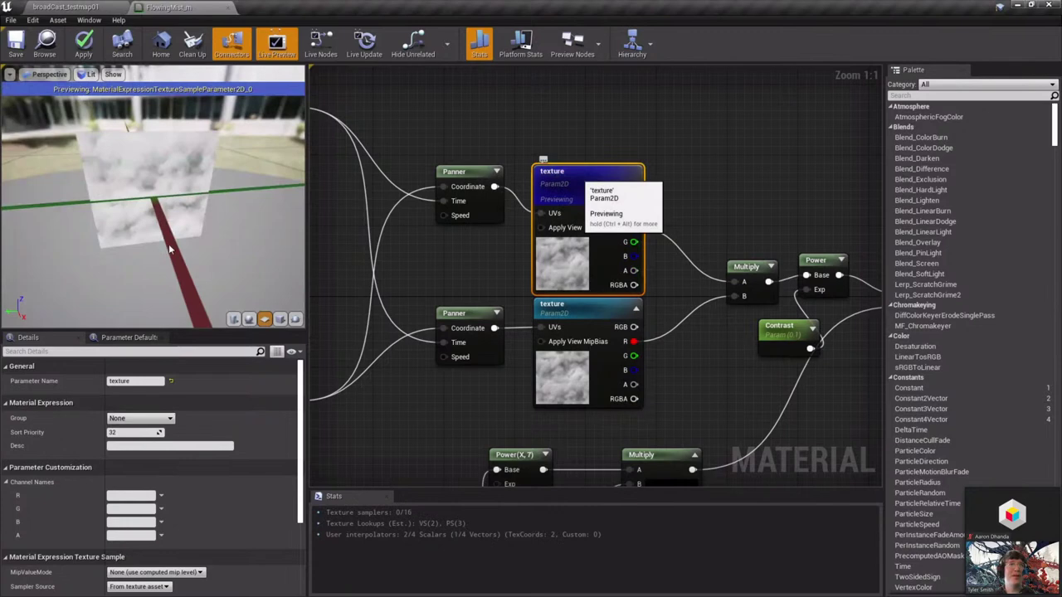
left_click_drag(128, 128, 168, 182)
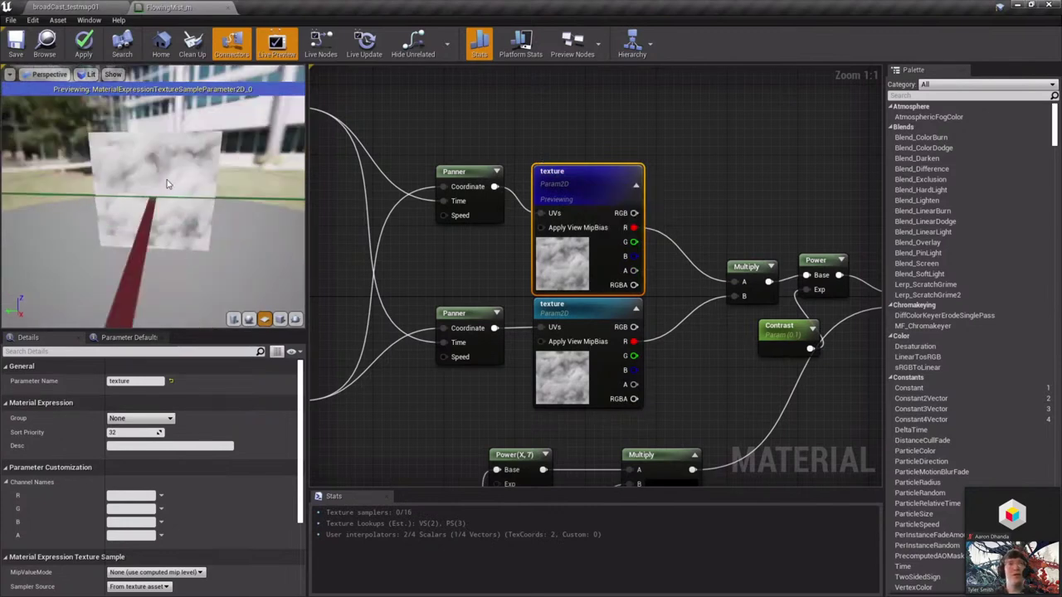
Preview the Multiply node that combines the two panning textures and examine the result close up
right_click_drag(626, 307, 794, 345)
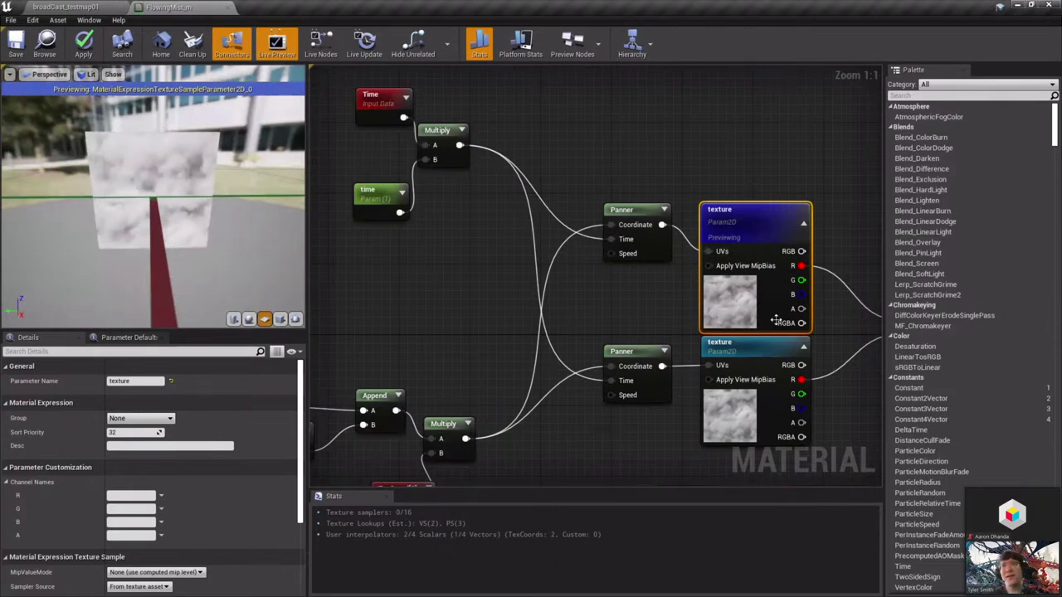
right_click_drag(761, 319, 650, 300)
right_click_drag(728, 233, 654, 177)
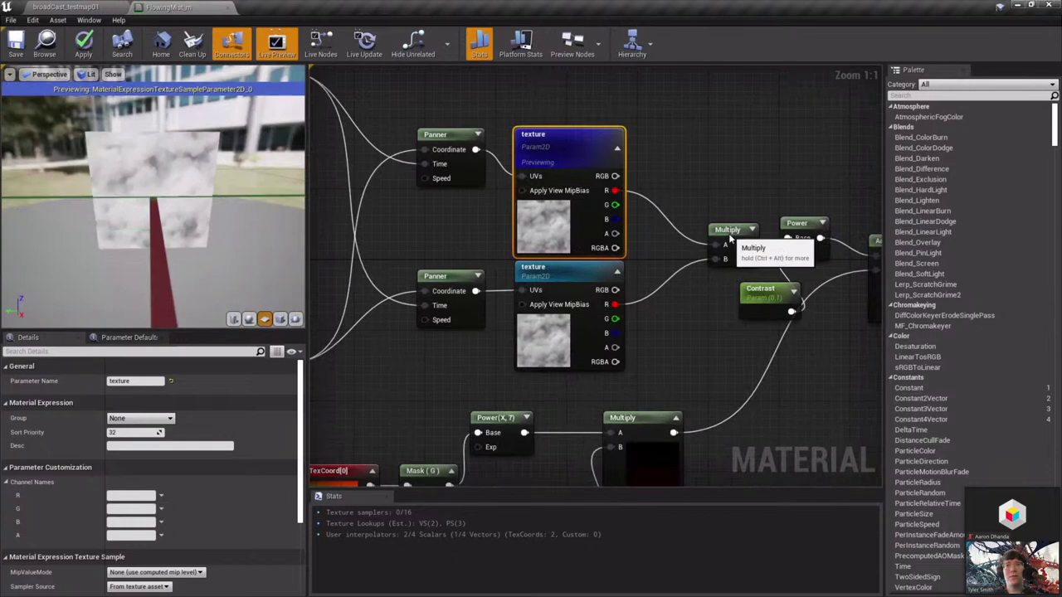
right_click(728, 233)
left_click(768, 279)
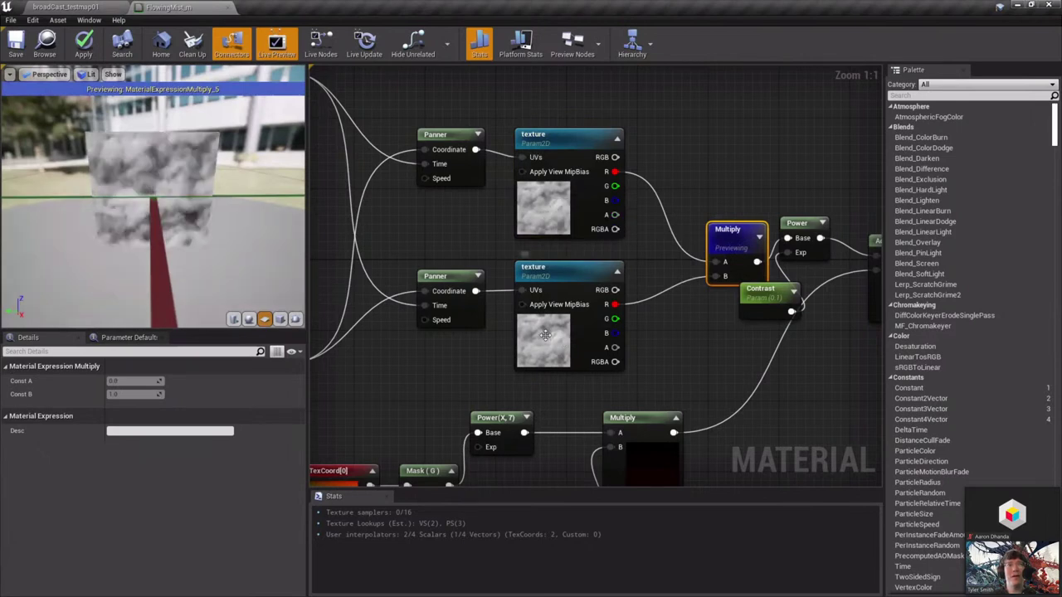
scroll(154, 203, "up", 3)
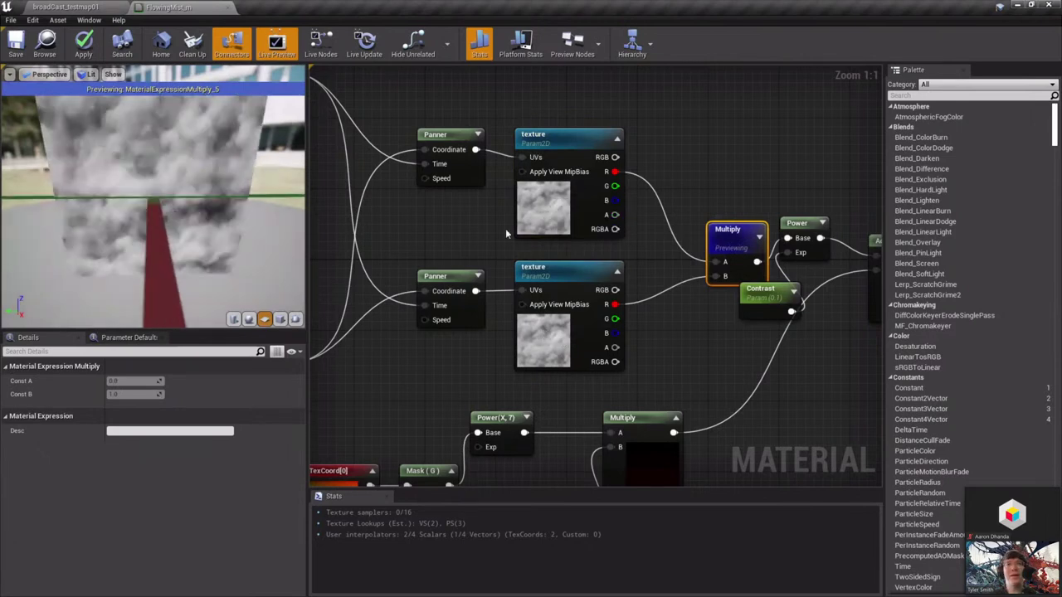
Compare the two texture parameters and check the upper Panner's speed values
left_click(581, 207)
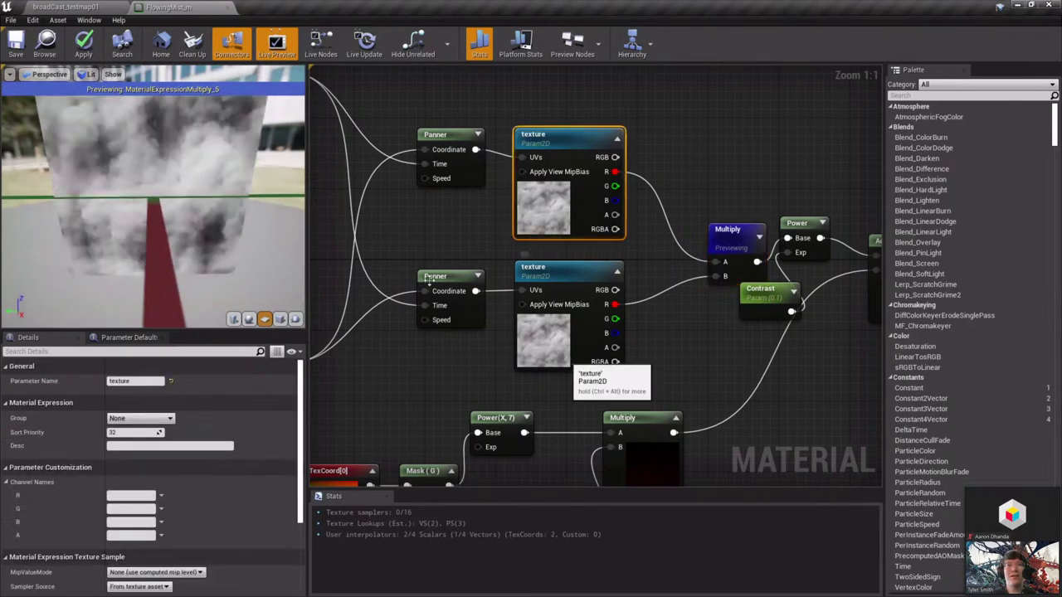
left_click(565, 358)
left_click(450, 141)
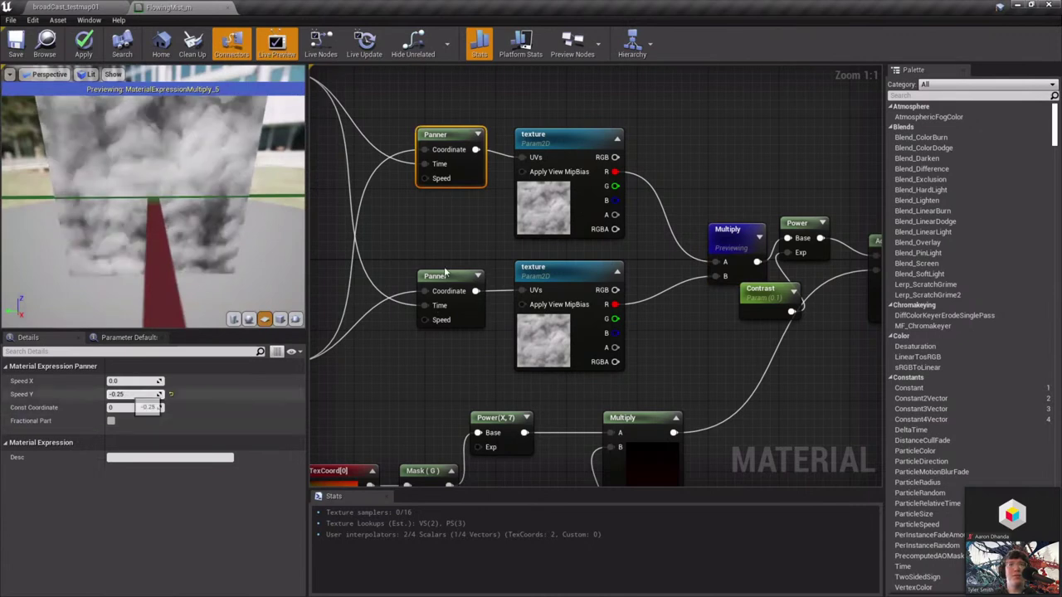
Move the Contrast parameter clear of the Power node and start previewing the Power node
right_click_drag(580, 291, 458, 231)
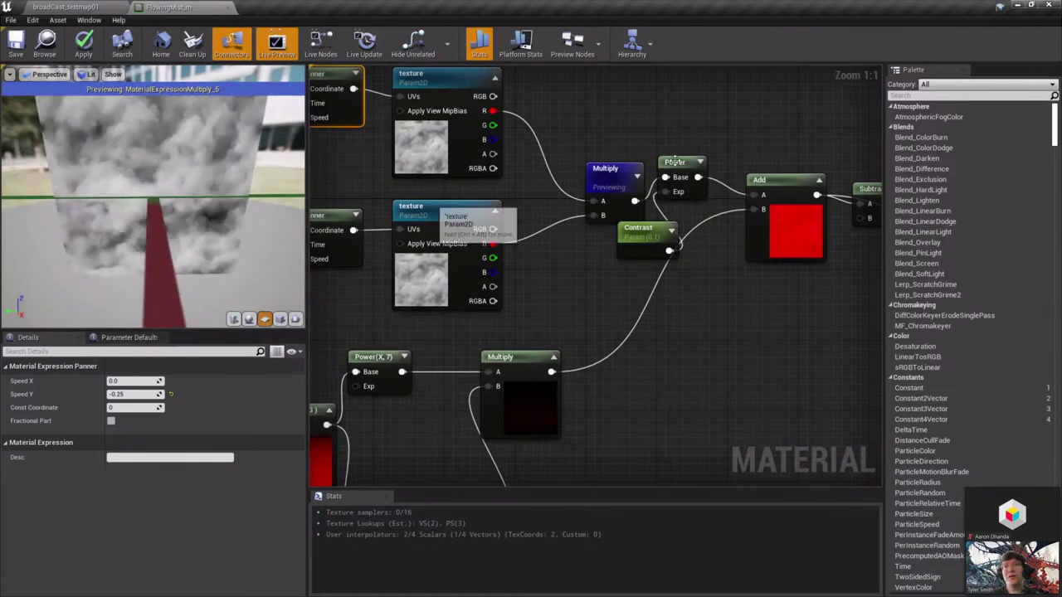
left_click_drag(642, 229, 594, 270)
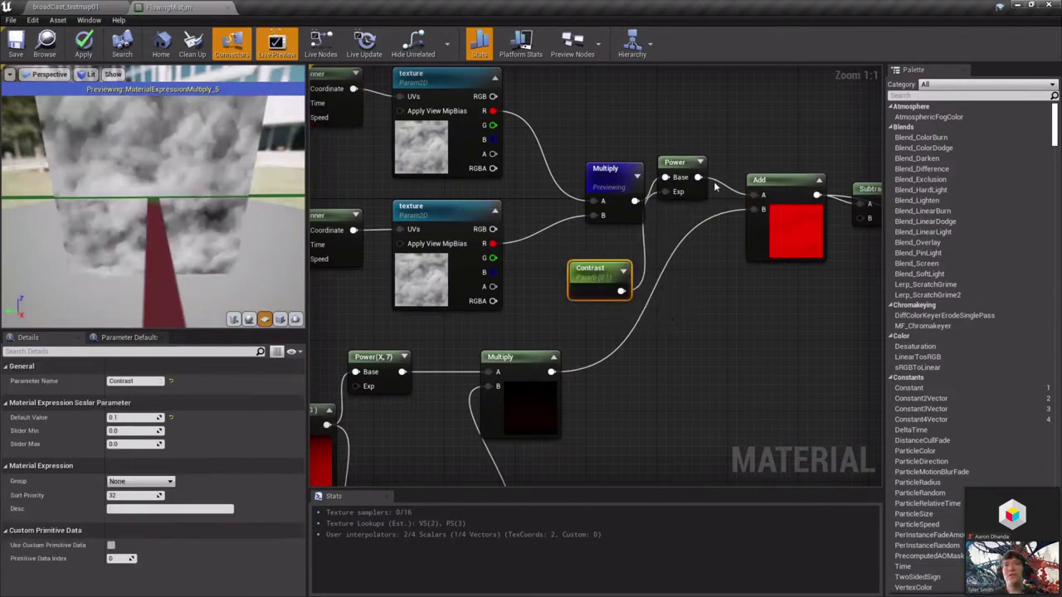
right_click(674, 161)
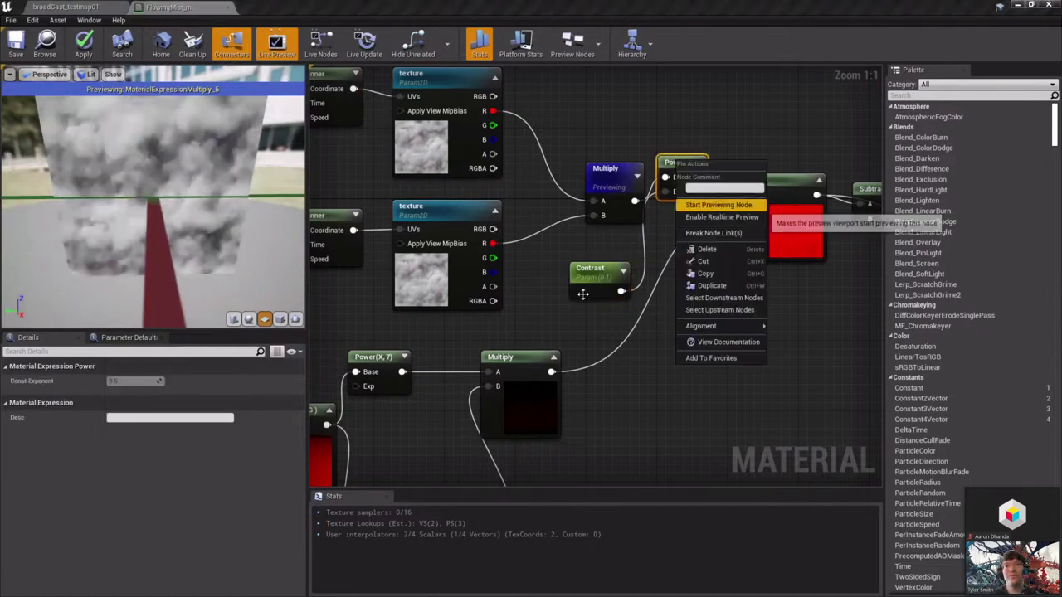
left_click(718, 205)
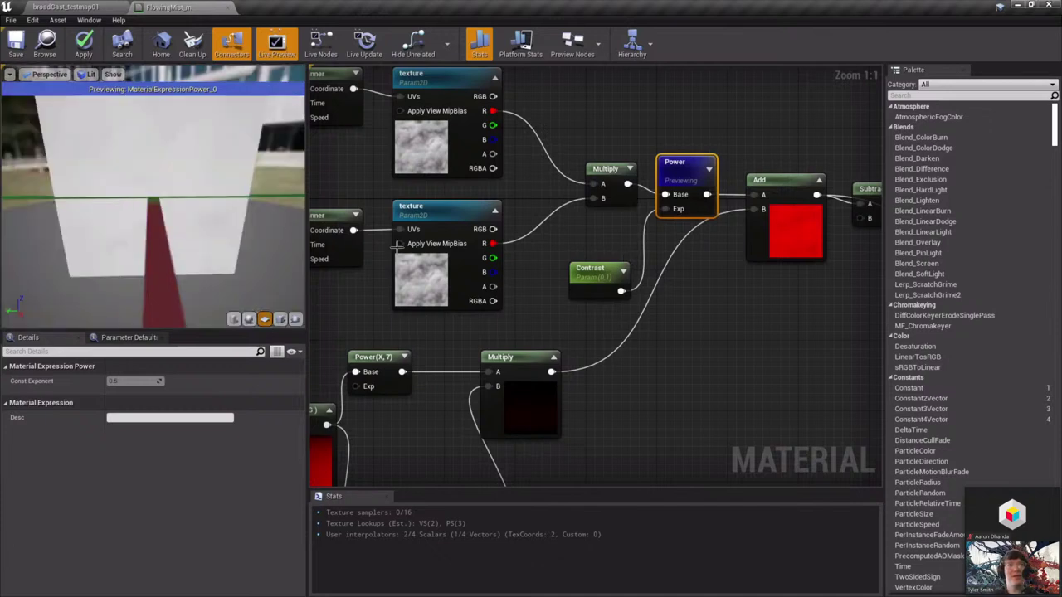
Set the Contrast parameter's default value to 3
left_click(581, 280)
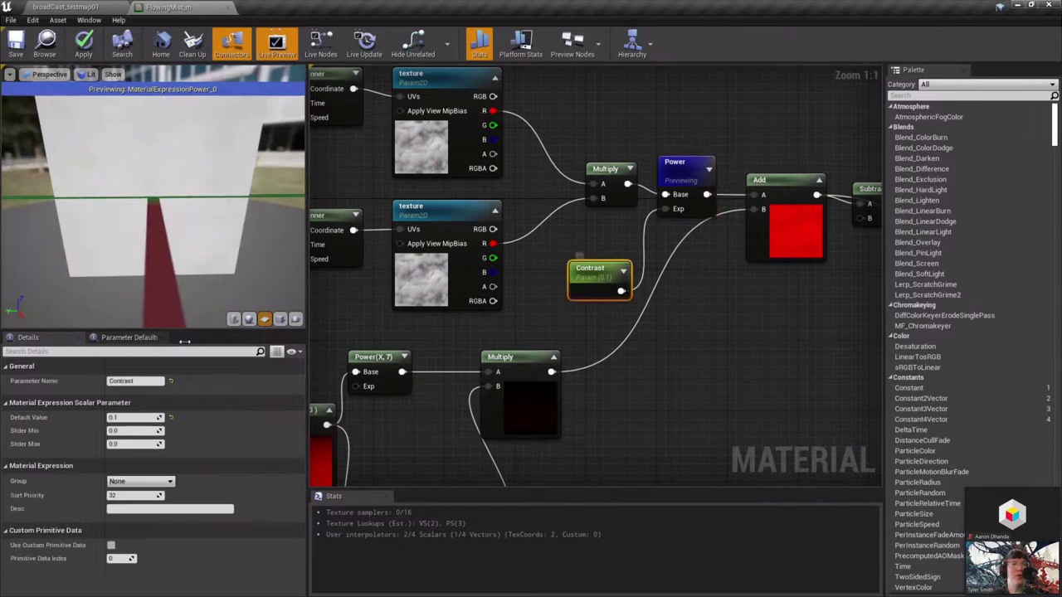
left_click(122, 419)
type("3")
key("Return")
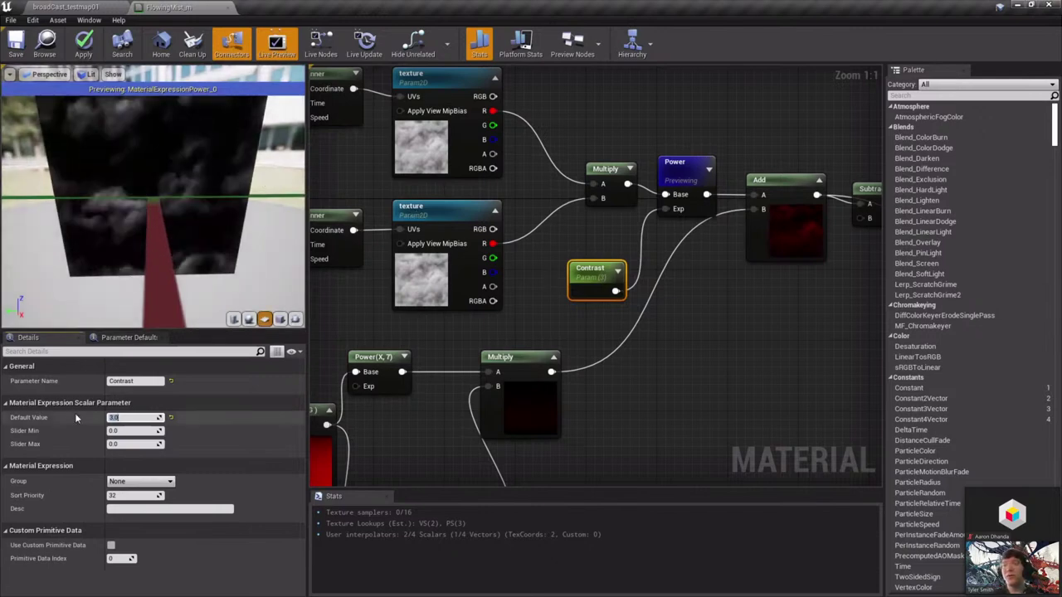
Set the Contrast parameter's default value to 0.1 and start previewing the Add node
type("0.1")
key("Return")
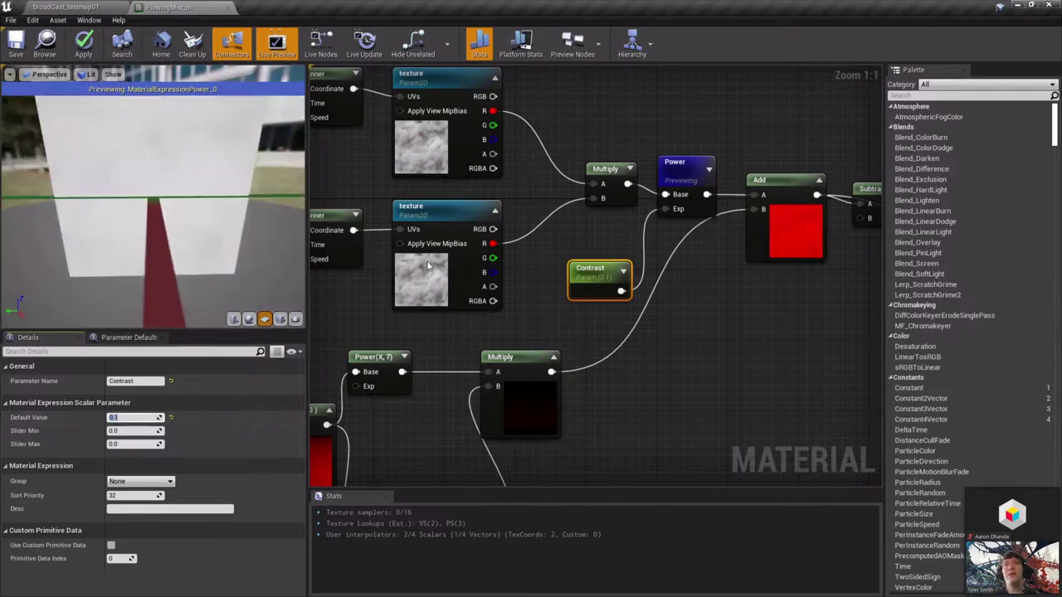
right_click_drag(596, 278, 376, 313)
right_click_drag(581, 262, 727, 213)
left_click(728, 213)
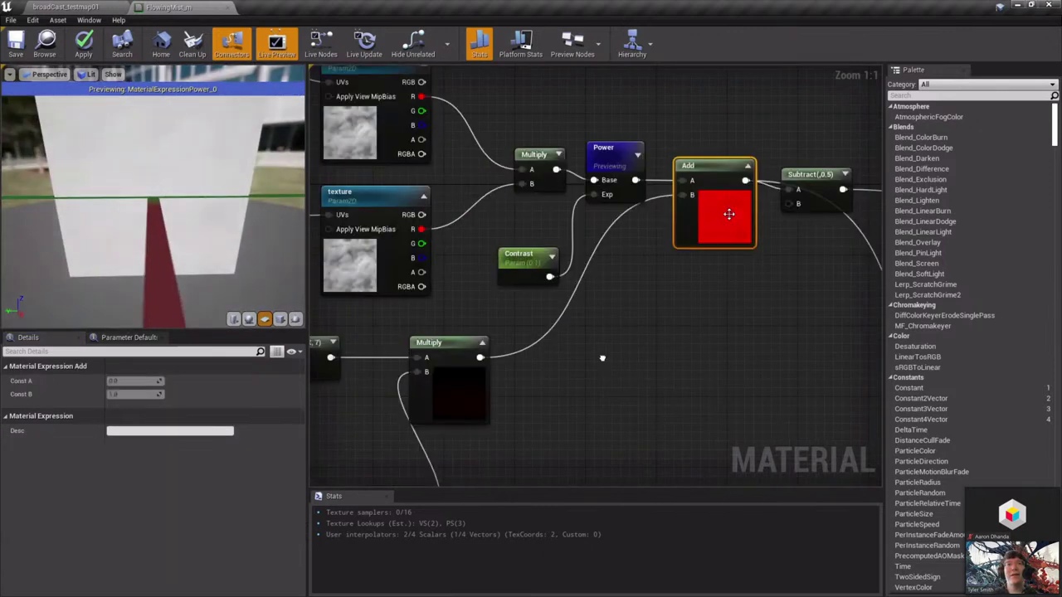
right_click_drag(744, 253, 765, 250)
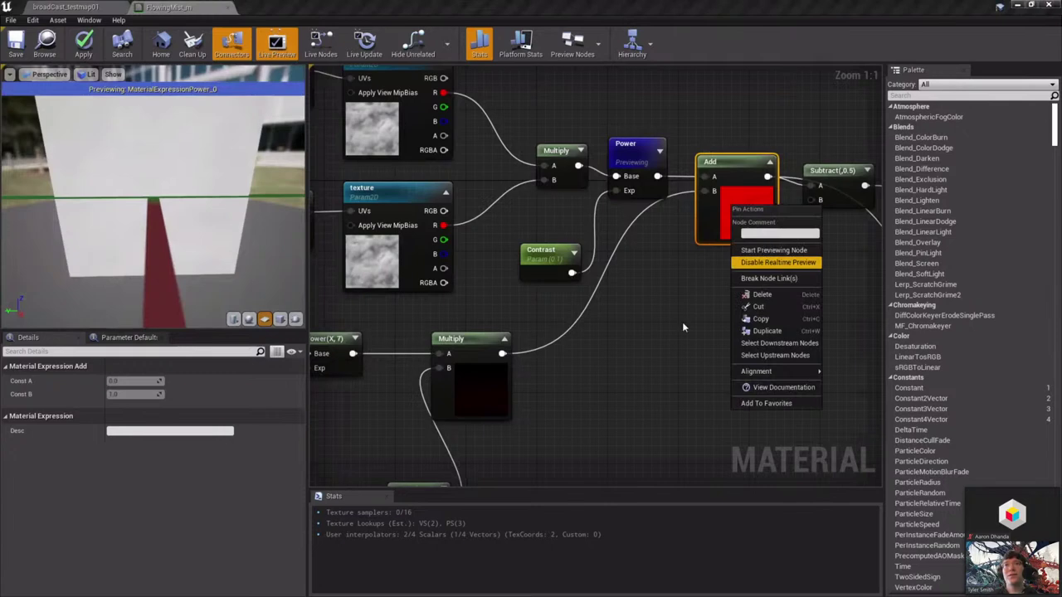
left_click(780, 248)
Restore the Contrast parameter's default value to 3 while the Add node is being previewed
scroll(549, 359, "down", 3)
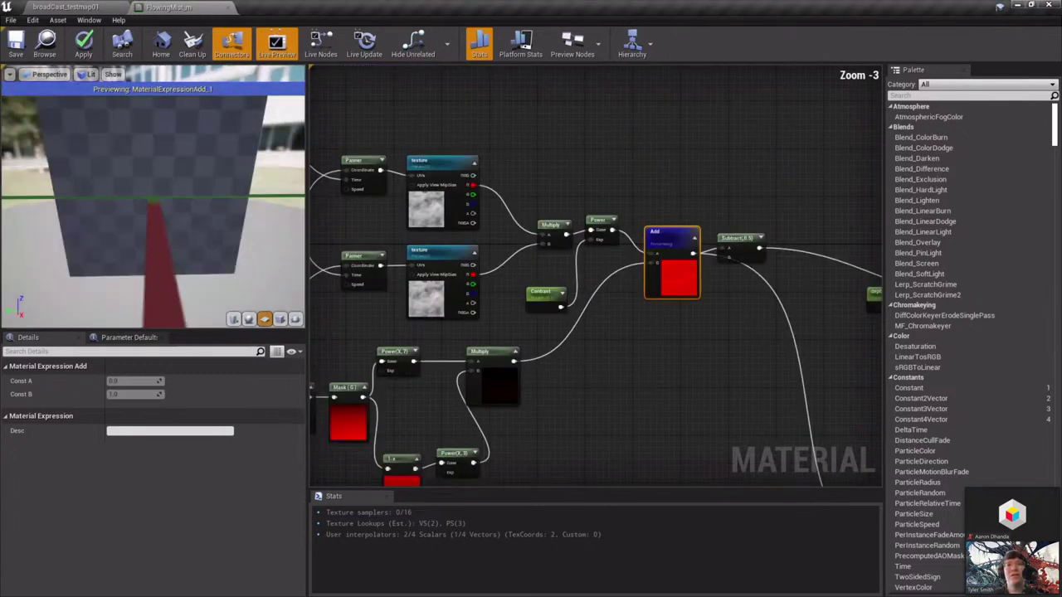
right_click_drag(671, 315, 803, 223)
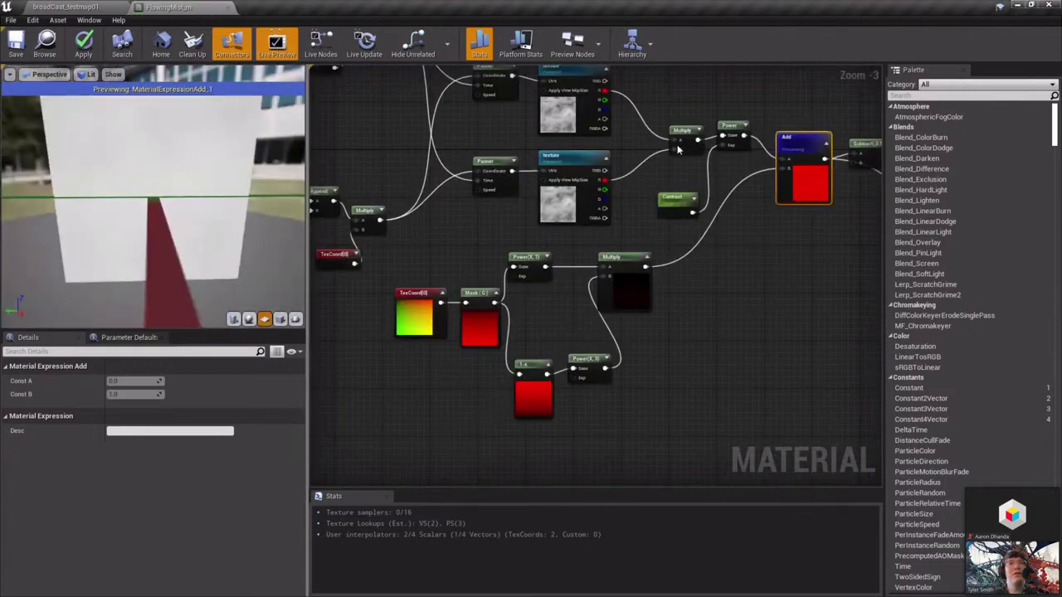
left_click(676, 205)
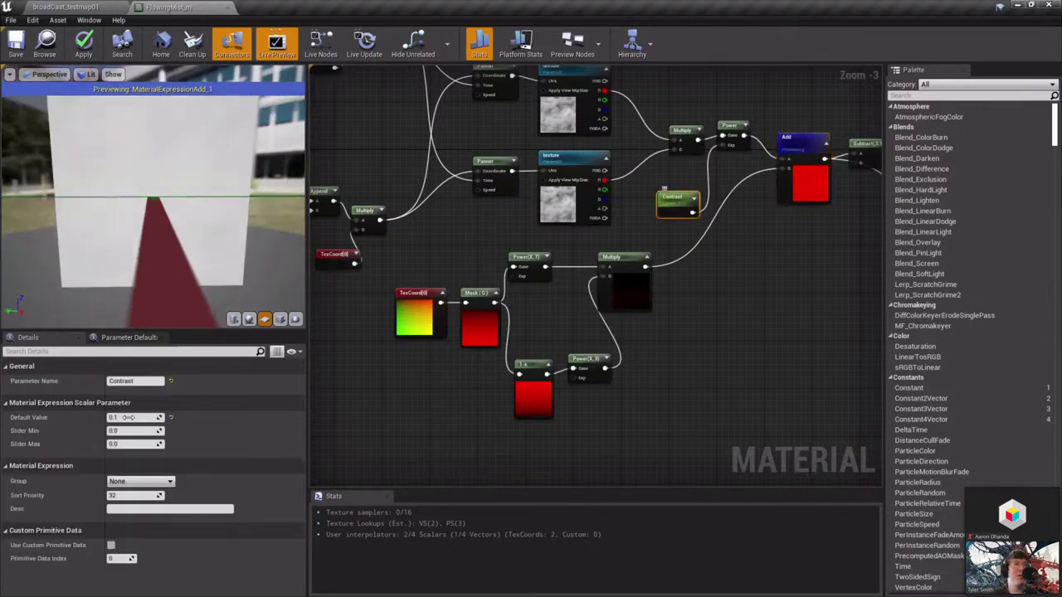
type("3")
key("Return")
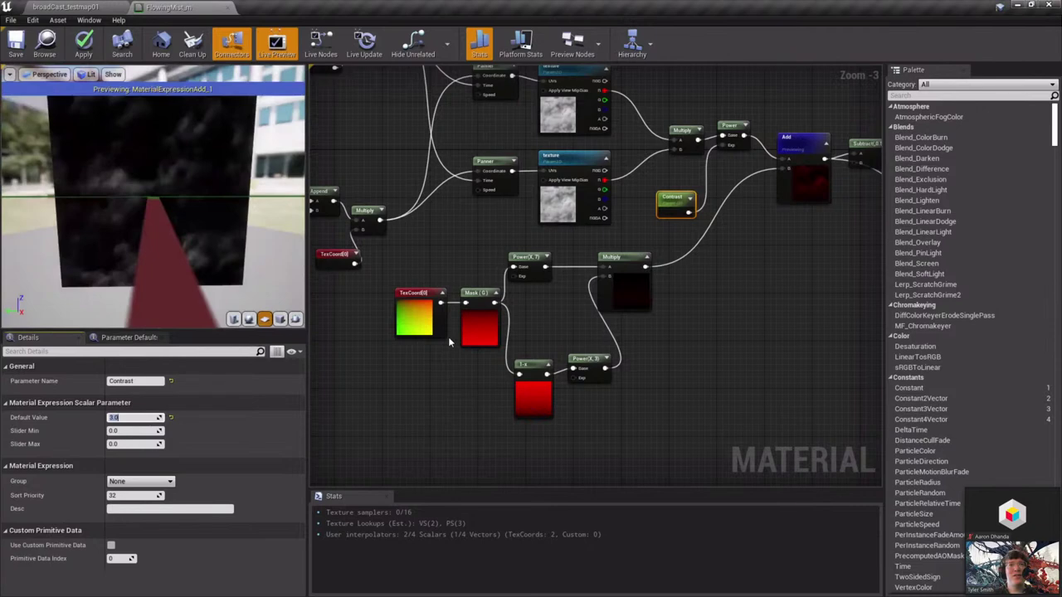
Collapse the preview thumbnail of the TexCoord node that feeds the Mask (G) node
scroll(381, 297, "up", 4)
left_click(375, 317)
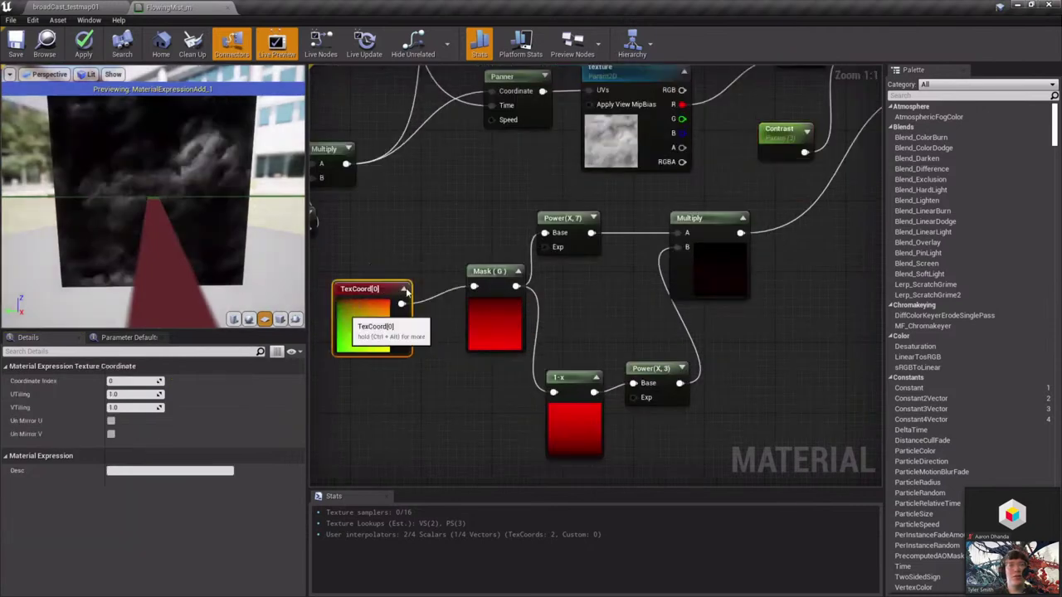
left_click(403, 290)
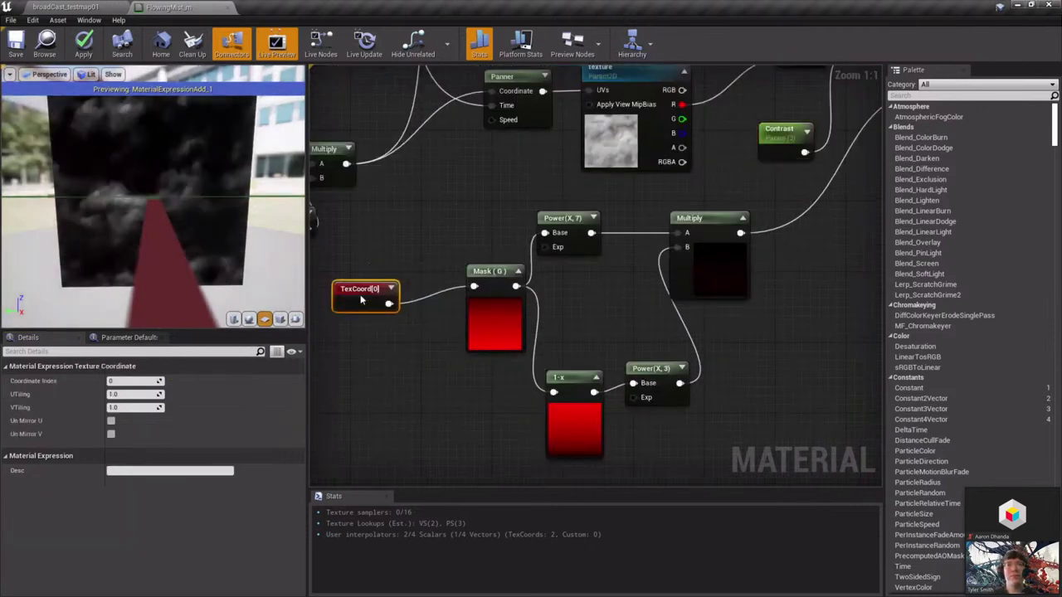
Add a TextureCoordinate node below the existing TexCoord node and delete it again
right_click(367, 375)
type("coo")
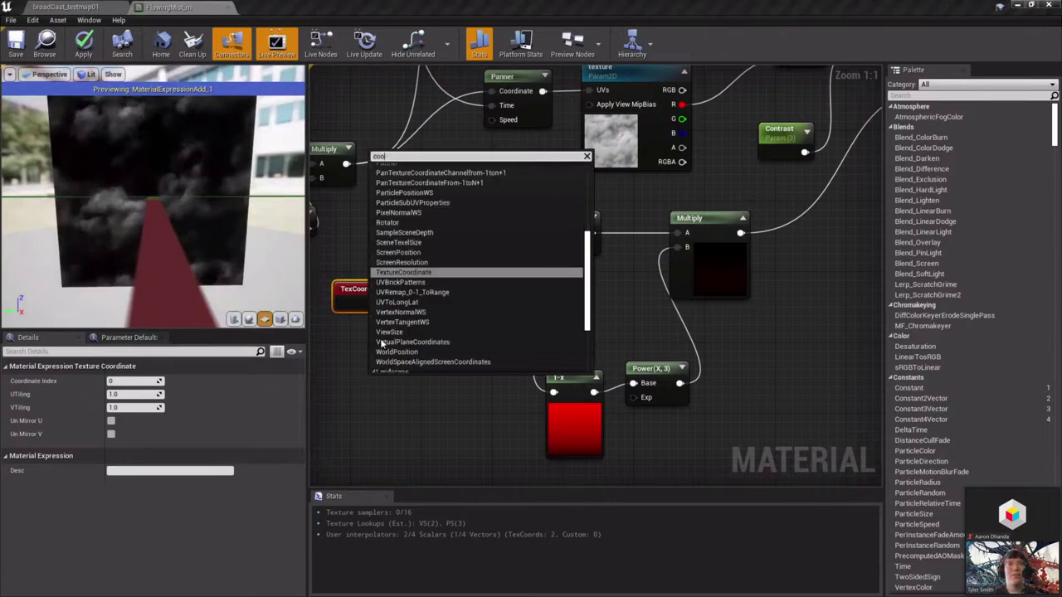
type("rd")
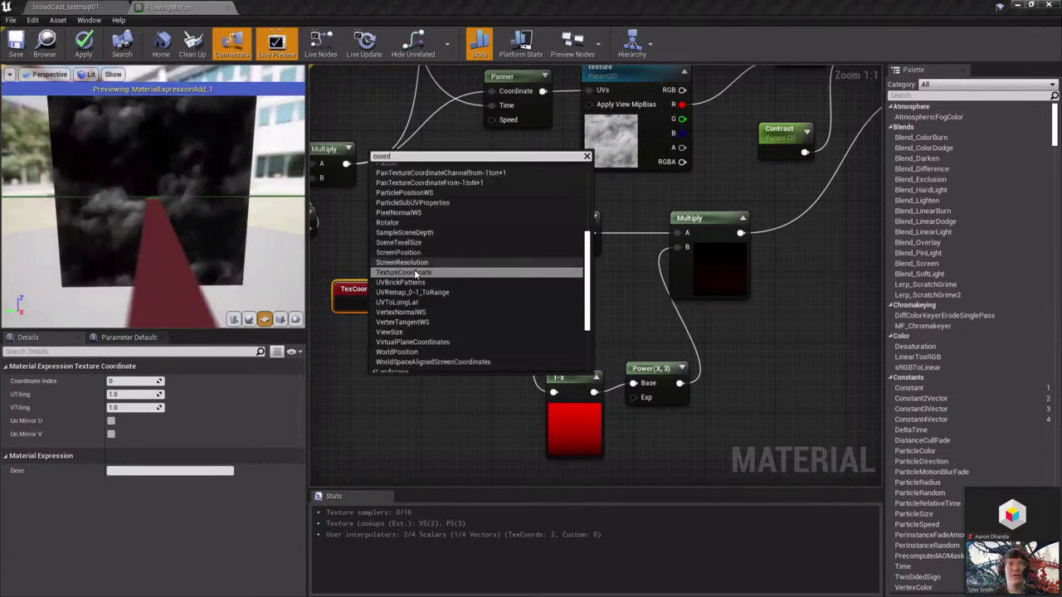
key("Return")
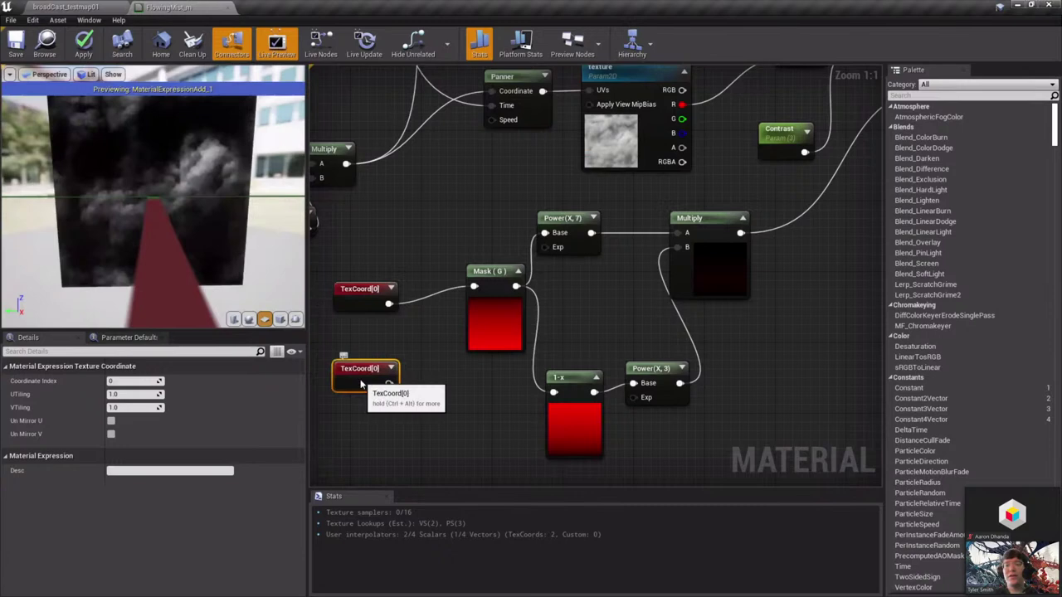
key("Delete")
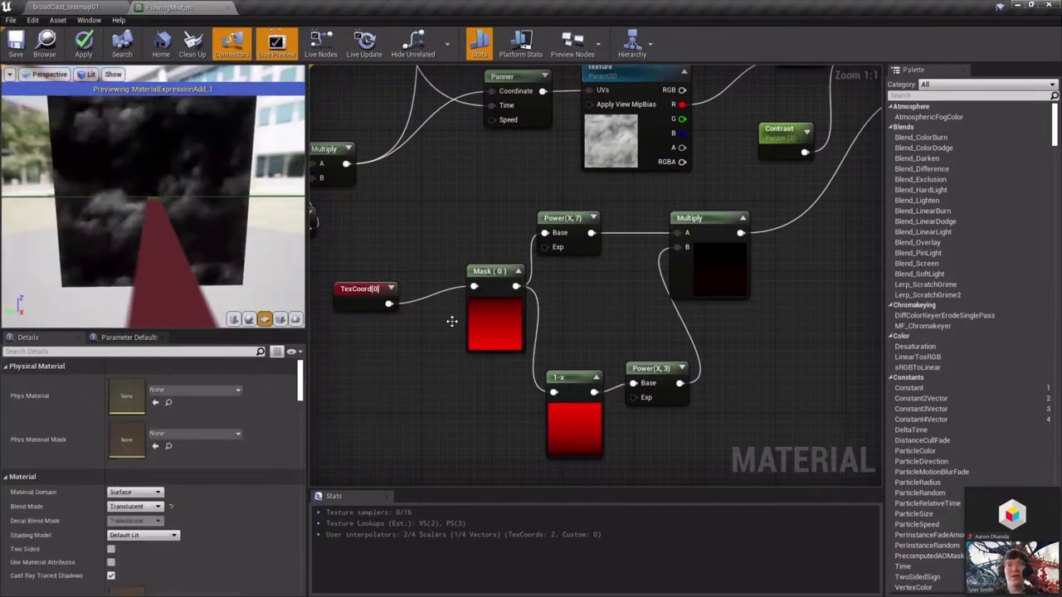
Check which channels the Mask node passes and search the node list for "compo"
left_click(486, 330)
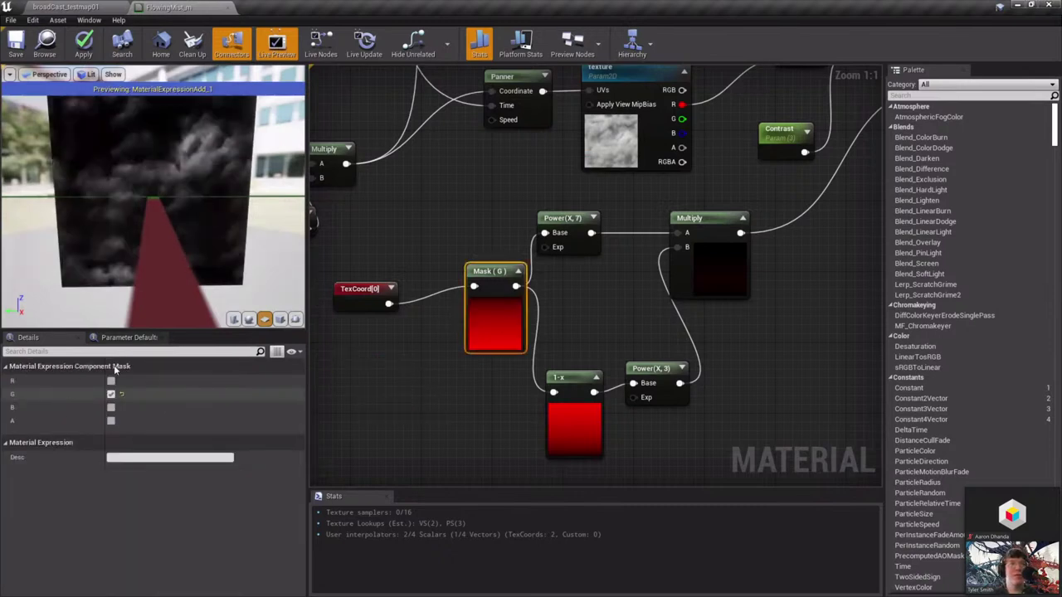
right_click(392, 364)
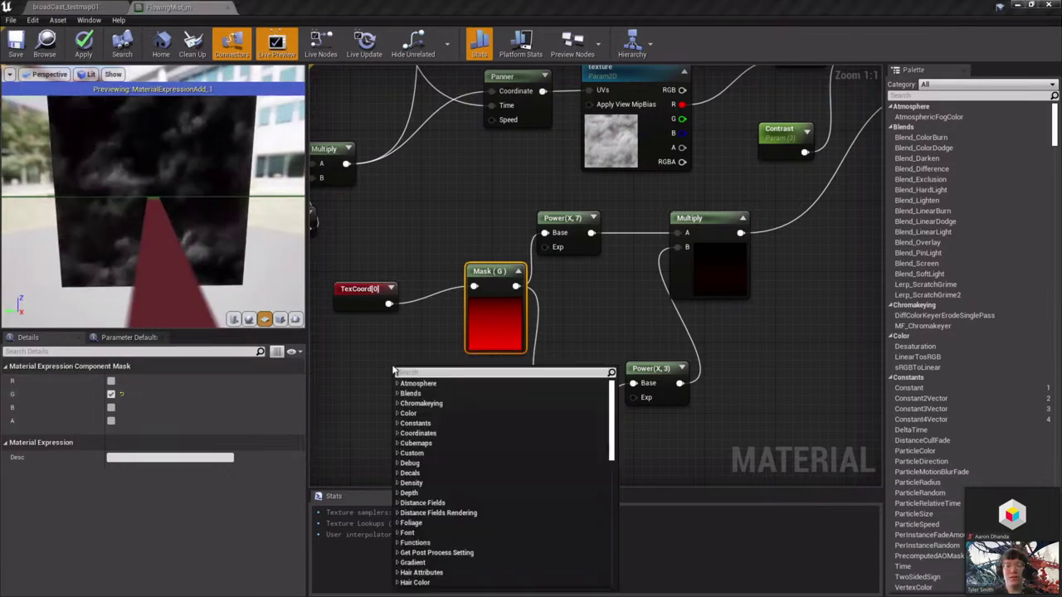
type("compo")
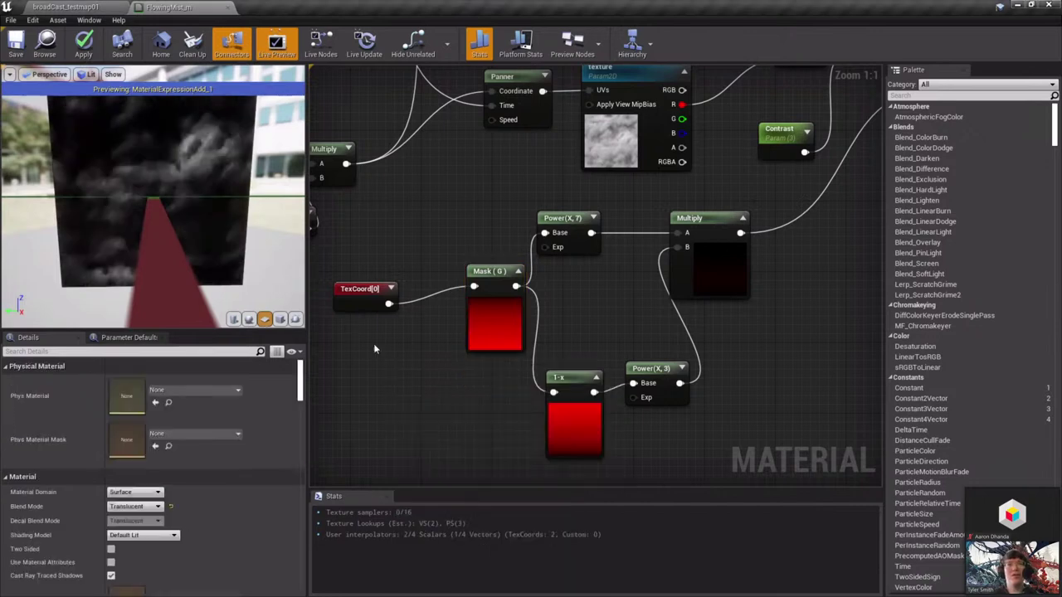
Expand the TexCoord node's preview thumbnail and move the Mask (G) node slightly closer to it
left_click(485, 307)
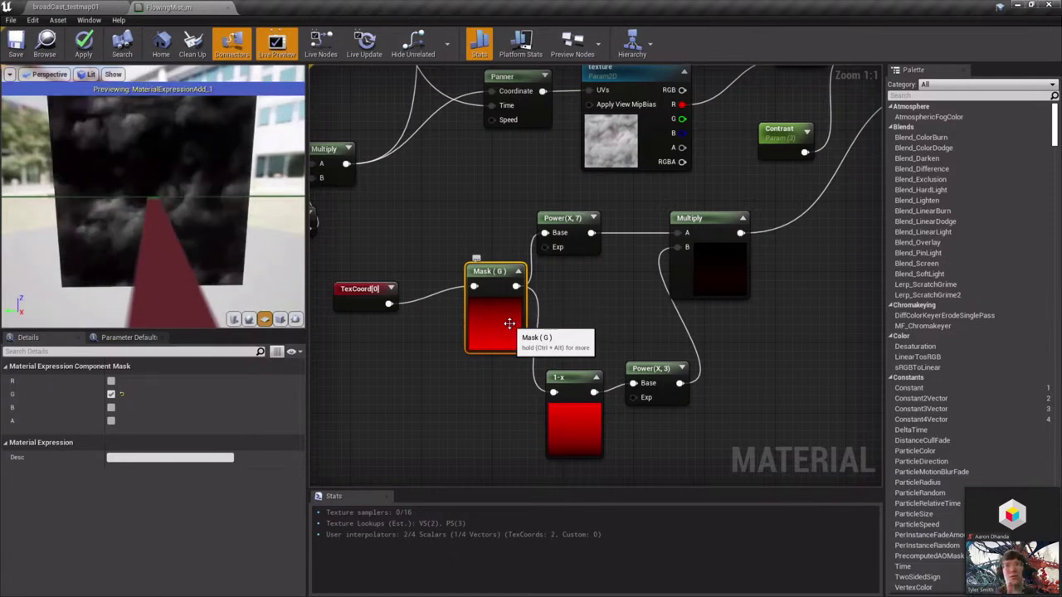
left_click(393, 287)
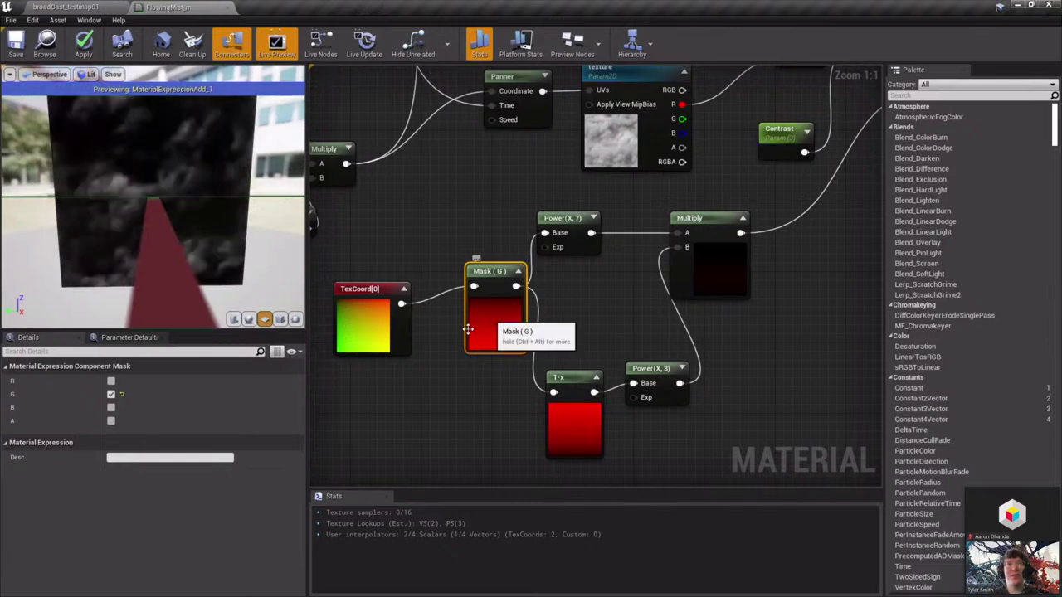
left_click_drag(491, 318, 474, 328)
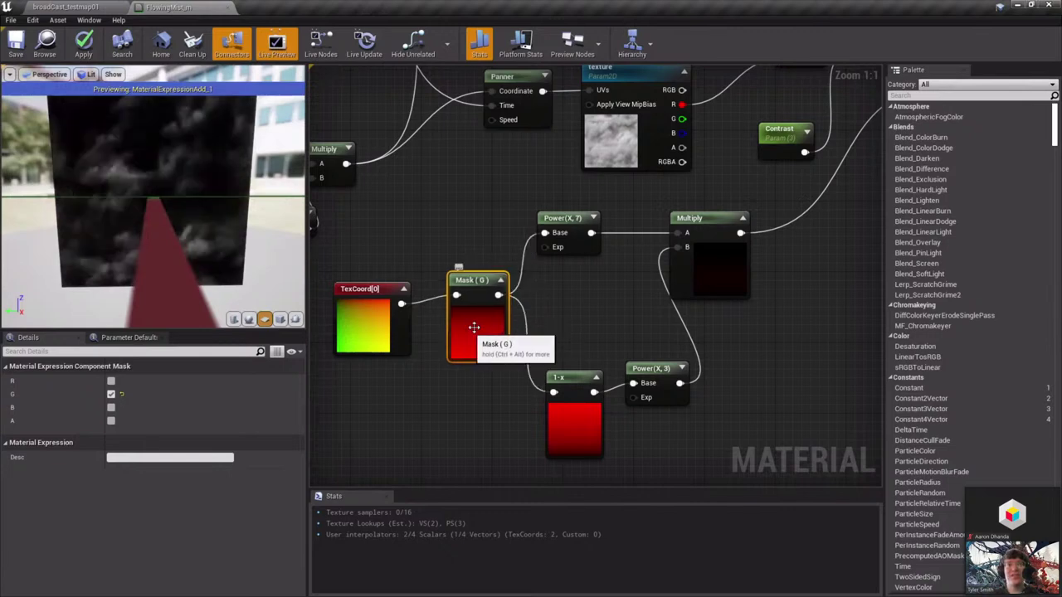
Preview the Power(X, 7) node's gradient from another angle and move the 1-x node closer to the Mask node
right_click(558, 225)
left_click(594, 267)
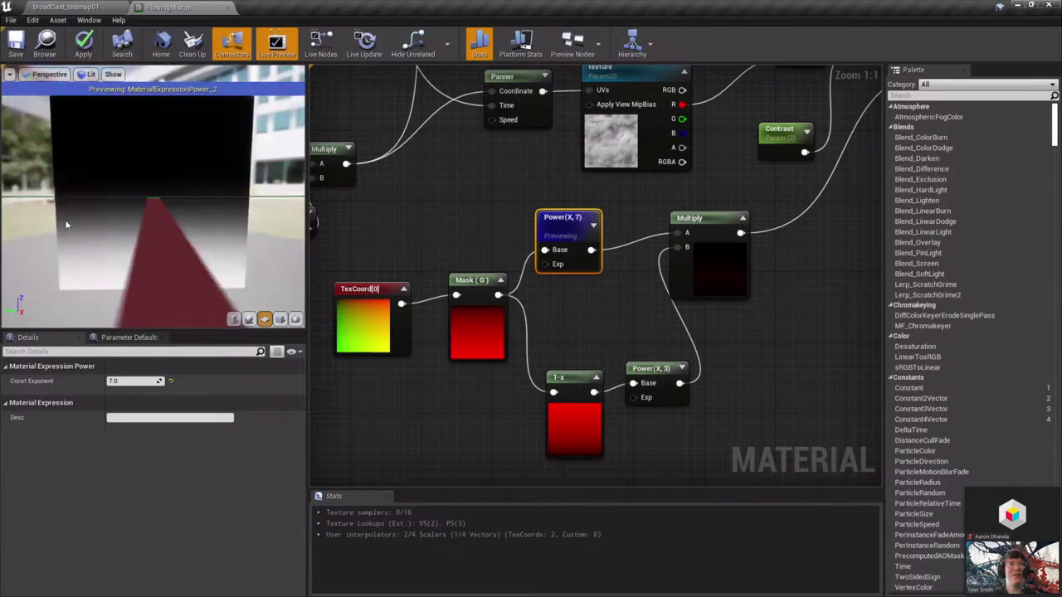
left_click_drag(161, 219, 216, 221)
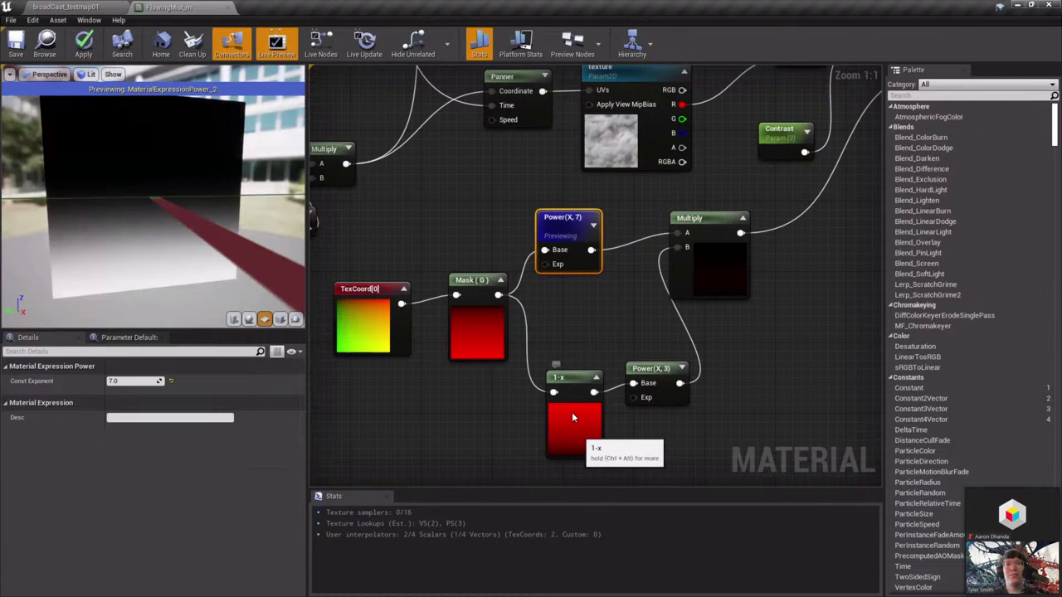
left_click_drag(571, 412, 561, 395)
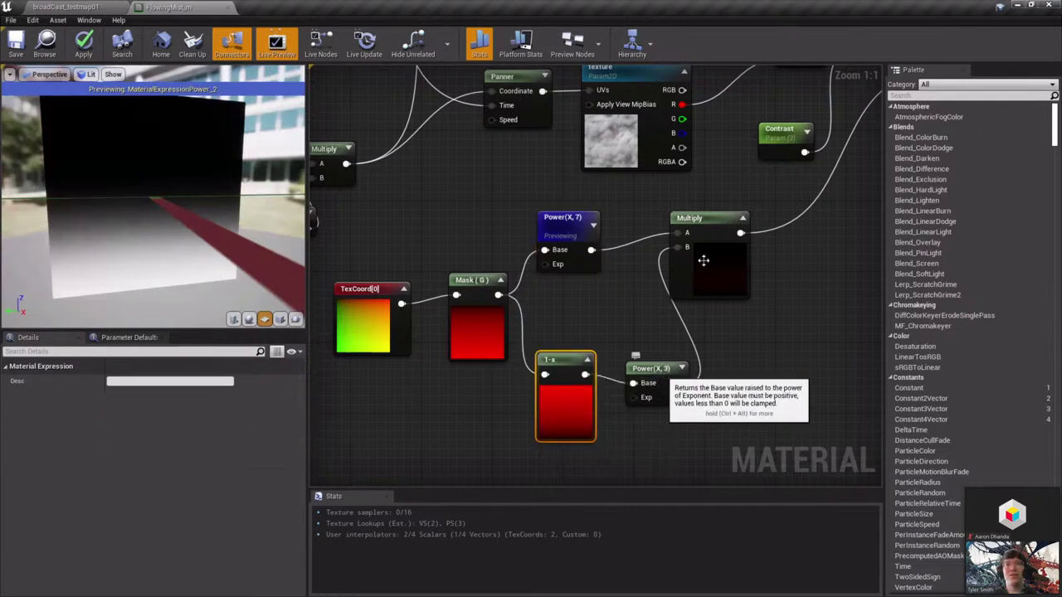
Preview the Multiply node that combines the two Power gradients and review the nodes feeding it
right_click(702, 261)
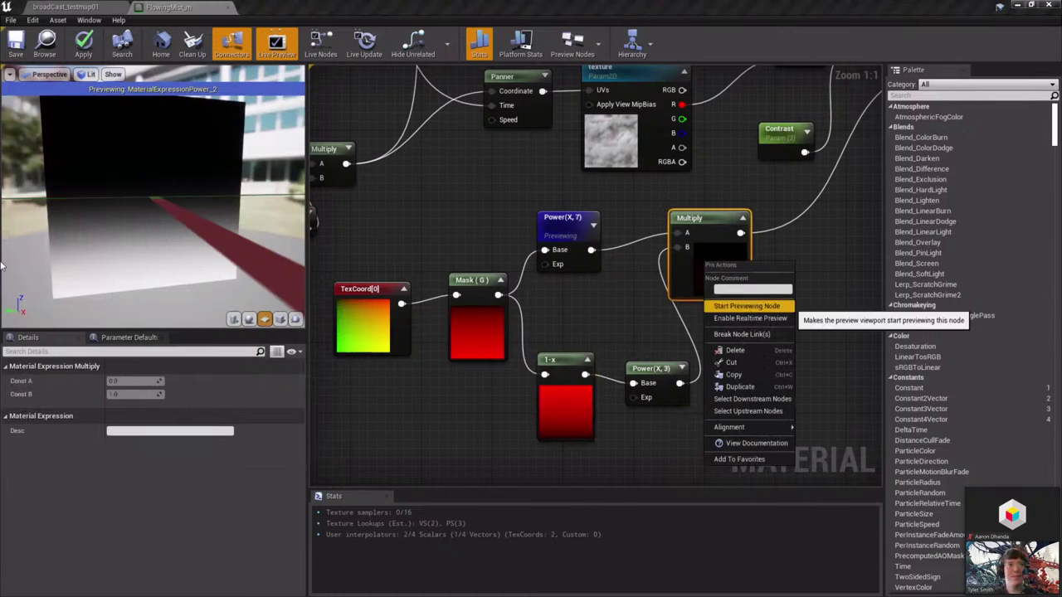
left_click(747, 307)
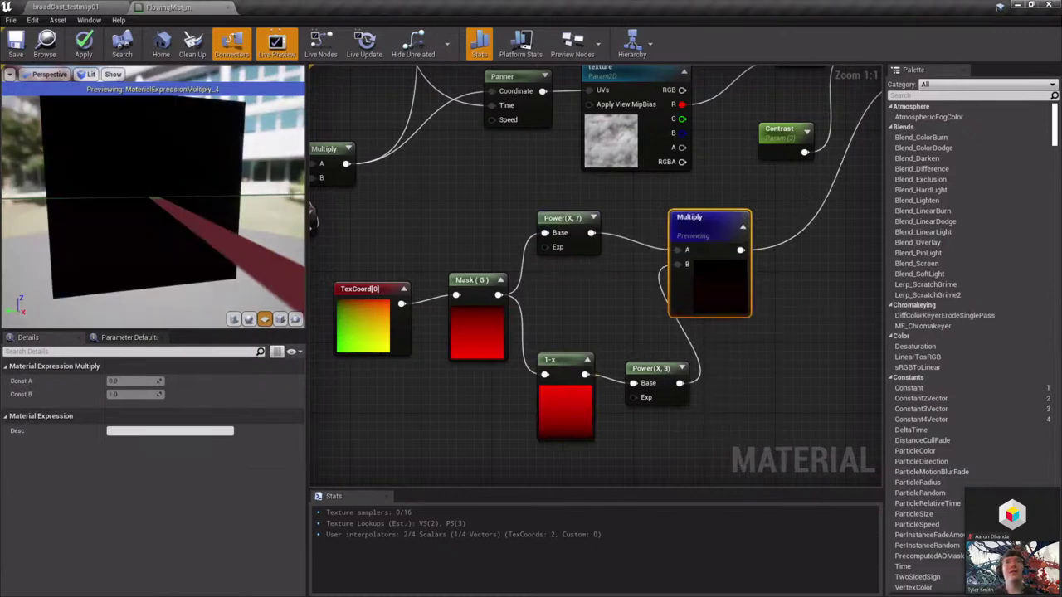
left_click_drag(276, 243, 249, 191)
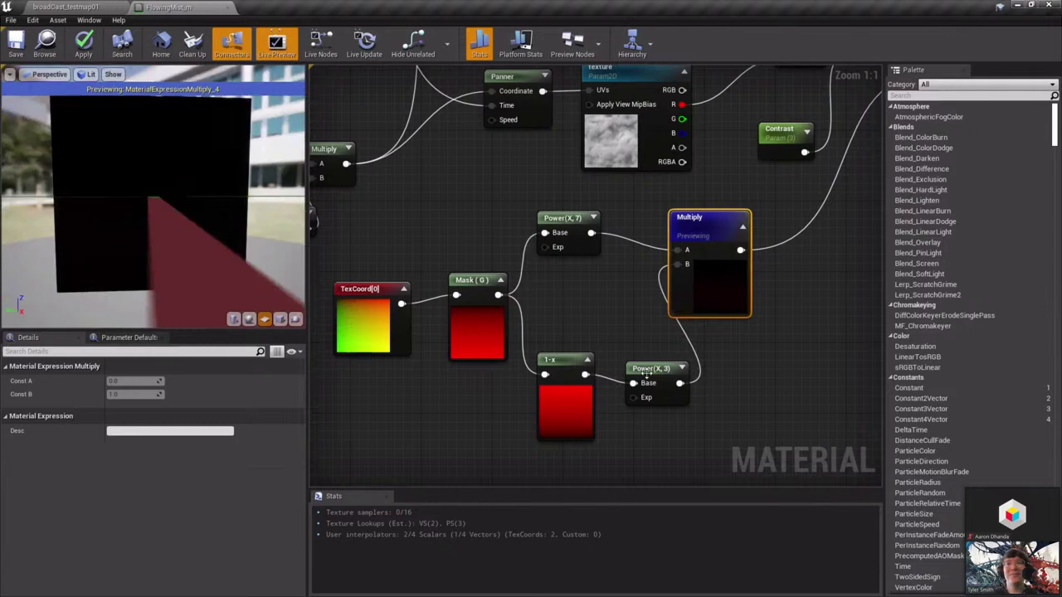
right_click_drag(617, 295, 569, 397)
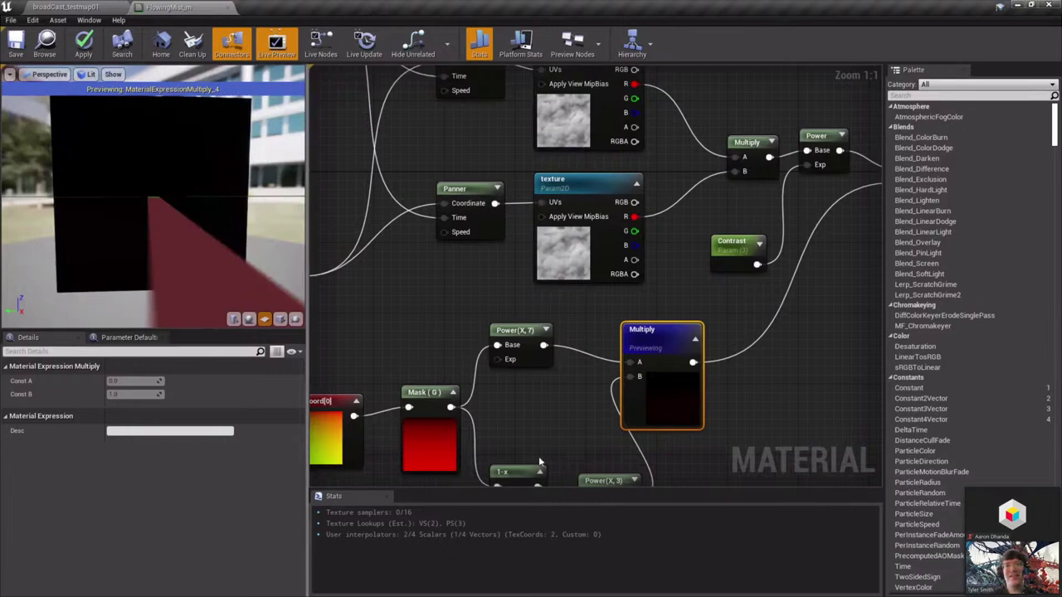
right_click_drag(476, 438, 572, 334)
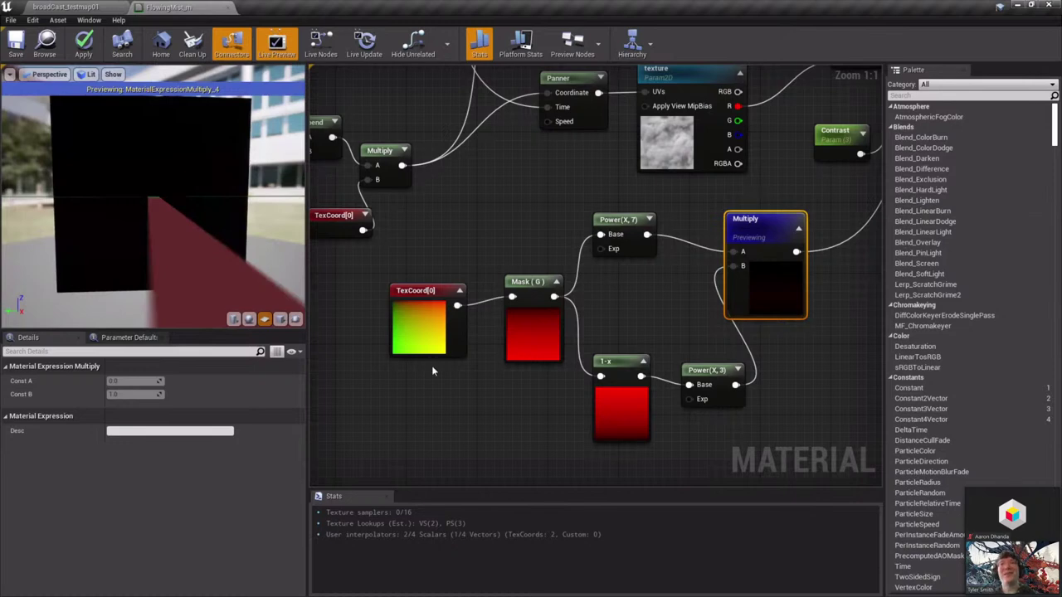
Start previewing the Subtract node that follows the Add node
right_click_drag(727, 215, 398, 401)
right_click_drag(797, 241, 586, 153)
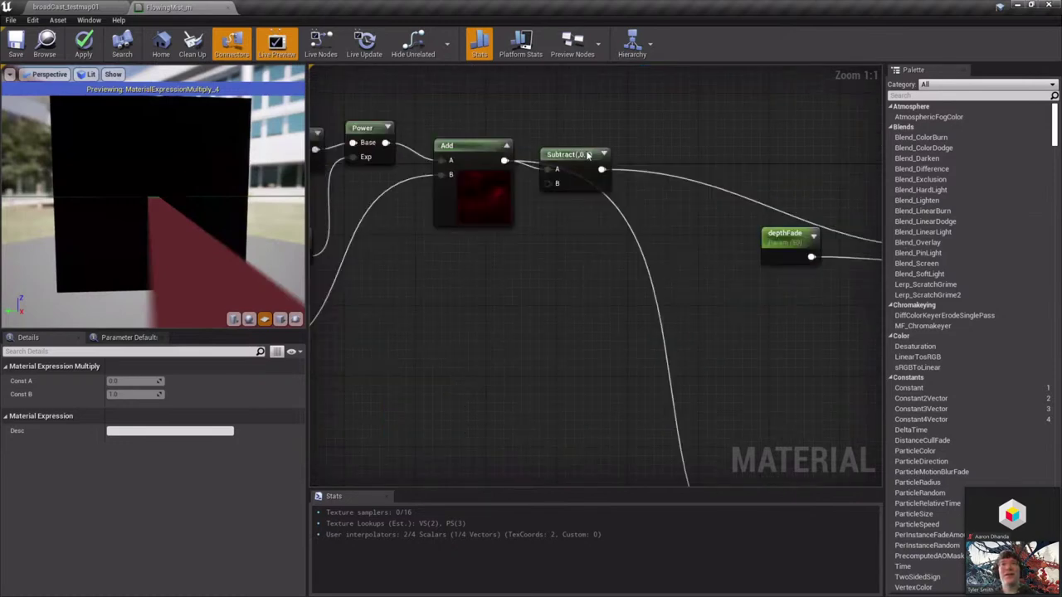
right_click(588, 151)
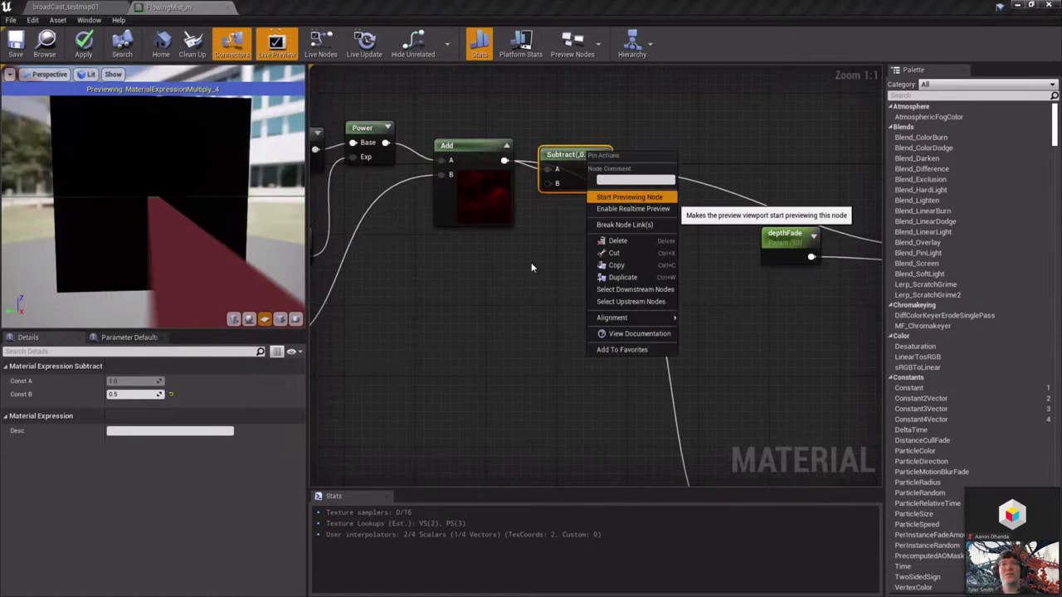
key("Return")
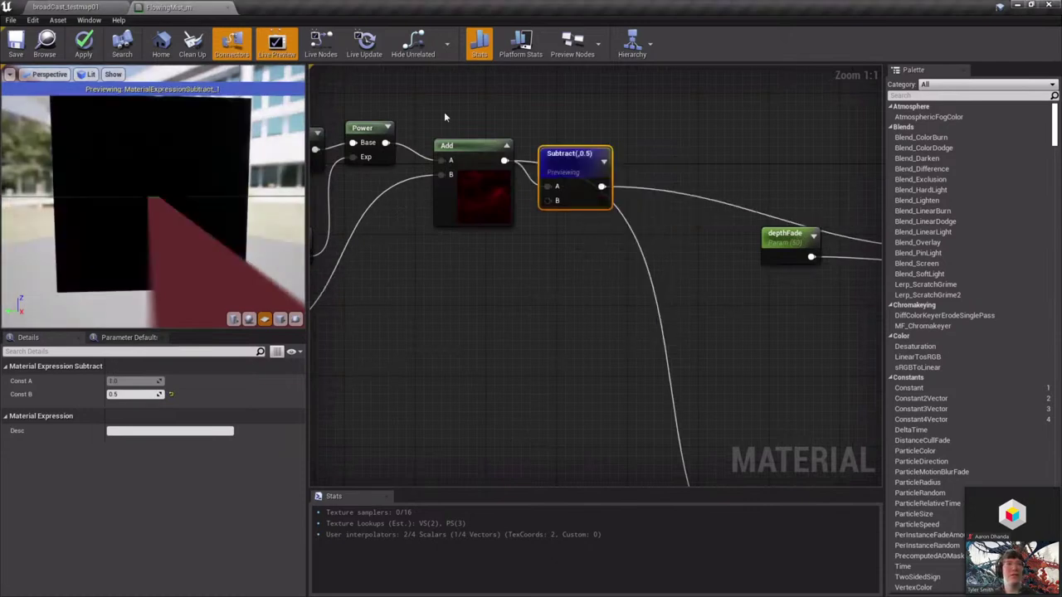
Set the Contrast parameter's default value to 0.1 to test the Subtract preview
right_click_drag(616, 355, 777, 329)
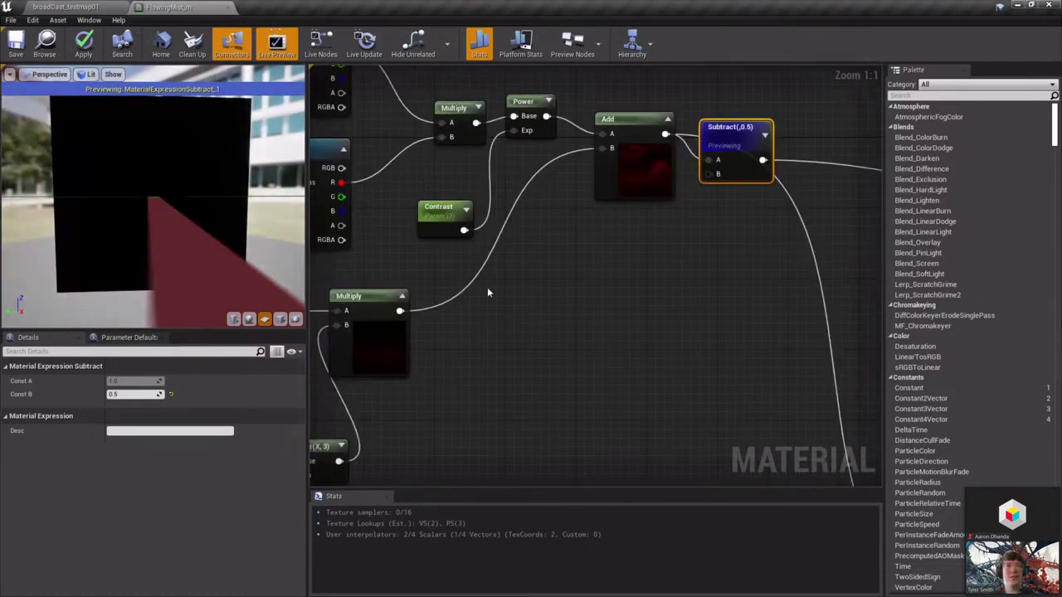
scroll(501, 271, "down", 3)
left_click(500, 265)
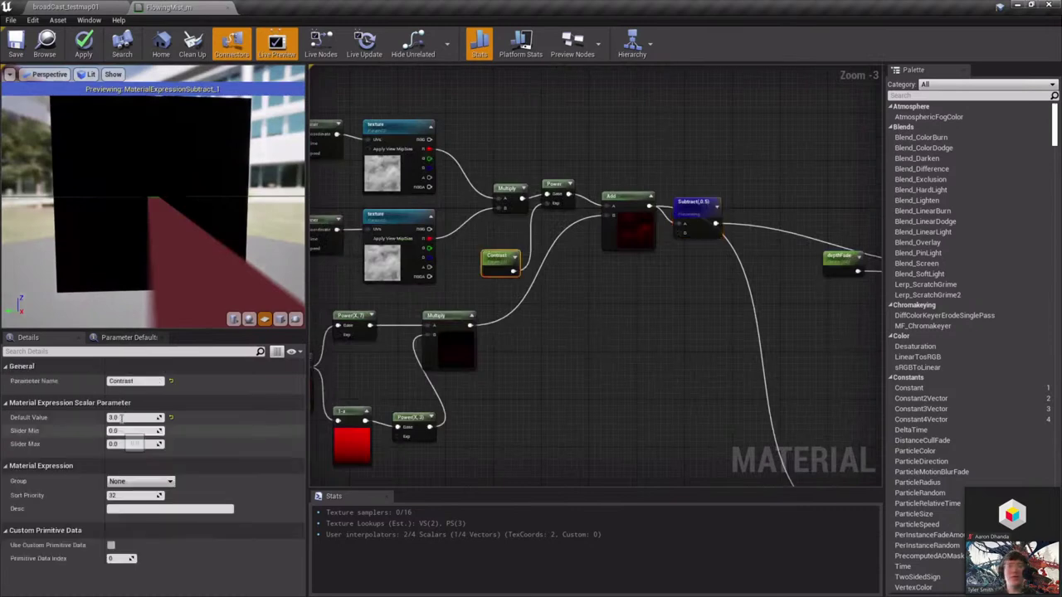
left_click(121, 418)
type("0.1")
key("Return")
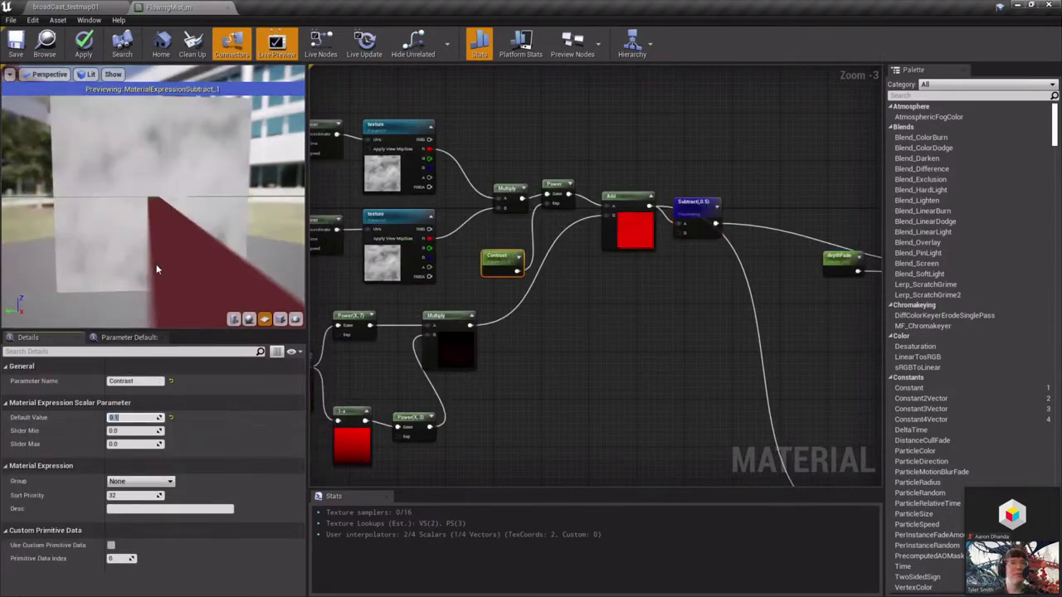
Set the Contrast parameter's default value to 0.5 and select the Subtract node to check its constants
type("0.5")
key("Return")
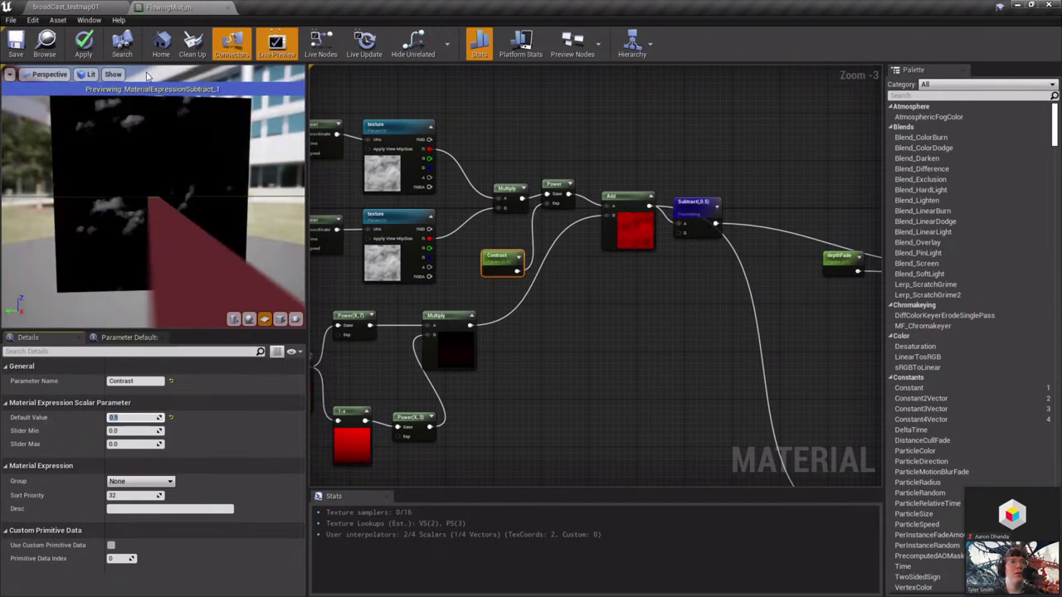
left_click(702, 203)
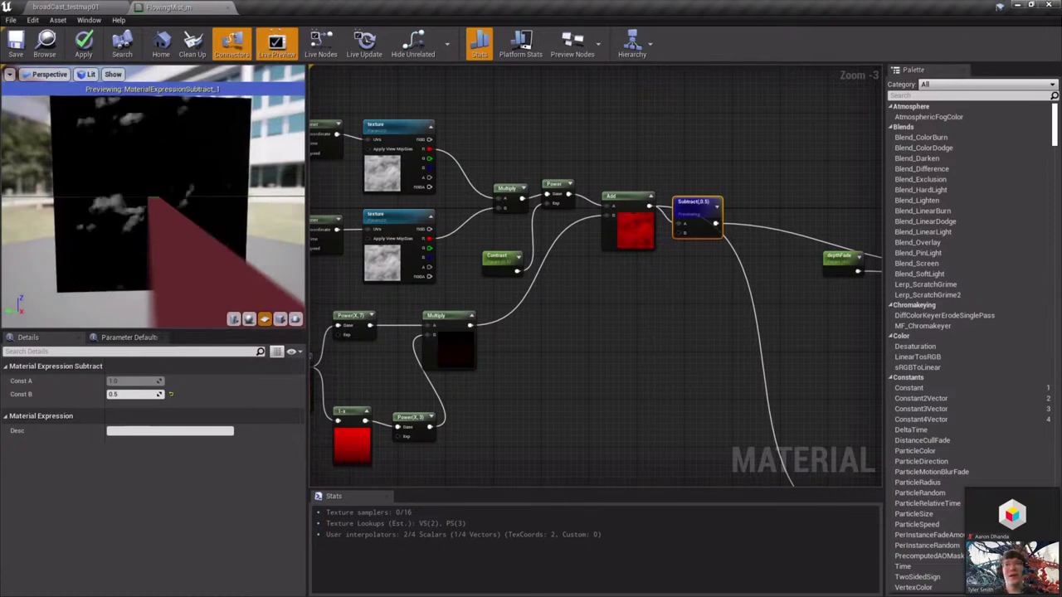
Start previewing the Add node that feeds the Subtract node
right_click_drag(581, 307, 440, 233)
right_click(486, 169)
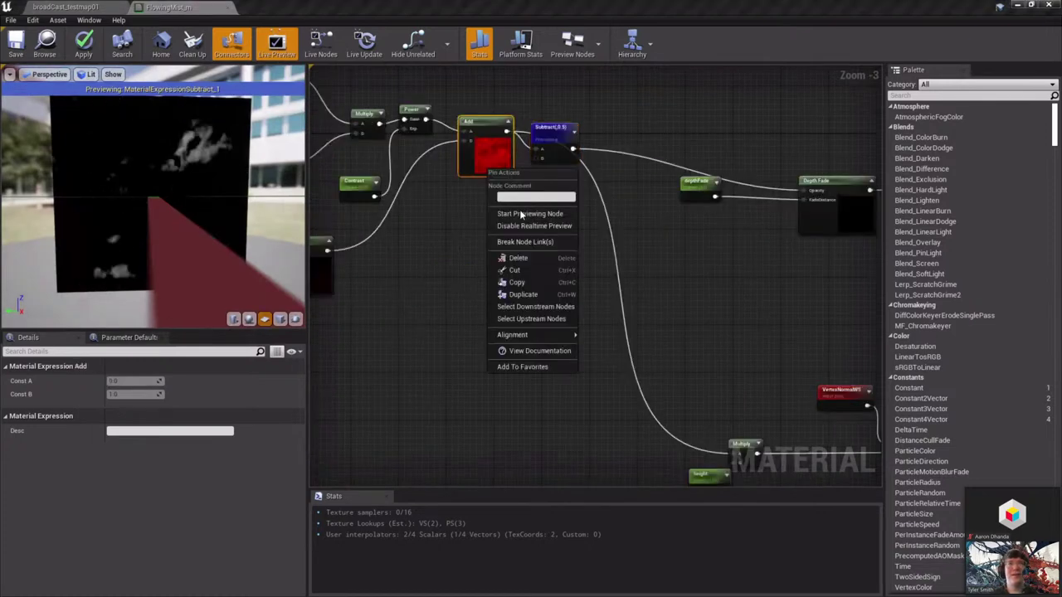
left_click(523, 213)
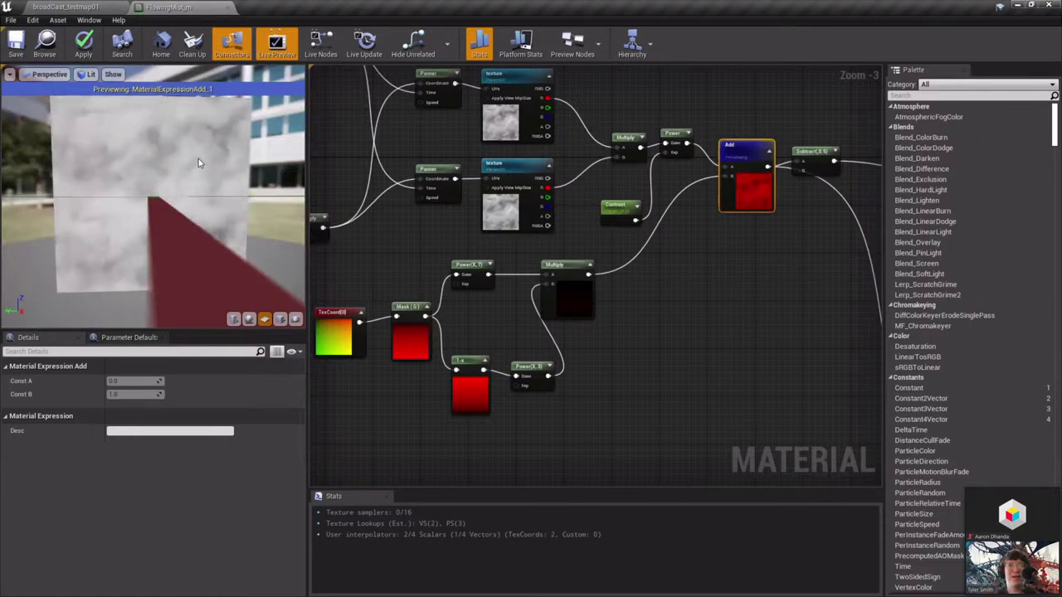
Test sideways panning on the lower Panner node by setting its Speed X to 0.1 and then 0.01
left_click(429, 171)
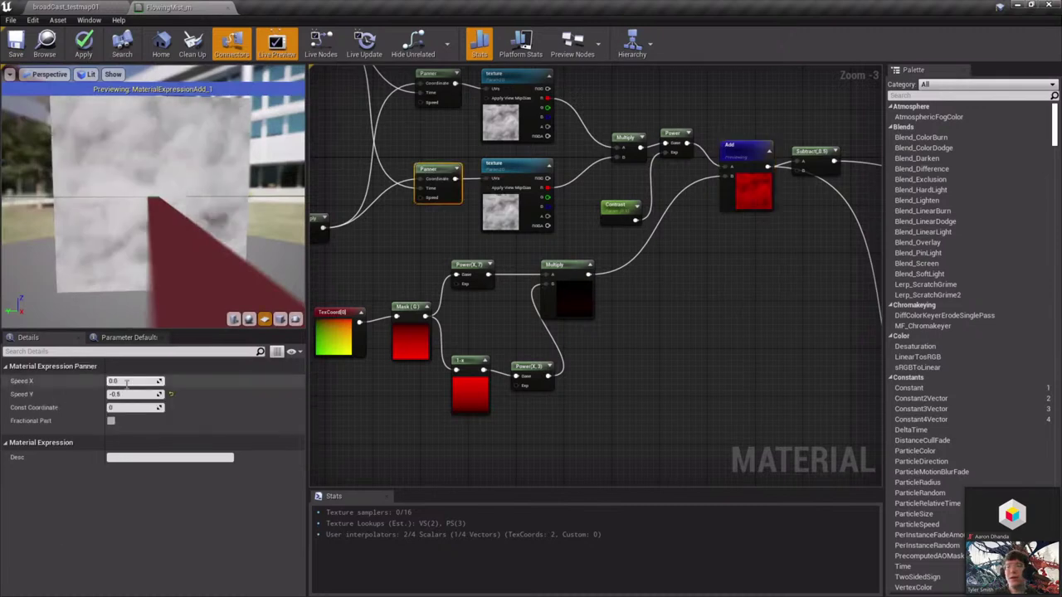
left_click(126, 382)
type("0.1")
key("Return")
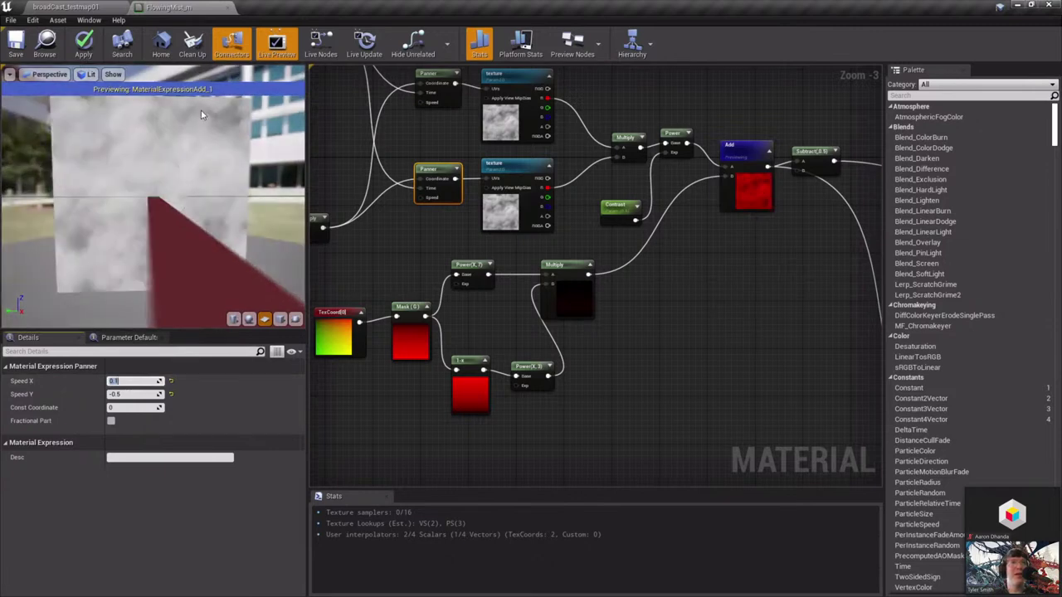
type("0.01")
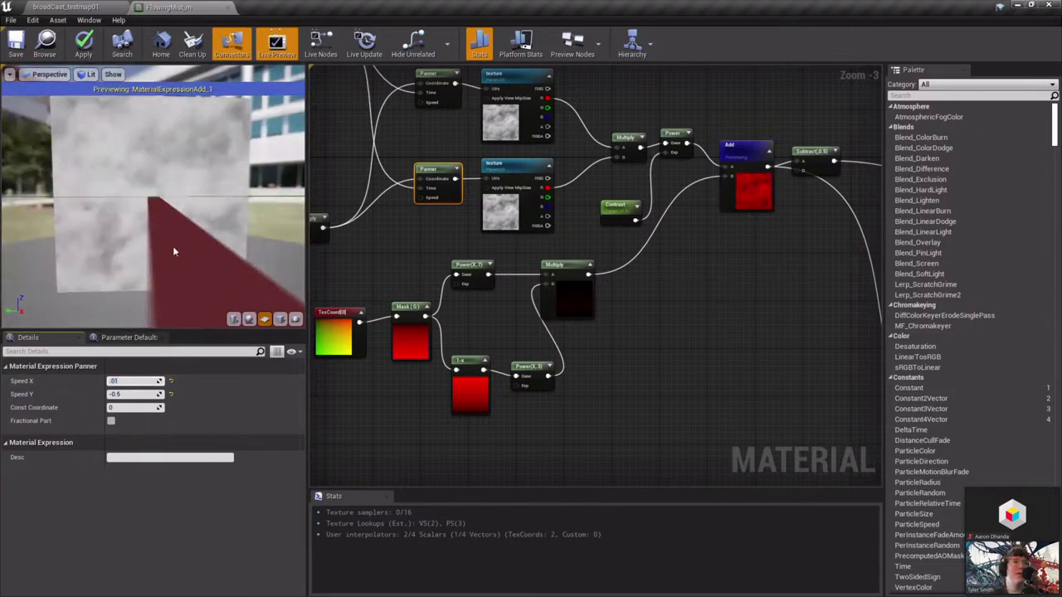
key("Return")
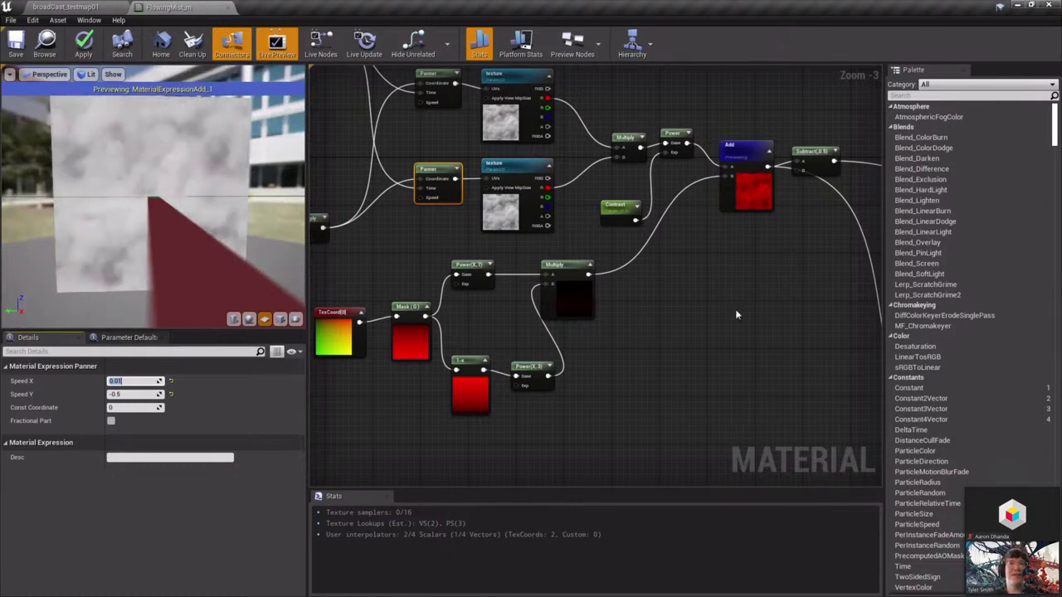
Review the height, VertexNormalWS and Multiply nodes that lead from the Subtract node to World Displacement
right_click_drag(735, 309, 392, 324)
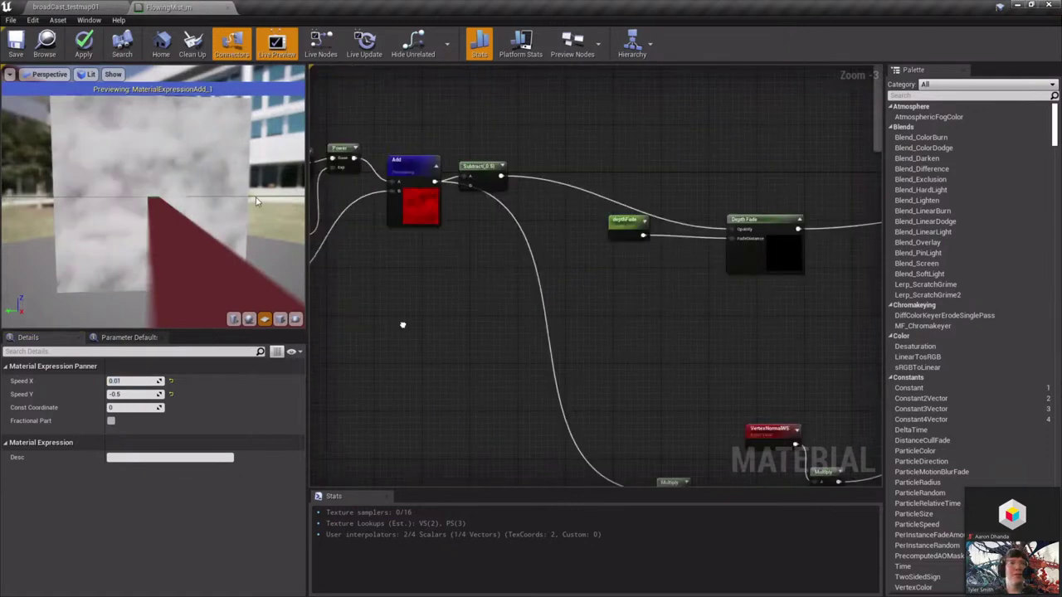
right_click_drag(556, 323, 523, 274)
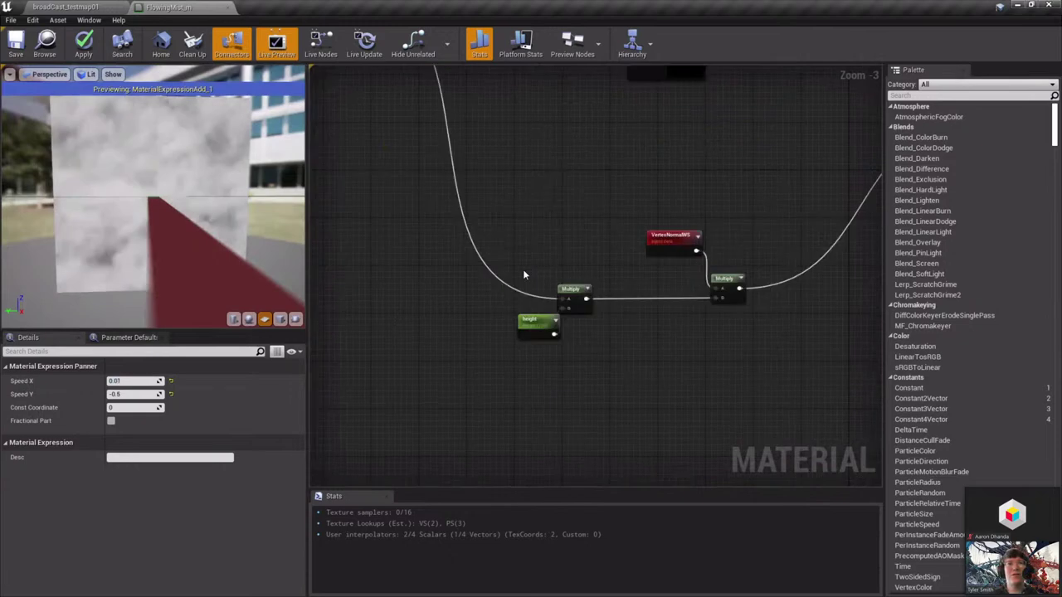
left_click_drag(638, 204, 779, 275)
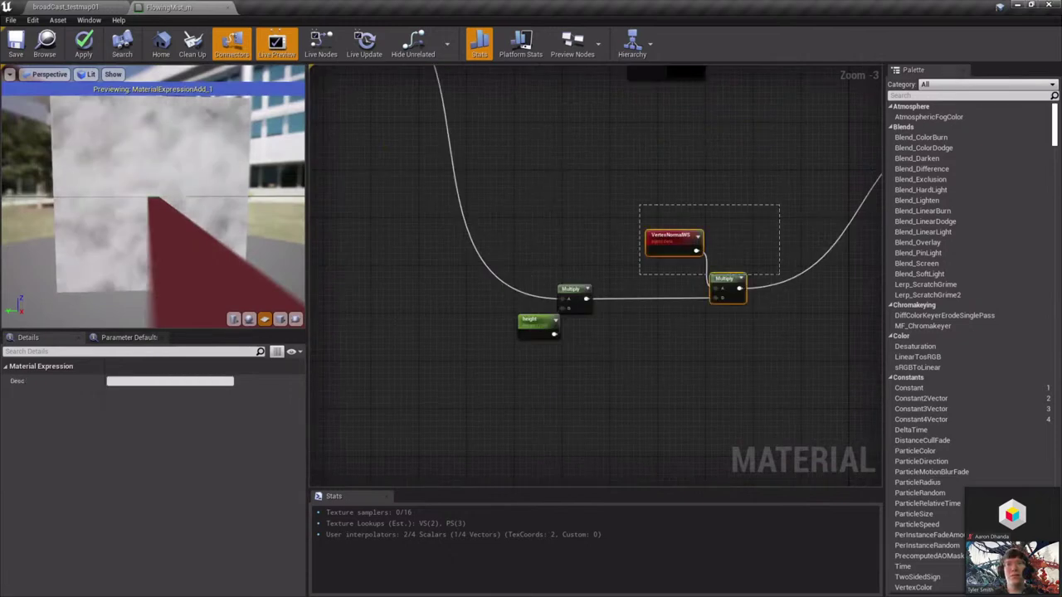
right_click_drag(779, 274, 655, 354)
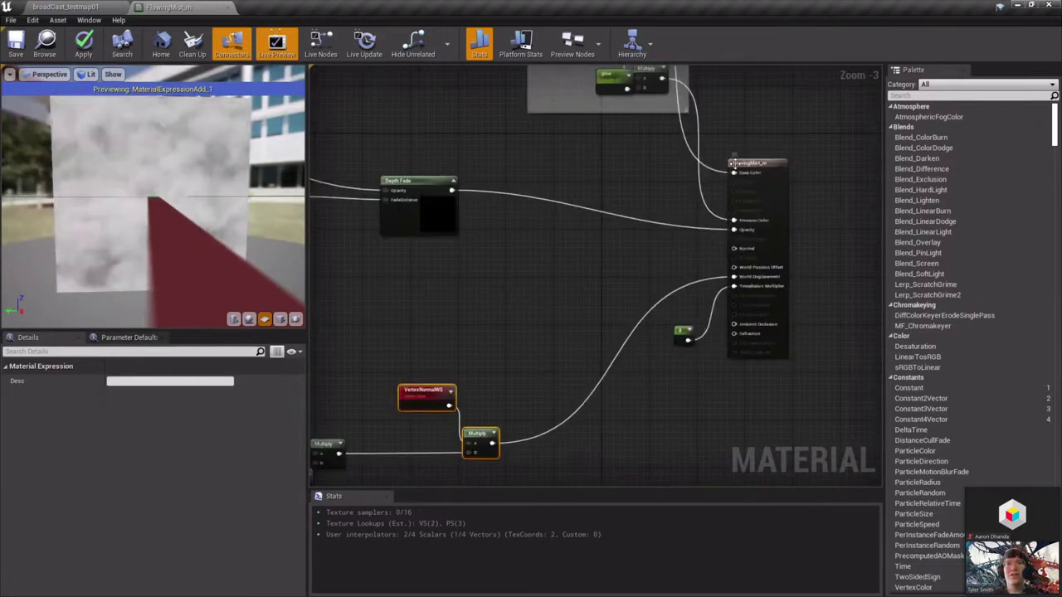
Examine the Tessellation settings of the FlowingMist_m output node and the Multiply connection into its World Displacement input
left_click(311, 430)
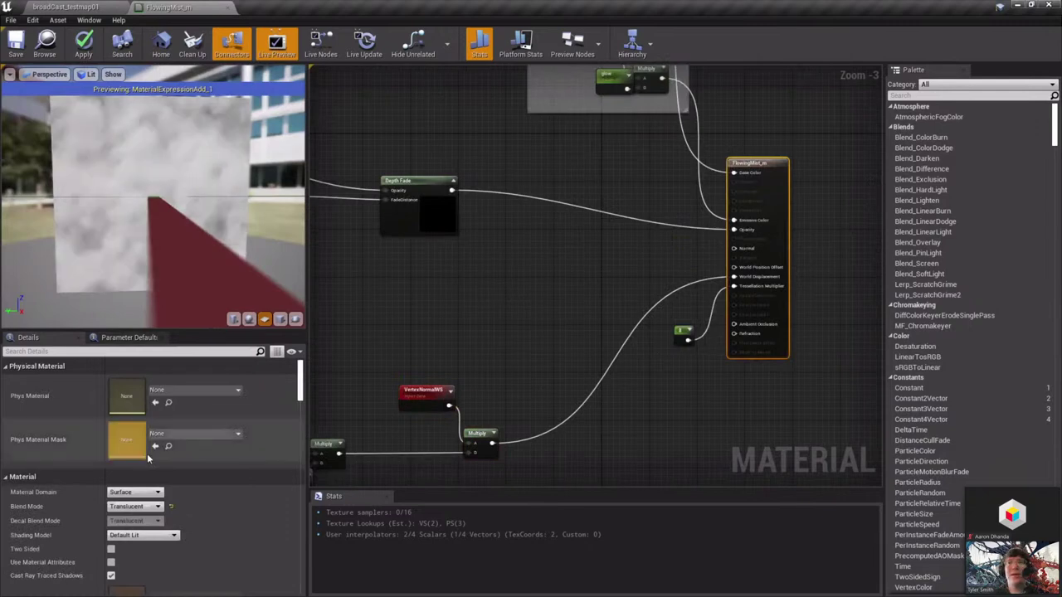
scroll(147, 458, "down", 5)
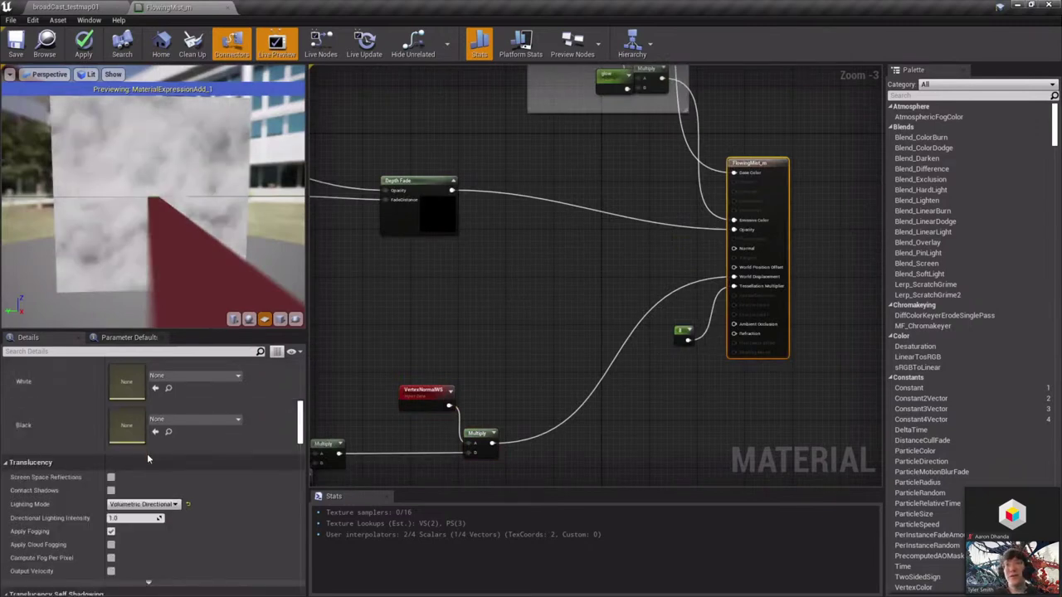
scroll(147, 458, "down", 3)
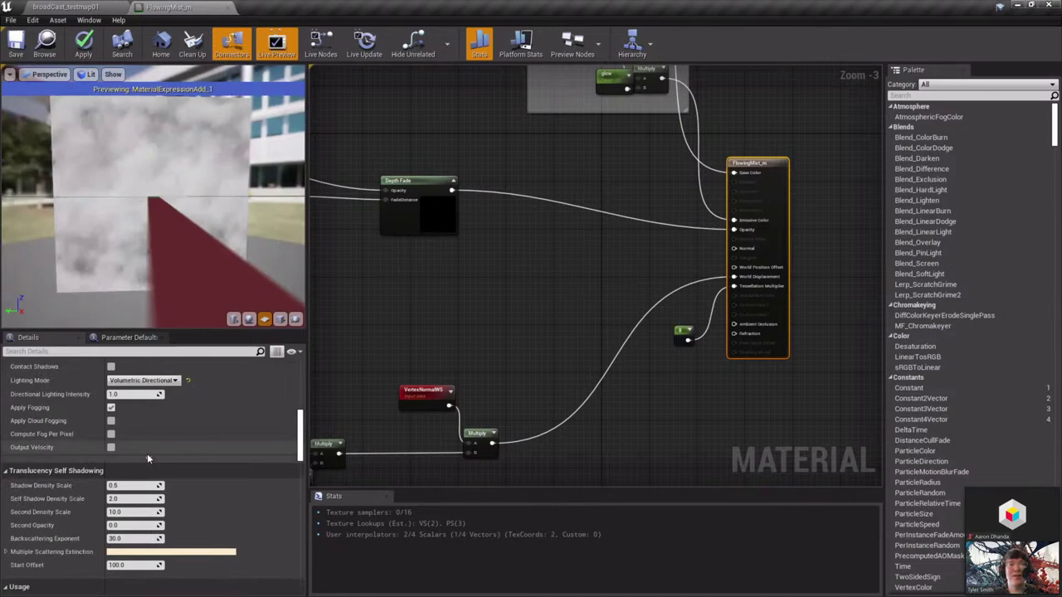
scroll(147, 458, "down", 4)
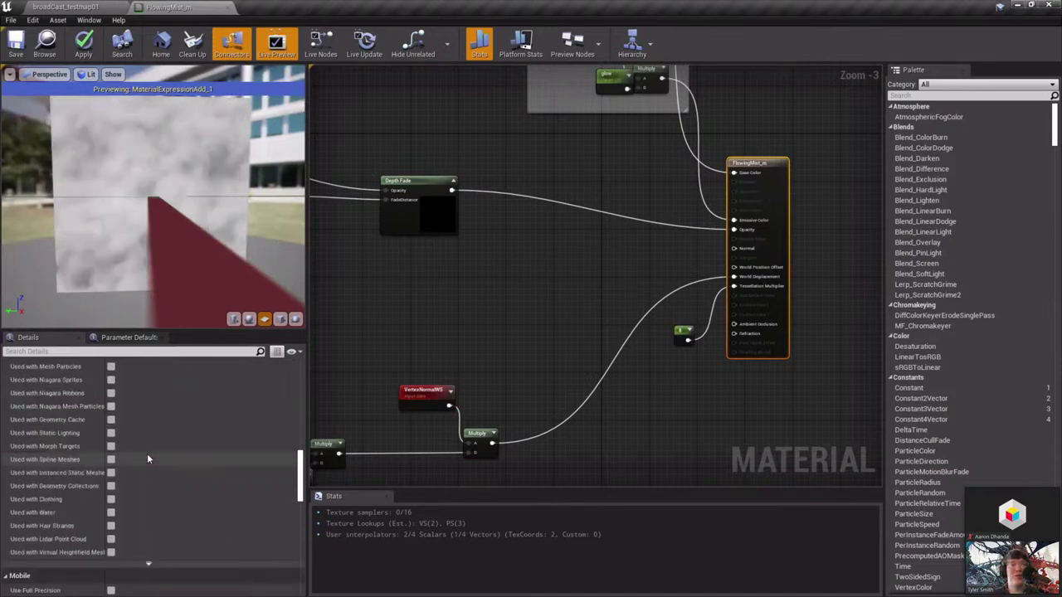
scroll(147, 456, "down", 5)
scroll(147, 459, "down", 2)
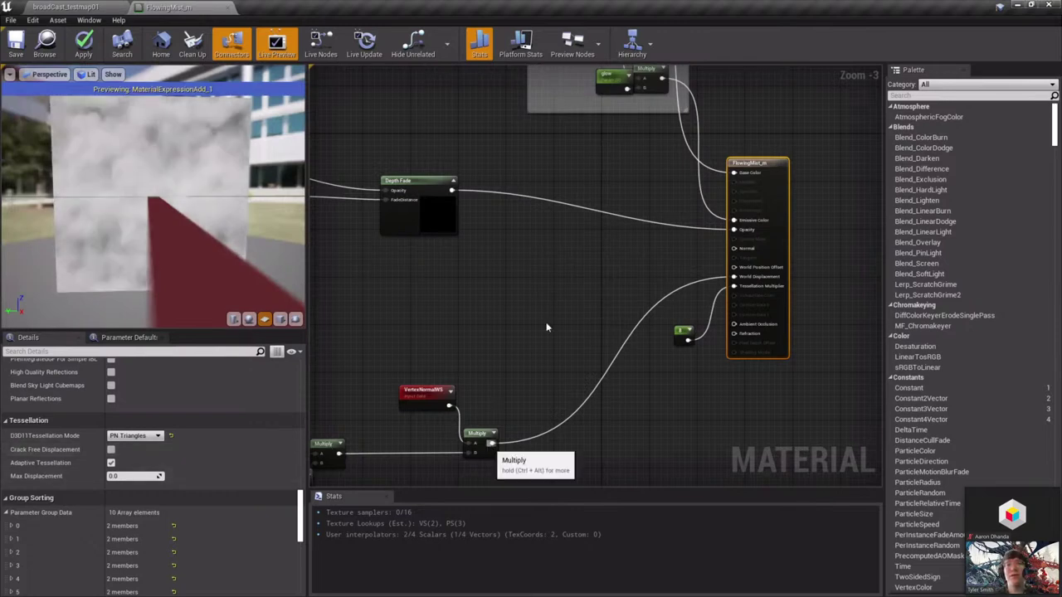
right_click_drag(546, 327, 595, 248)
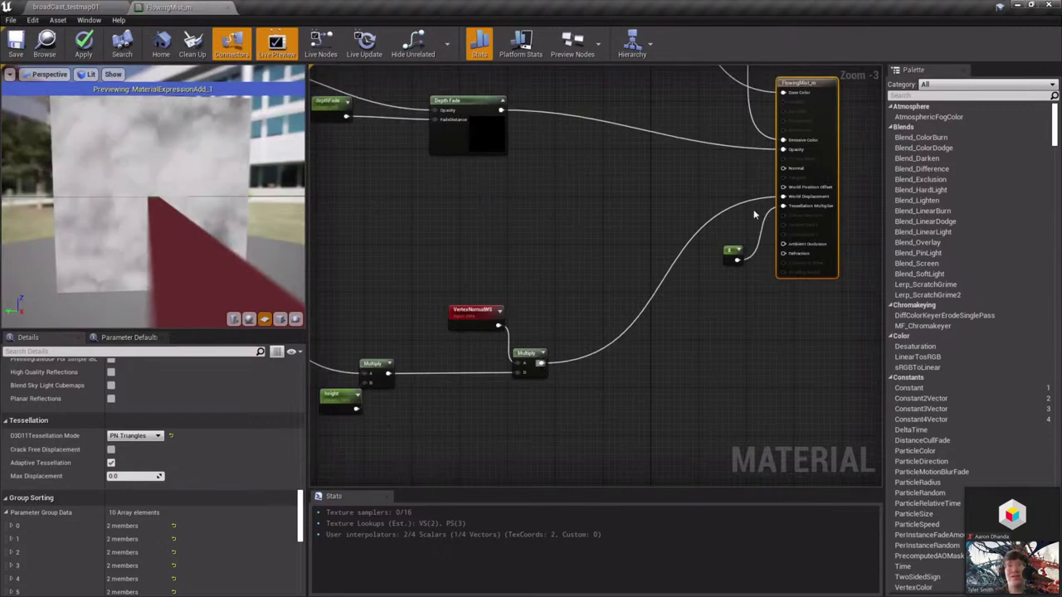
left_click_drag(758, 212, 783, 190)
left_click_drag(634, 301, 542, 363)
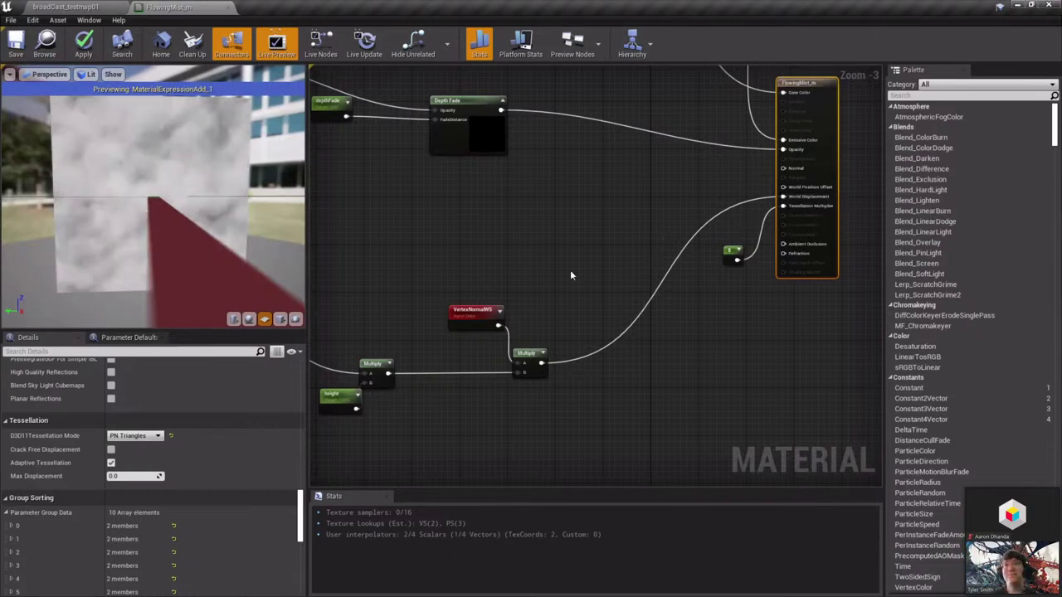
Move the depthFade parameter below the Depth Fade node's incoming wire, then close the material and apply its changes
right_click_drag(612, 238, 711, 341)
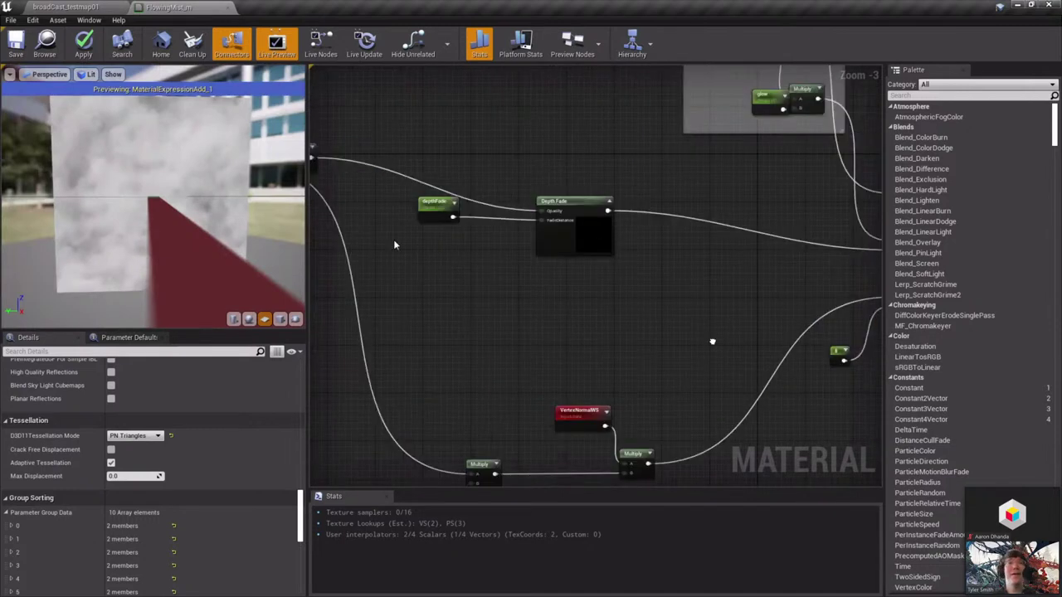
left_click(429, 209)
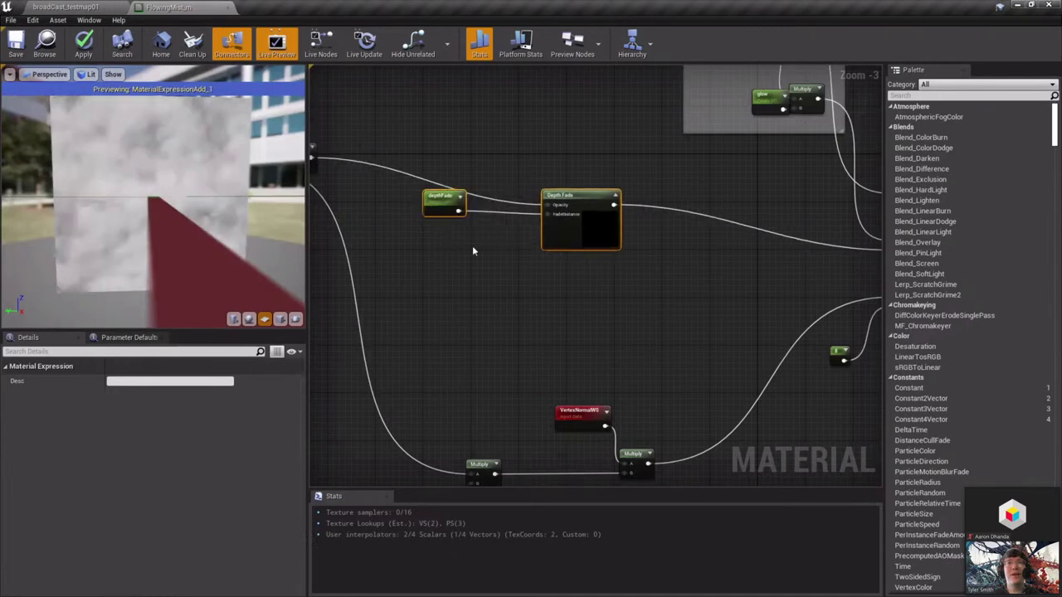
left_click_drag(429, 209, 470, 242)
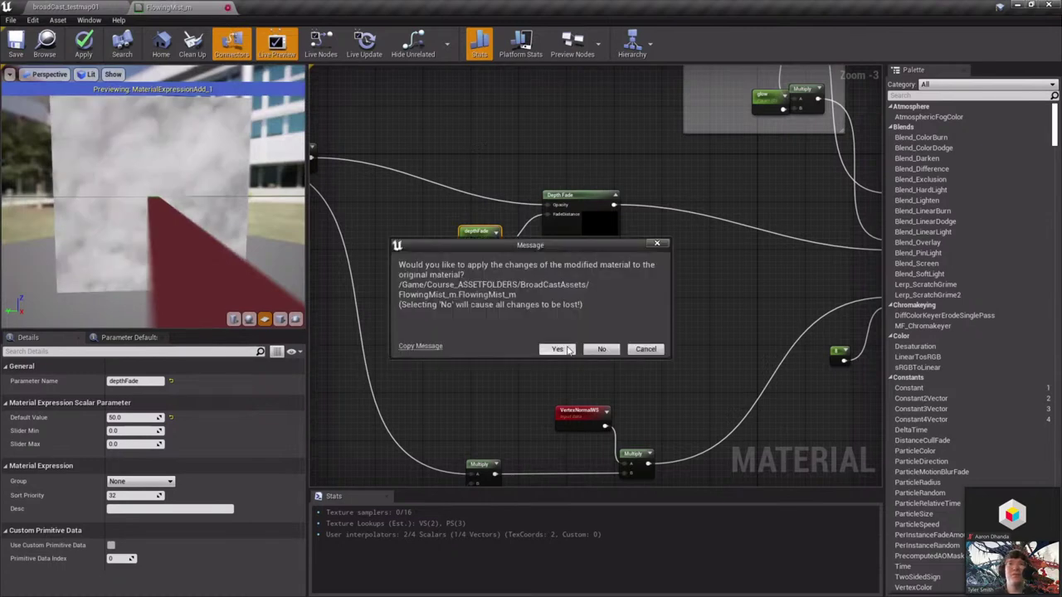
left_click(557, 349)
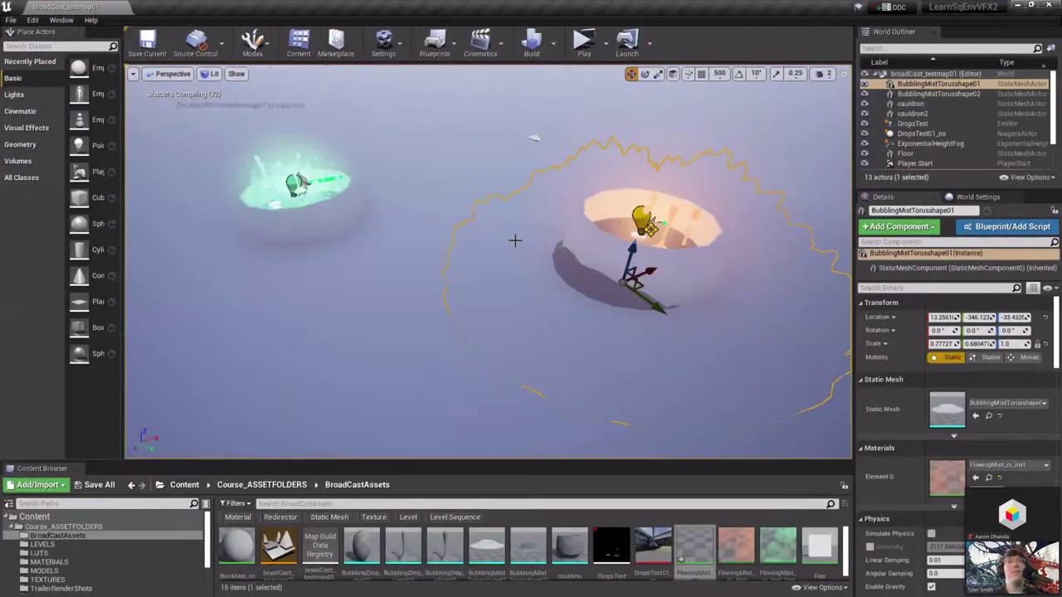
Check the mist in the level, then reopen FlowingMist_m and set the Contrast parameter's default value to 0.3
right_click_drag(516, 251, 631, 290)
right_click_drag(267, 105, 234, 117)
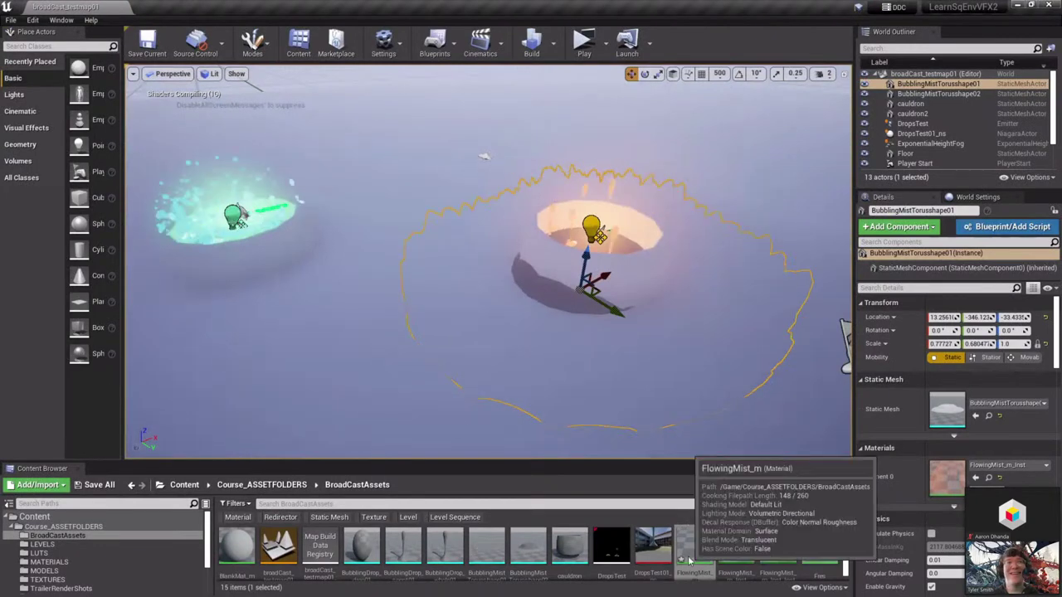
double_click(693, 539)
right_click_drag(328, 274, 871, 230)
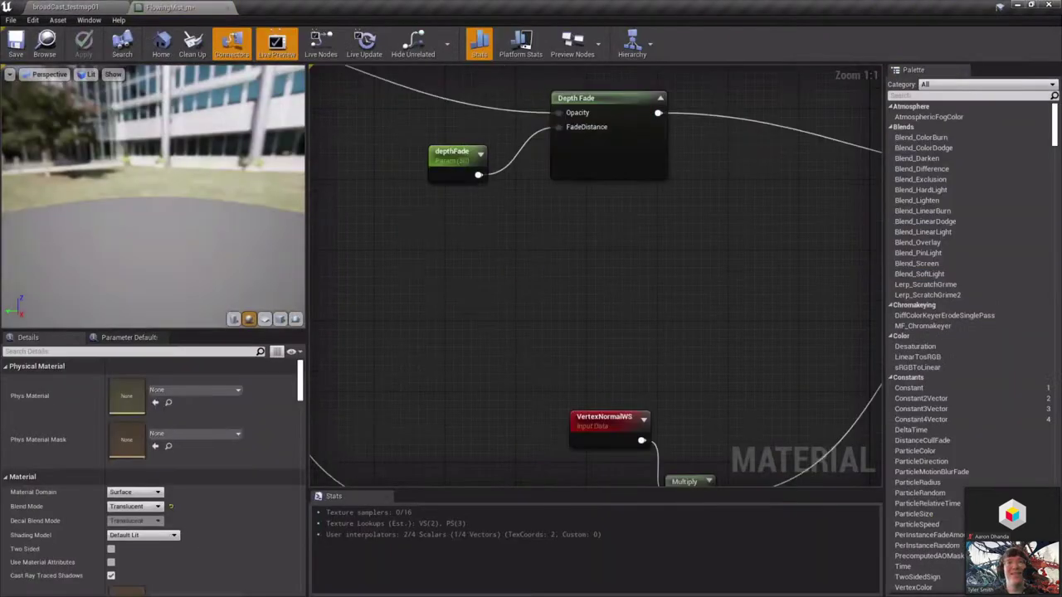
right_click_drag(454, 219, 881, 320)
right_click_drag(479, 153, 649, 101)
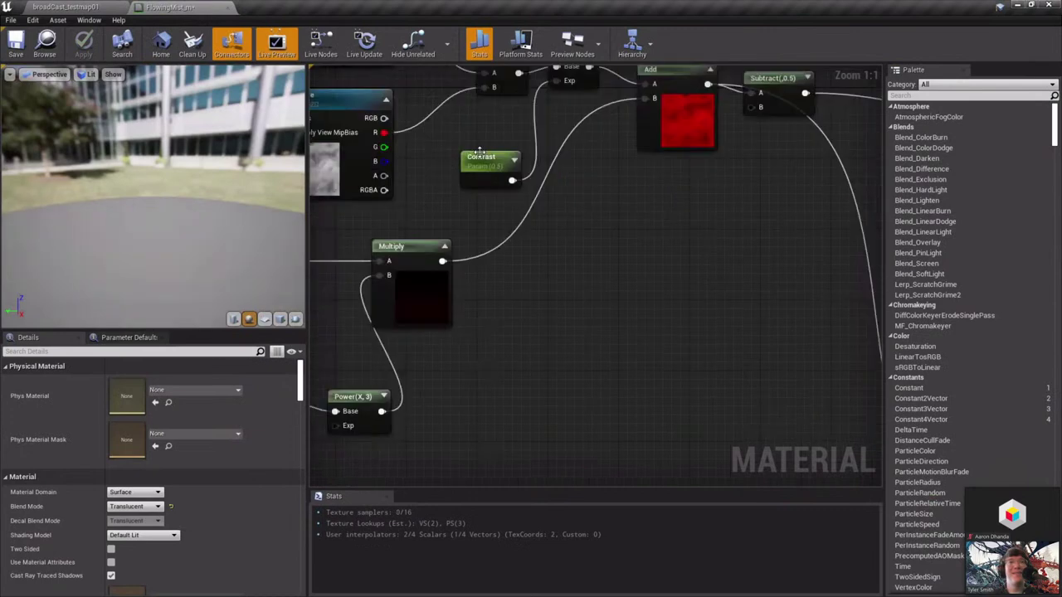
left_click(152, 418)
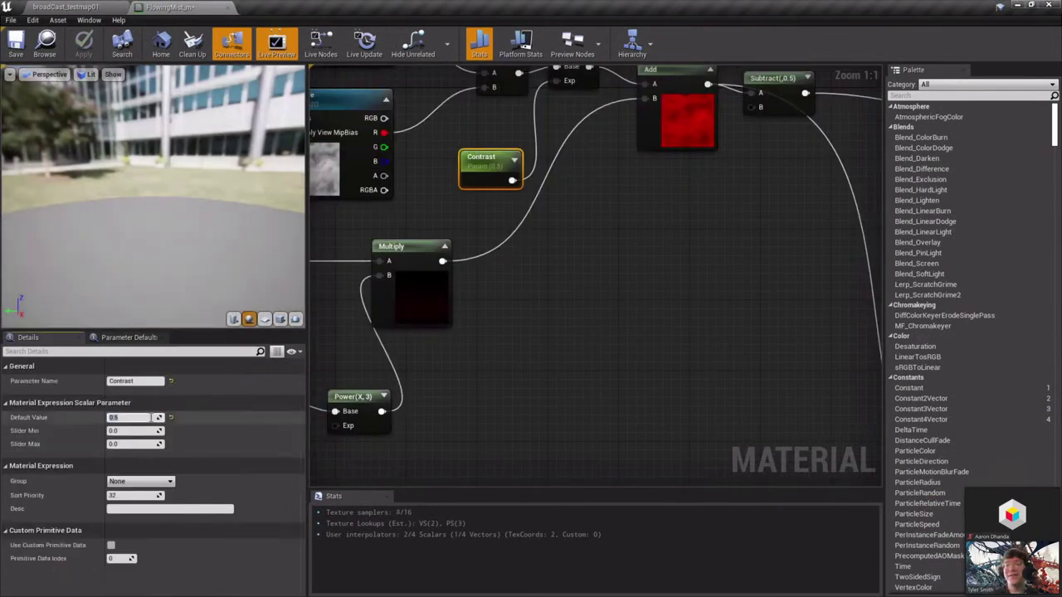
type("0.3")
key("Return")
Set the height parameter's default value to 0 in the displacement branch
scroll(645, 349, "down", 4)
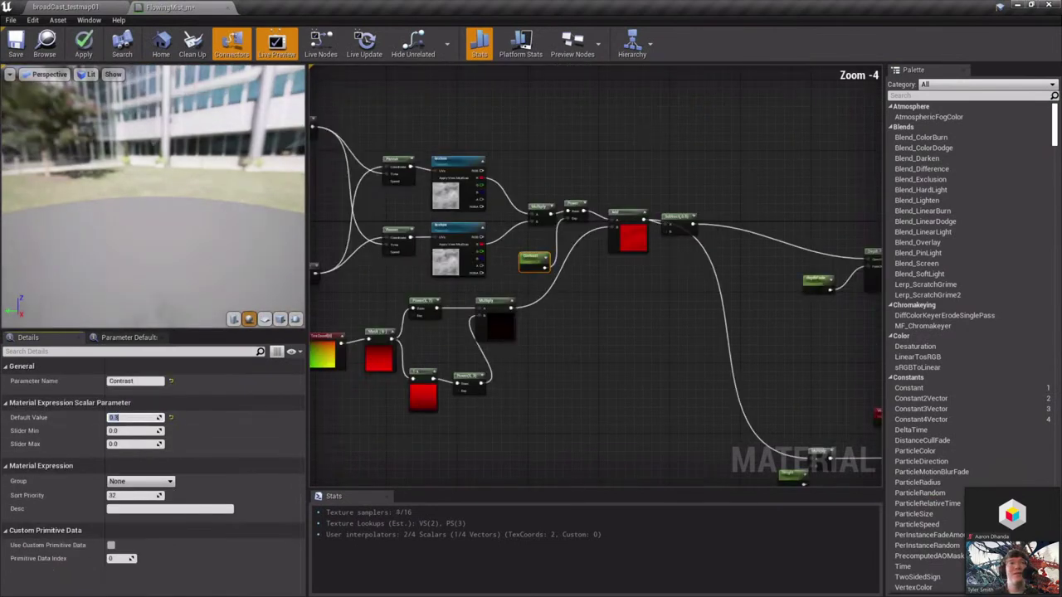
right_click_drag(656, 336, 472, 310)
right_click_drag(601, 481, 547, 378)
scroll(548, 377, "up", 5)
left_click(539, 363)
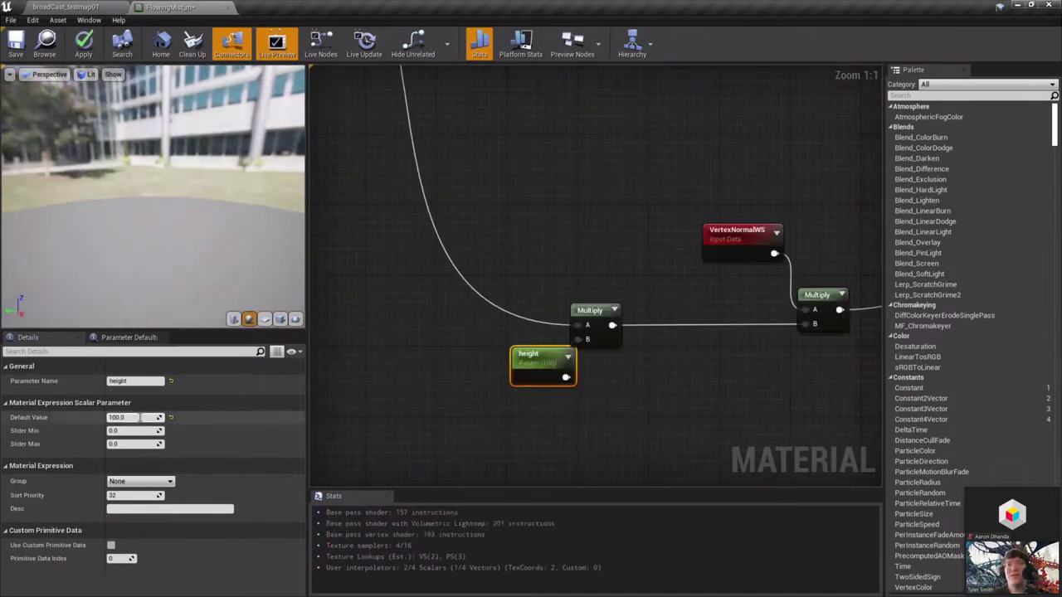
scroll(454, 258, "down", 4)
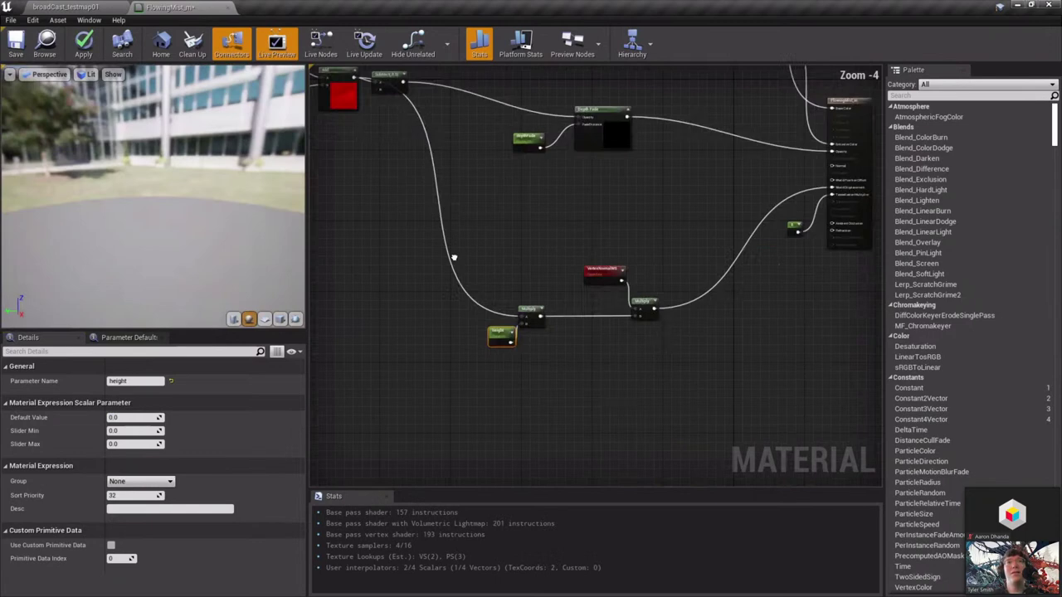
Set the lower Panner node's Speed X to 0
right_click_drag(453, 258, 687, 338)
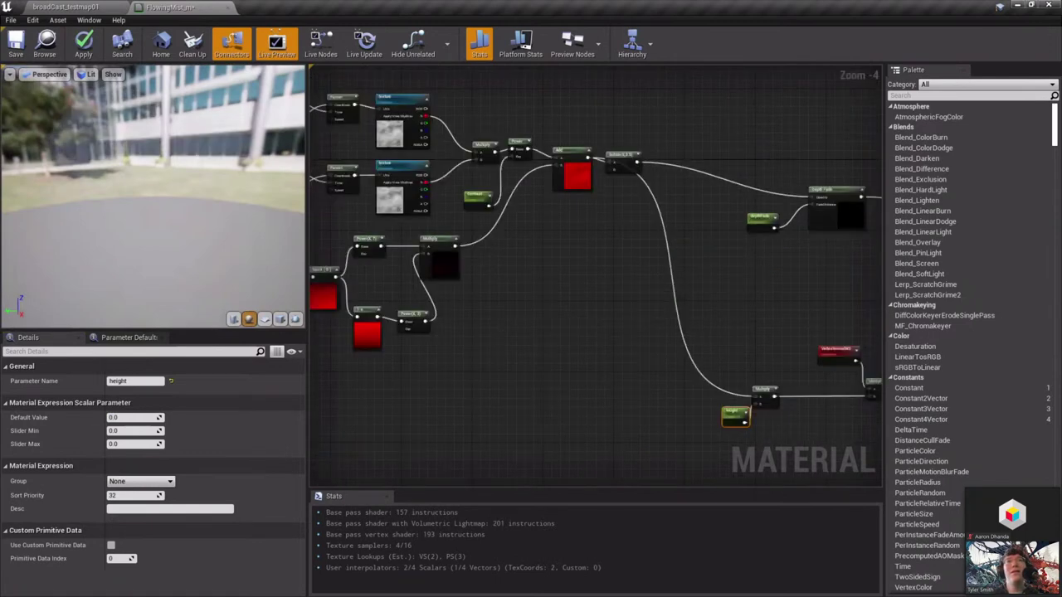
right_click_drag(500, 330, 666, 343)
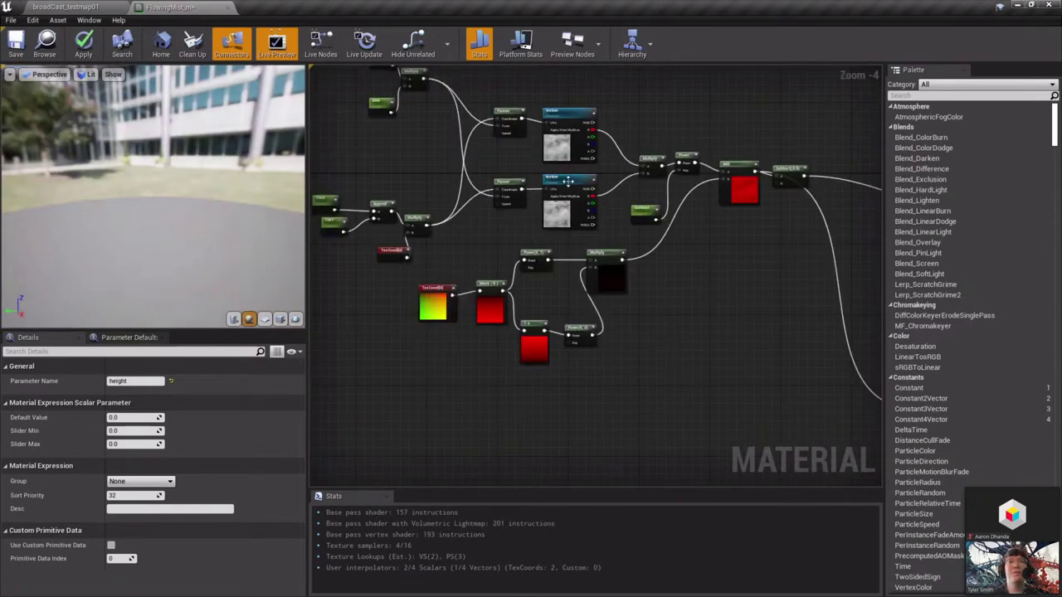
left_click(498, 190)
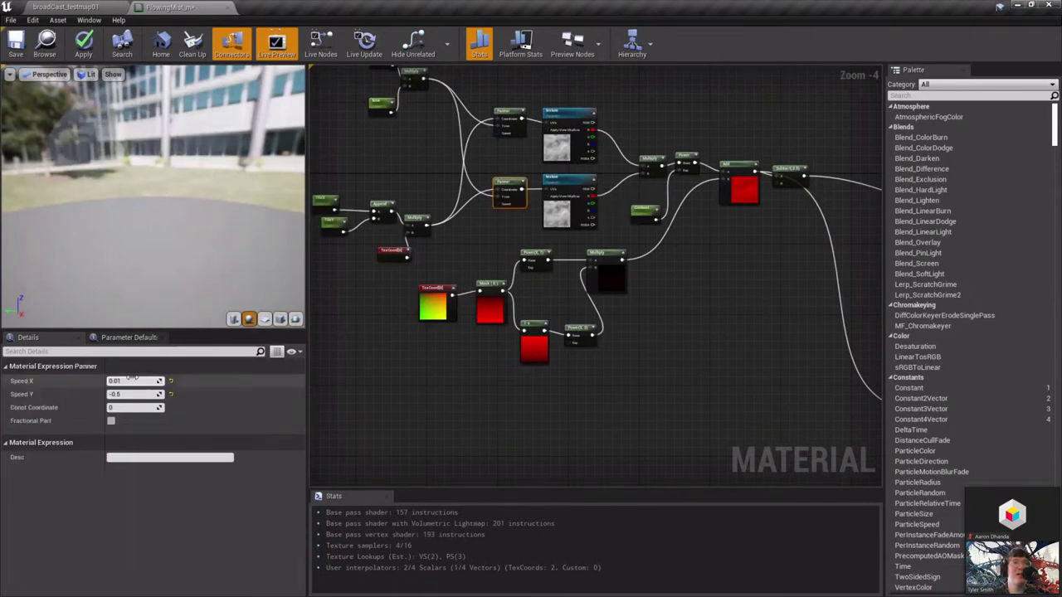
left_click(132, 379)
type("0")
key("Return")
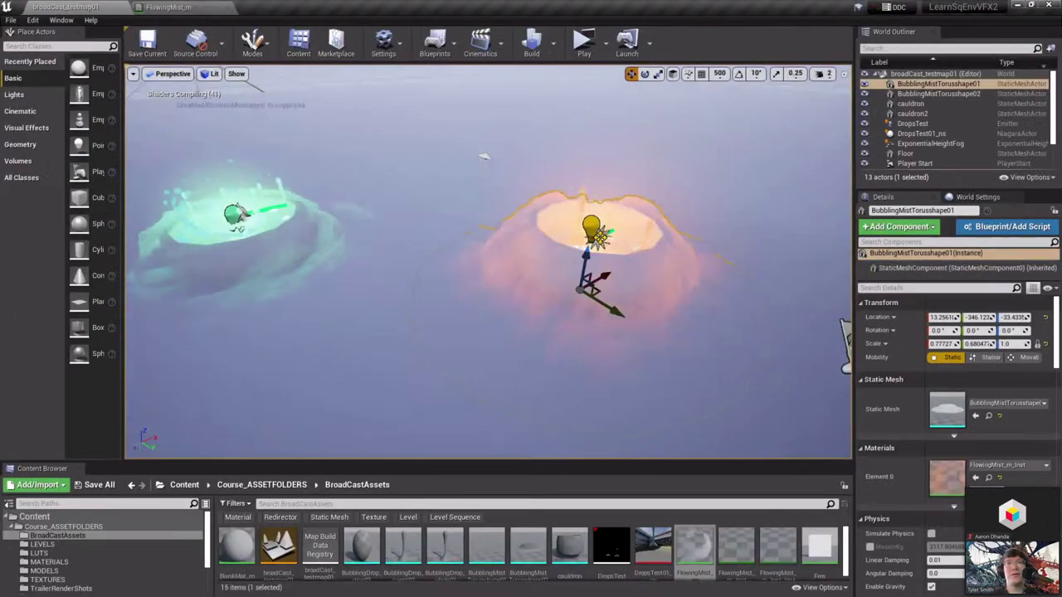
Inspect the mist flowing around the green and orange cauldrons in the level from several angles
right_click_drag(608, 338, 642, 406)
right_click_drag(560, 285, 662, 355)
right_click_drag(544, 291, 448, 290)
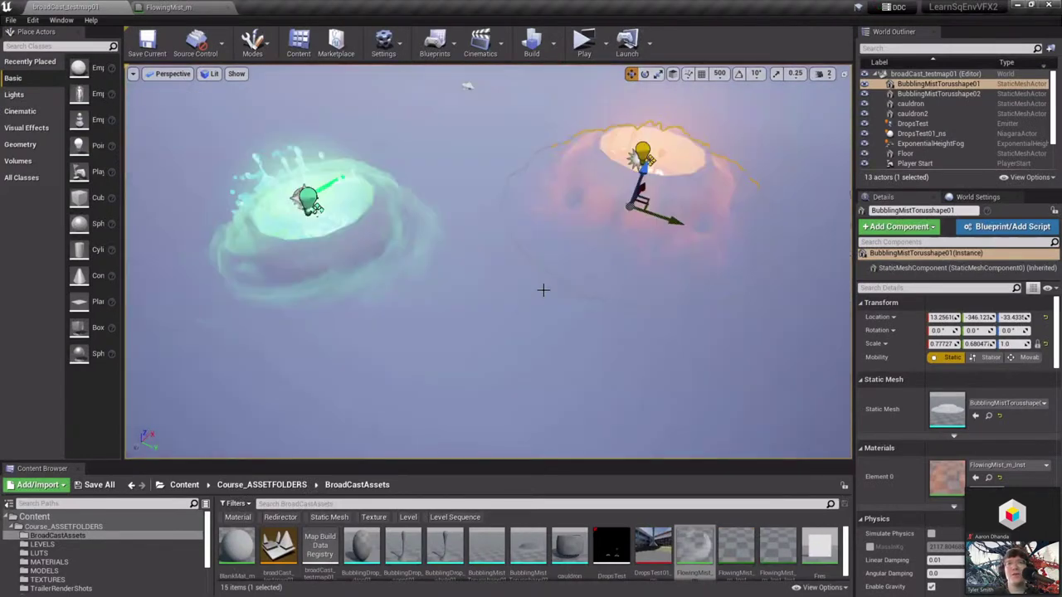
scroll(651, 181, "up", 2)
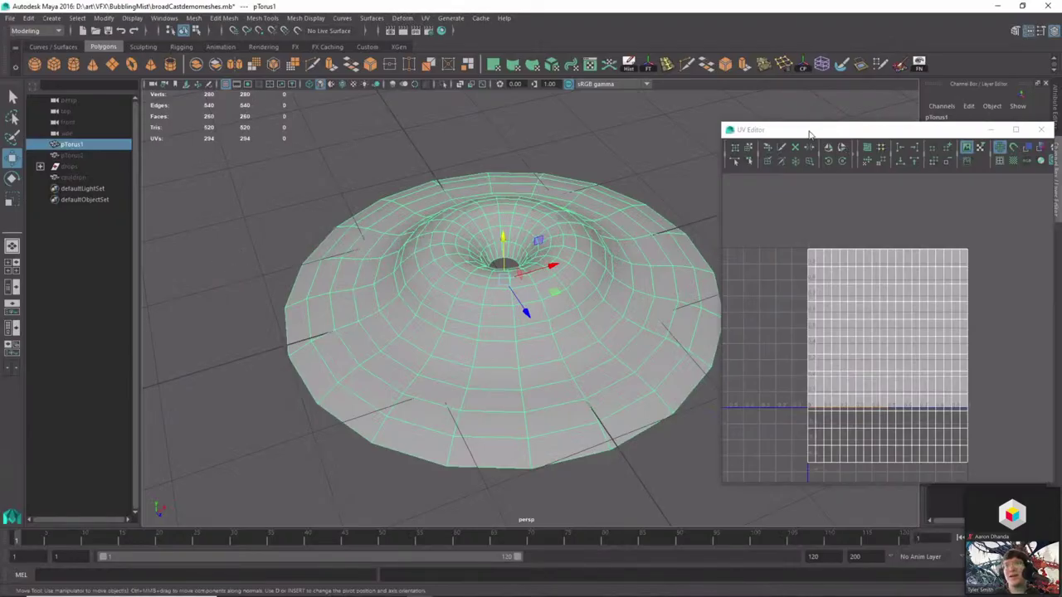
Switch to Maya and reposition the UV Editor beside the pTorus1 mesh to examine its UV layout
left_click_drag(809, 131, 741, 113)
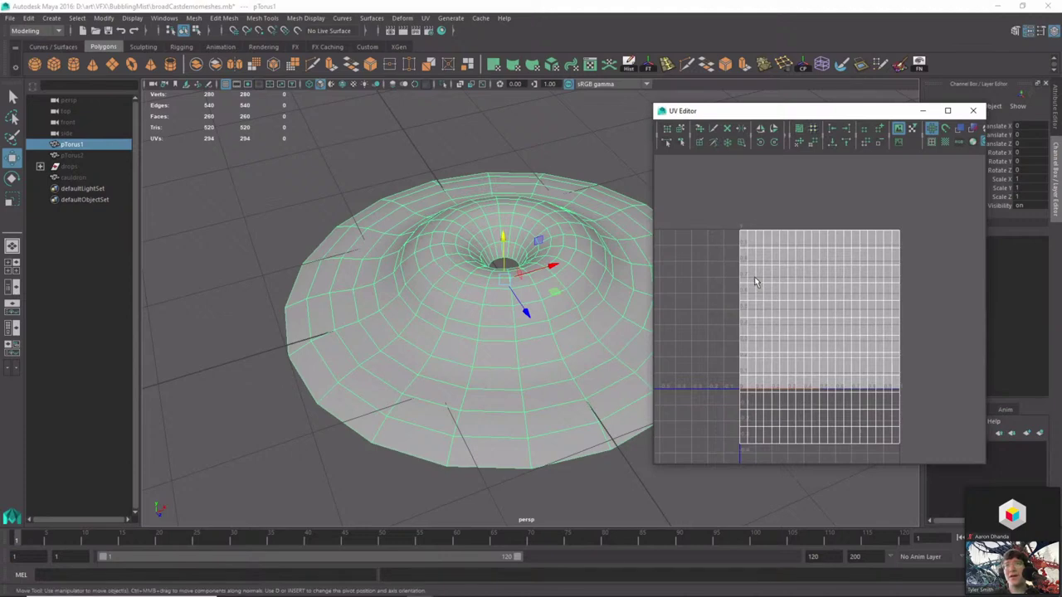
Select the uppermost and lowest UV rows of pTorus1 to examine which edge rings of the mesh they correspond to
right_click_drag(754, 277, 810, 276)
right_click_drag(942, 253, 933, 243)
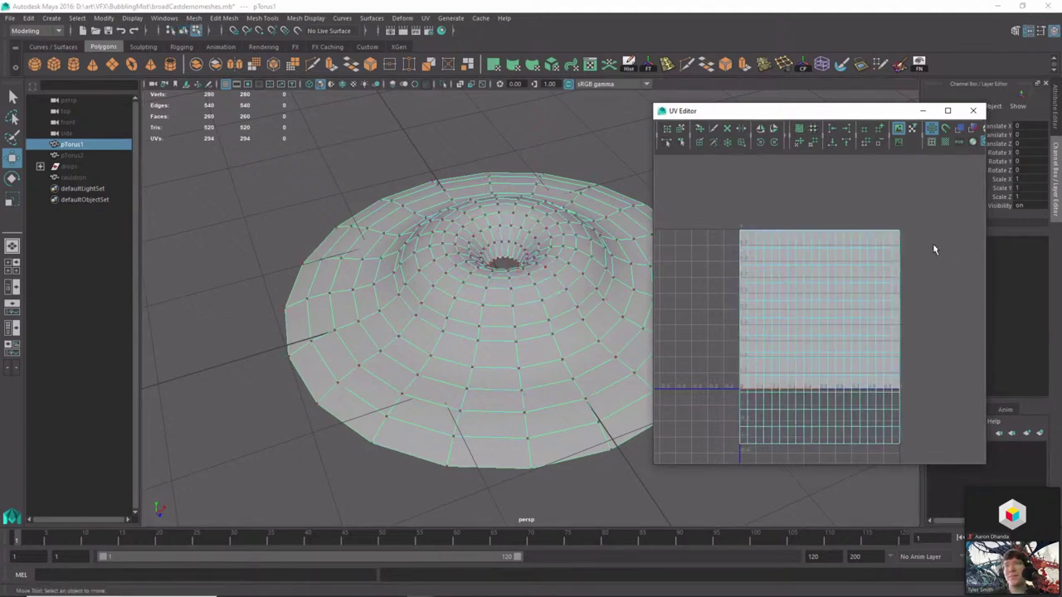
left_click_drag(926, 243, 730, 219)
left_click_drag(508, 294, 502, 282, "alt")
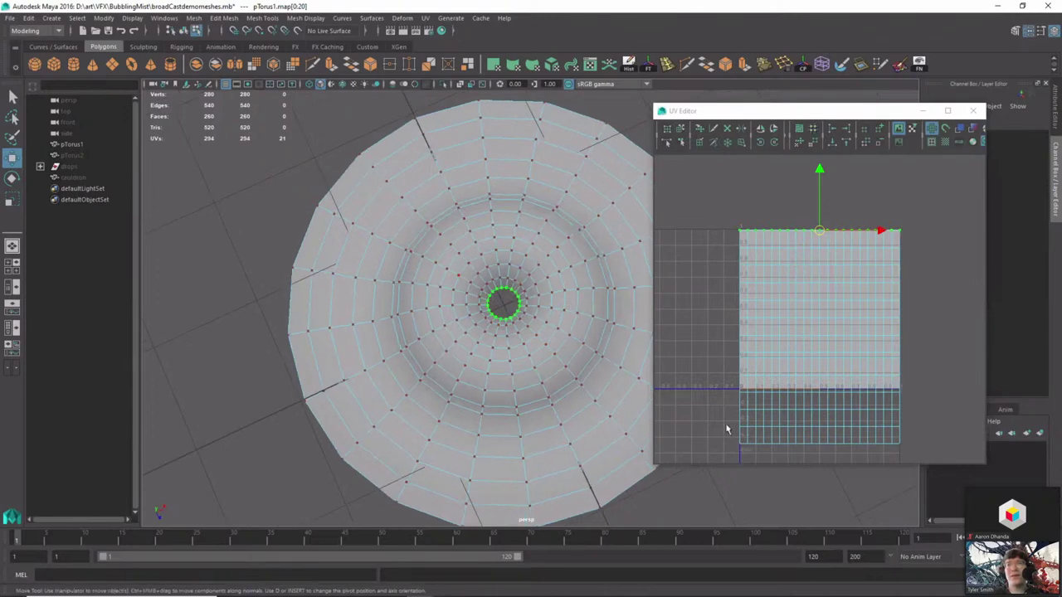
left_click_drag(917, 435, 723, 444)
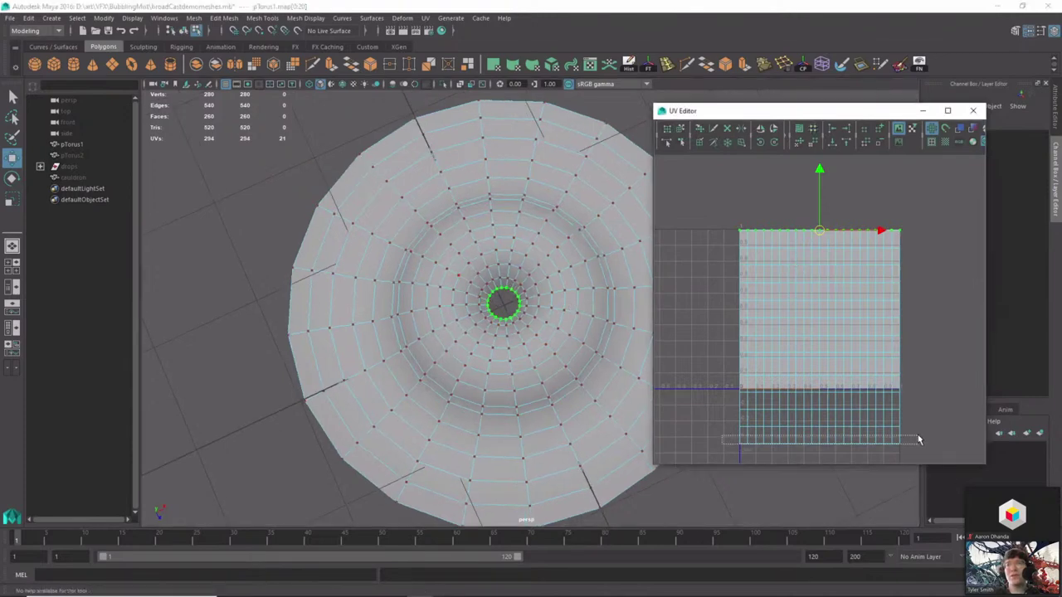
left_click_drag(321, 355, 458, 293, "alt")
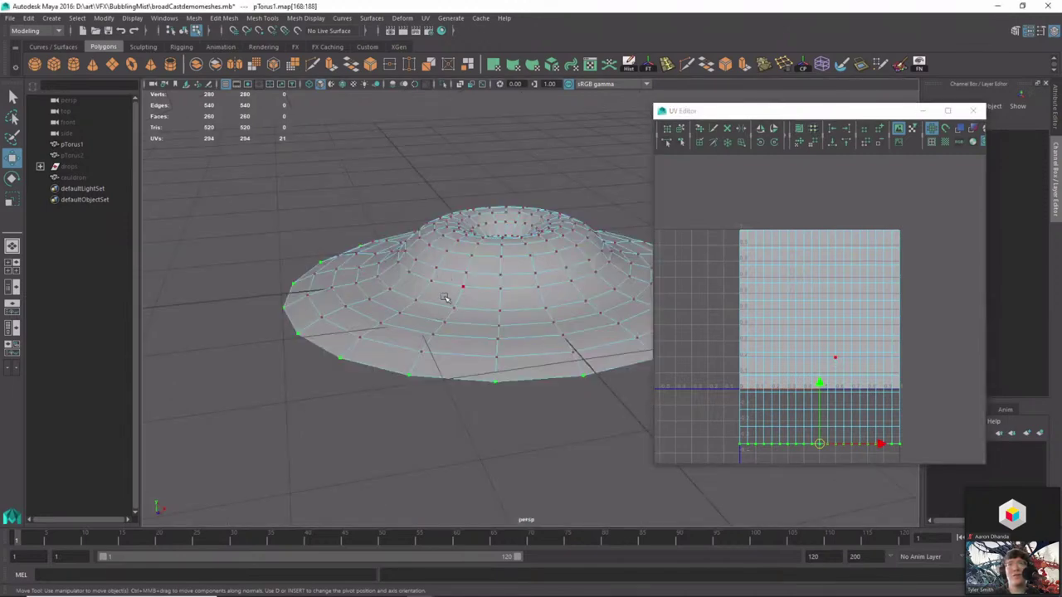
Return pTorus1 to object selection, duplicate it and isolate the copy in the viewport
key("[")
key("F8")
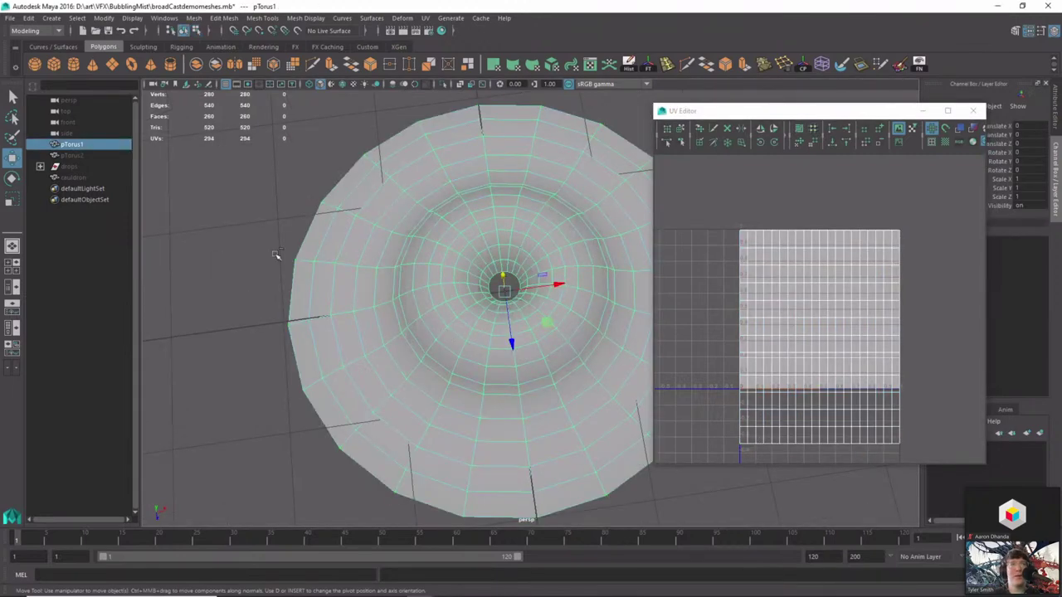
key("ctrl+d")
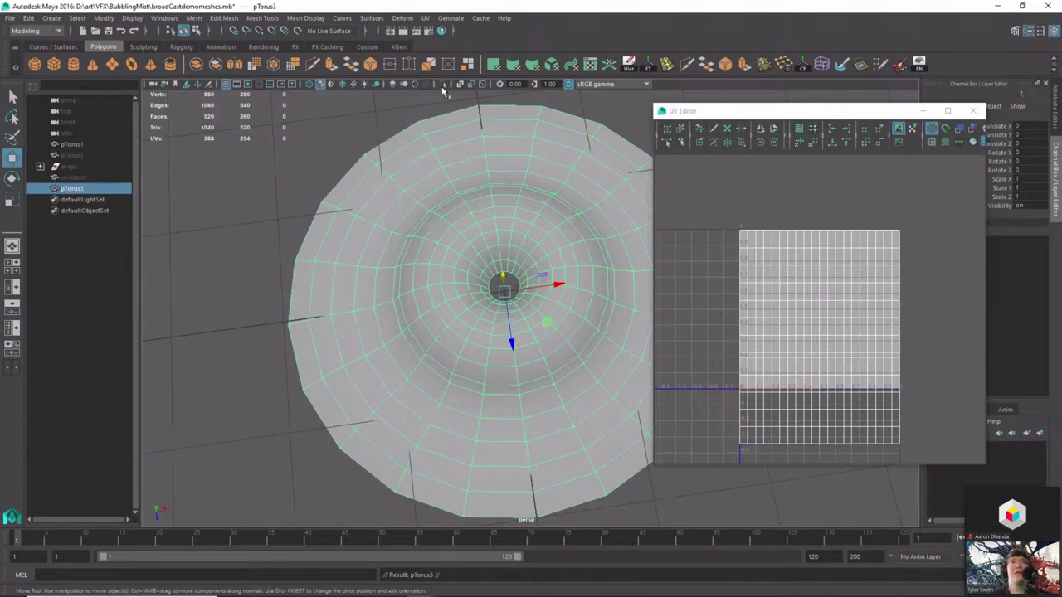
left_click(443, 85)
Apply a nonlinear Twist deformer to the torus copy and move the UV Editor clear of the mesh
left_click(402, 17)
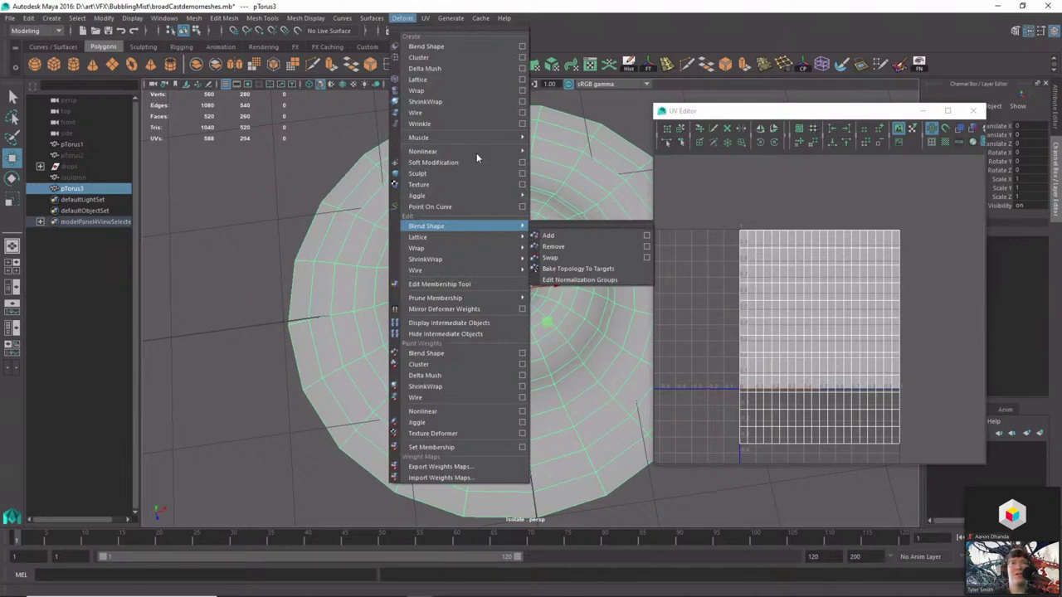
mouse_move(477, 152)
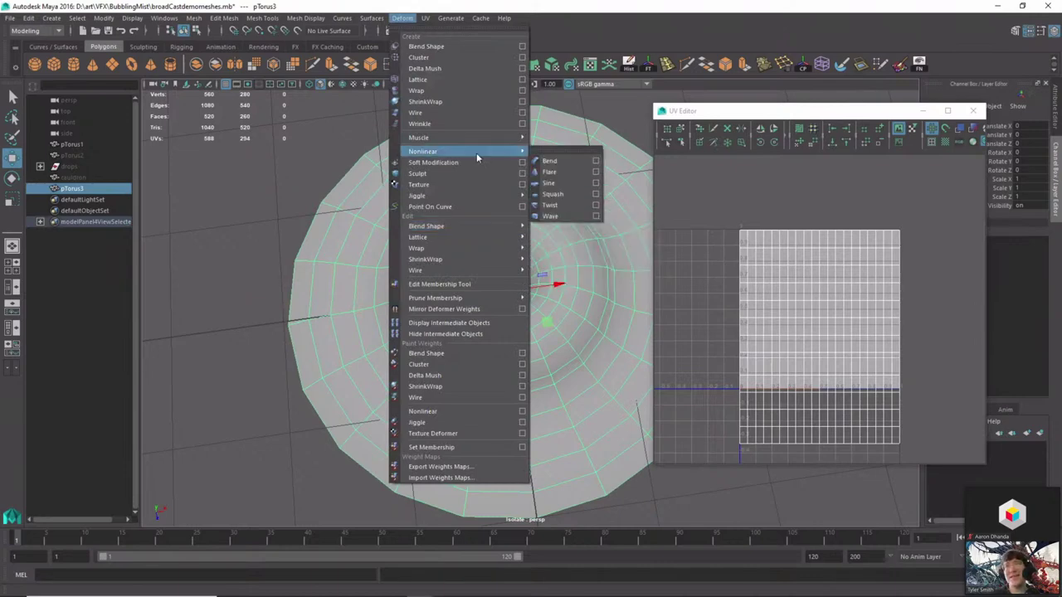
left_click(550, 205)
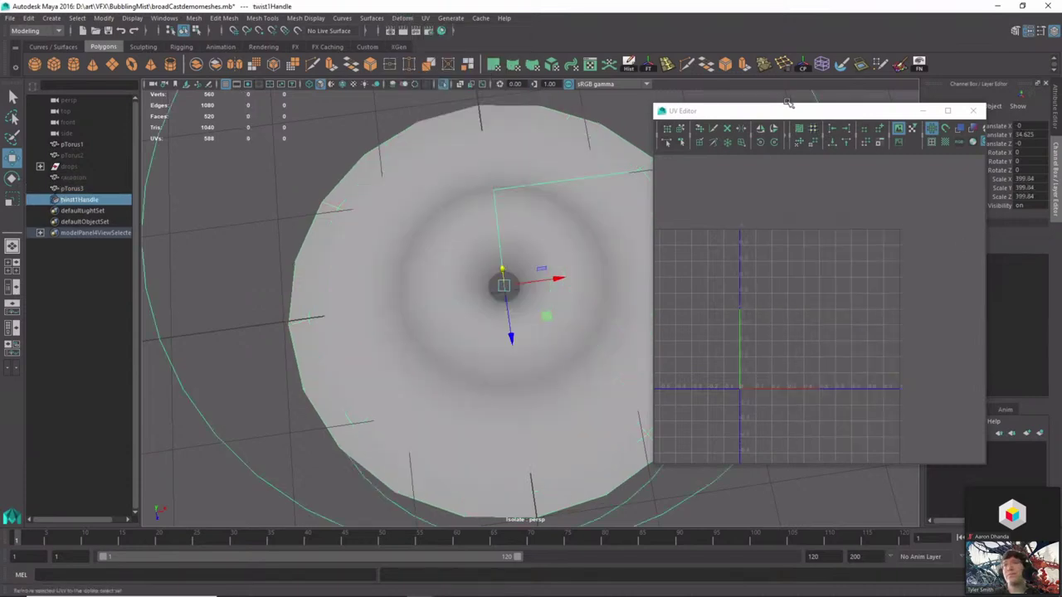
left_click_drag(789, 114, 283, 420)
Set the twist deformer's Start Angle to about 128.343
left_click(946, 241)
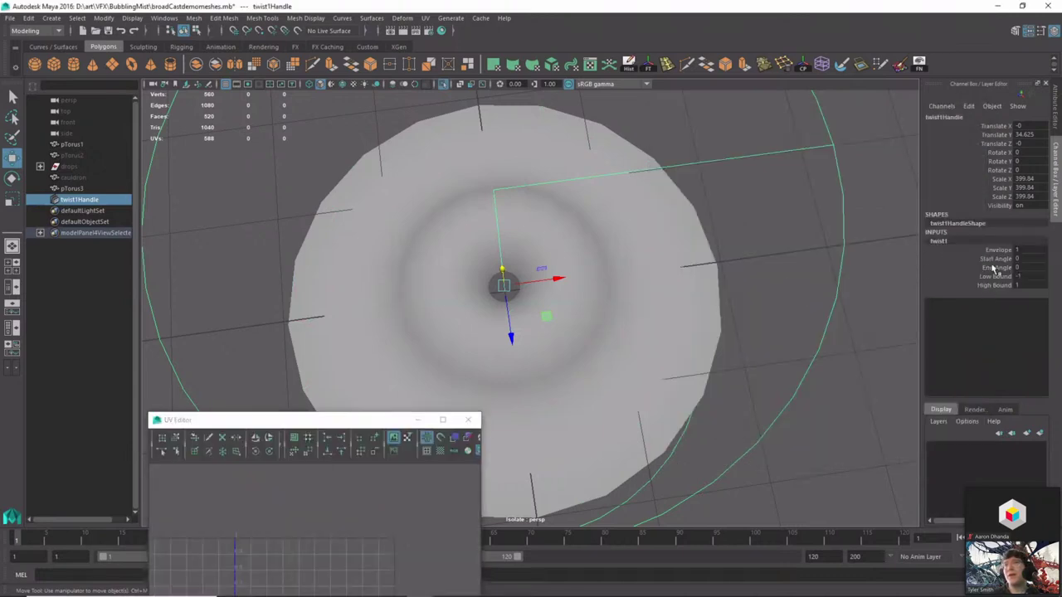
left_click(996, 258)
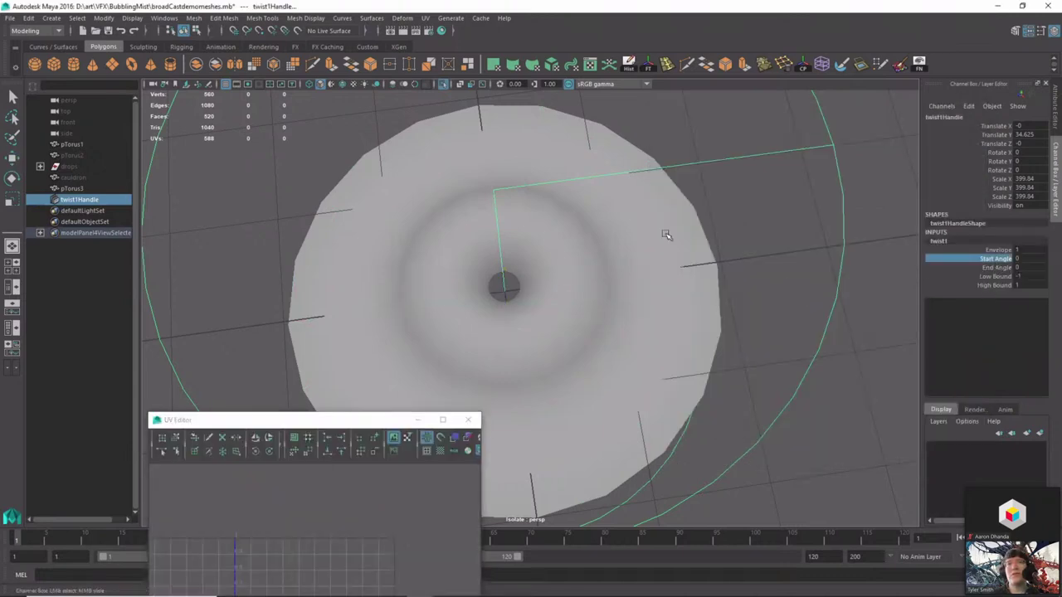
middle_click_drag(796, 282, 962, 277)
scroll(839, 277, "down", 1)
left_click(981, 268)
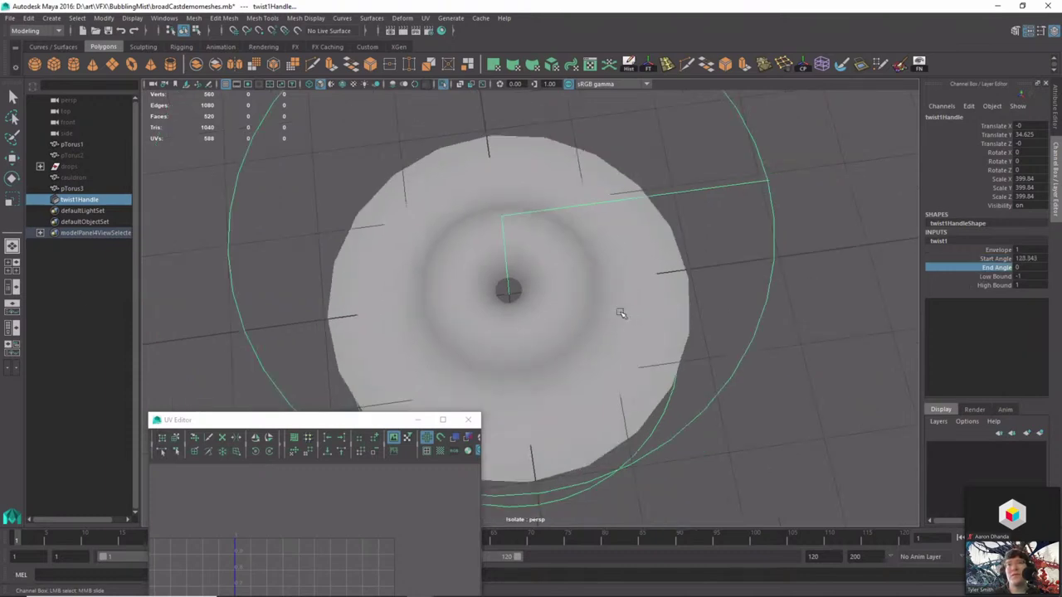
Display the scene in wireframe with the twist handle selected to examine the twisted torus topology
left_click(71, 188)
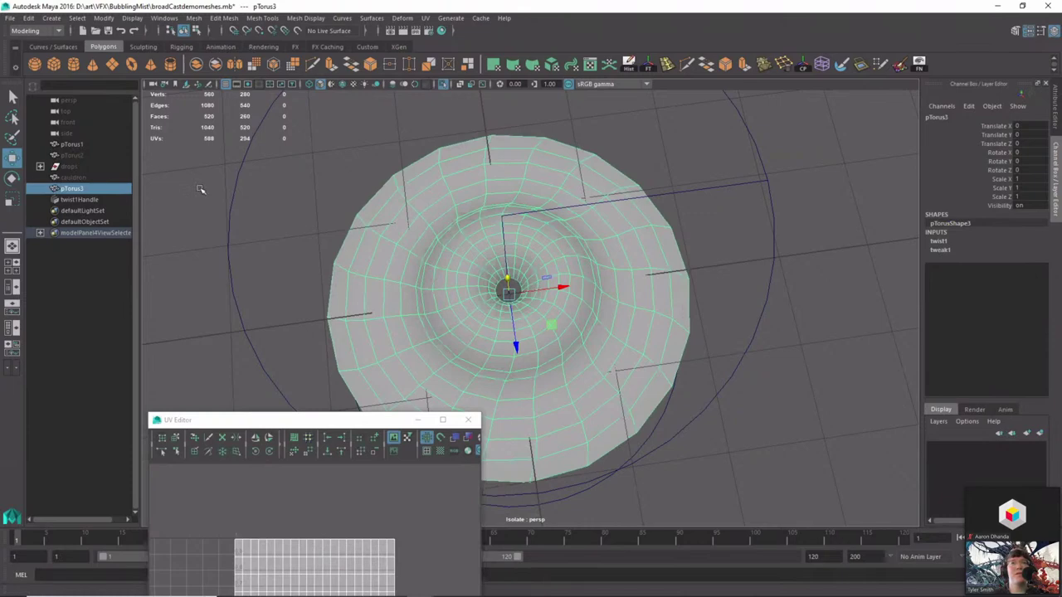
left_click(244, 113)
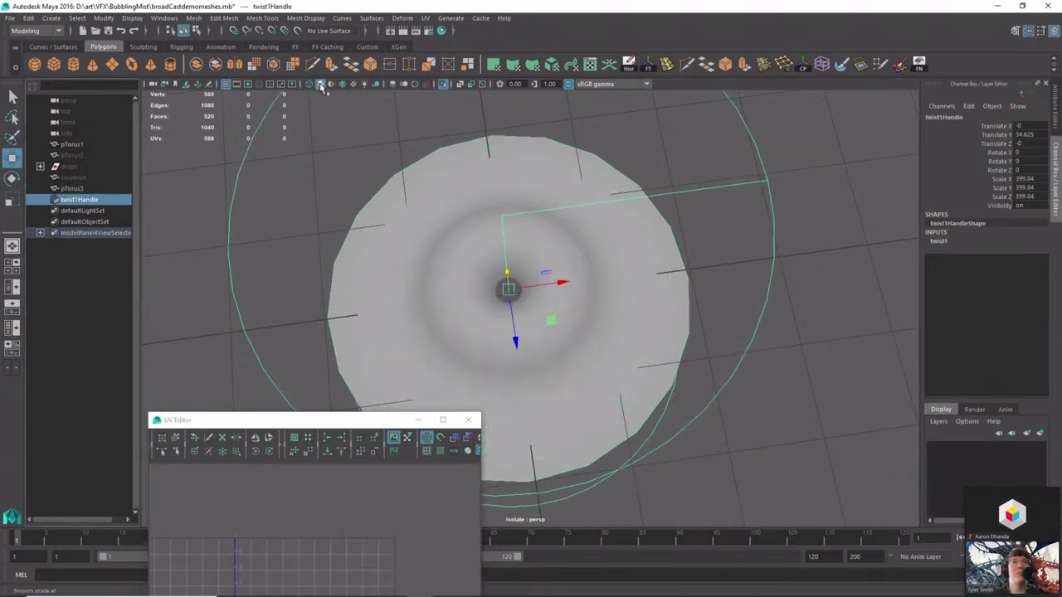
key("4")
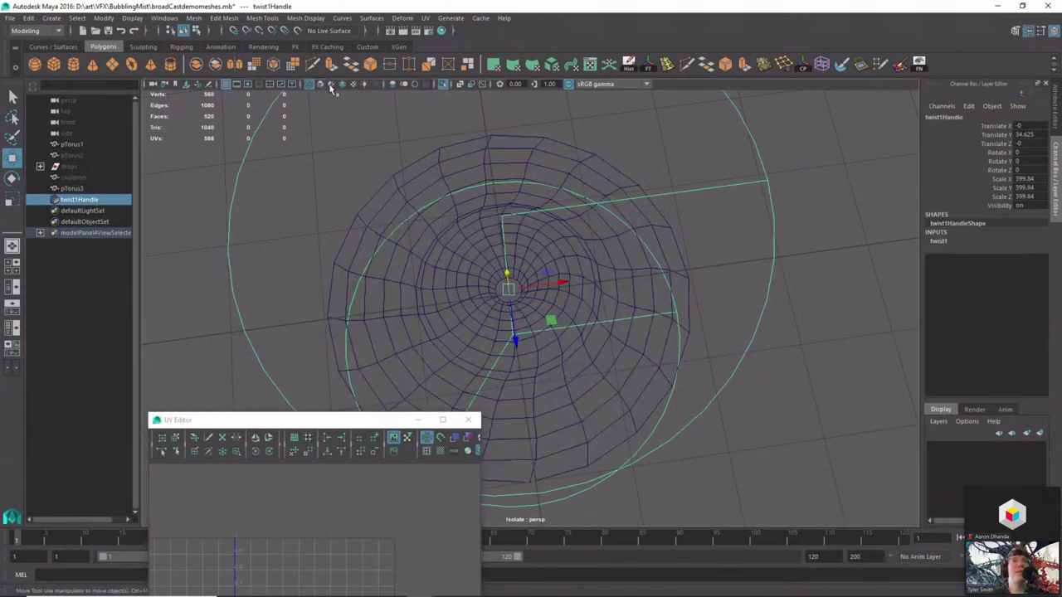
left_click_drag(481, 298, 445, 312, "alt")
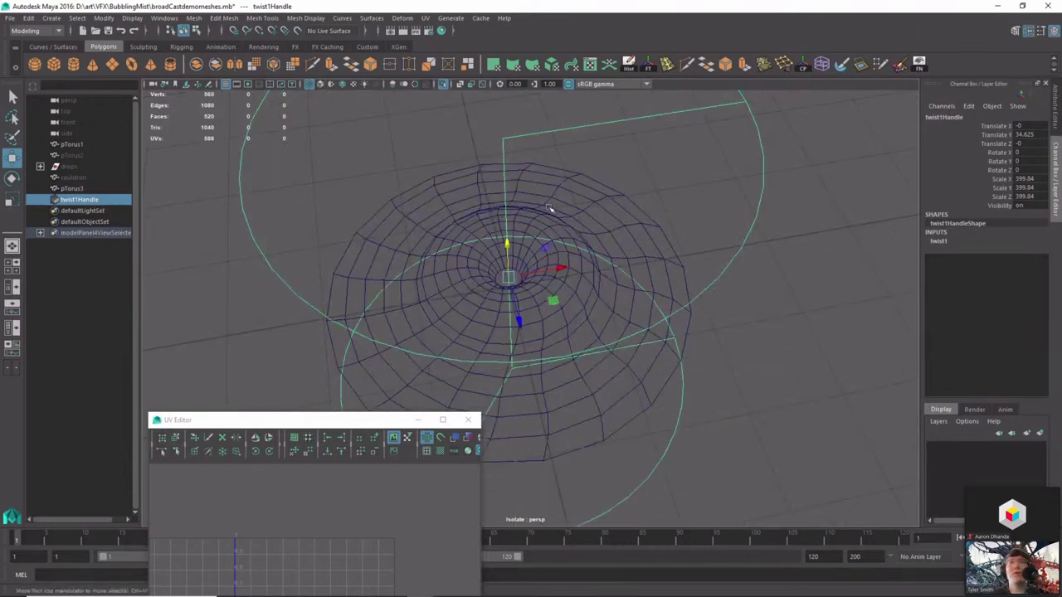
Increase the twist deformer's Start Angle to 177.617
left_click(939, 240)
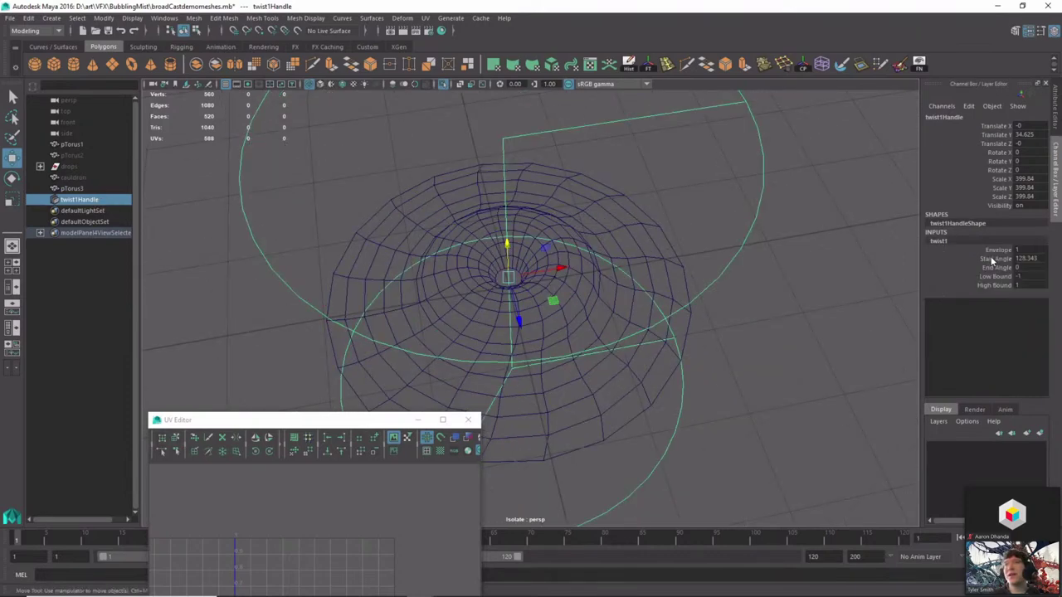
left_click(995, 258)
middle_click_drag(897, 287, 987, 274)
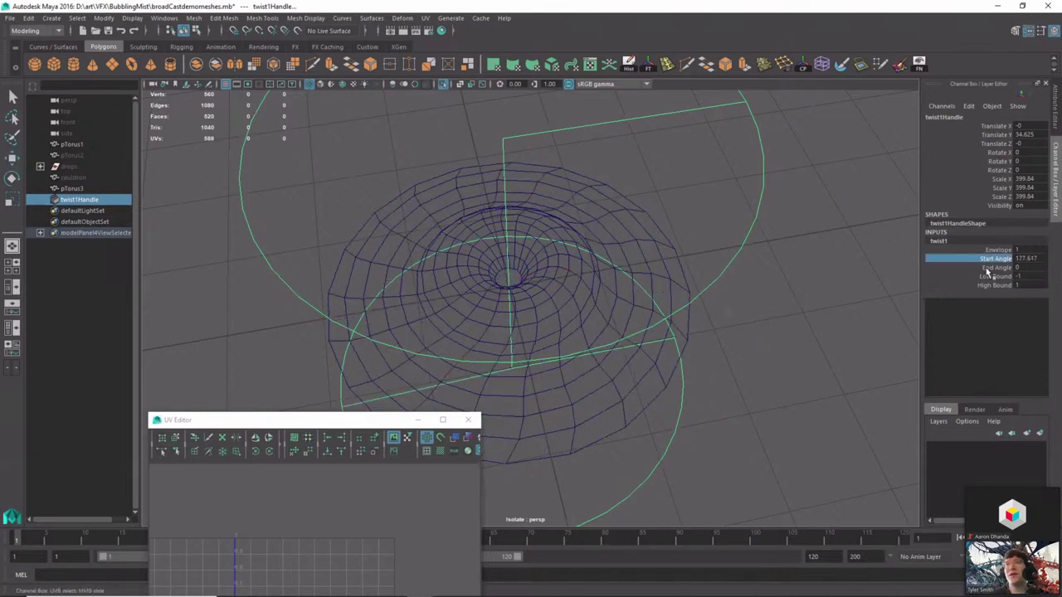
Set the twist's End Angle to about -256.6 and select the twisted copy to view its UV layout
left_click(996, 268)
middle_click_drag(739, 289, 621, 299)
left_click_drag(625, 341, 628, 336, "alt")
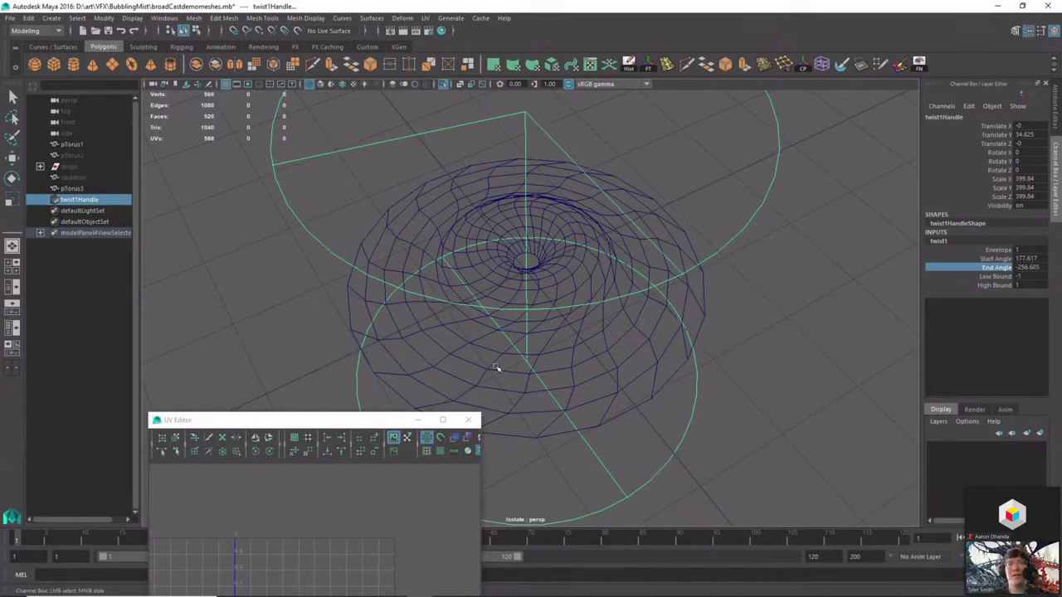
left_click(523, 390)
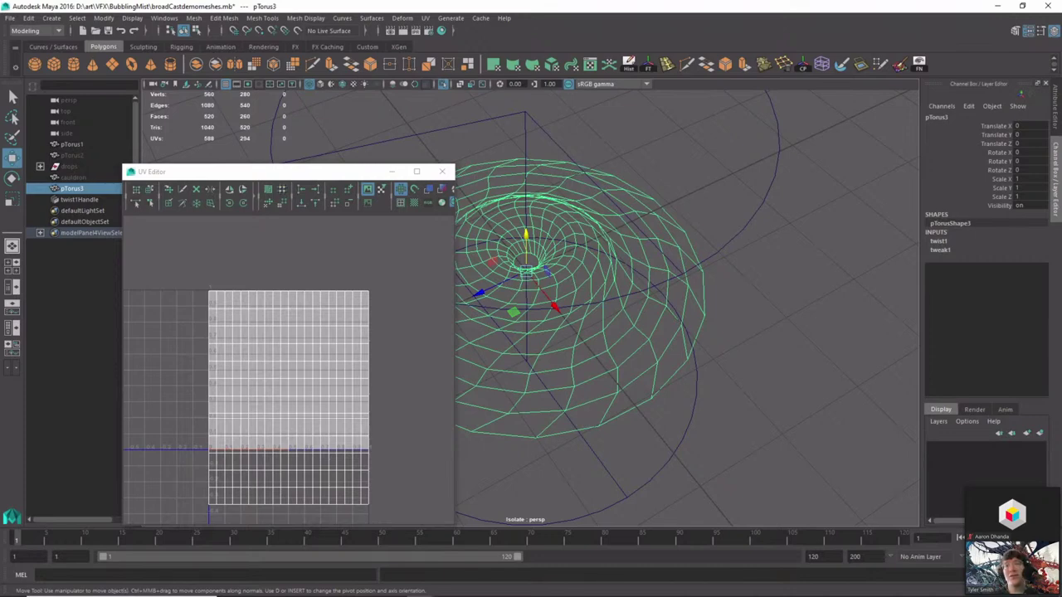
Switch to Unreal Editor and select the green cauldron's mist mesh, BubblingMistTorusshape02
left_click(718, 589)
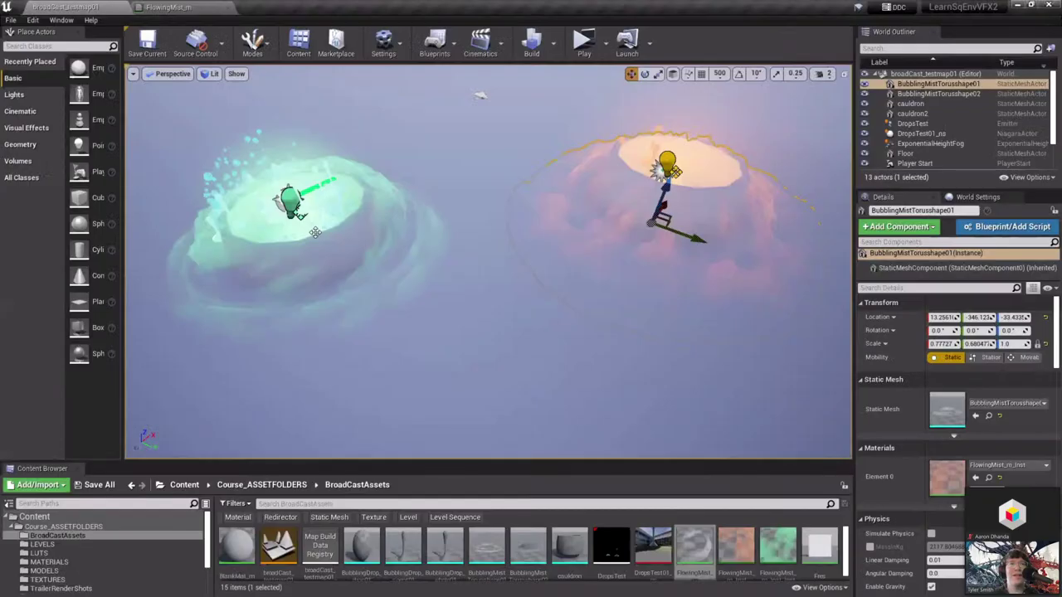
left_click(313, 232)
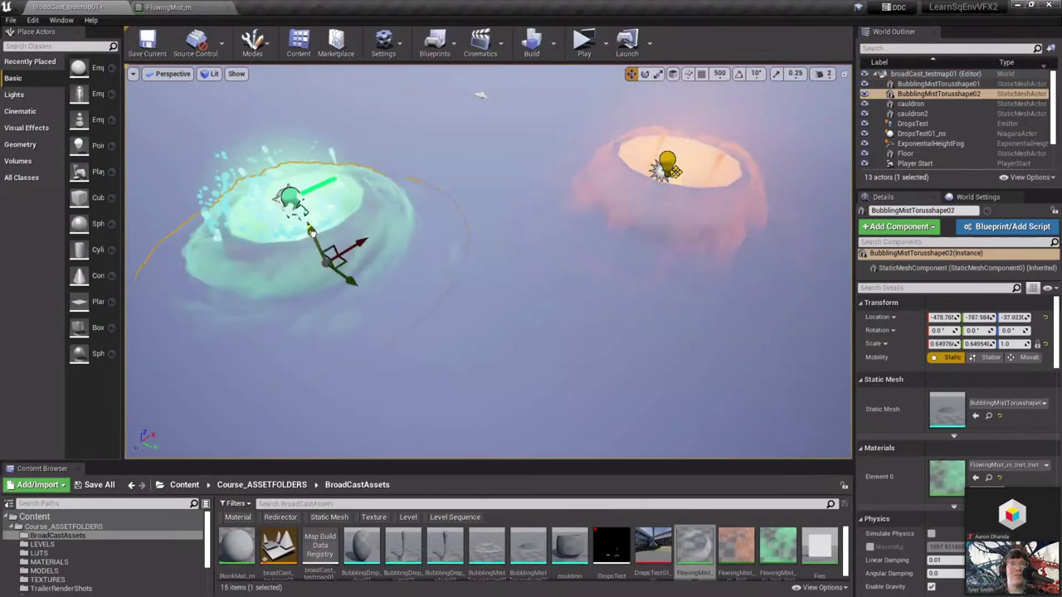
Try lowering the green cauldron's mist mesh toward the floor, and undo the move
key("End")
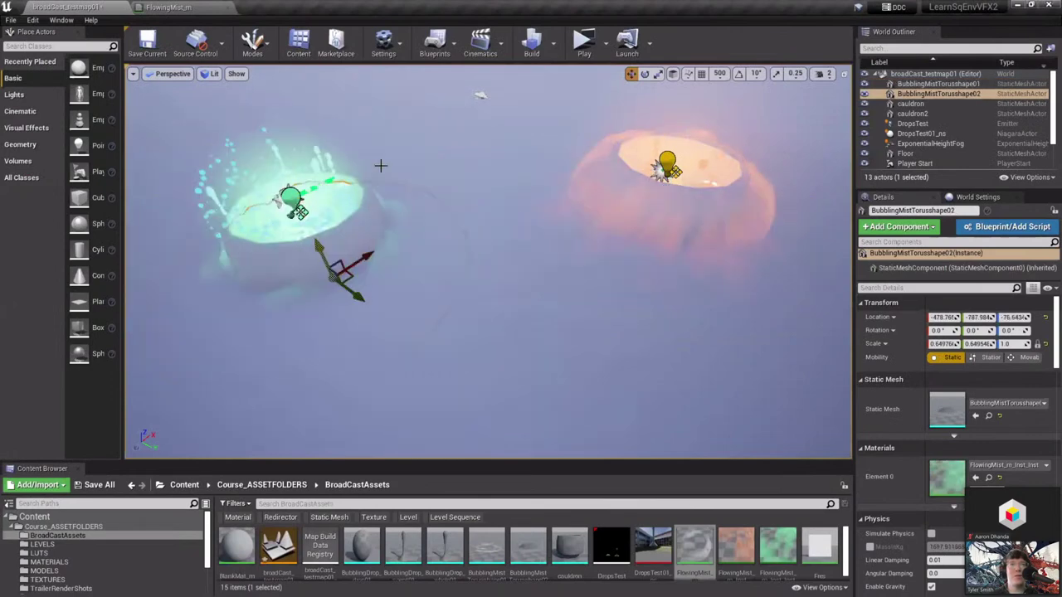
key("ctrl+z")
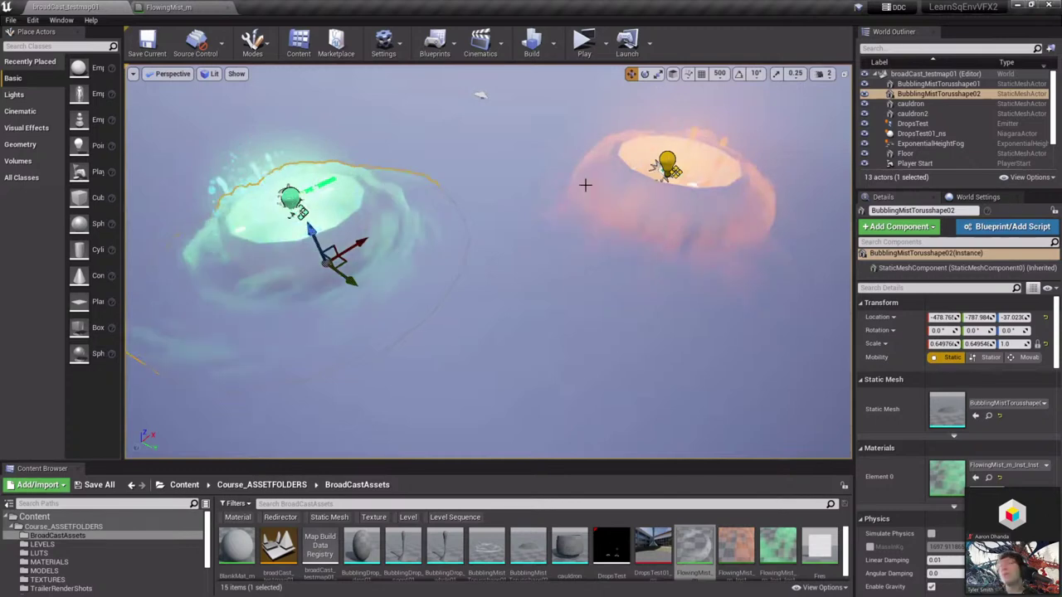
Compare the mist flow around the green cauldron with that around the orange one, selecting BubblingMistTorusshape01
key("f")
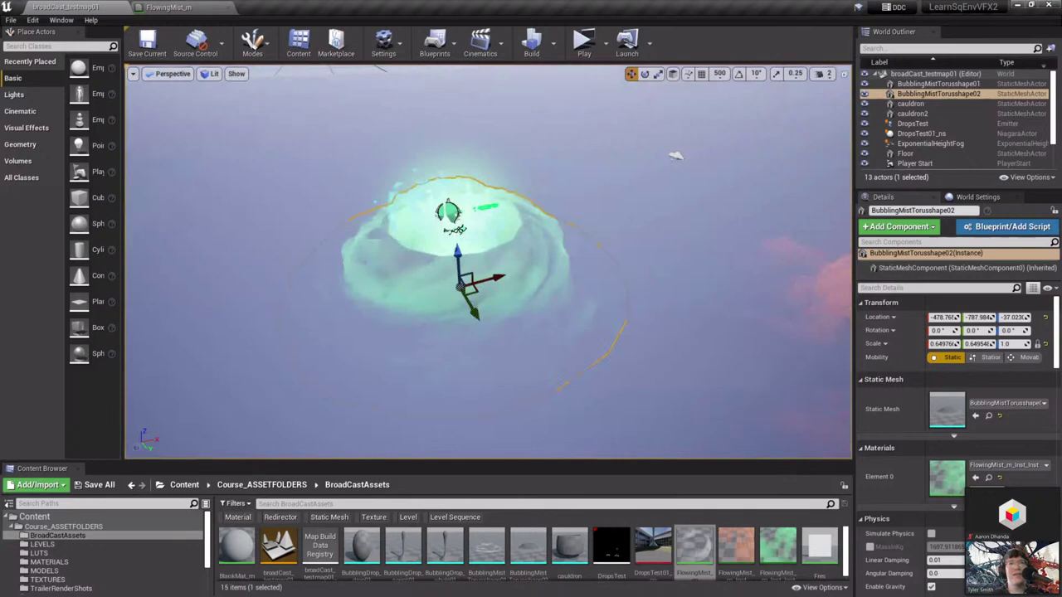
left_click_drag(490, 261, 622, 241, "alt")
right_click_drag(488, 261, 631, 299)
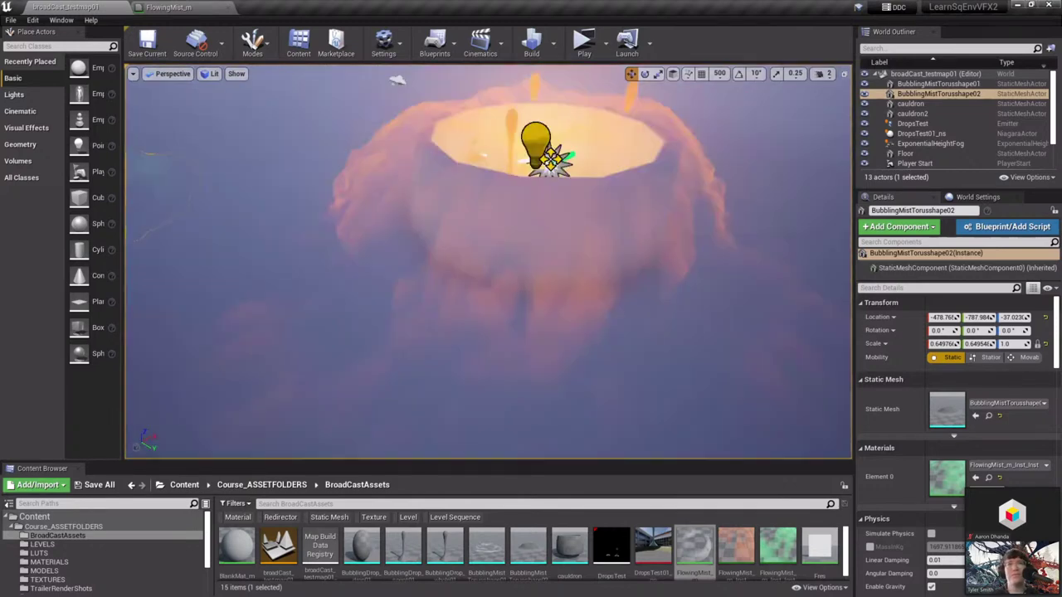
right_click_drag(459, 204, 460, 149)
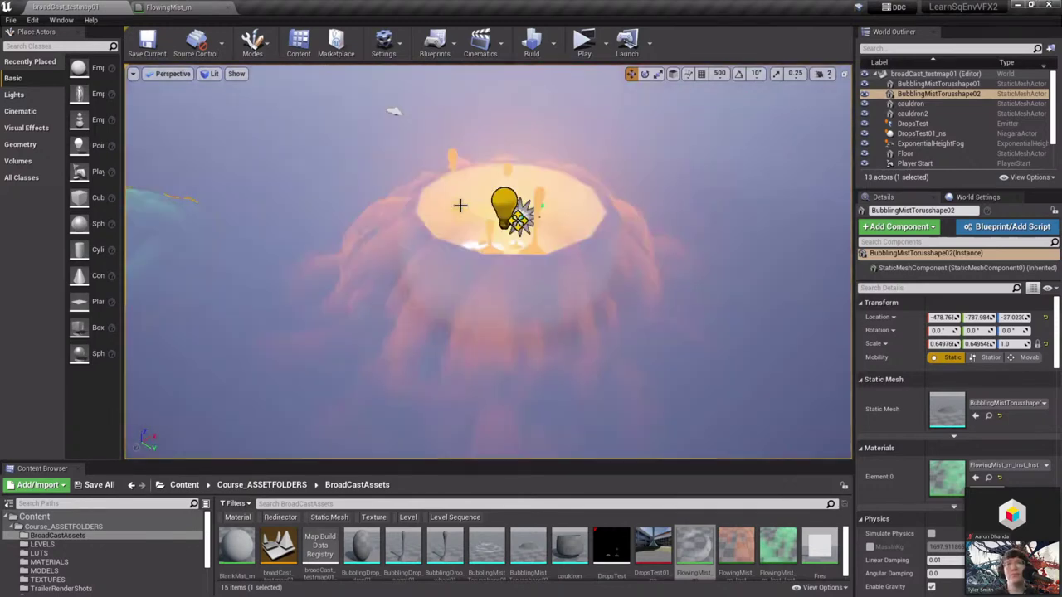
left_click(504, 201)
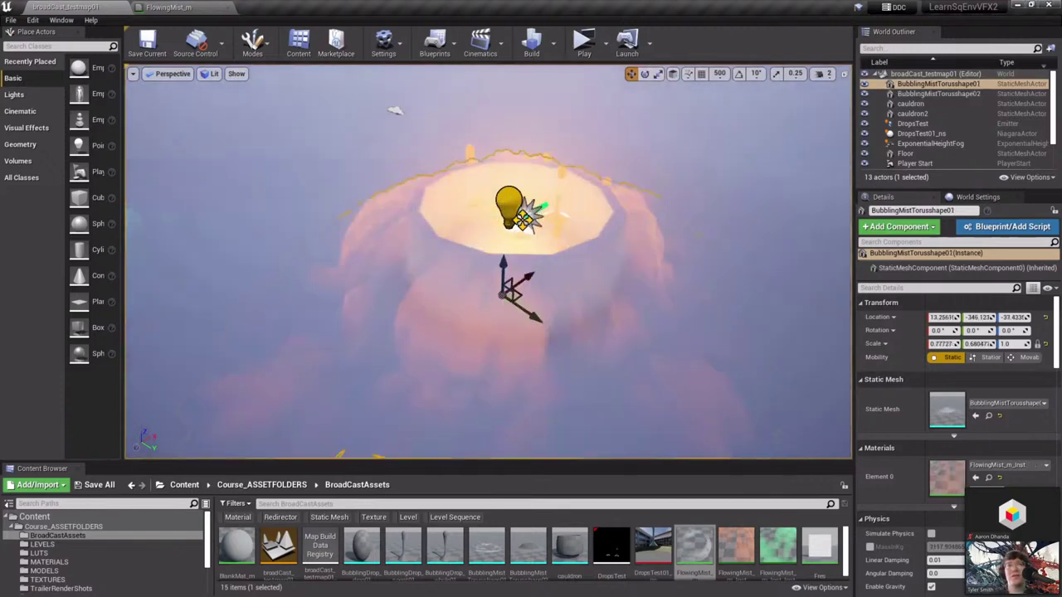
right_click_drag(517, 229, 504, 195)
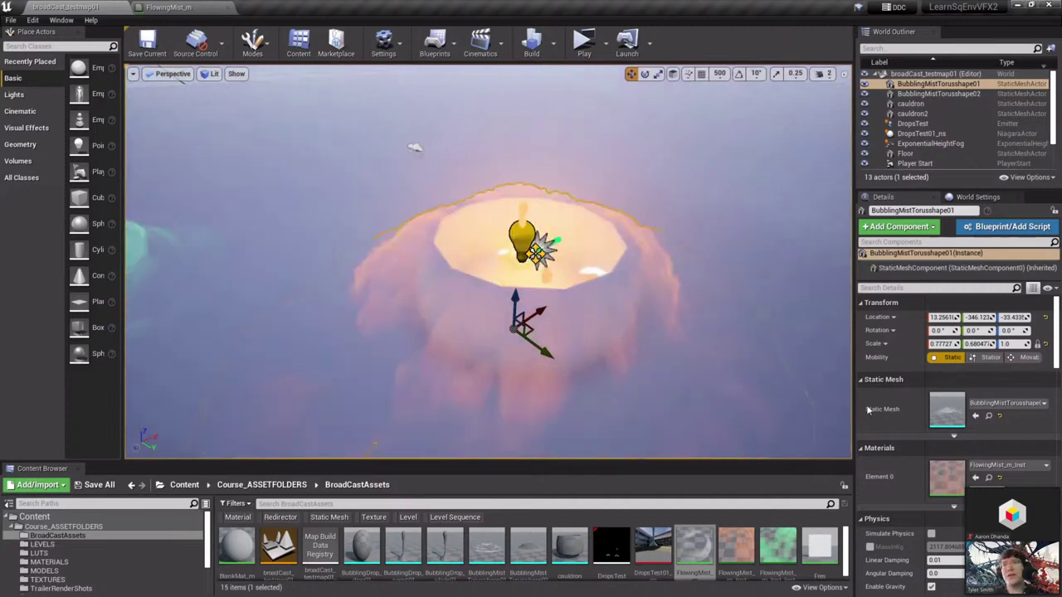
Locate the orange cauldron's DropsTest particle system asset, open it and view the first emitter's Mesh Data module
left_click(538, 252)
left_click(989, 397)
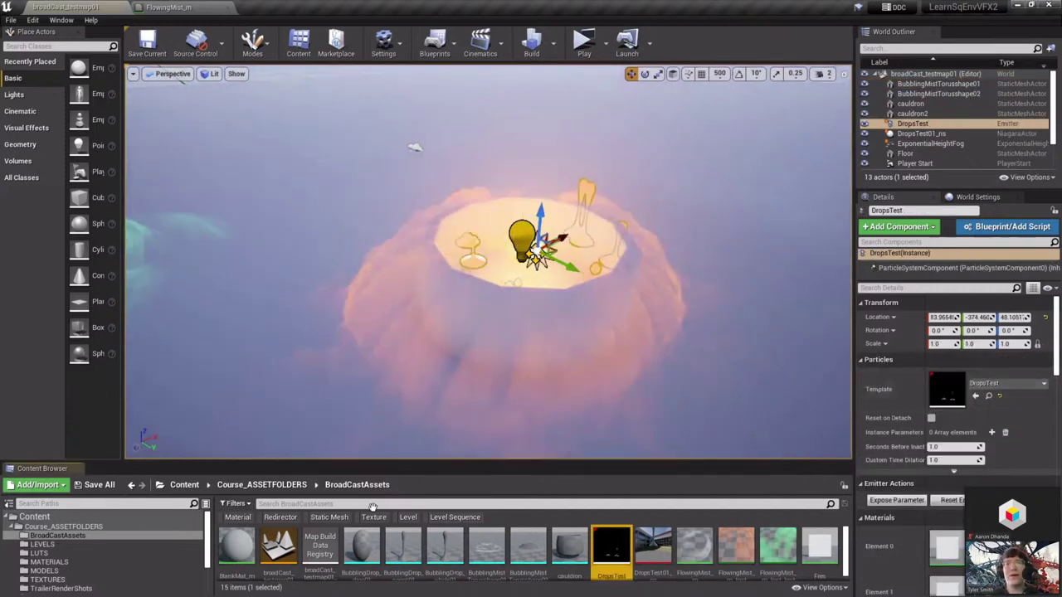
double_click(614, 561)
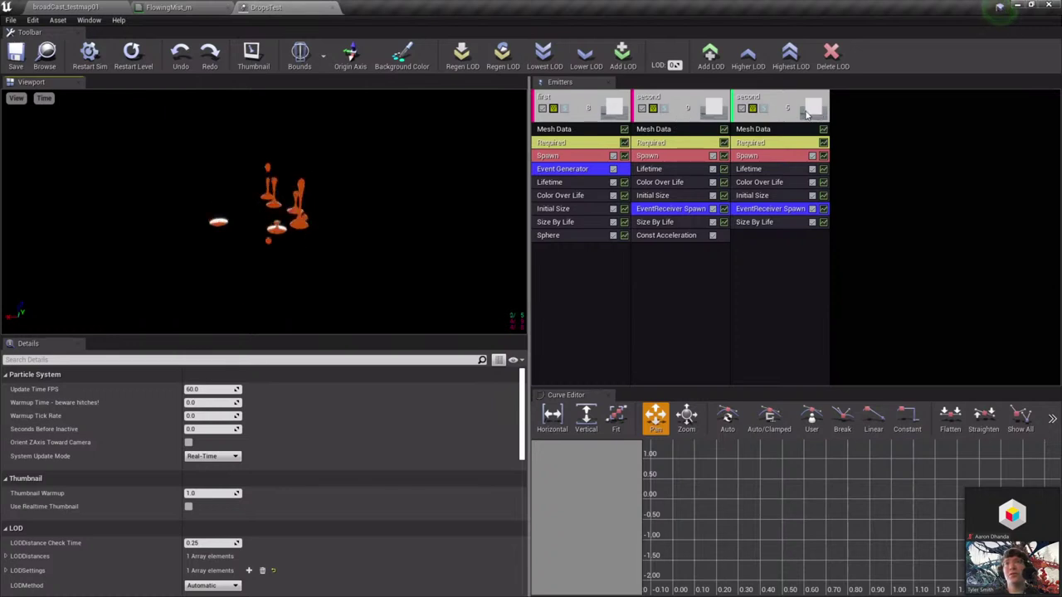
left_click(550, 129)
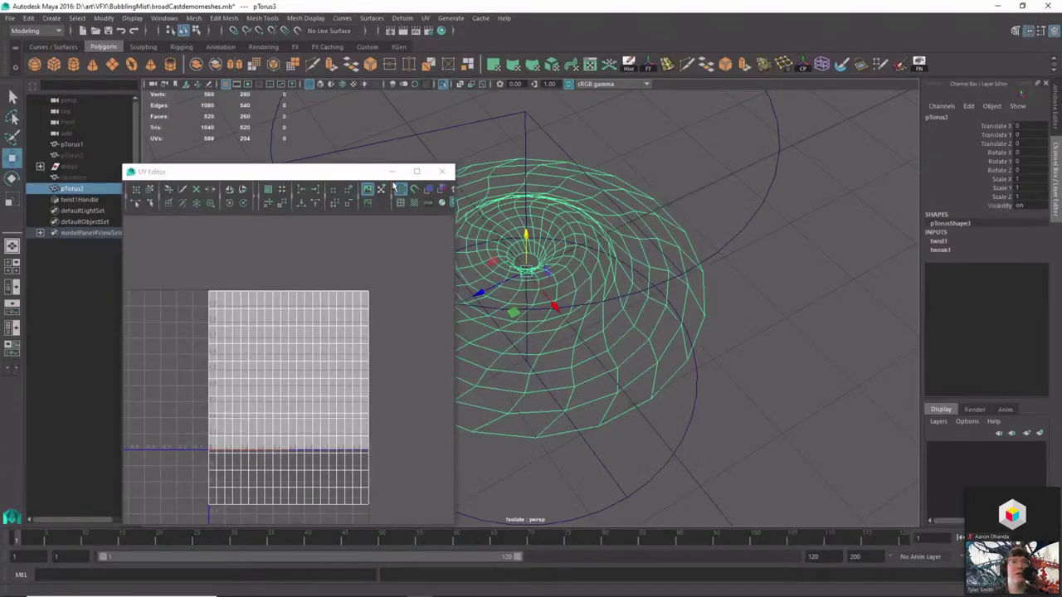
Switch to Maya, minimize the UV Editor and delete the twisted torus copy together with its twist handle
left_click(391, 172)
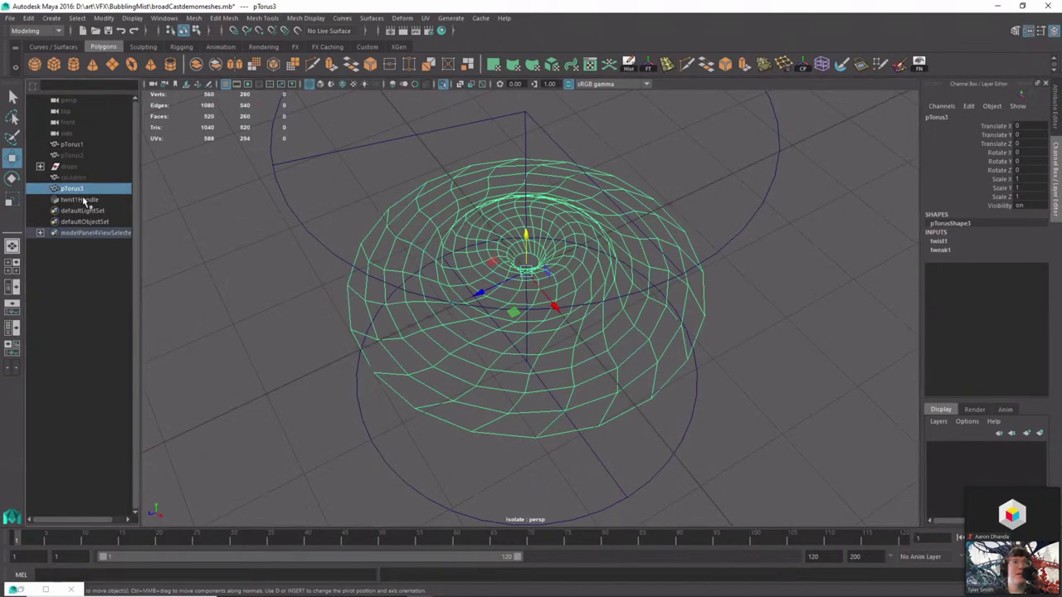
left_click(84, 201, "ctrl")
key("Delete")
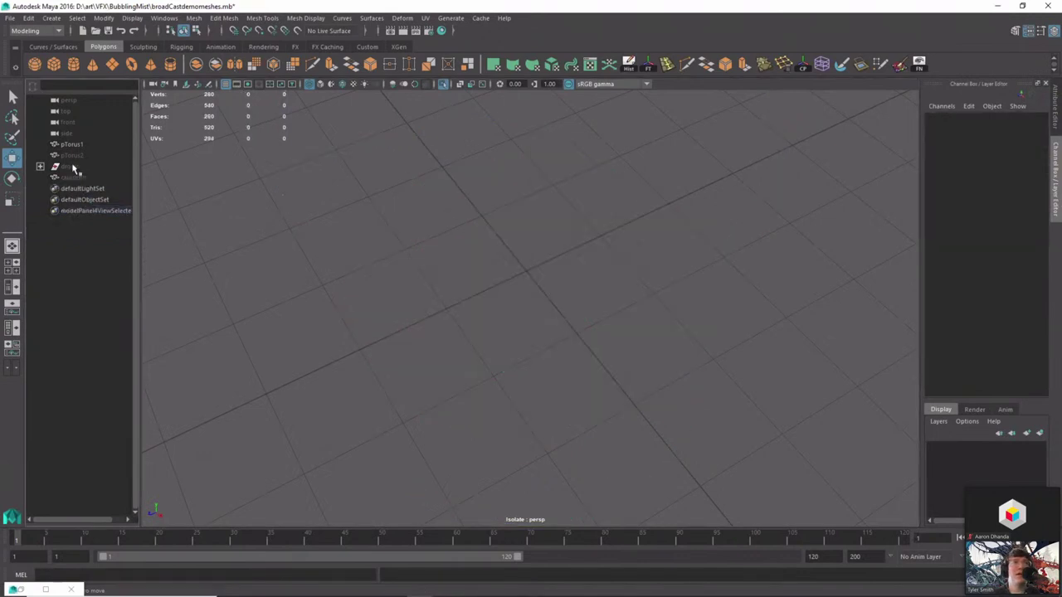
Unhide the drops group and turn off the isolated view so its meshes display in the scene
left_click(73, 167)
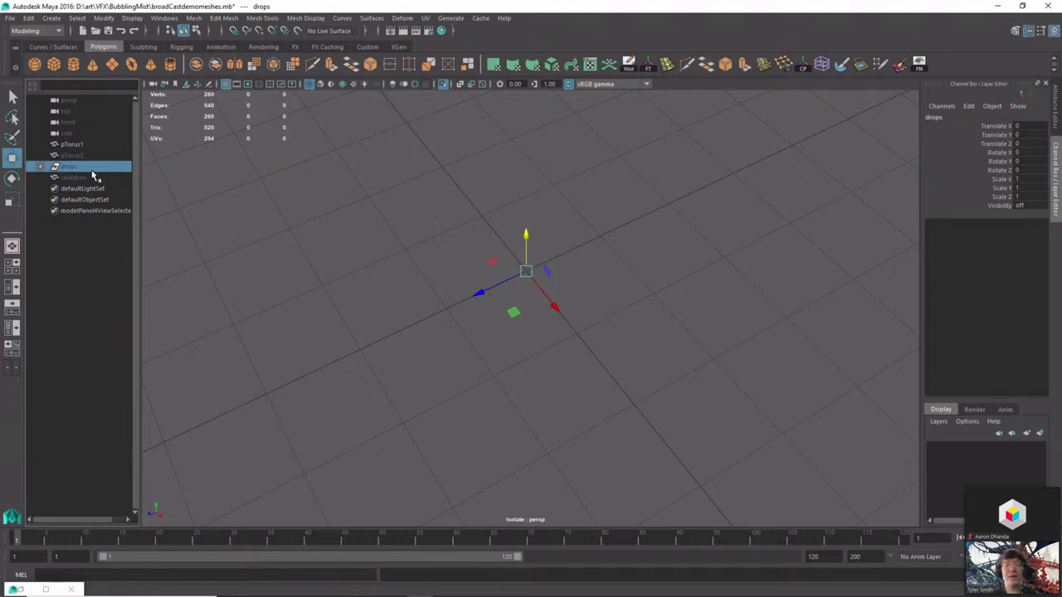
key("shift+h")
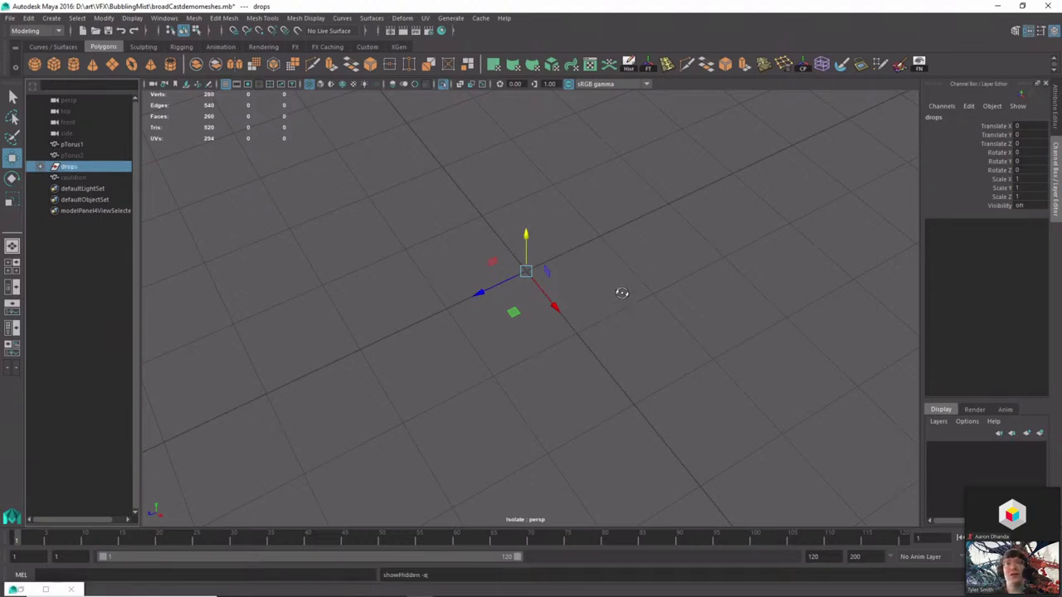
left_click_drag(482, 185, 473, 137, "alt")
left_click(443, 85)
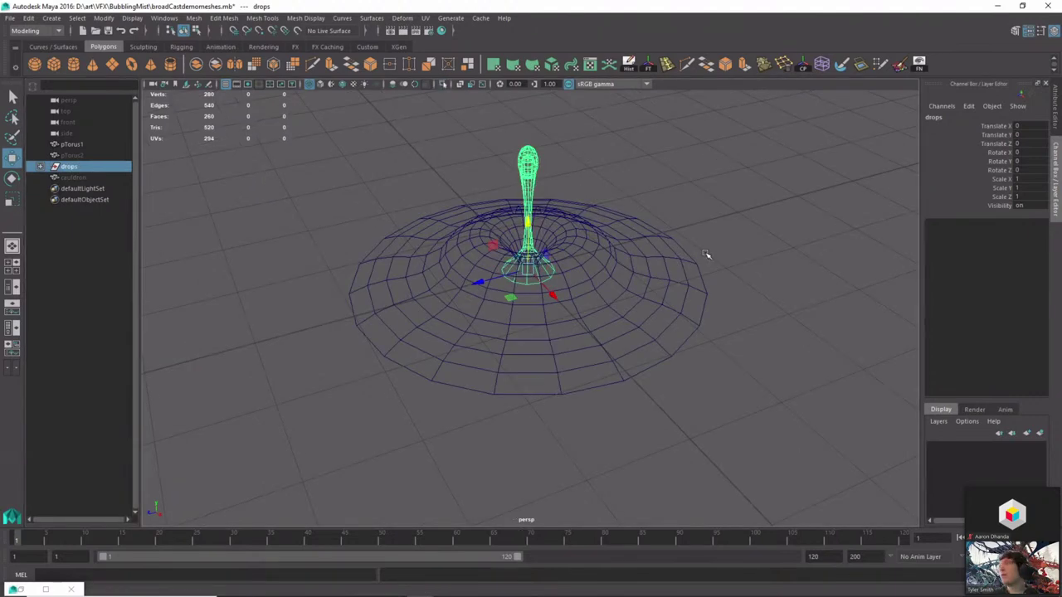
middle_click_drag(696, 278, 636, 297, "alt")
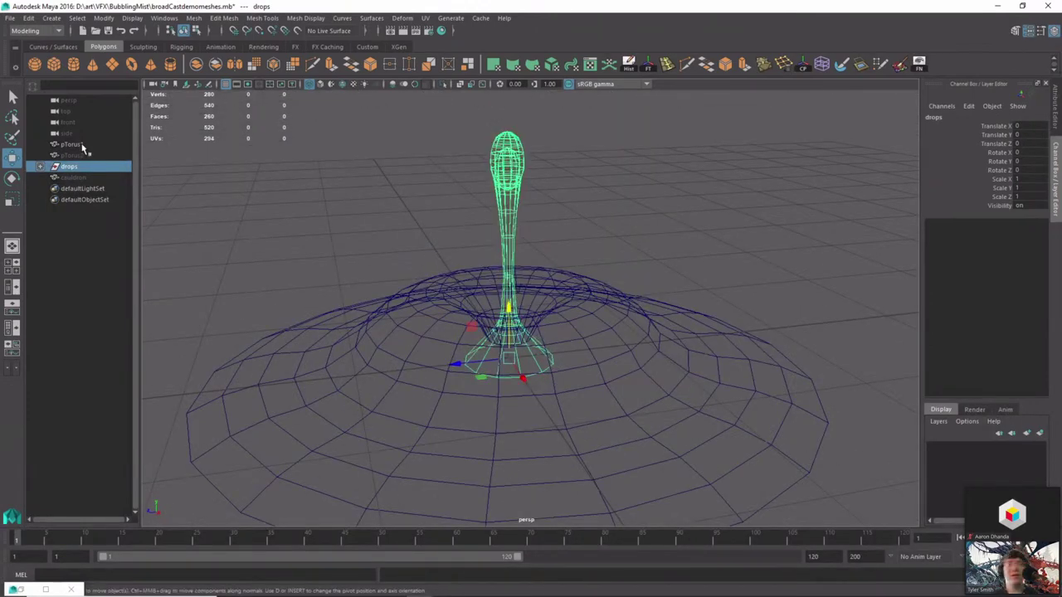
Hide the pTorus1 mesh and expand the drops group in the outliner
left_click(71, 144)
left_click(40, 167)
key("ctrl+h")
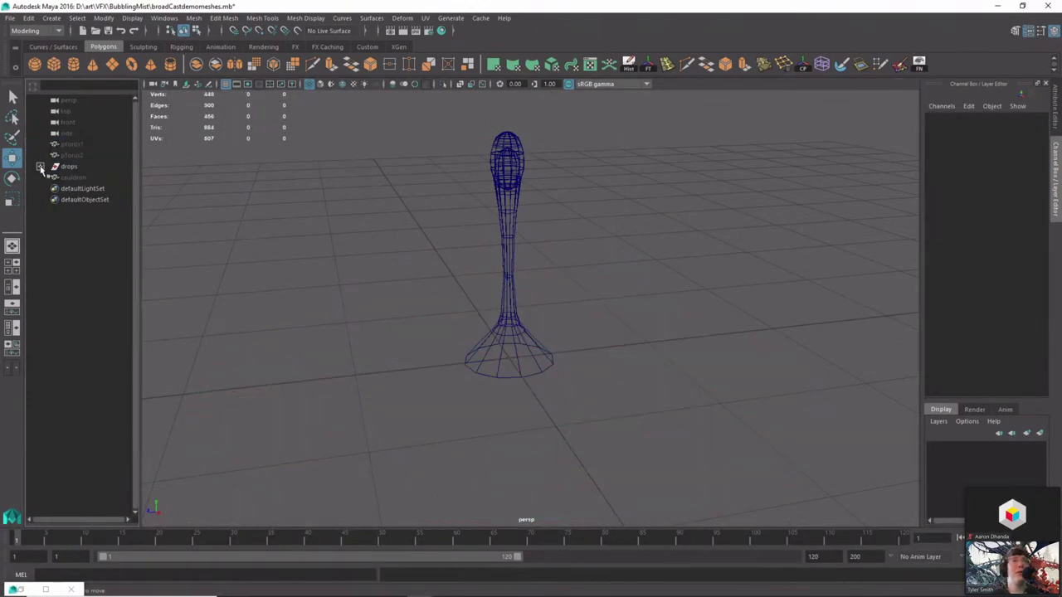
Inspect the drop meshes one by one, from pSphere1 through pSphere3, and finish by selecting the whole drops group
left_click(85, 177)
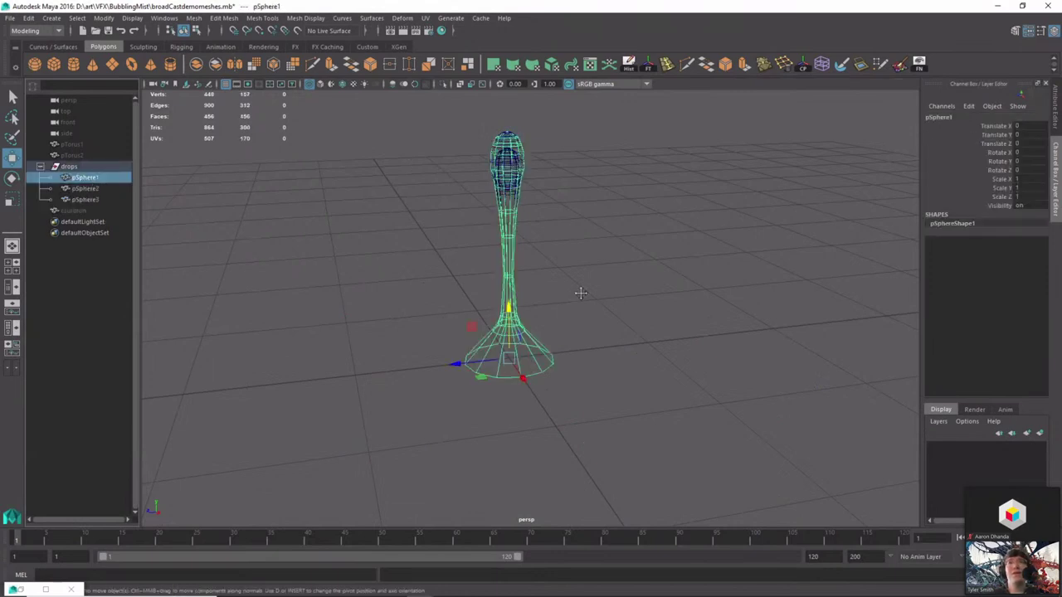
scroll(604, 339, "up", 2)
left_click_drag(592, 329, 520, 274, "alt")
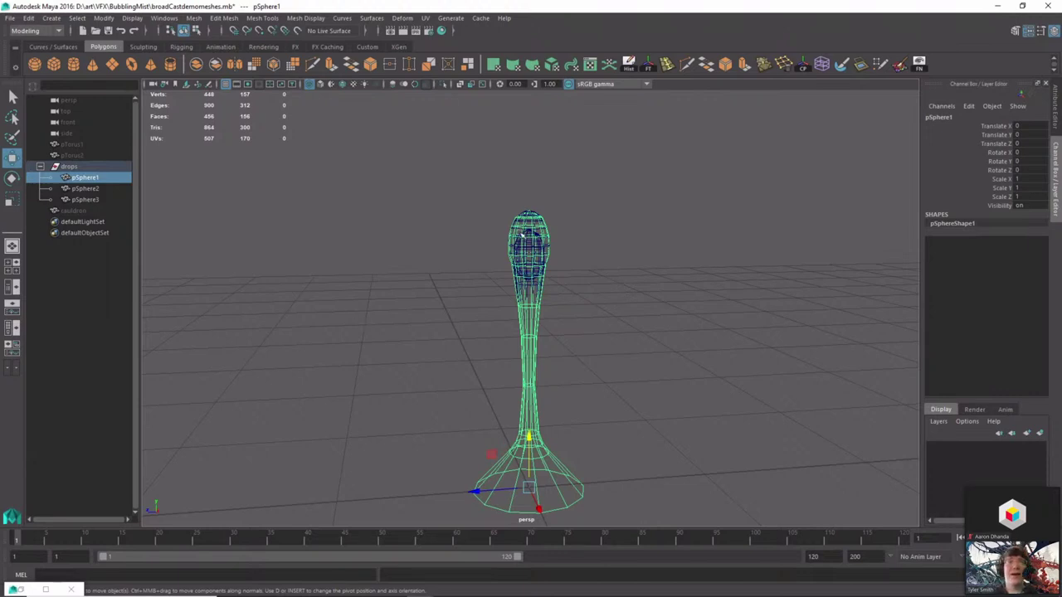
left_click(98, 189)
left_click(536, 237)
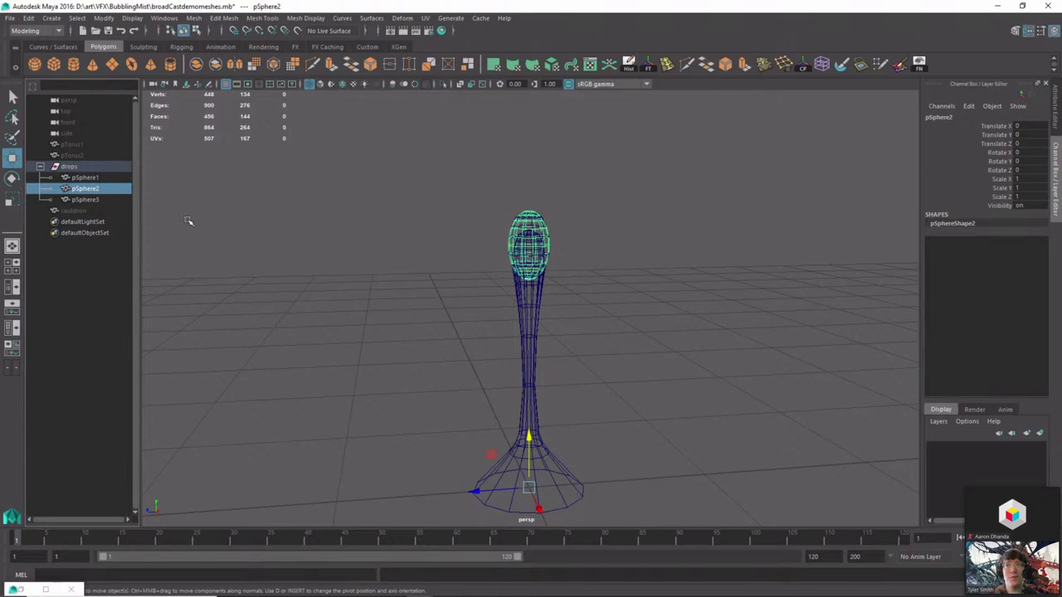
left_click(85, 200)
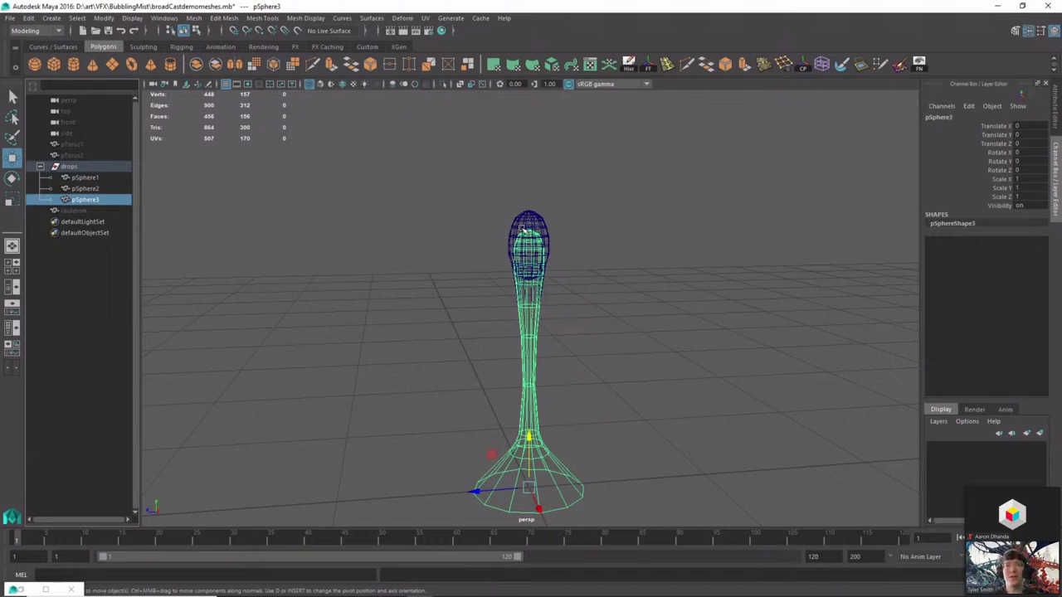
left_click(70, 167)
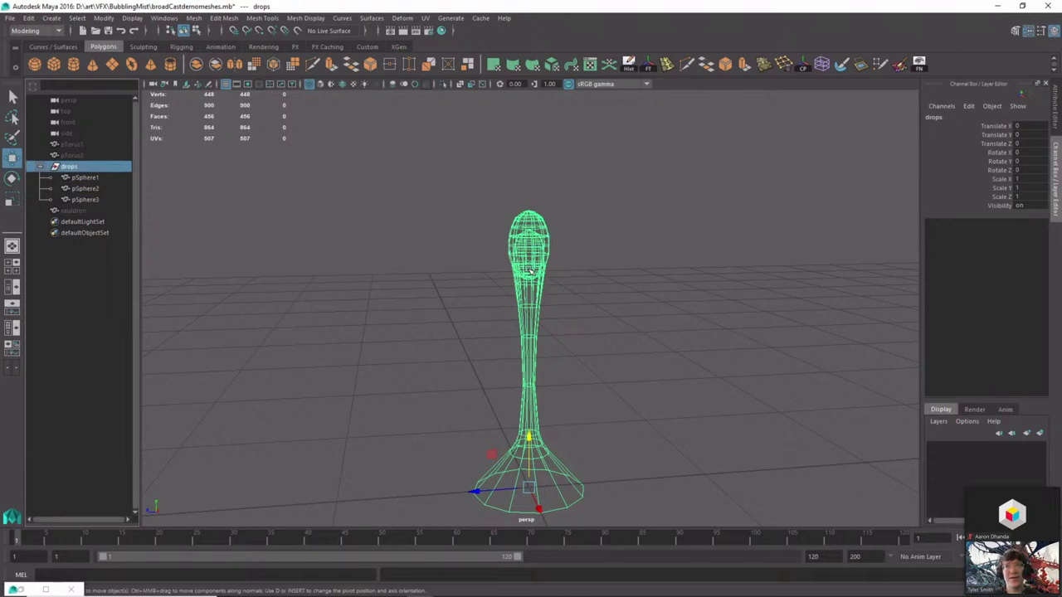
Compare pSphere1 with pSphere3 by selecting them alternately, and examine the separate droplet pSphere2 and its pivot
left_click(86, 177)
left_click(90, 200)
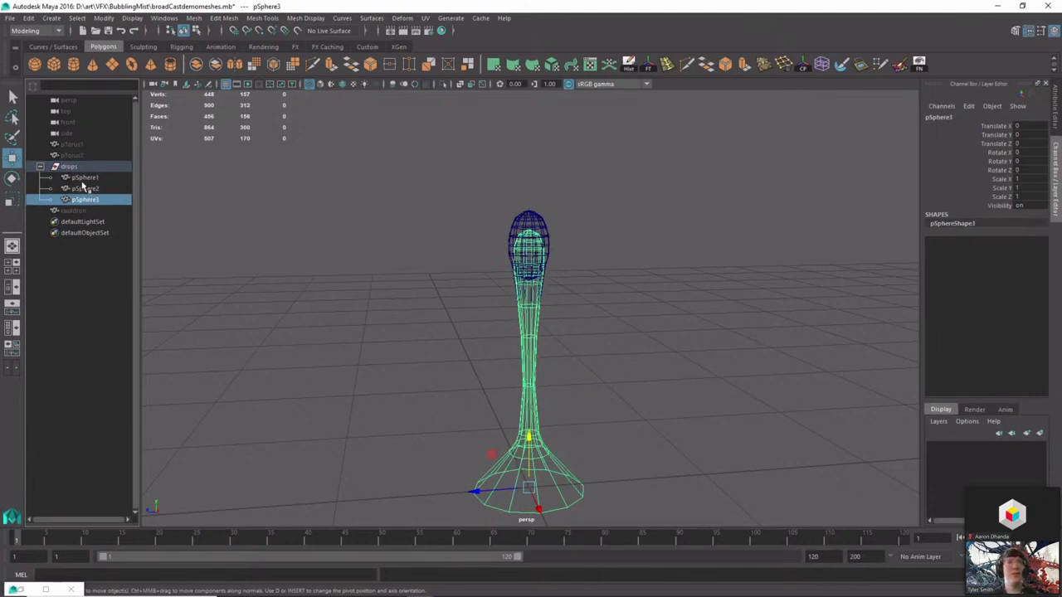
left_click(82, 179)
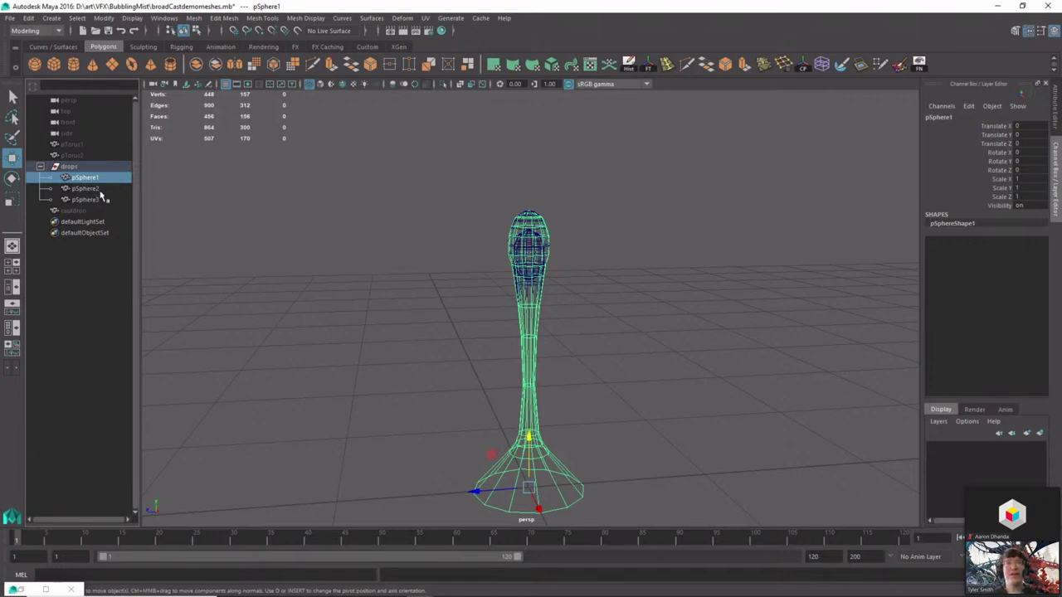
left_click(96, 200)
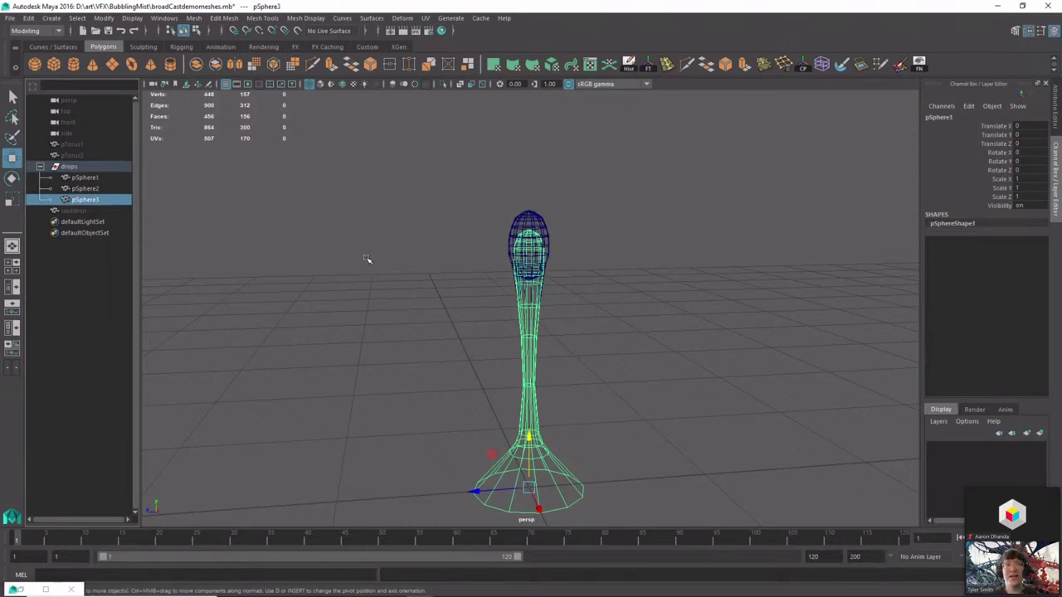
left_click(87, 177)
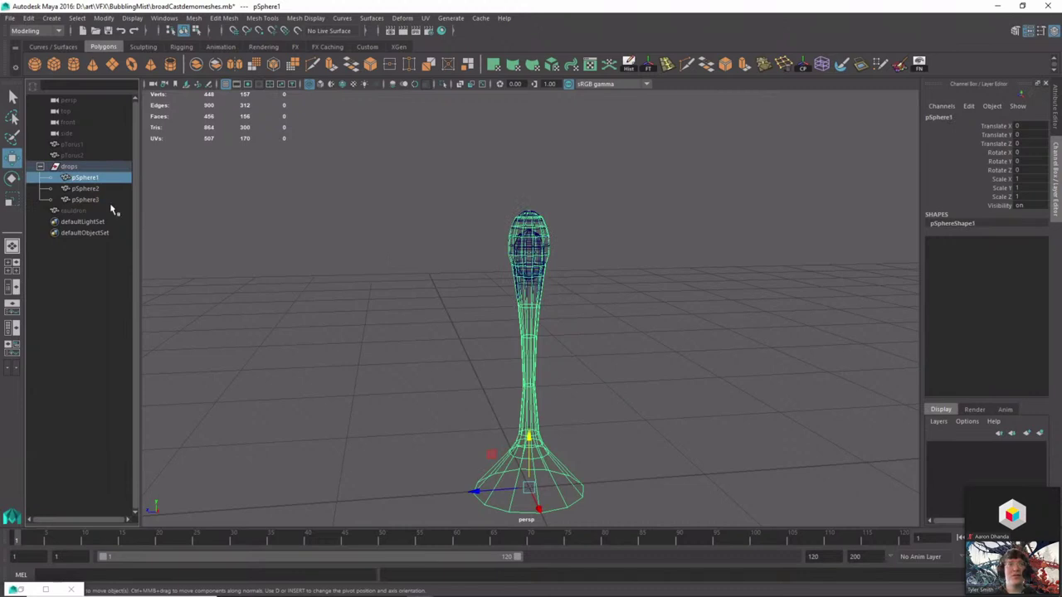
left_click(521, 242)
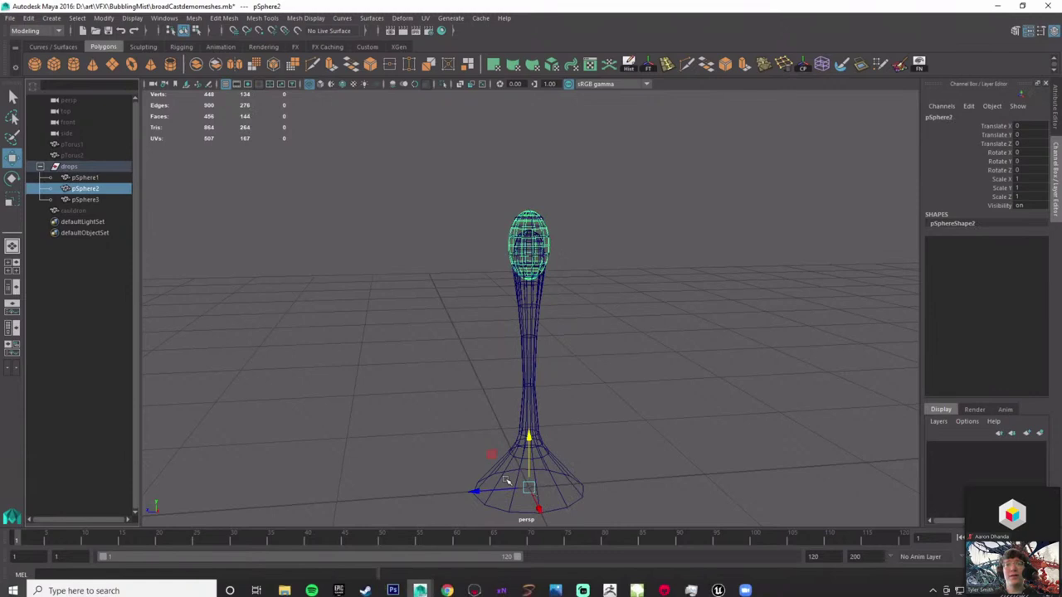
left_click_drag(537, 486, 554, 480, "alt")
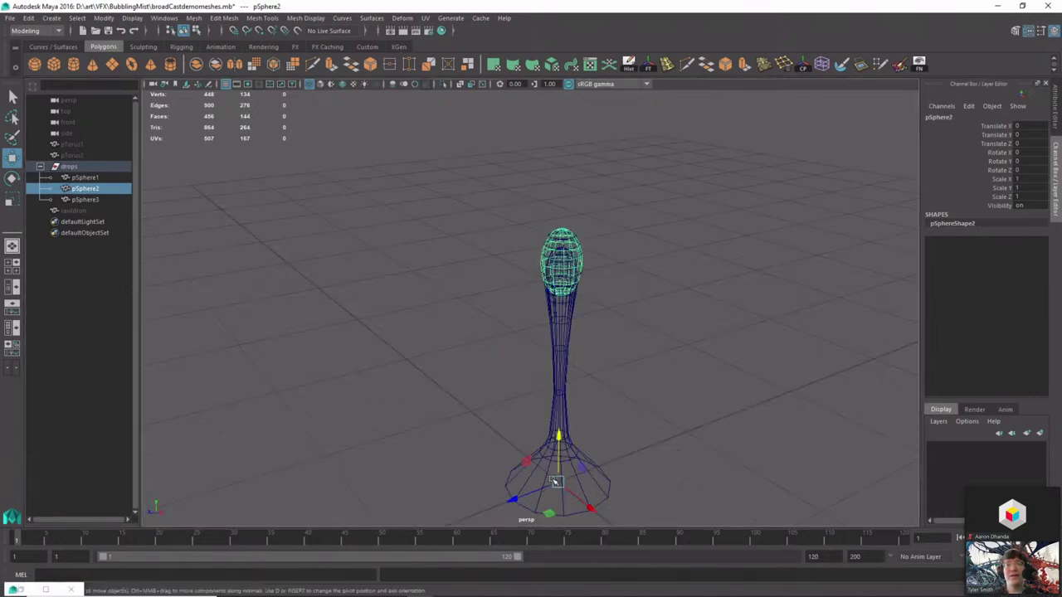
left_click(98, 200)
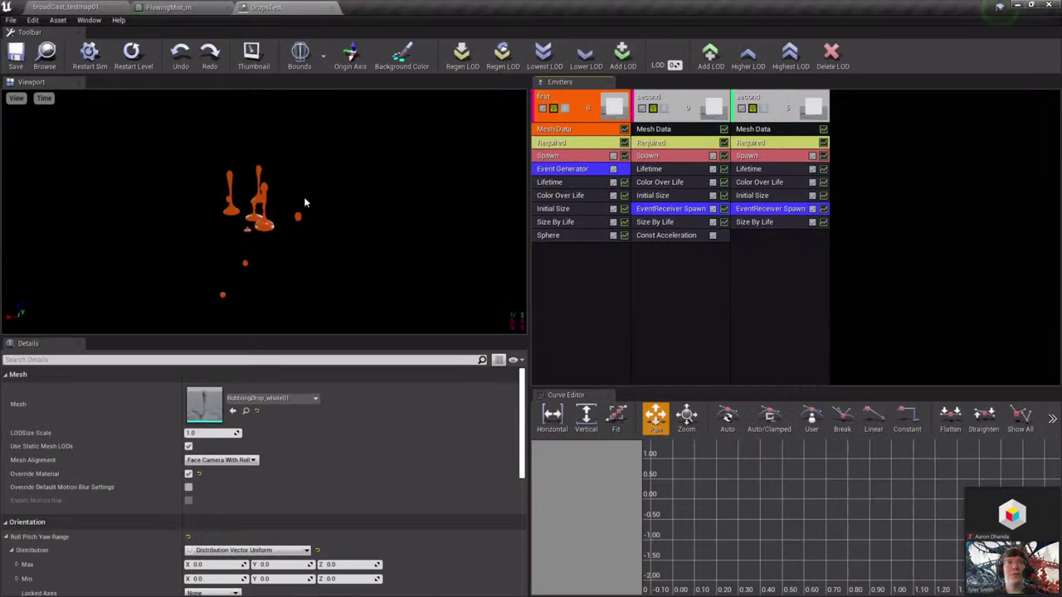
Switch to the DropsTest particle system in Unreal Engine, view the first emitter's Color Over Life and disable both emitters named second
left_click(560, 195)
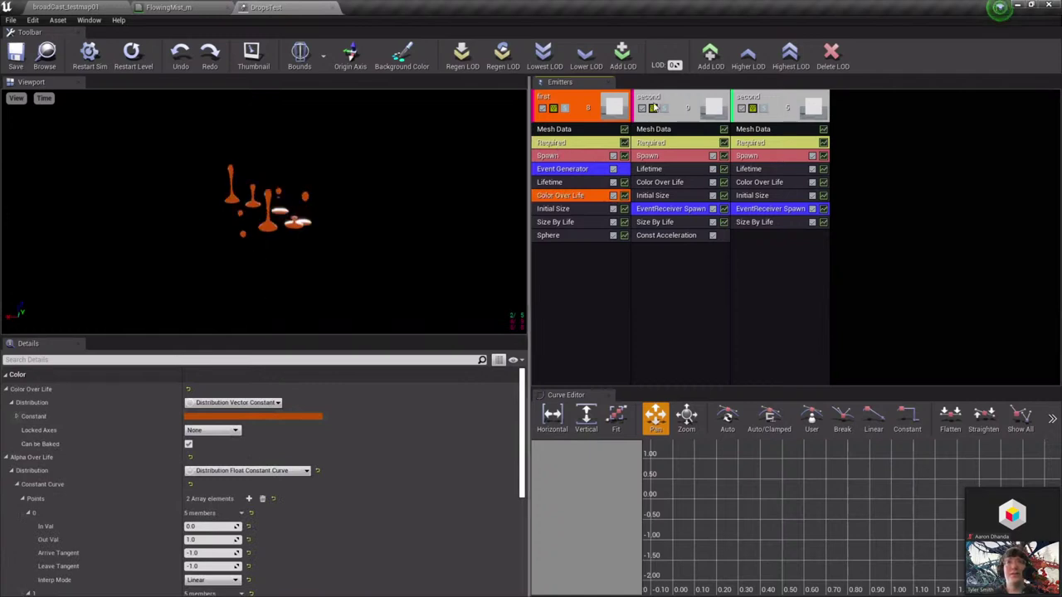
left_click(741, 108)
left_click(641, 108)
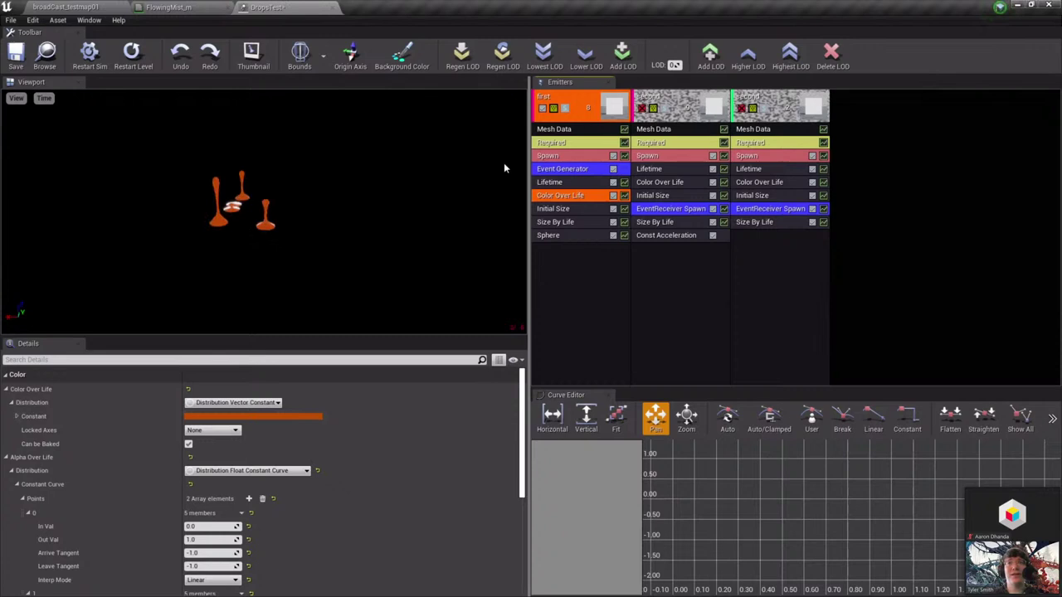
Show the first emitter's Size By Life module in the curve editor and review the values of its curve points
left_click(555, 221)
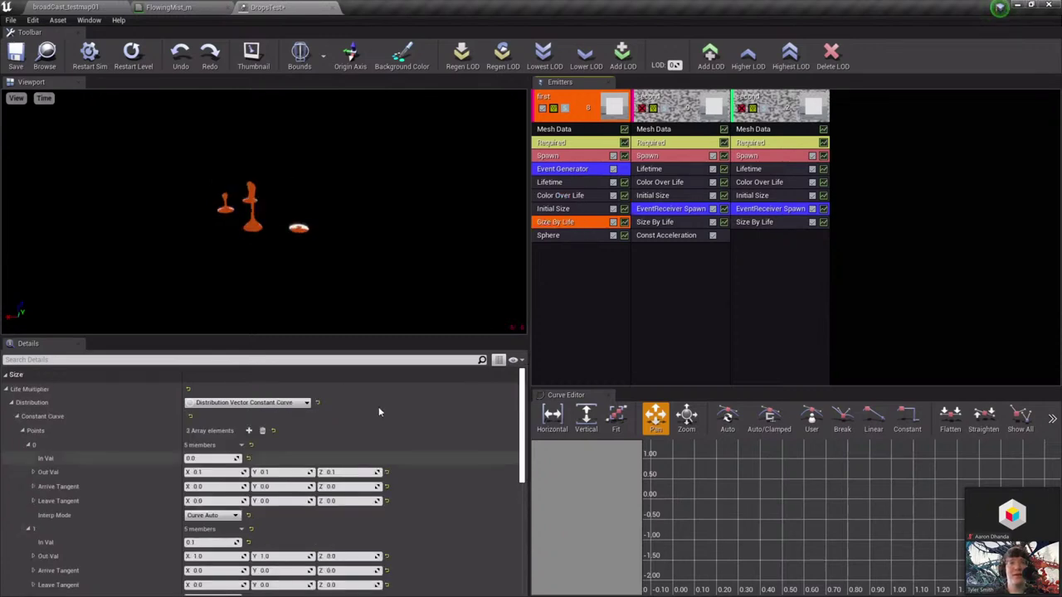
left_click(620, 224)
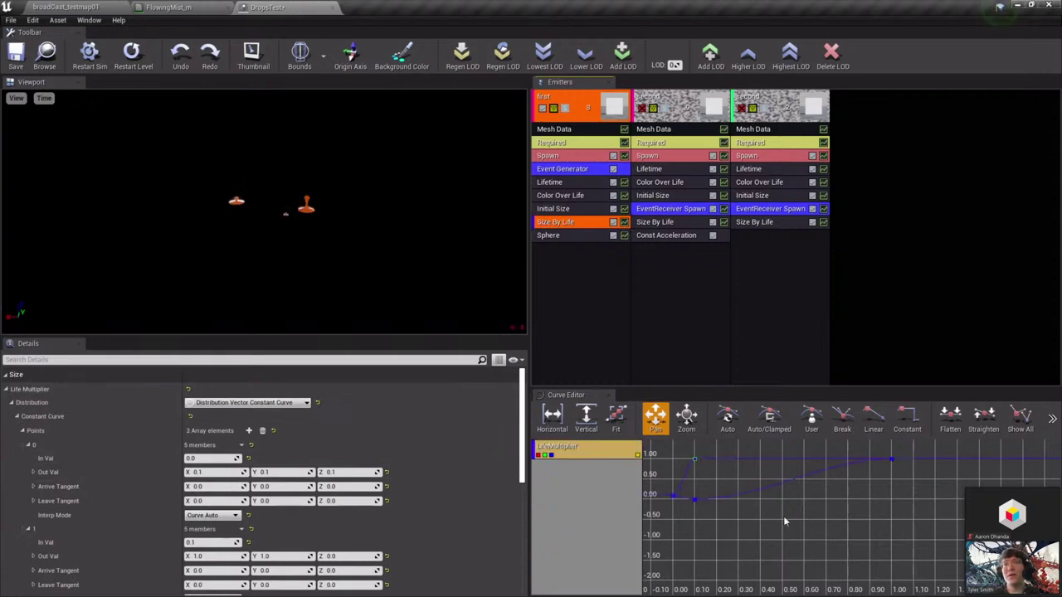
scroll(783, 521, "down", 2)
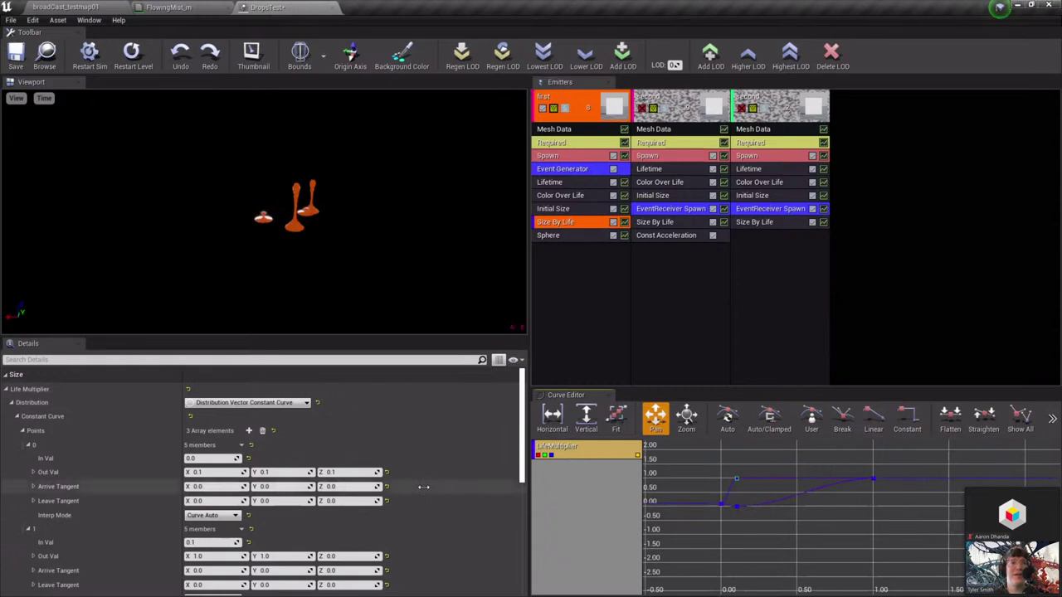
scroll(423, 486, "down", 3)
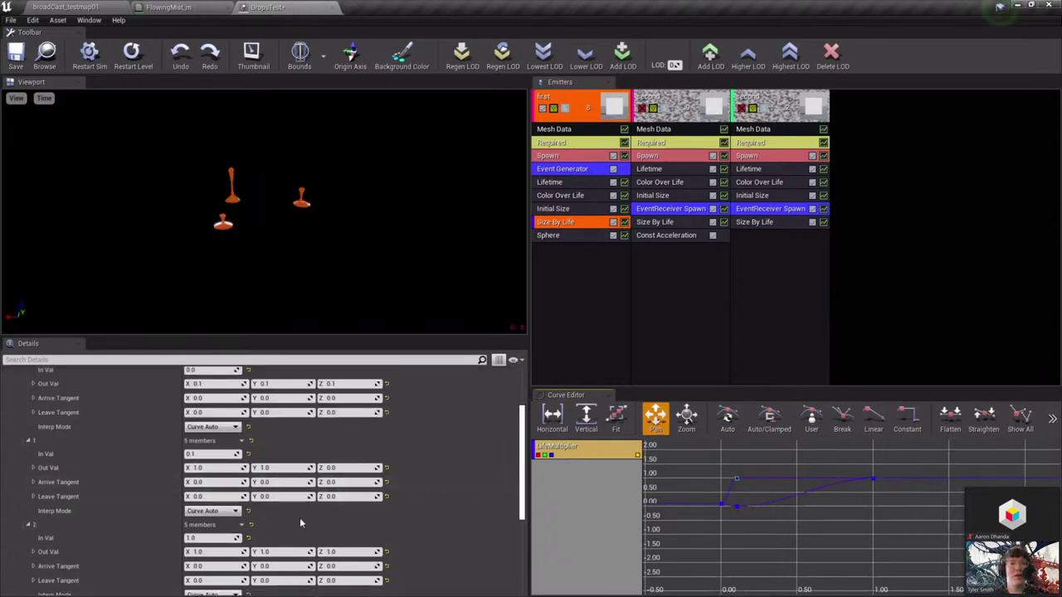
scroll(300, 518, "up", 2)
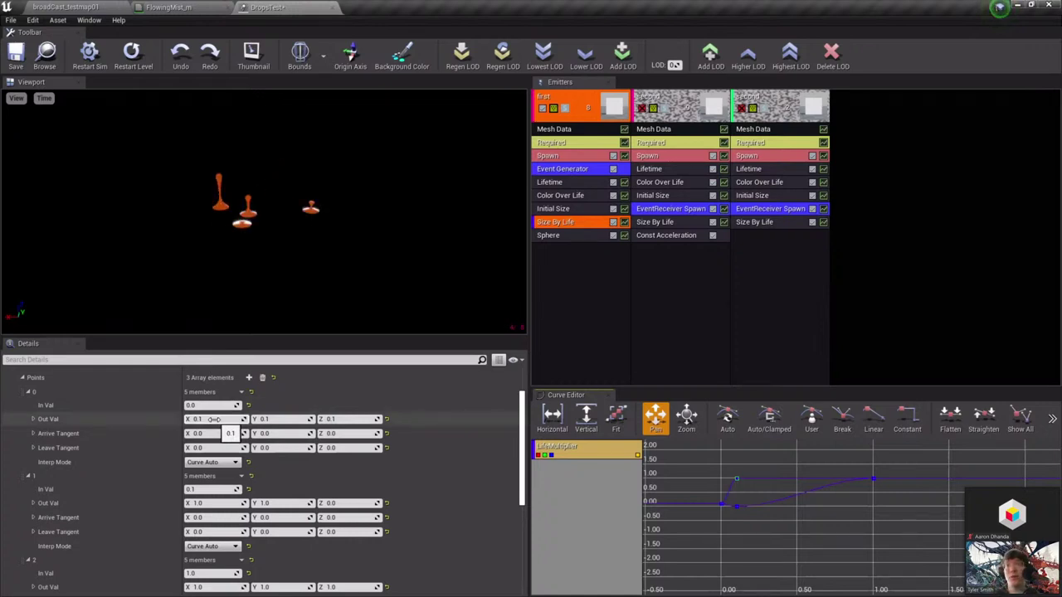
Open the preview's animation speed options, and compare the drops' stretching with the first emitter's Size By Life points
left_click(19, 98)
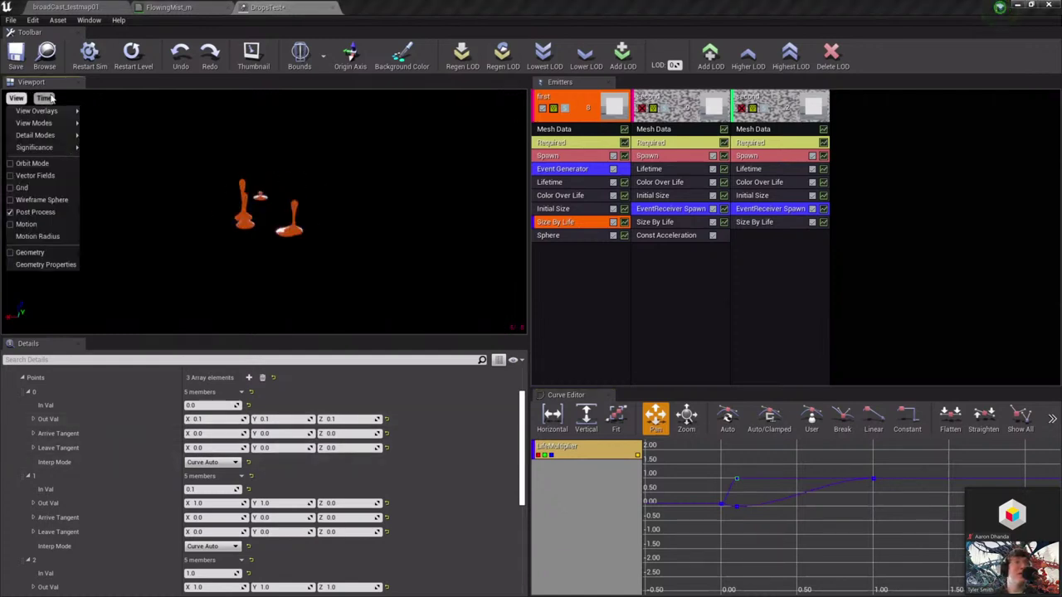
left_click(44, 98)
mouse_move(82, 148)
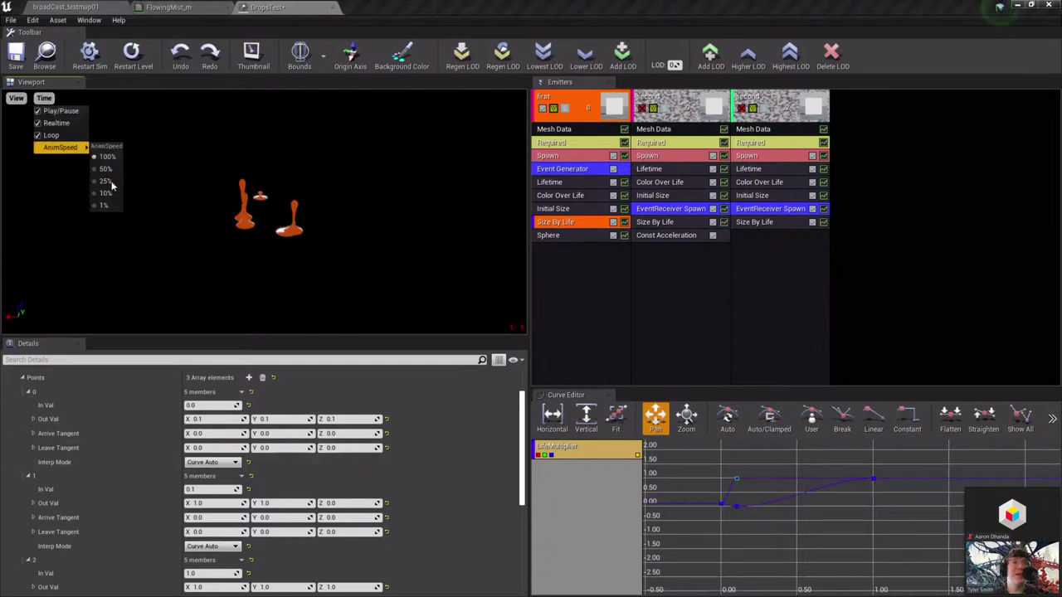
left_click(452, 189)
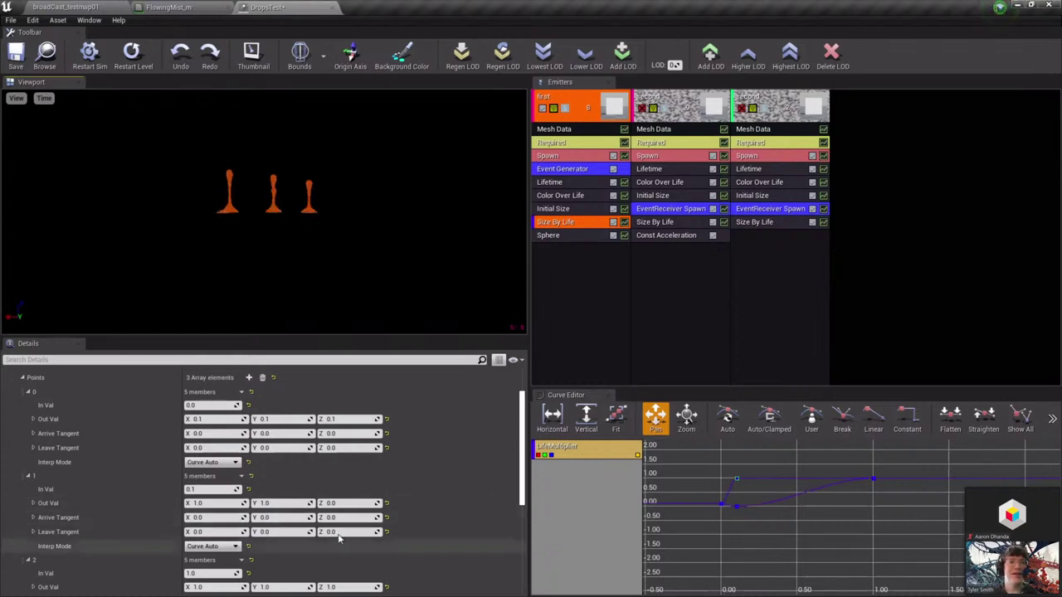
scroll(338, 538, "down", 2)
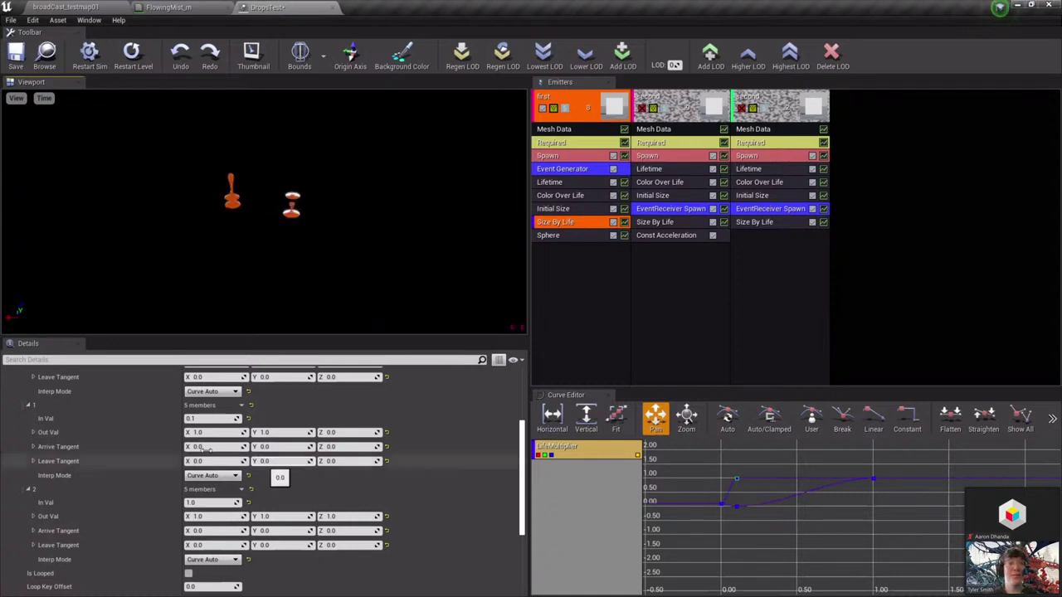
scroll(205, 448, "up", 2)
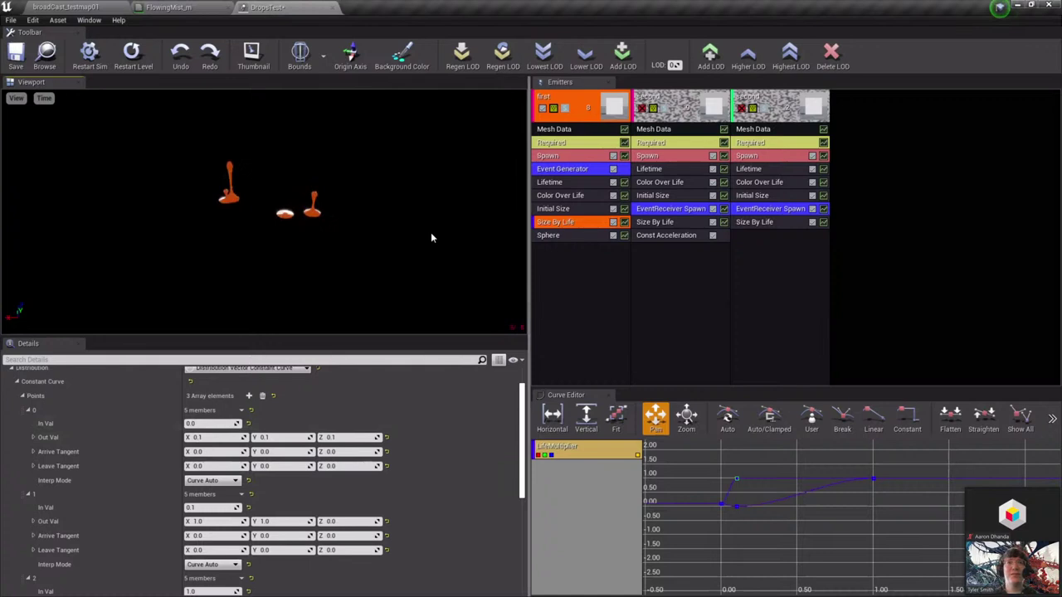
Re-enable the middle emitter and review its Mesh Data and EventReceiver Spawn settings against the first emitter's Event Generator
left_click(576, 171)
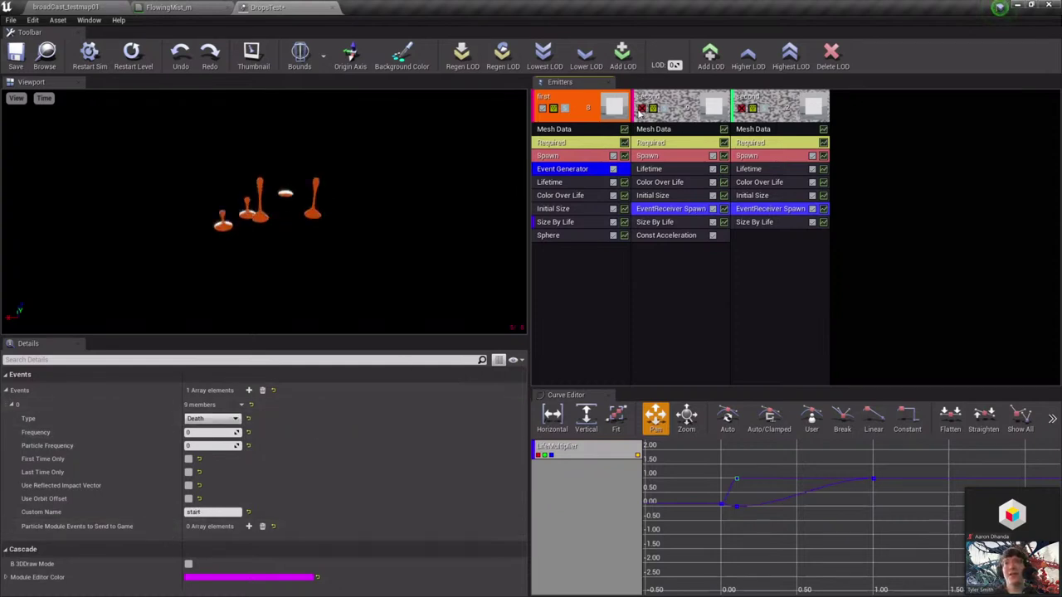
left_click(659, 132)
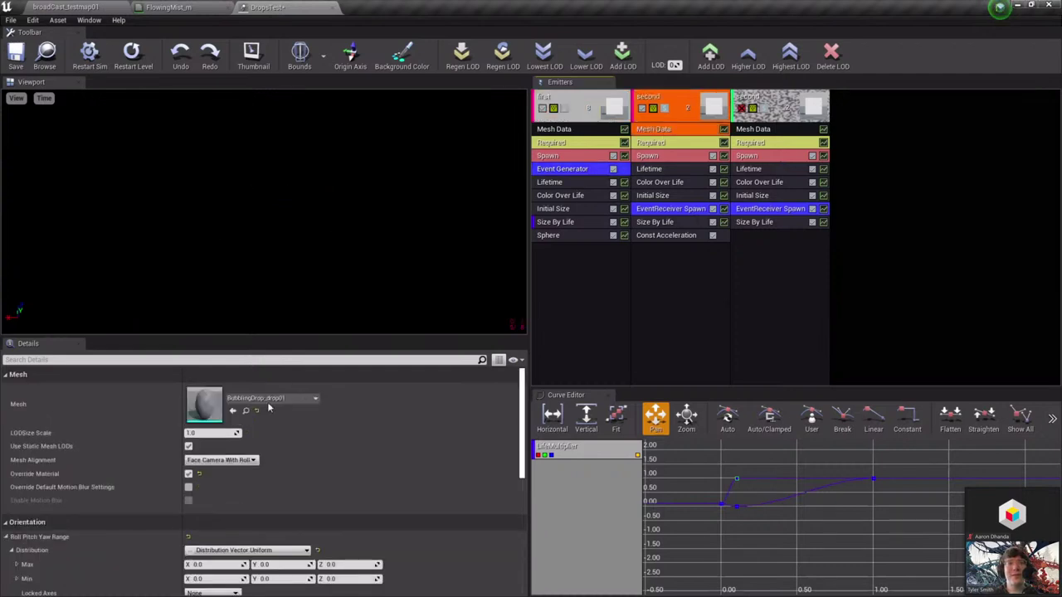
left_click(651, 212)
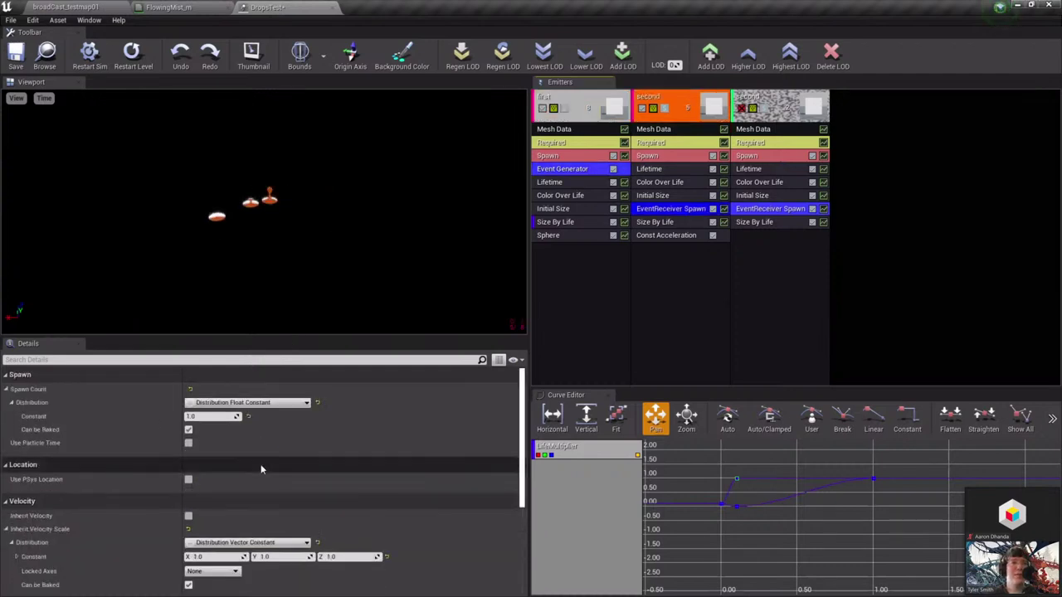
scroll(261, 468, "down", 4)
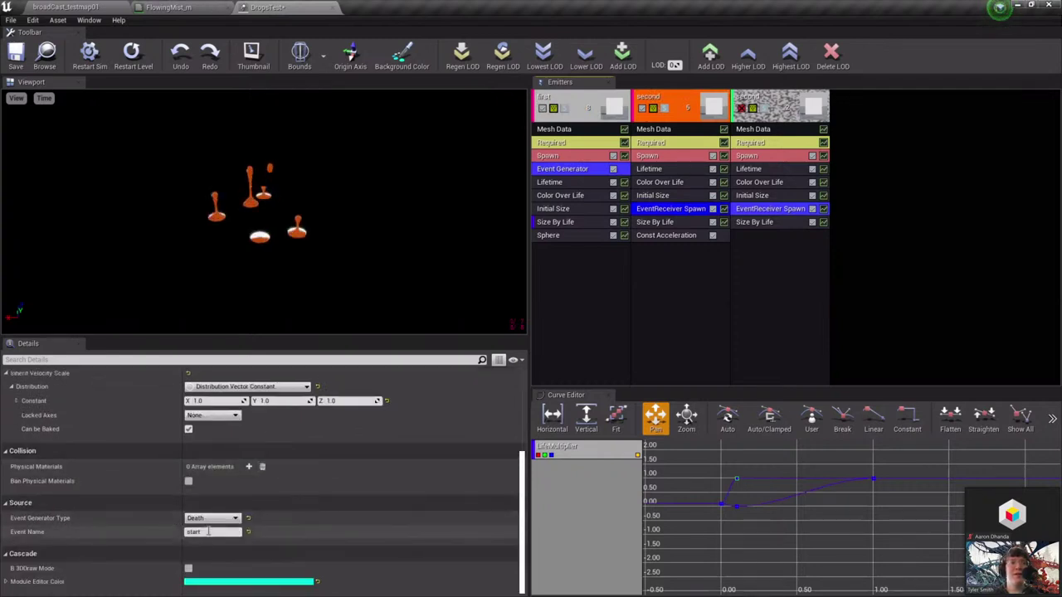
left_click(581, 169)
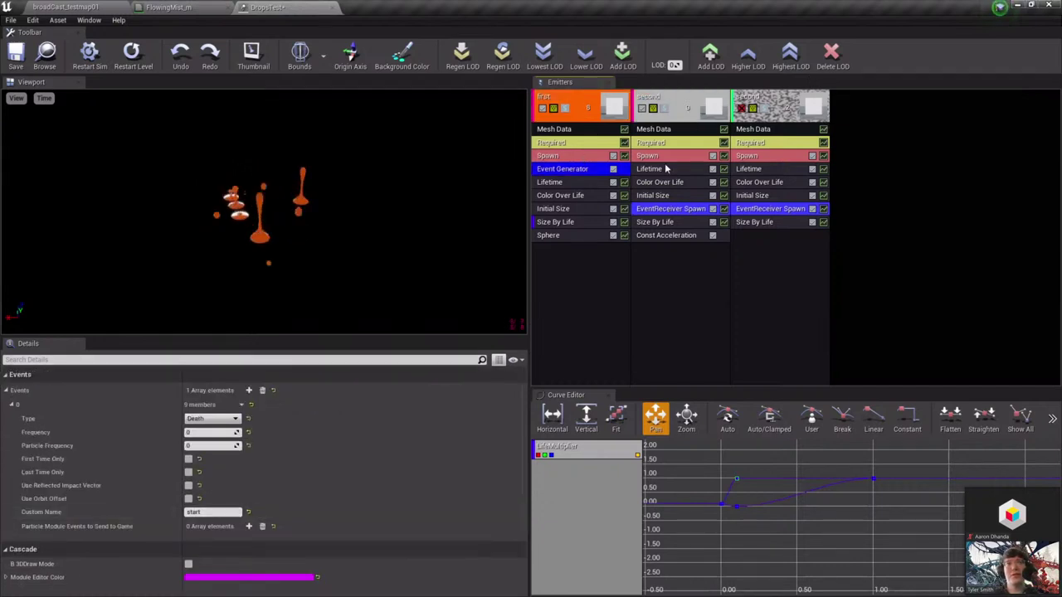
left_click(670, 208)
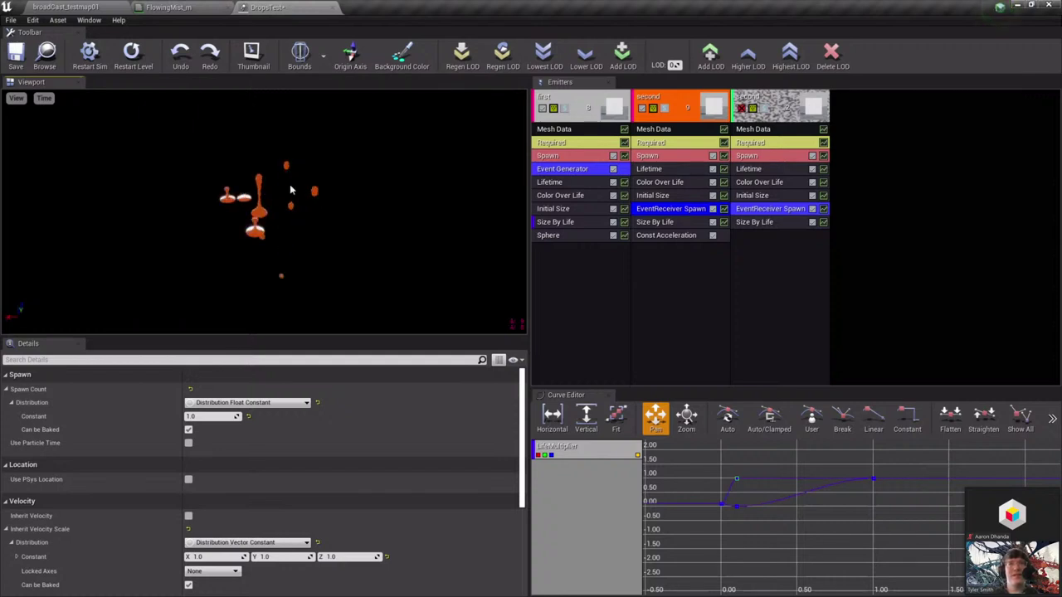
Re-enable the last emitter named second in DropsTest and review its Size By Life module
left_click(741, 108)
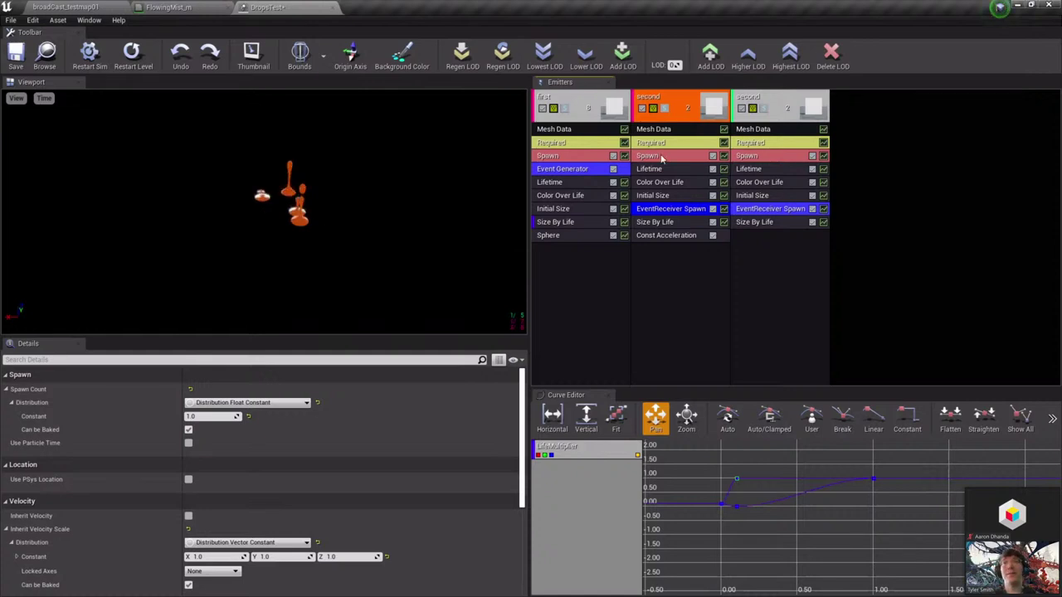
left_click(767, 222)
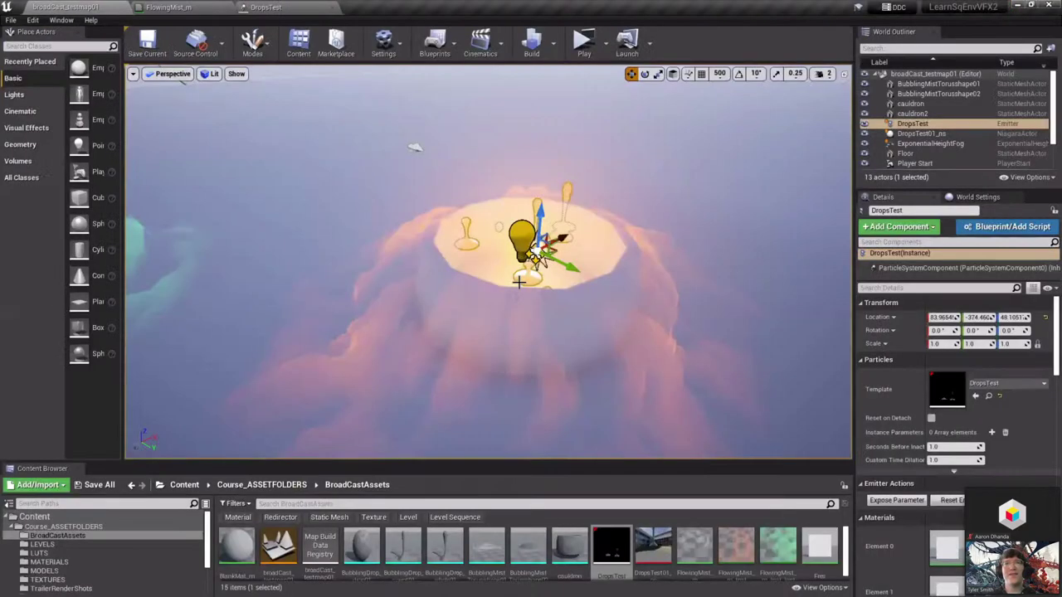
Switch to the broadCast_testmap01 level, go to the green cauldron and select its DropsTest01_ns effect
right_click_drag(489, 261, 332, 265)
key("a")
key("w")
key("s")
right_click_drag(519, 242, 501, 263)
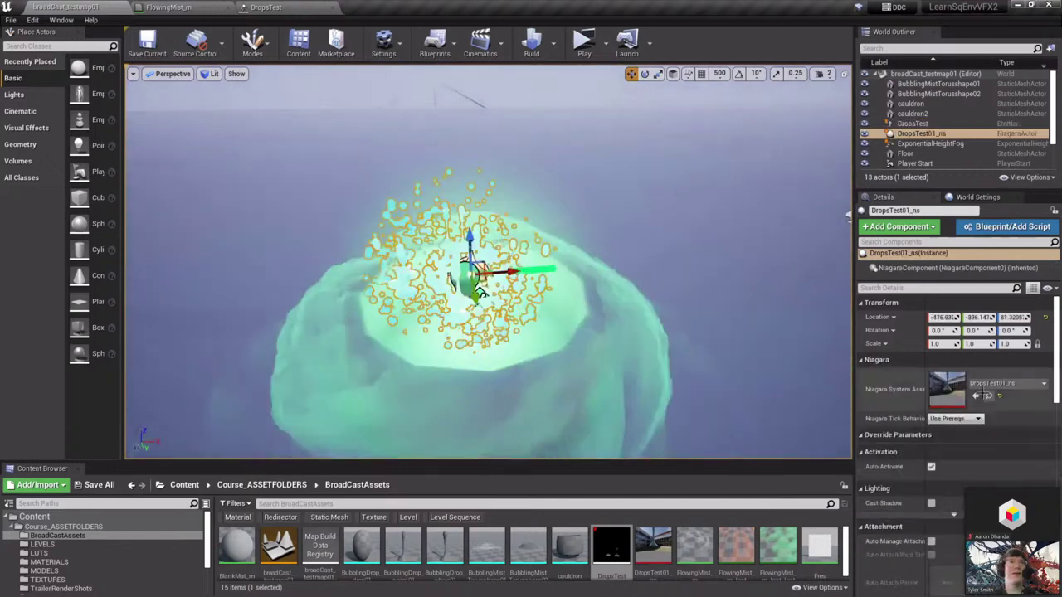
Close the DropsTest and FlowingMist_m editors and open the DropsTest01_ns Niagara system
left_click(331, 8)
left_click(228, 7)
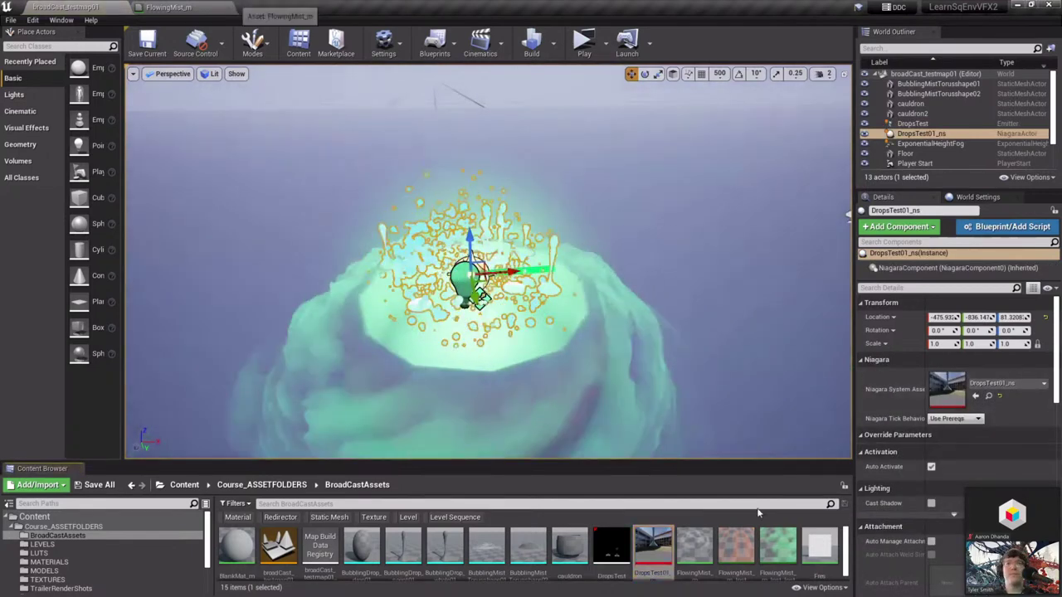
left_click(599, 350)
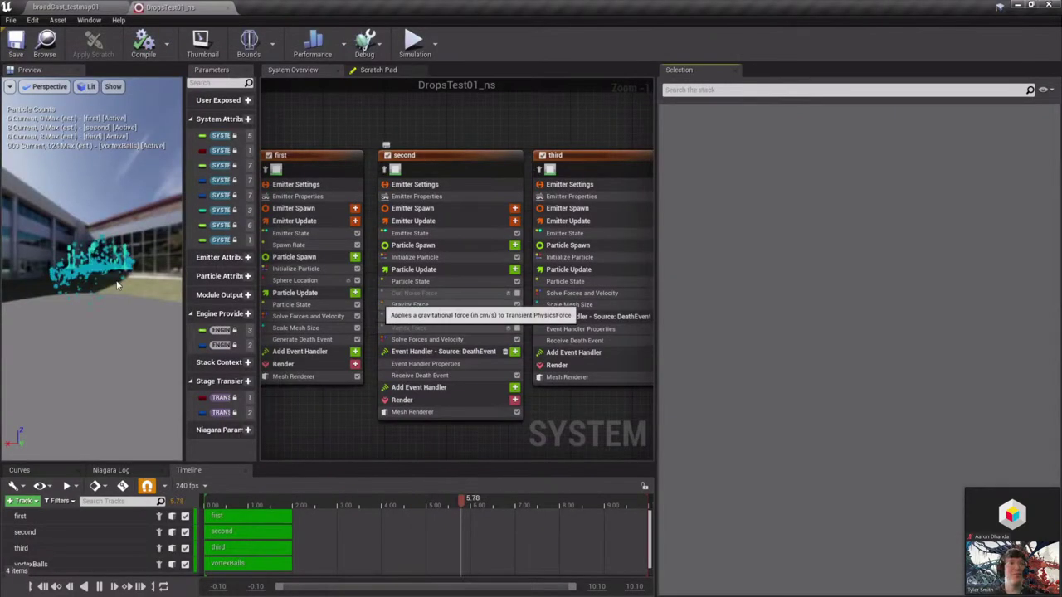
Examine the Generate Death Event module in the first Niagara emitter's Particle Update group
right_click_drag(325, 124, 424, 116)
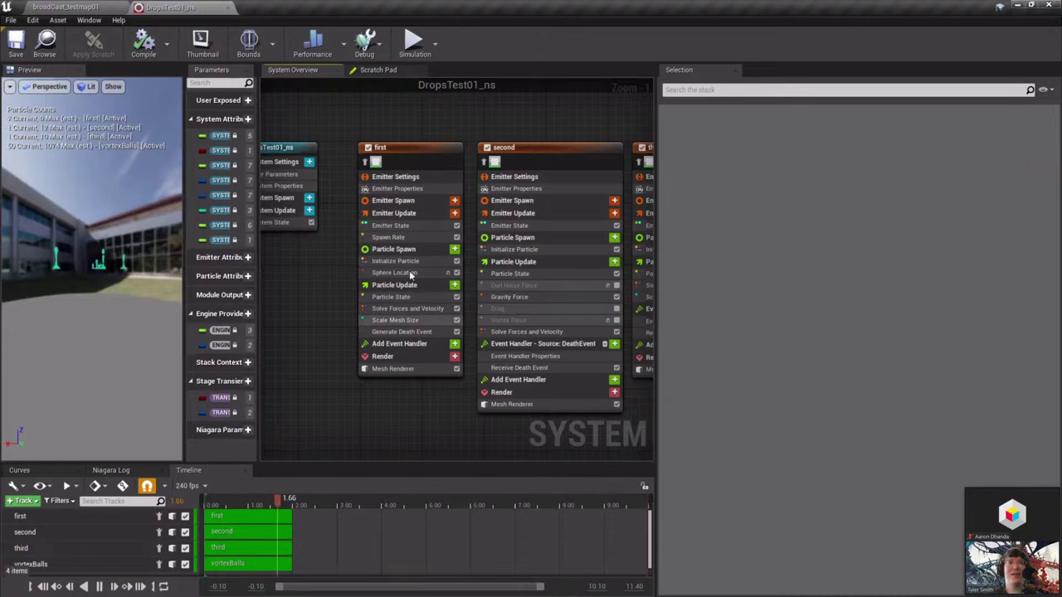
left_click(403, 332)
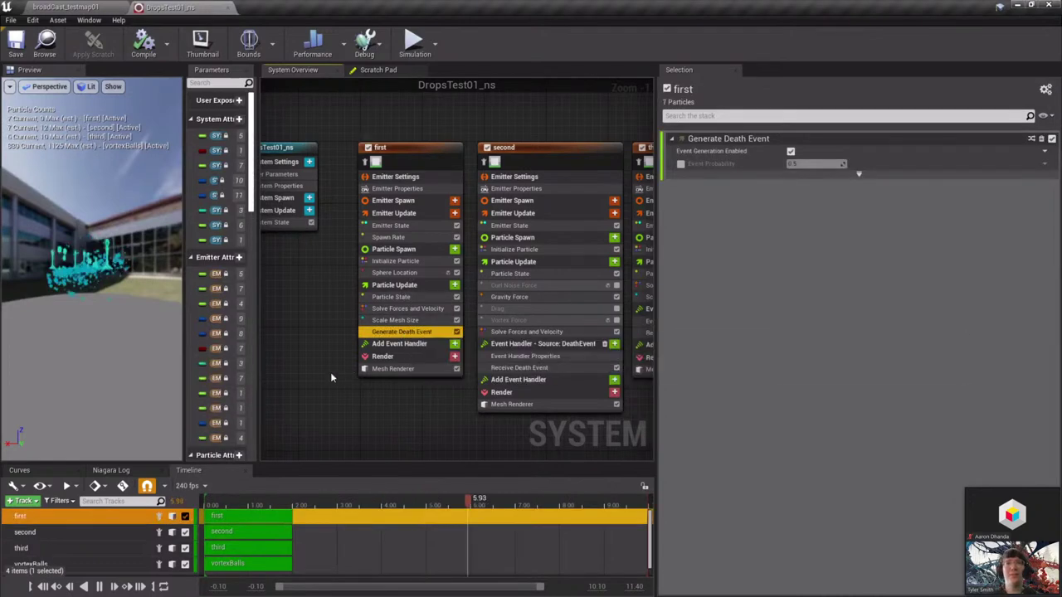
scroll(330, 378, "up", 1)
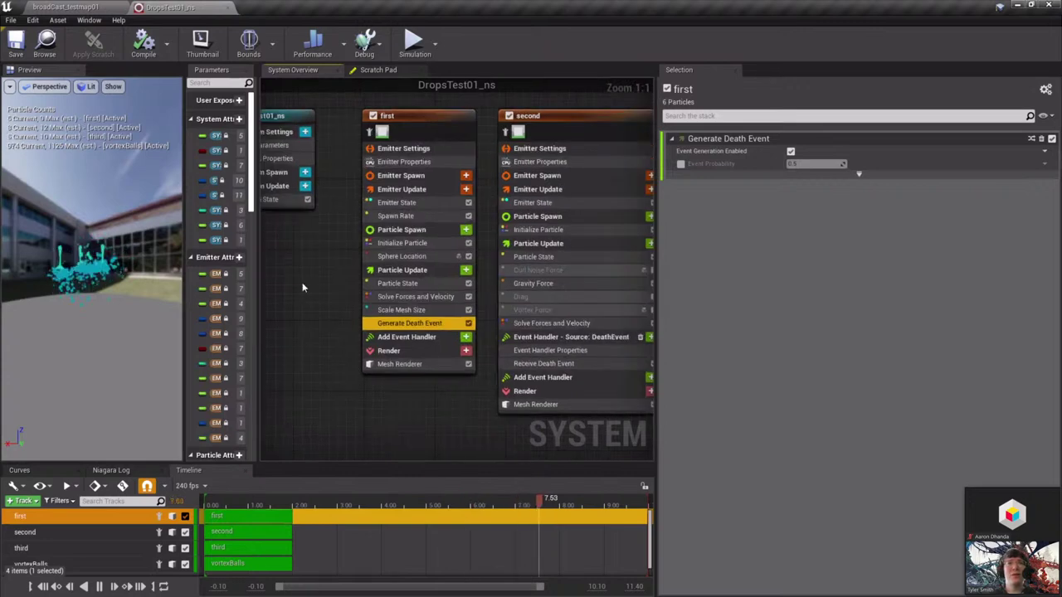
right_click_drag(413, 324, 380, 320)
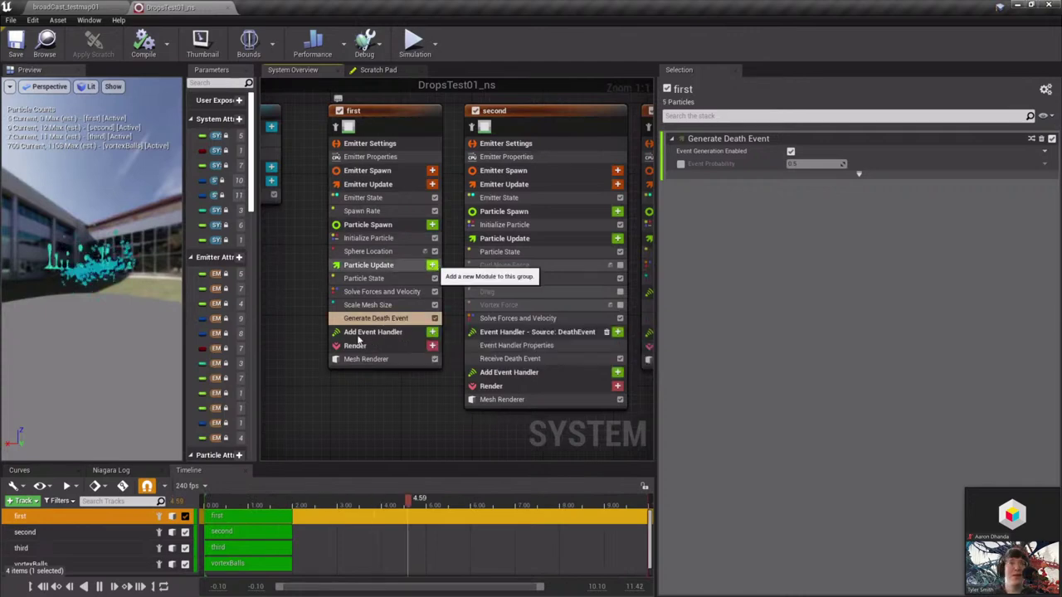
Search the modules available for the first emitter's Particle Update group for "gen", and close the list without adding one
left_click(432, 265)
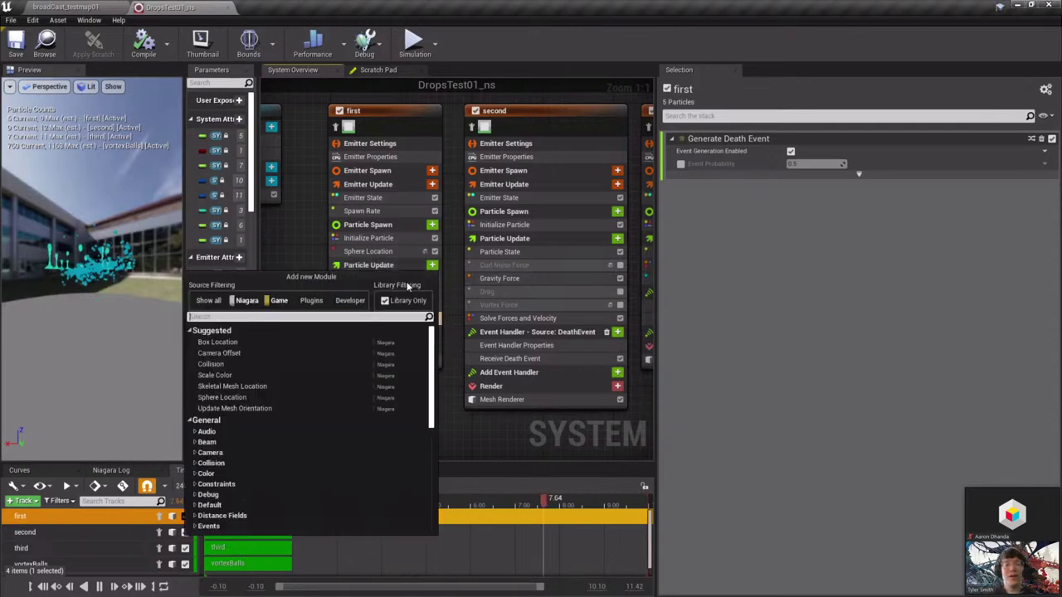
type("gen")
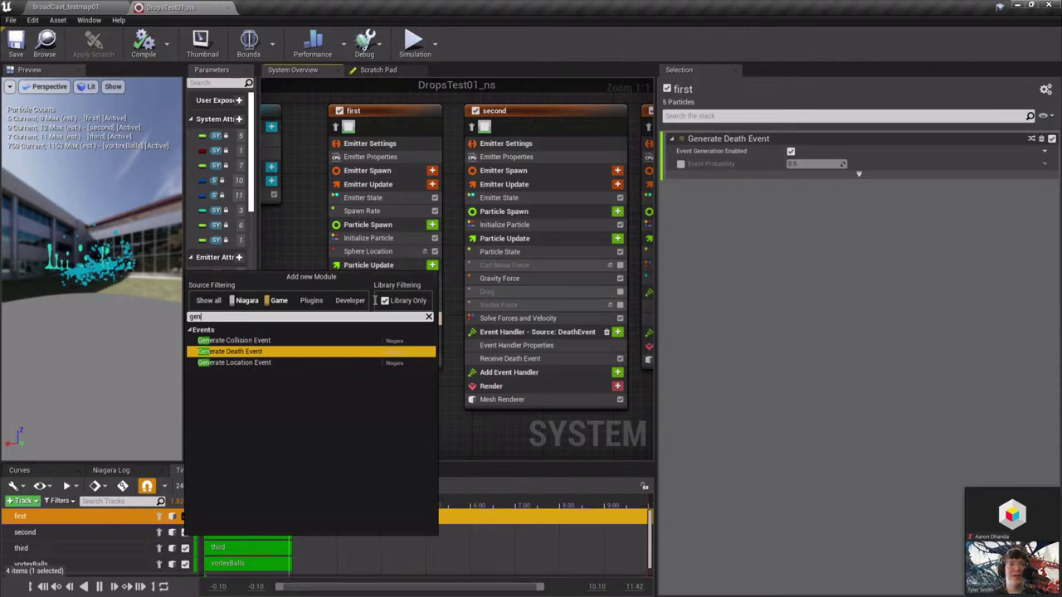
key("ctrl+a")
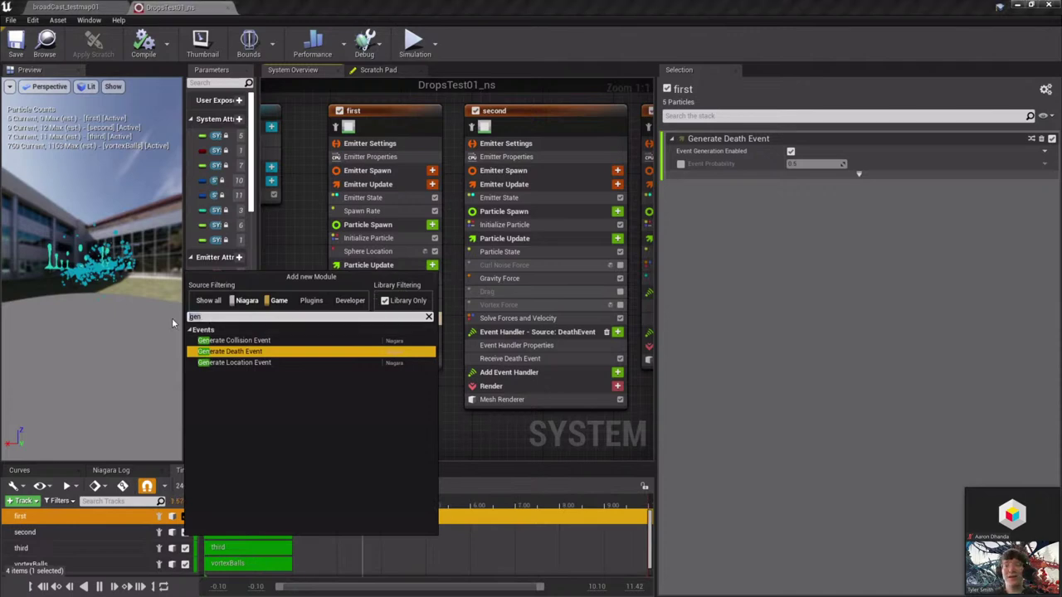
key("BackSpace")
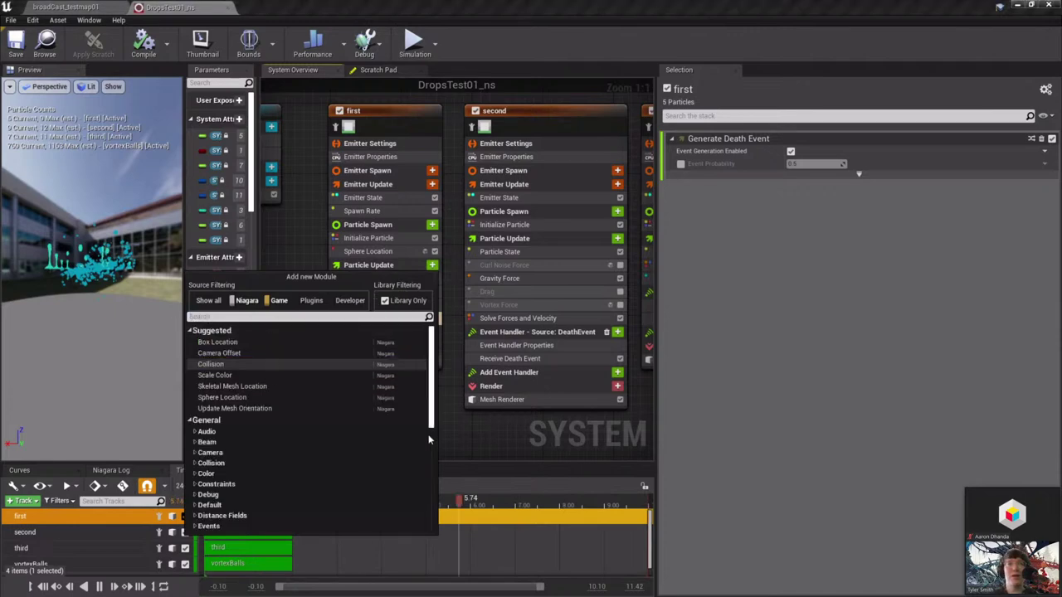
left_click(488, 440)
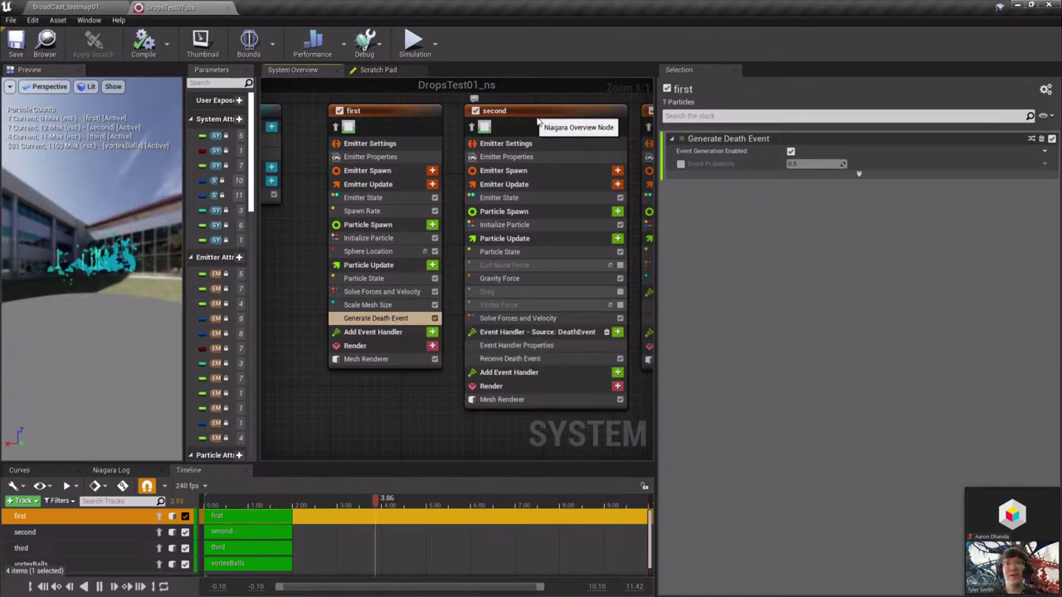
Review the second emitter's Event Handler Properties and Receive Death Event settings, including the available event sources
left_click(538, 348)
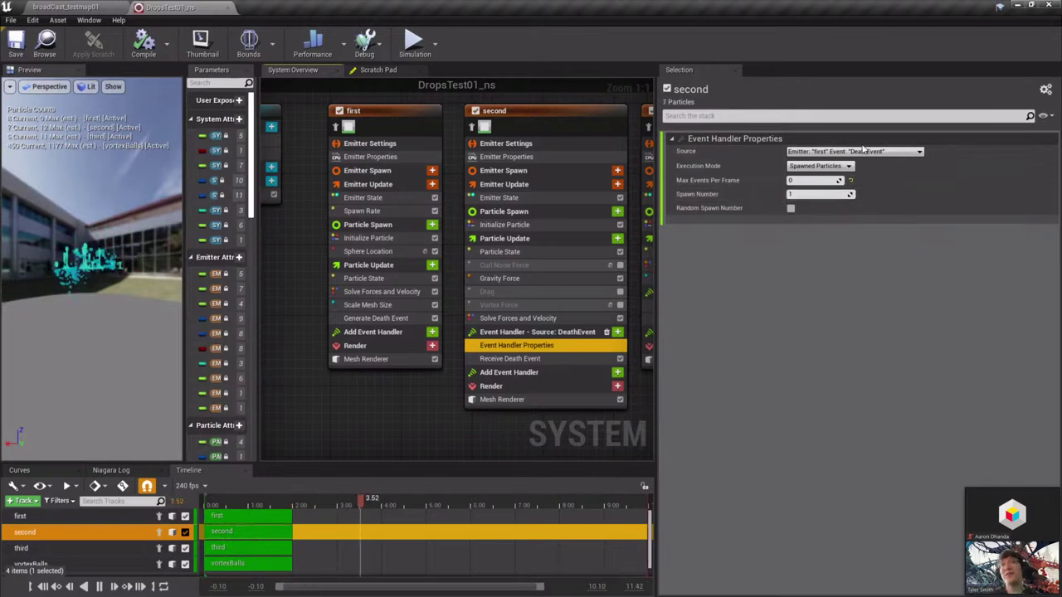
left_click(521, 358)
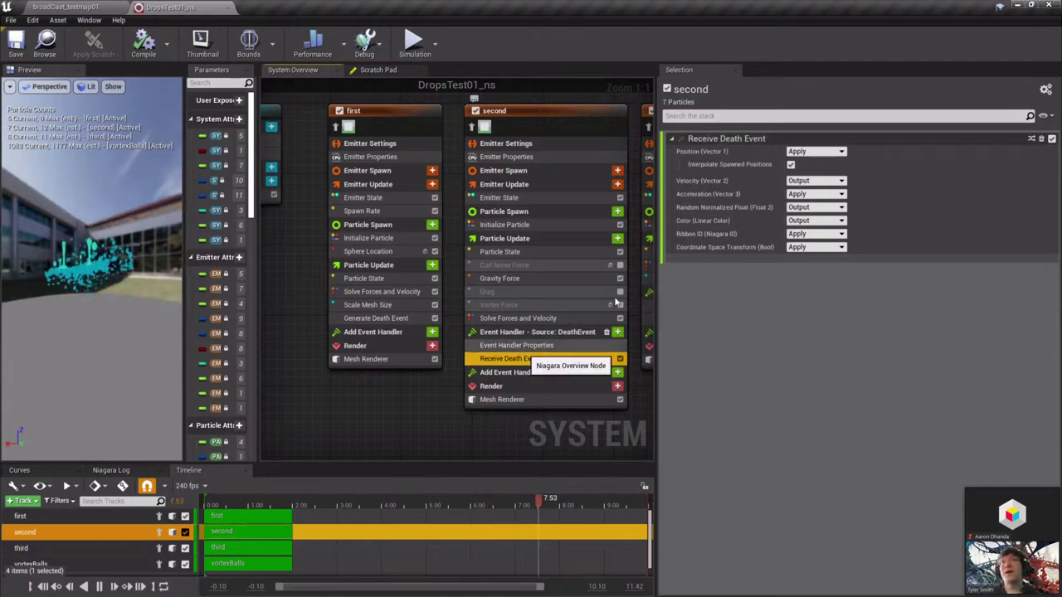
key("Up")
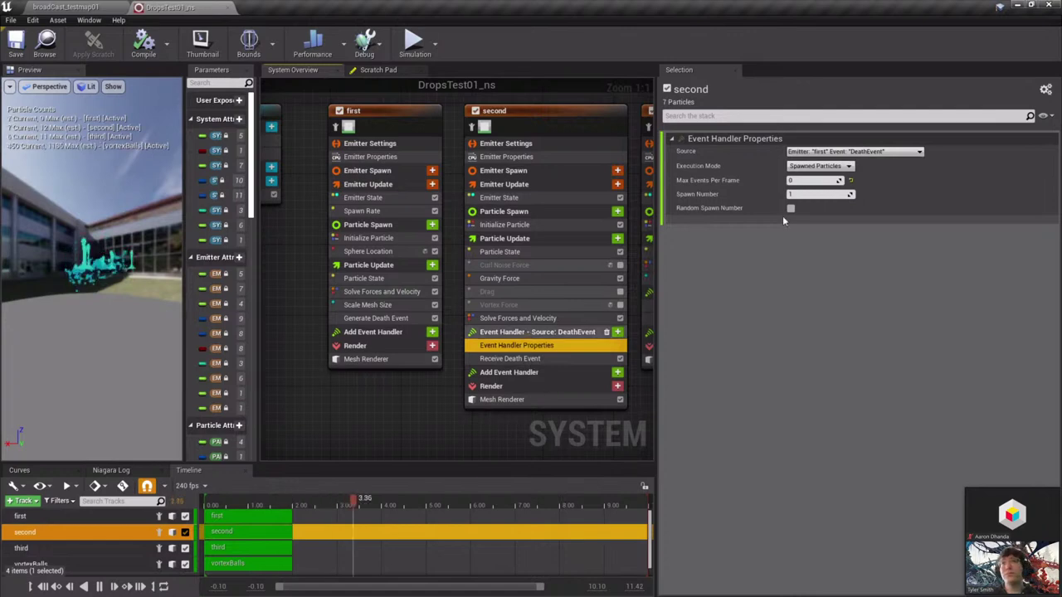
key("Up")
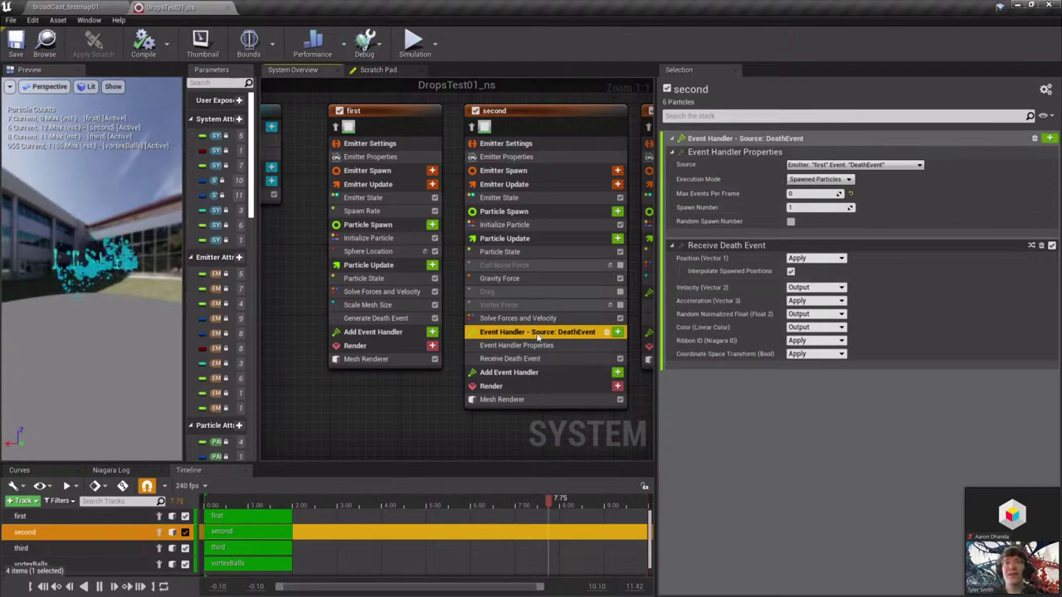
left_click(537, 344)
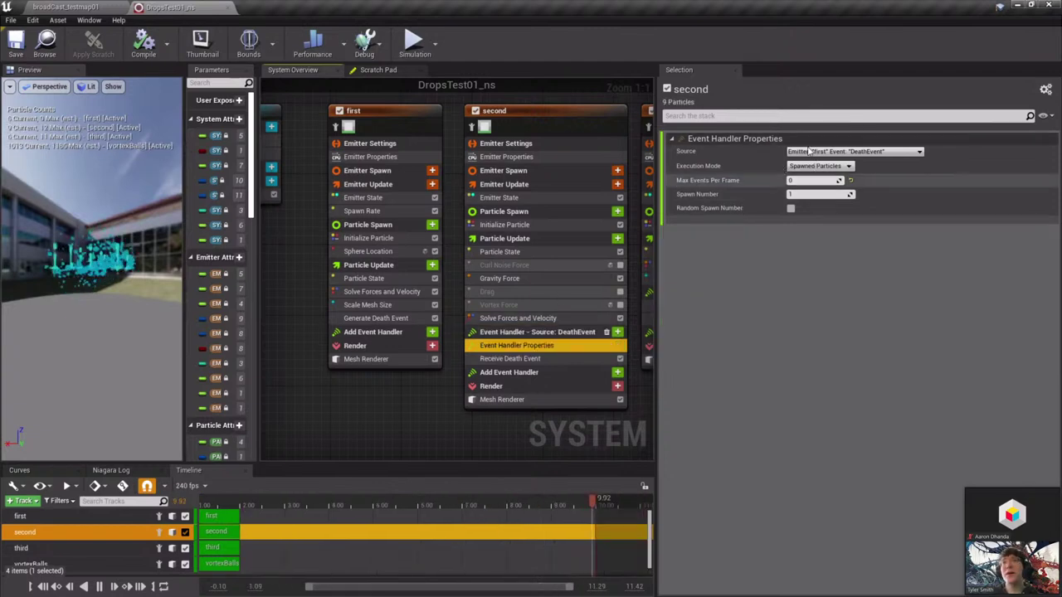
left_click(810, 153)
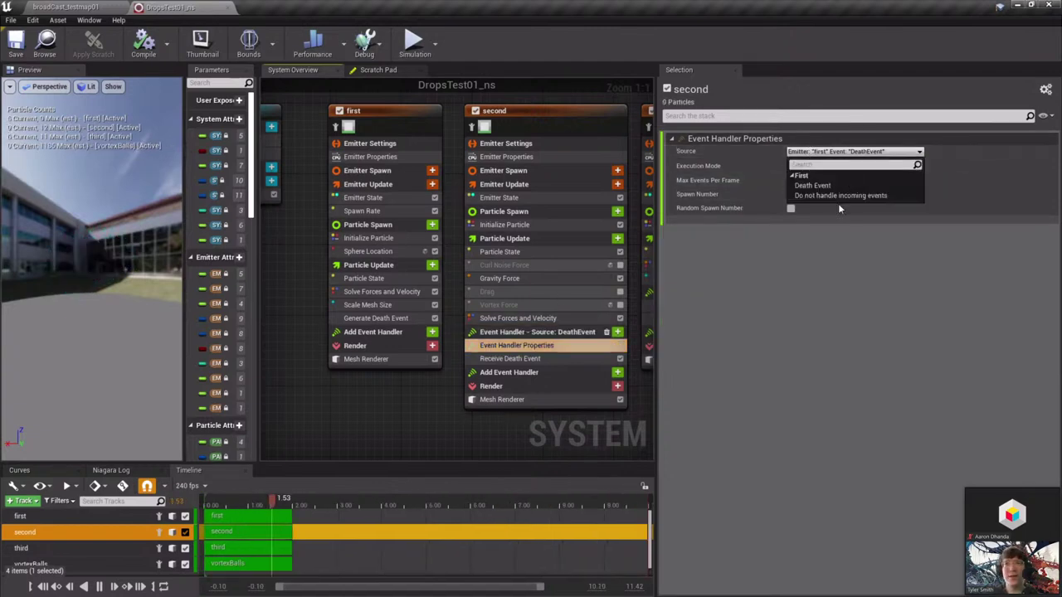
left_click(819, 331)
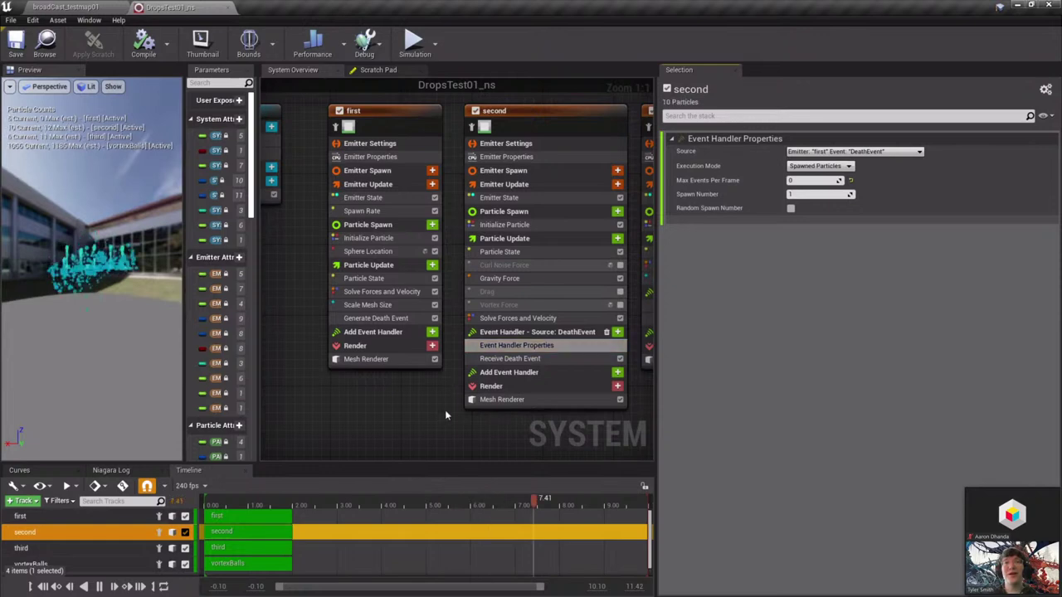
Disable the third and vortexBalls emitters and bring the remaining drops closer in the preview
right_click_drag(326, 404, 212, 396)
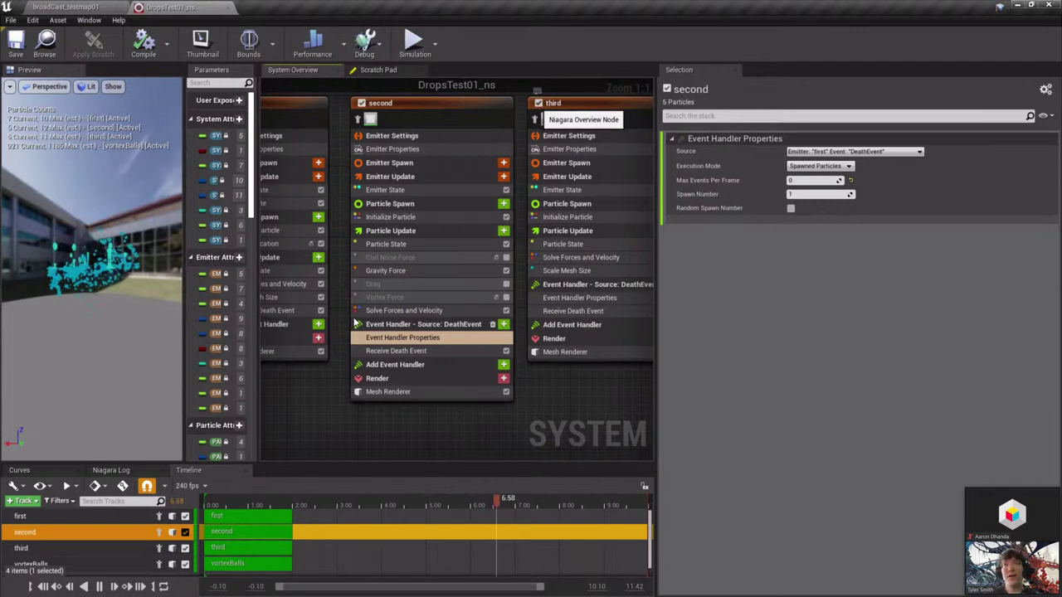
left_click(538, 103)
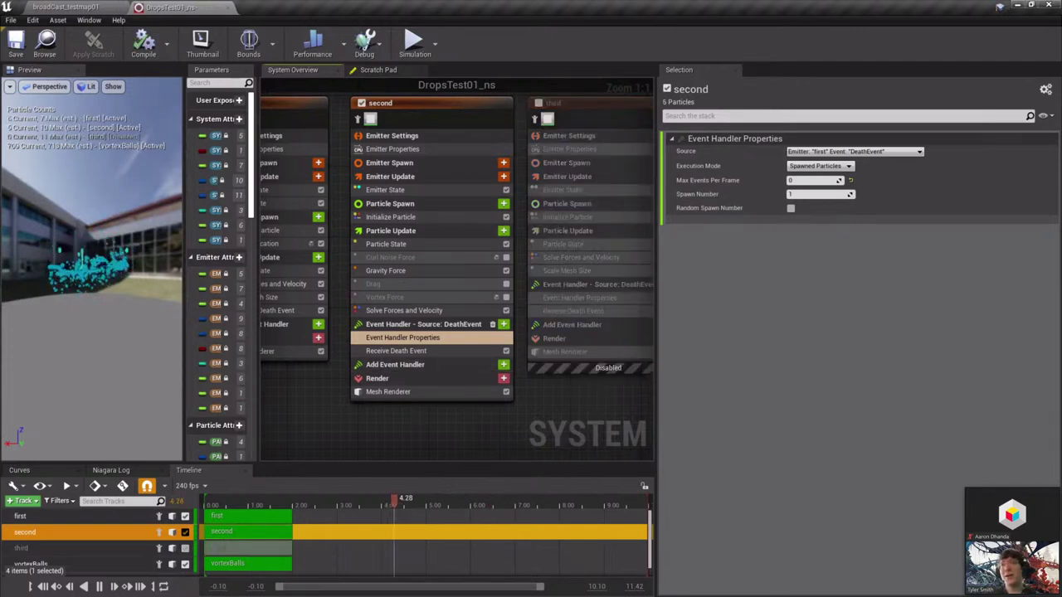
right_click_drag(511, 177, 486, 180)
right_click_drag(487, 131, 277, 153)
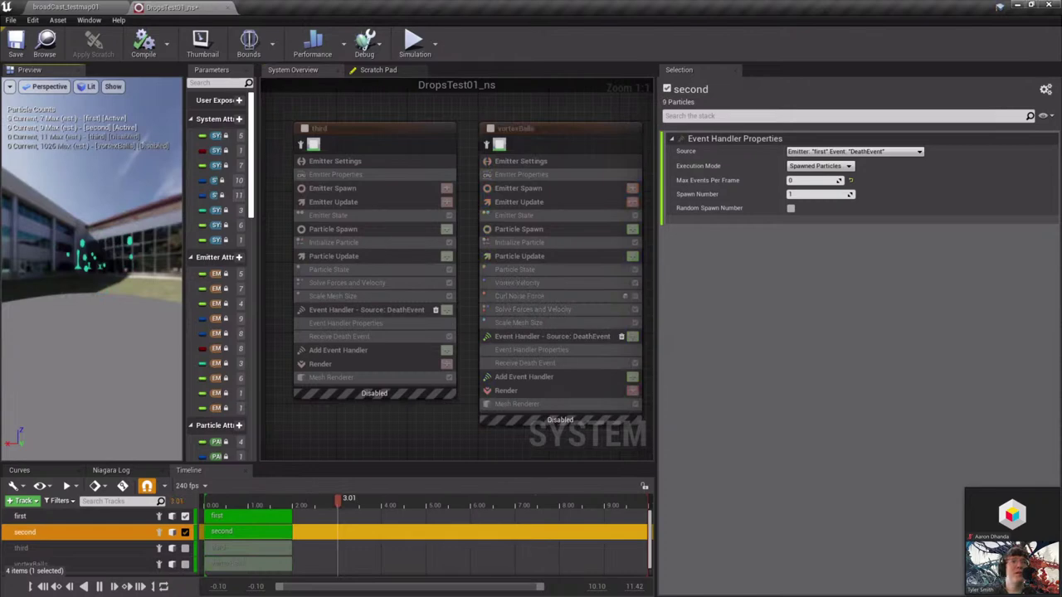
left_click_drag(132, 222, 132, 223)
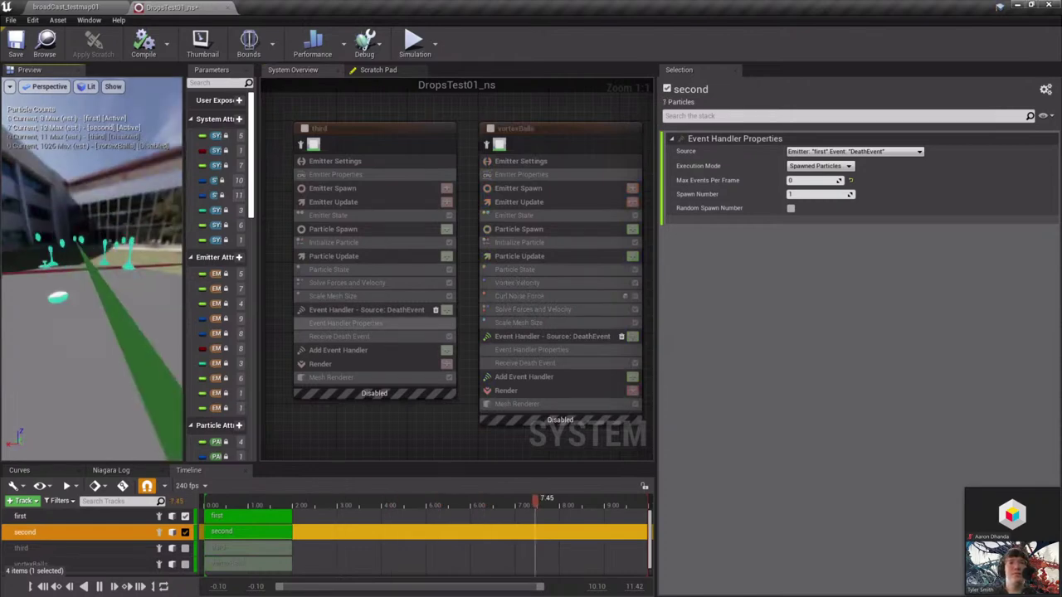
Review the first emitter's Initialize Particle settings and its Scale Mesh Size curve
right_click_drag(341, 439, 654, 433)
right_click_drag(328, 251, 428, 238)
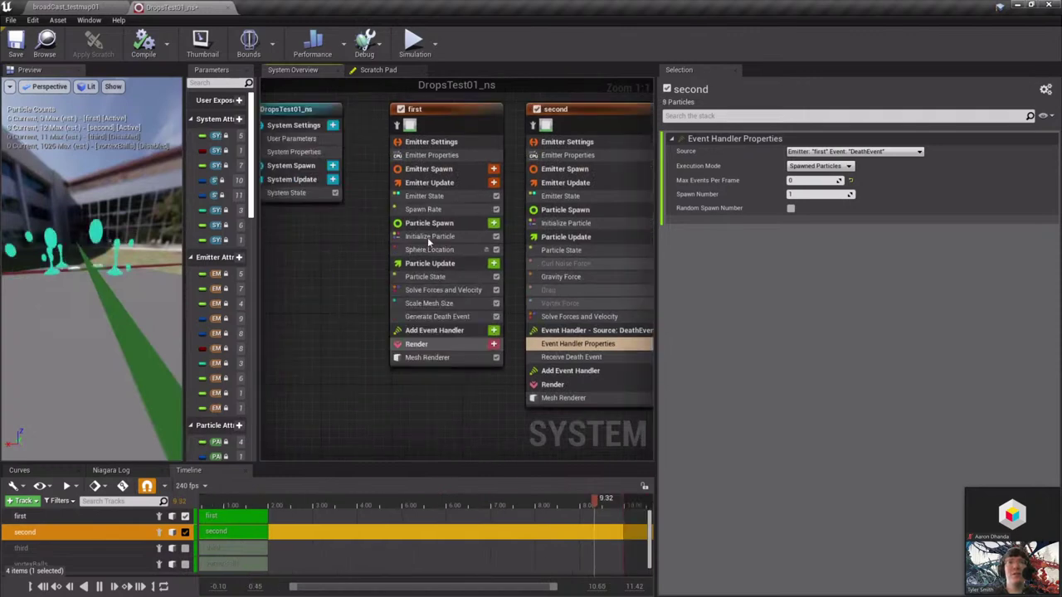
left_click(428, 237)
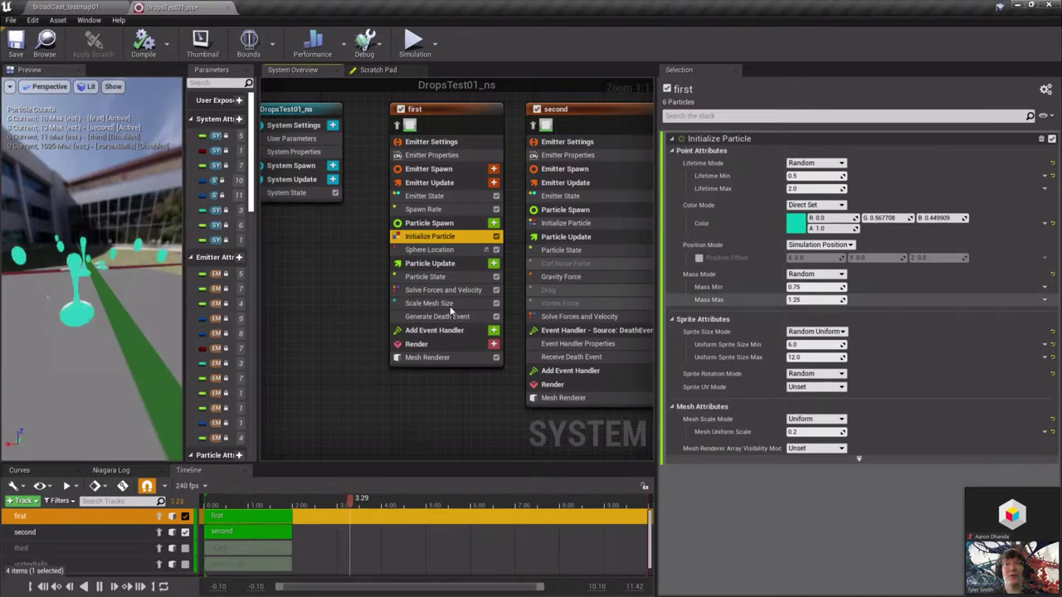
mouse_move(440, 293)
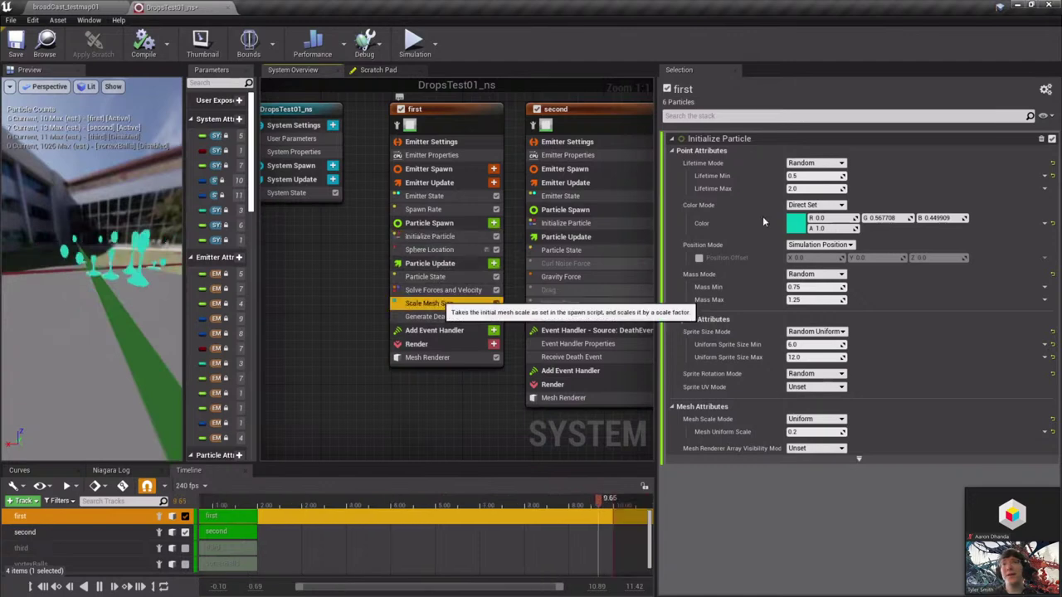
left_click(438, 304)
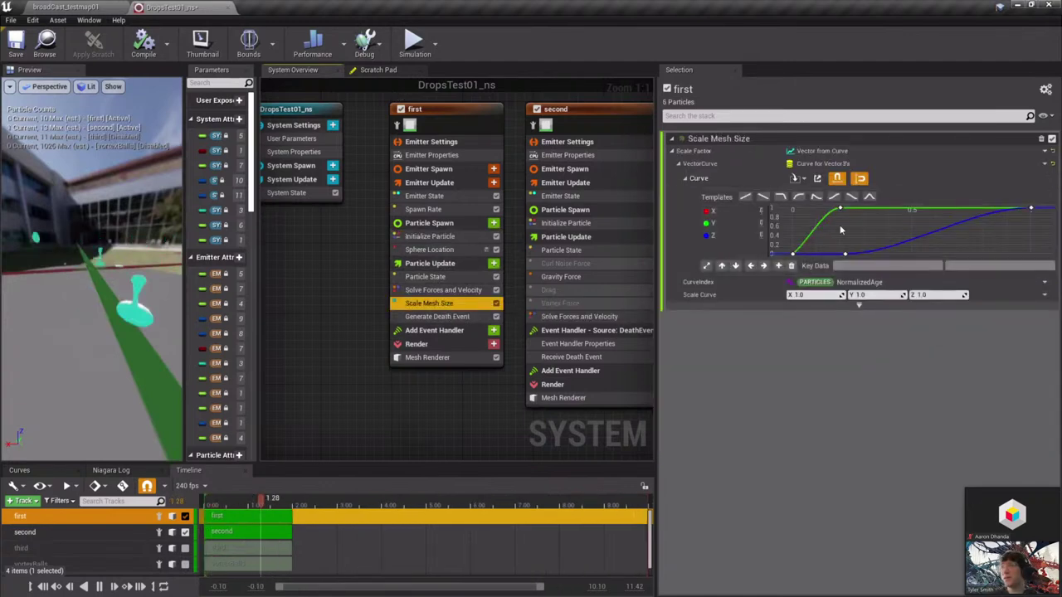
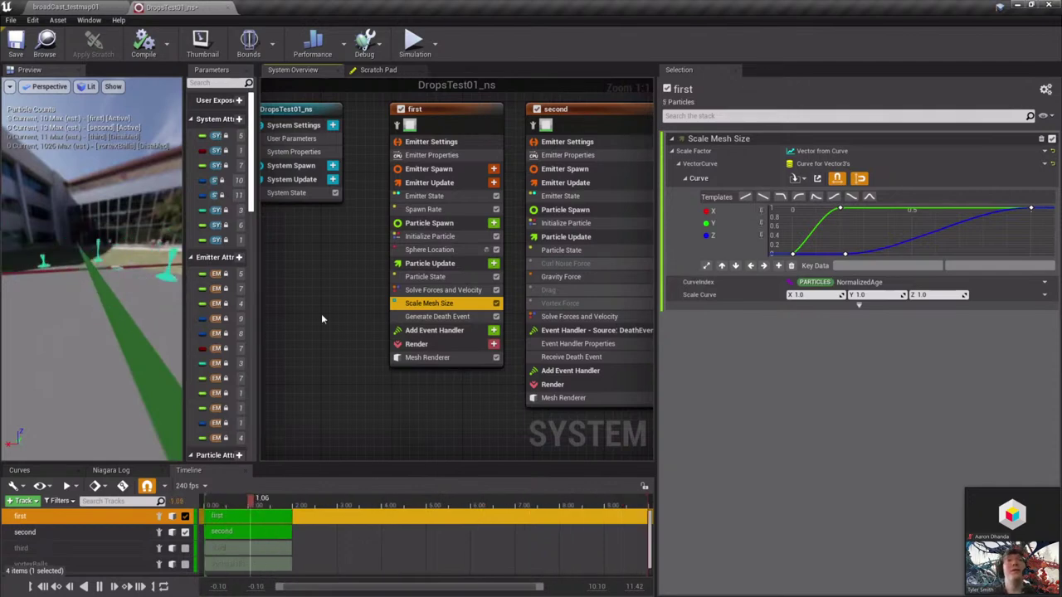
Steepen the tangent of the Y curve's 0.2 key in the first emitter's Scale Mesh Size so the curve overshoots
right_click_drag(371, 254, 281, 259)
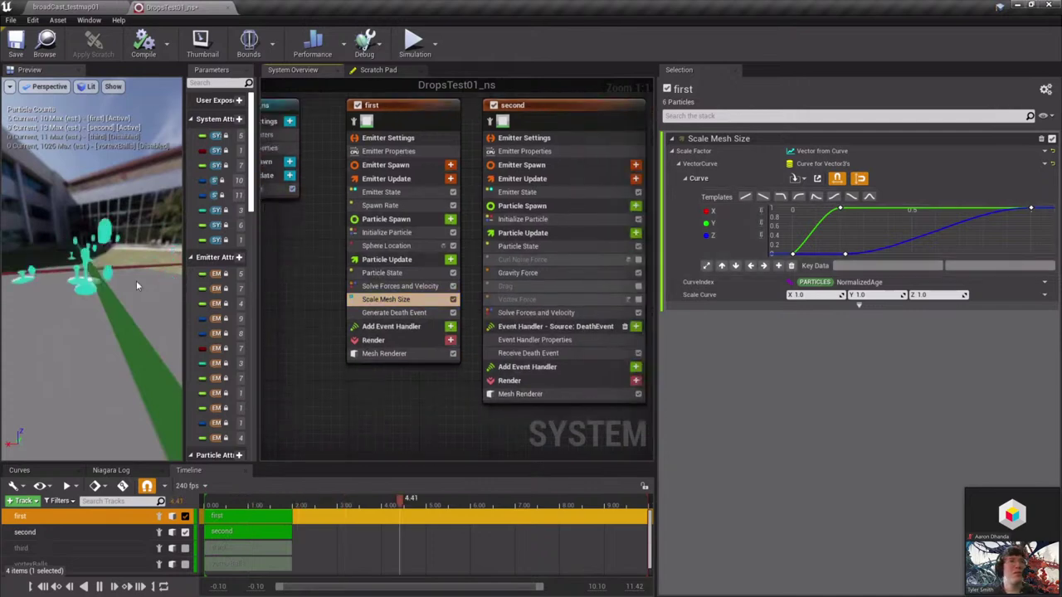
left_click(842, 208)
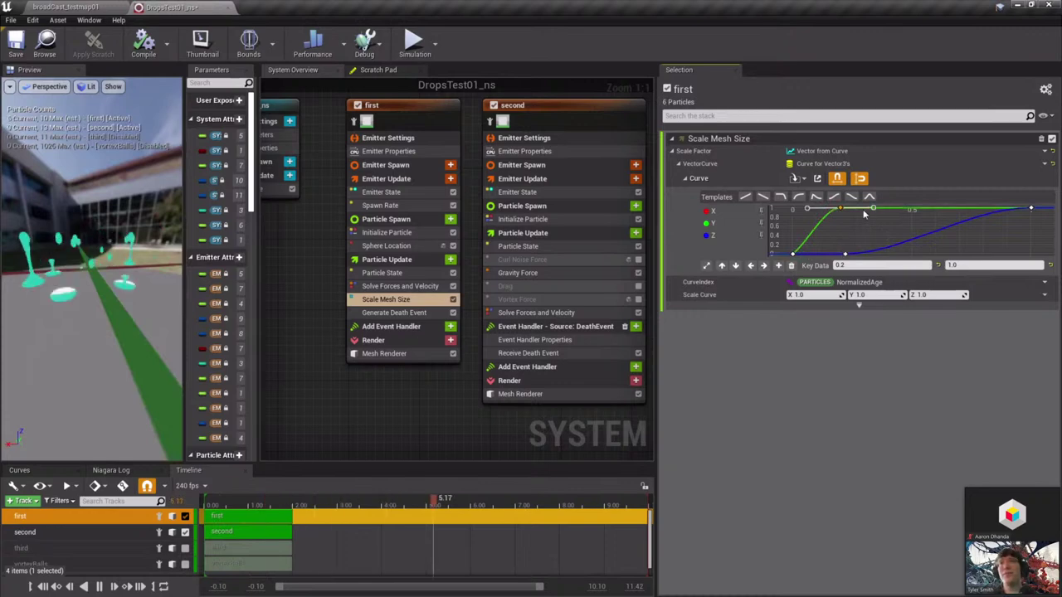
mouse_move(874, 214)
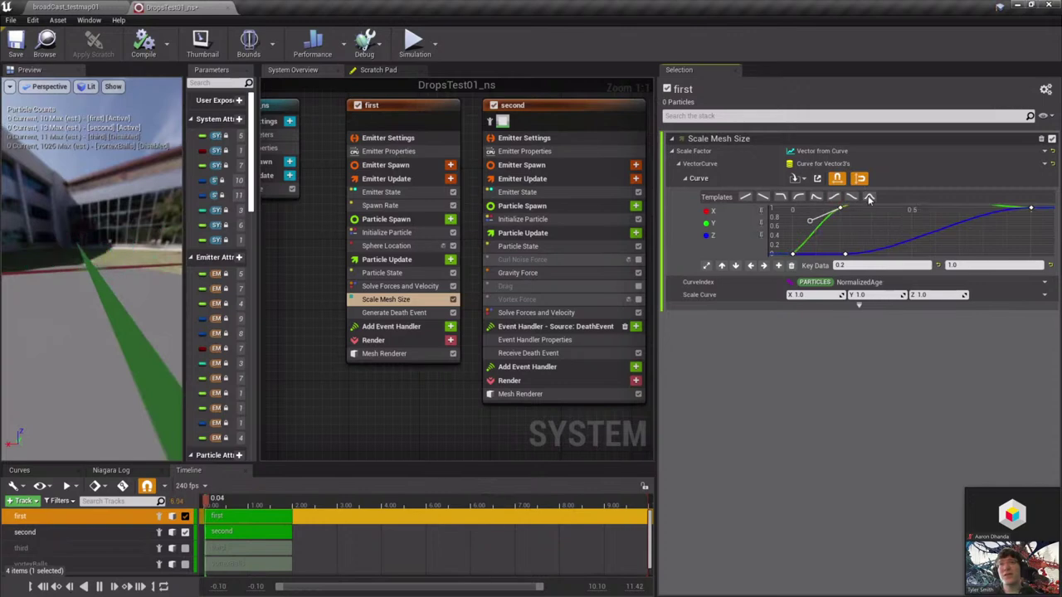
key("ctrl+z")
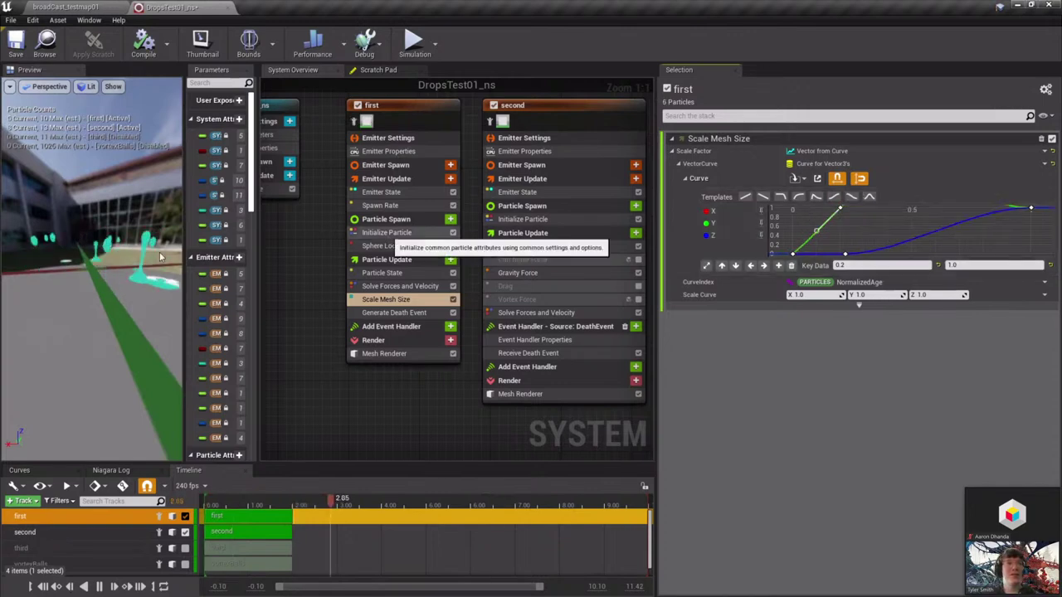
left_click(843, 234)
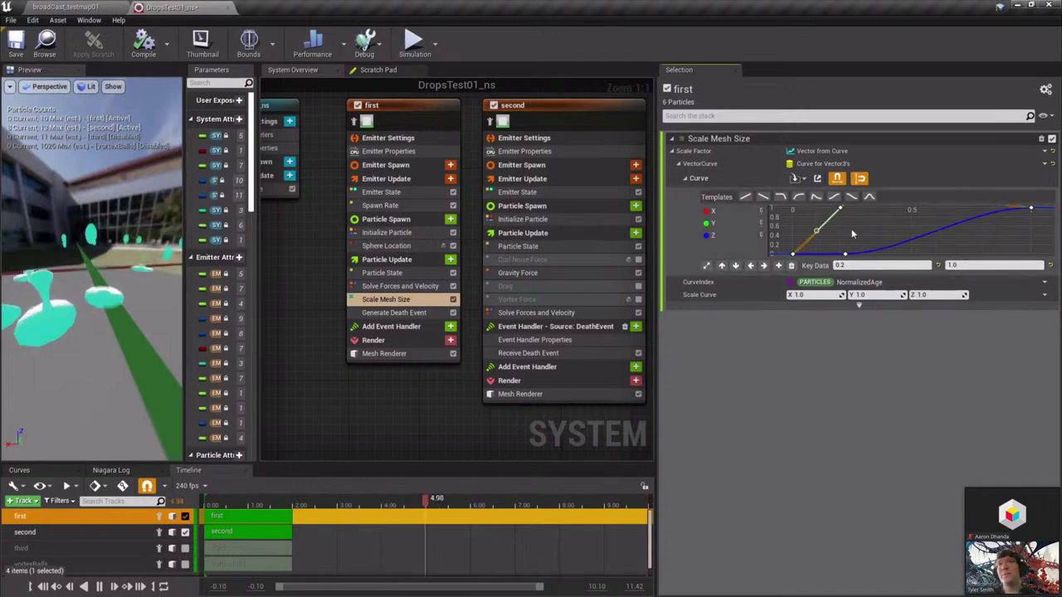
scroll(852, 234, "down", 3)
scroll(851, 234, "up", 3)
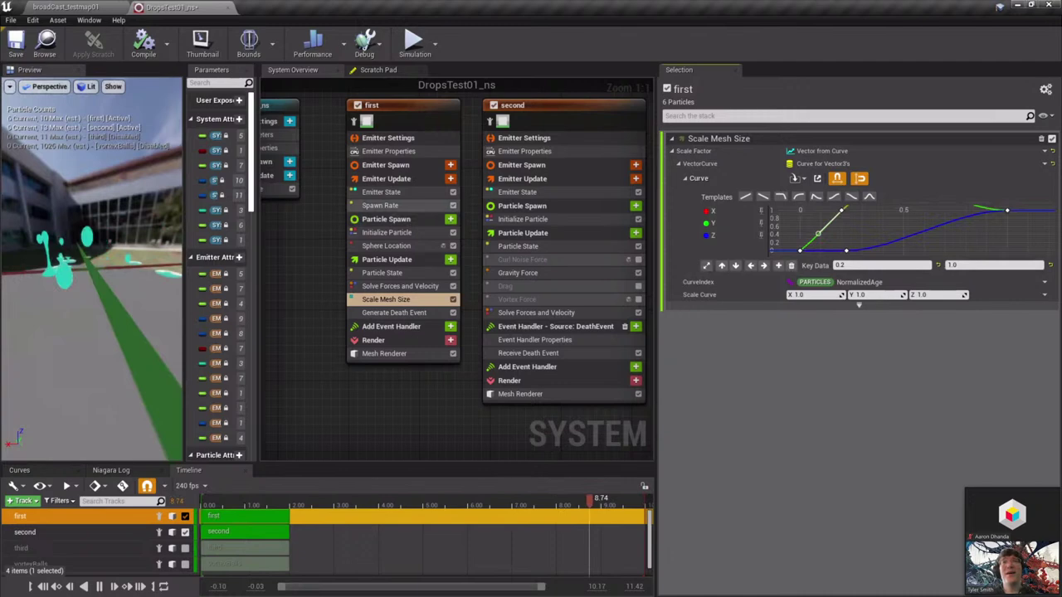
Re-enable the third and vortexBalls emitters and widen the preview area
right_click_drag(549, 441, 378, 451)
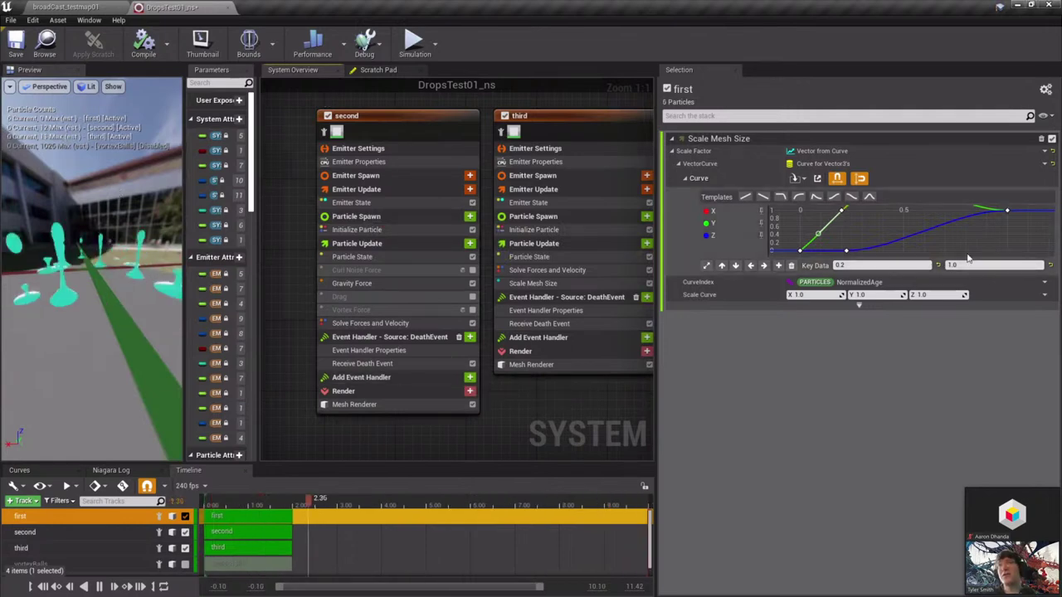
right_click_drag(968, 251, 955, 257)
right_click_drag(994, 218, 893, 225)
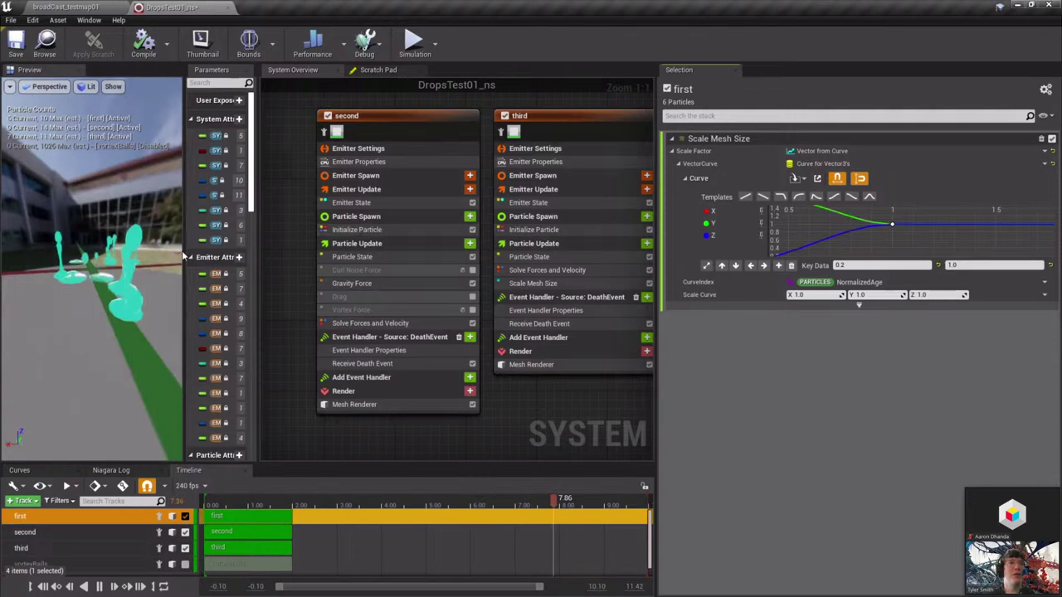
left_click_drag(184, 257, 199, 259)
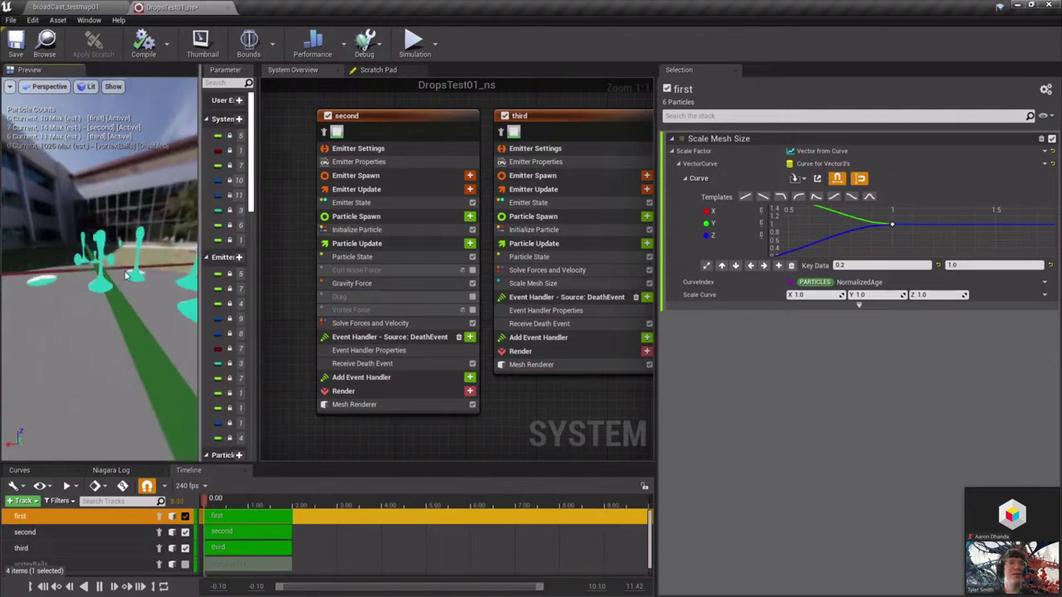
right_click_drag(443, 430, 274, 452)
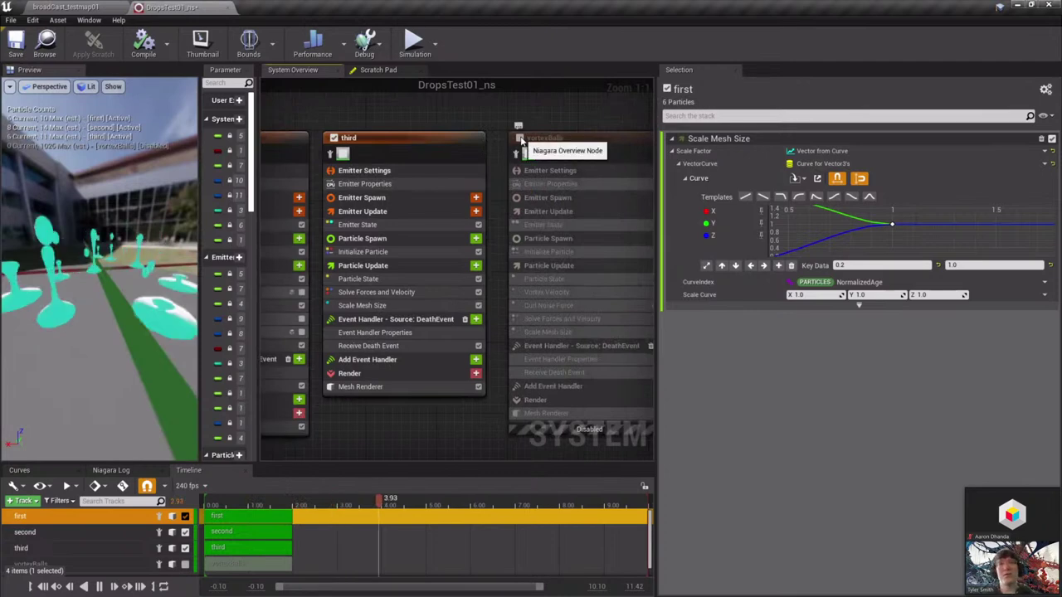
left_click(519, 138)
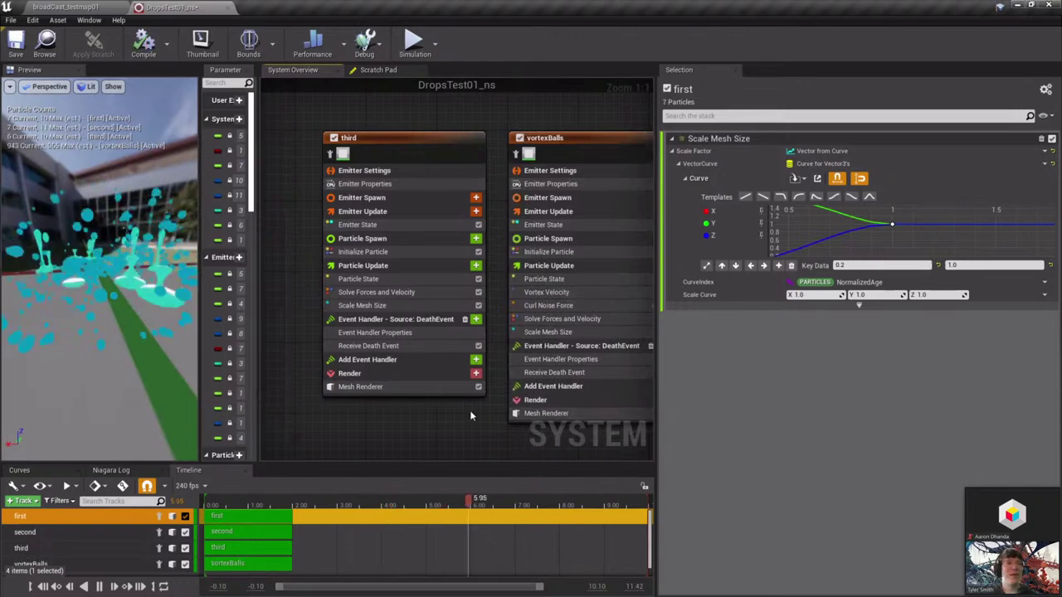
Review the vortexBalls emitter's Mesh Renderer, Vortex Velocity and Curl Noise Force settings, viewing the swirl from above
left_click(551, 413)
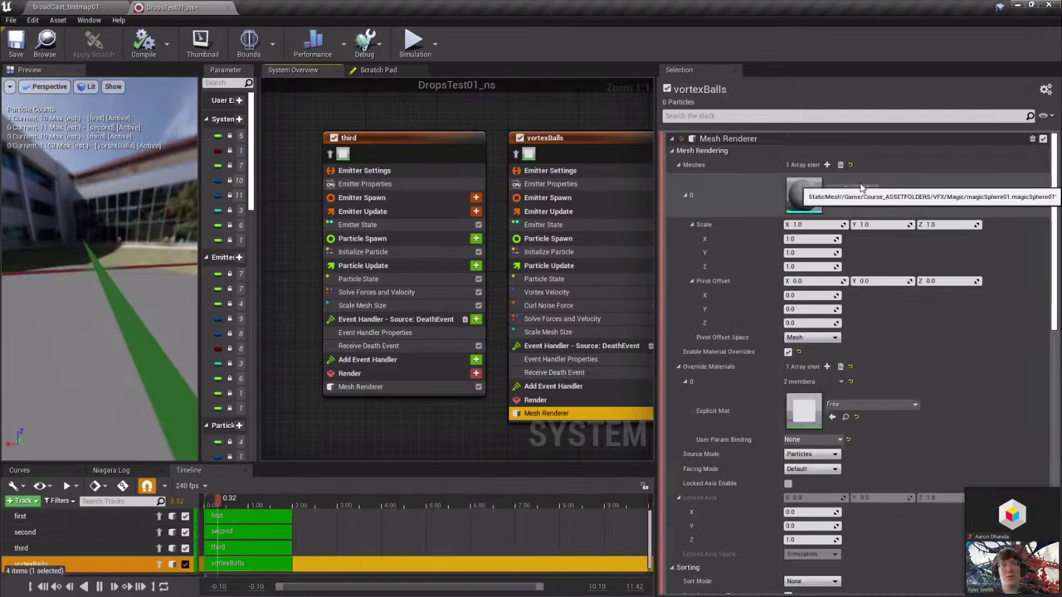
left_click(563, 292)
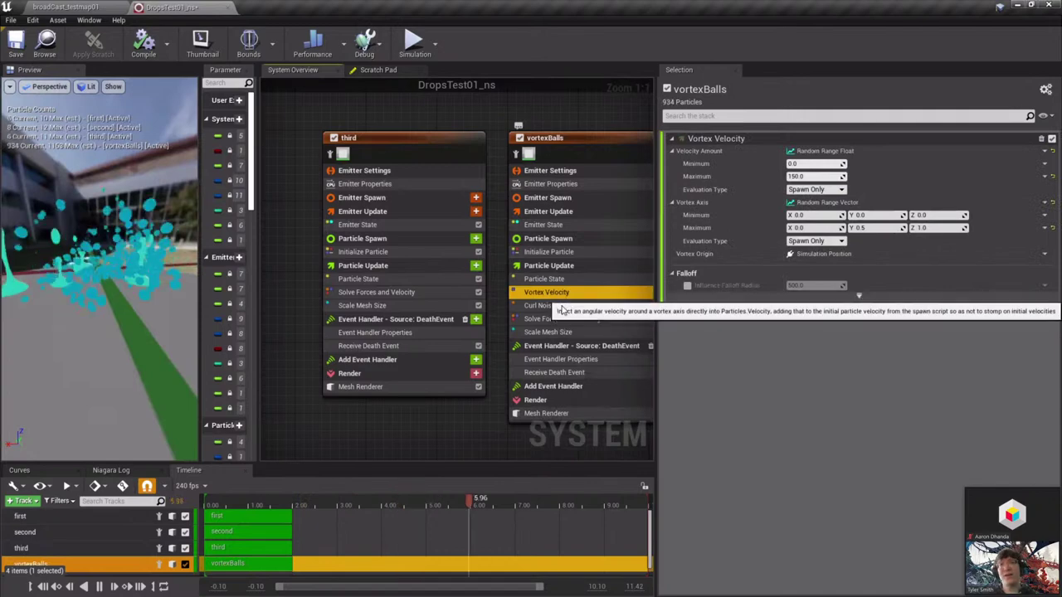
left_click(562, 307)
left_click(567, 293)
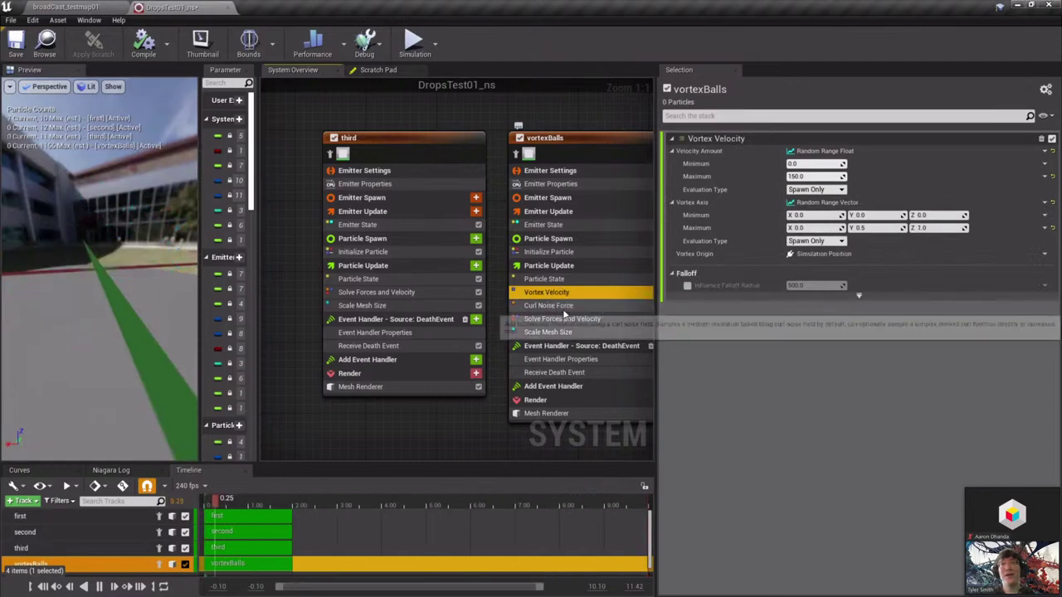
left_click(564, 307)
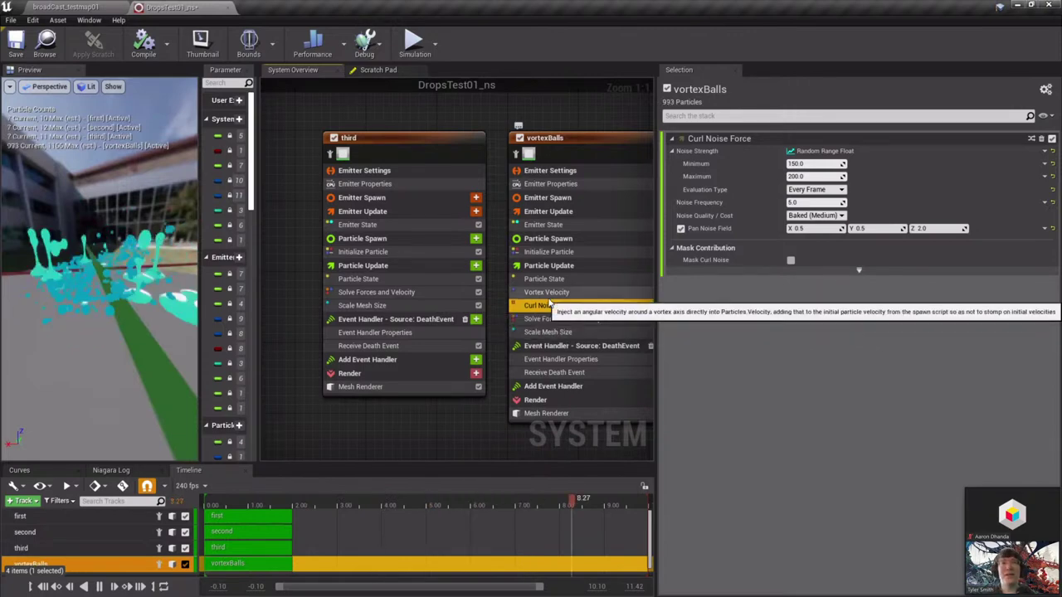
left_click(549, 297)
left_click_drag(86, 302, 53, 259)
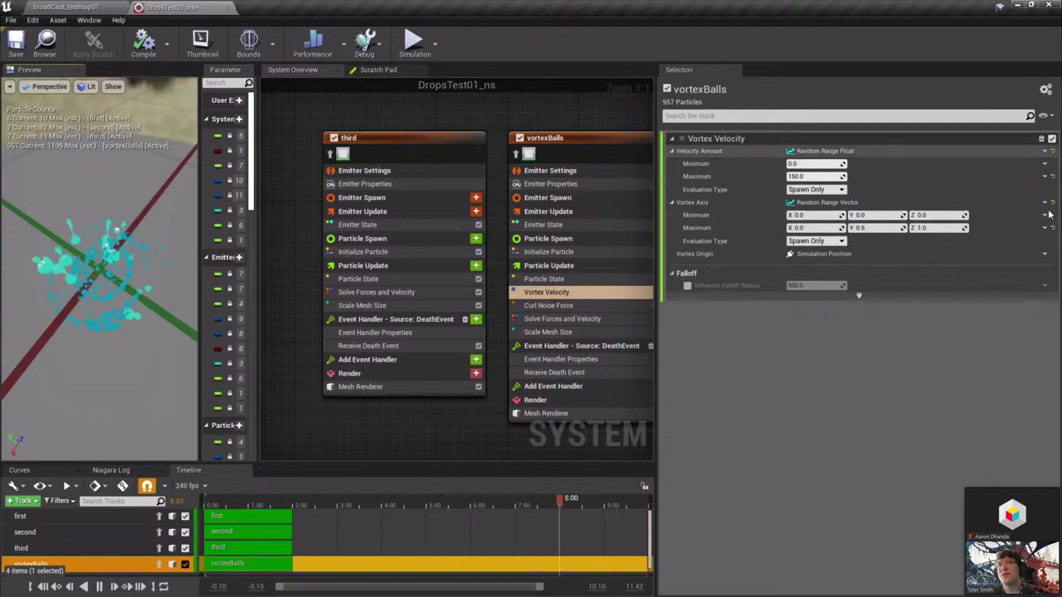
Reset the Velocity Amount of vortexBalls' Vortex Velocity and rebuild it as a Random Range Float with a maximum of 150
left_click(1052, 151)
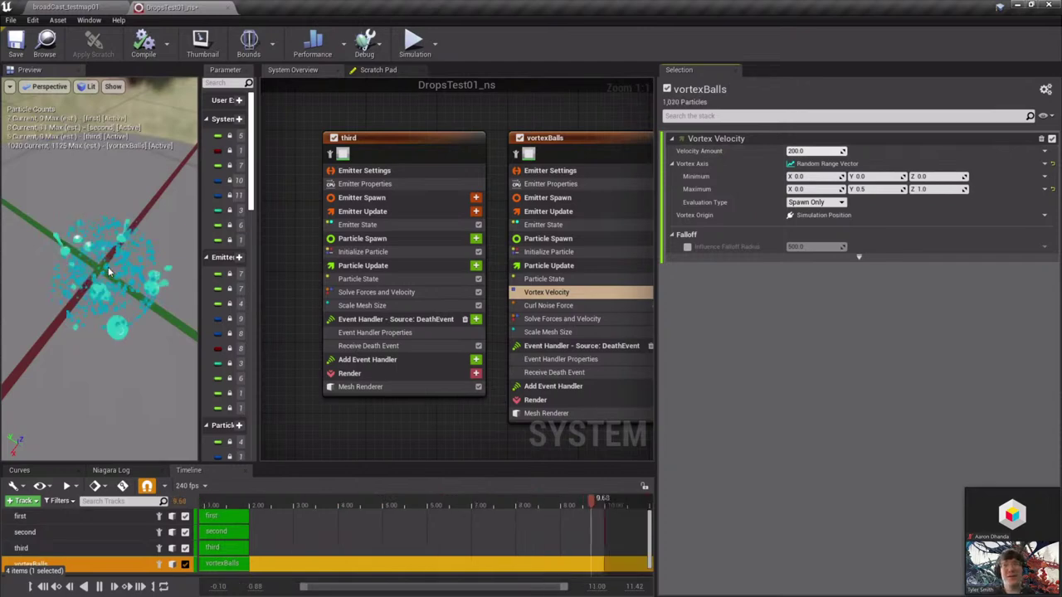
left_click(1043, 153)
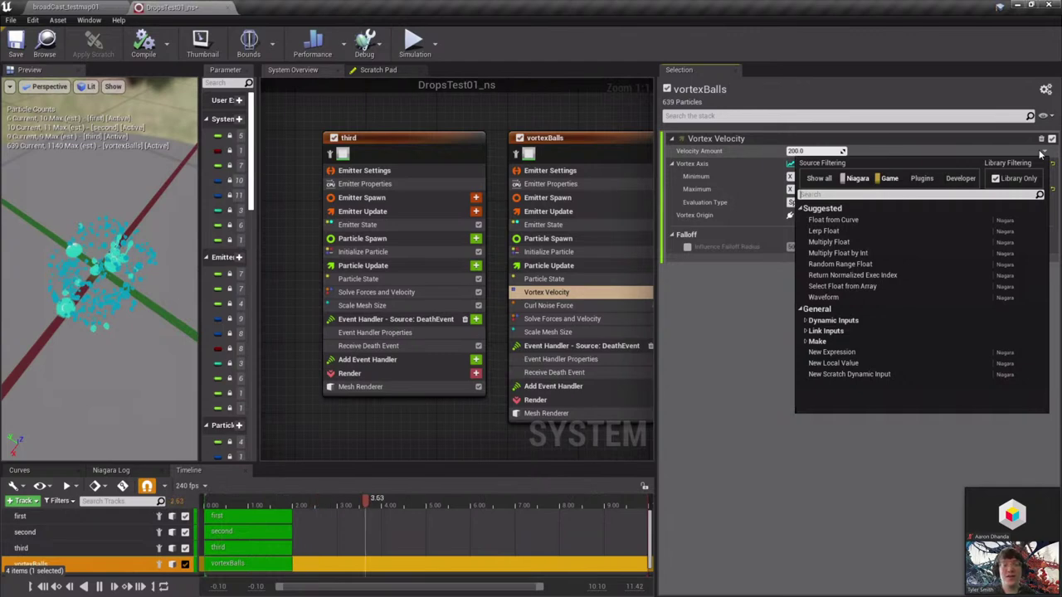
type("rand")
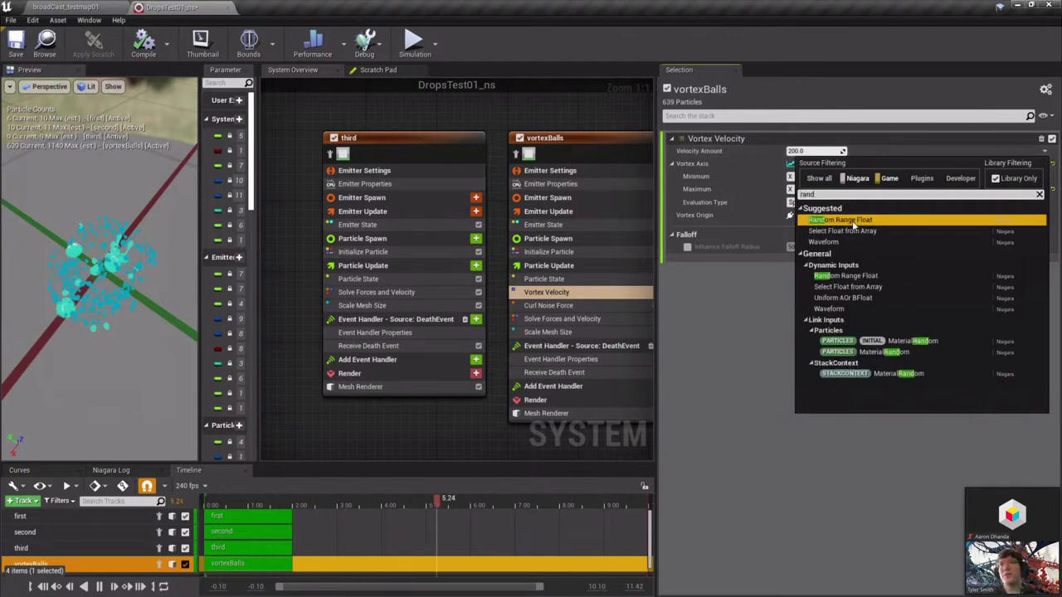
key("Return")
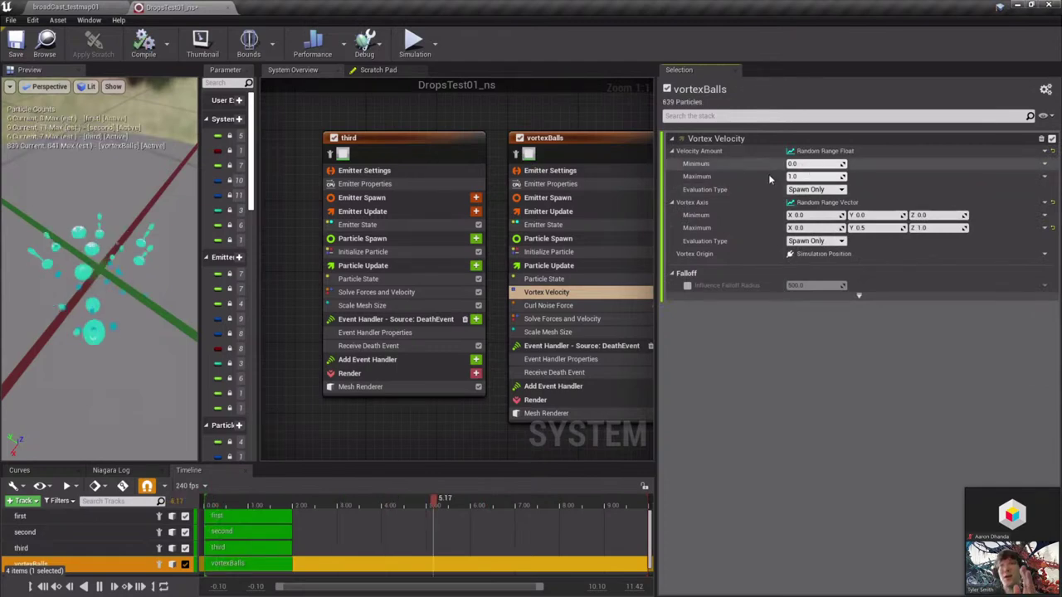
left_click(798, 177)
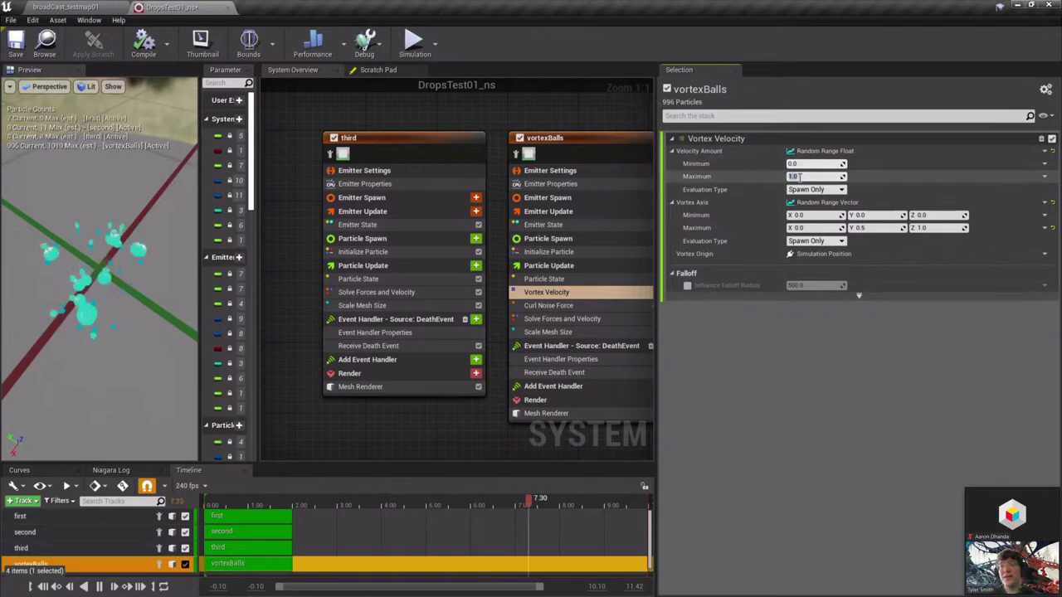
type("1500")
key("Return")
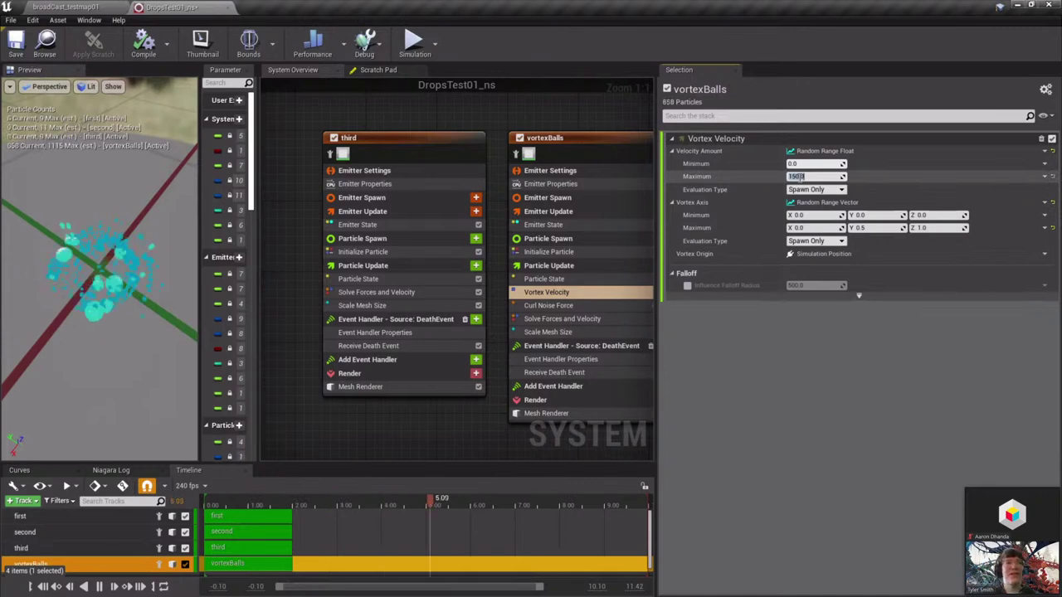
Compare the vortexBalls swirl in the preview with the Curl Noise Force module disabled and re-enabled
left_click_drag(116, 255, 141, 255)
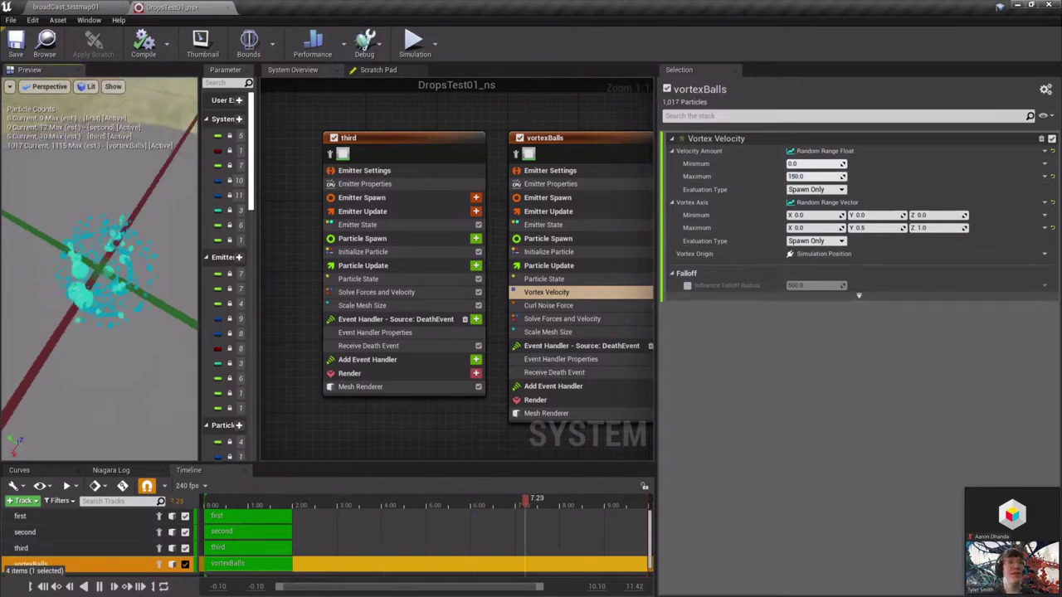
left_click_drag(64, 255, 88, 254)
scroll(64, 255, "up", 5)
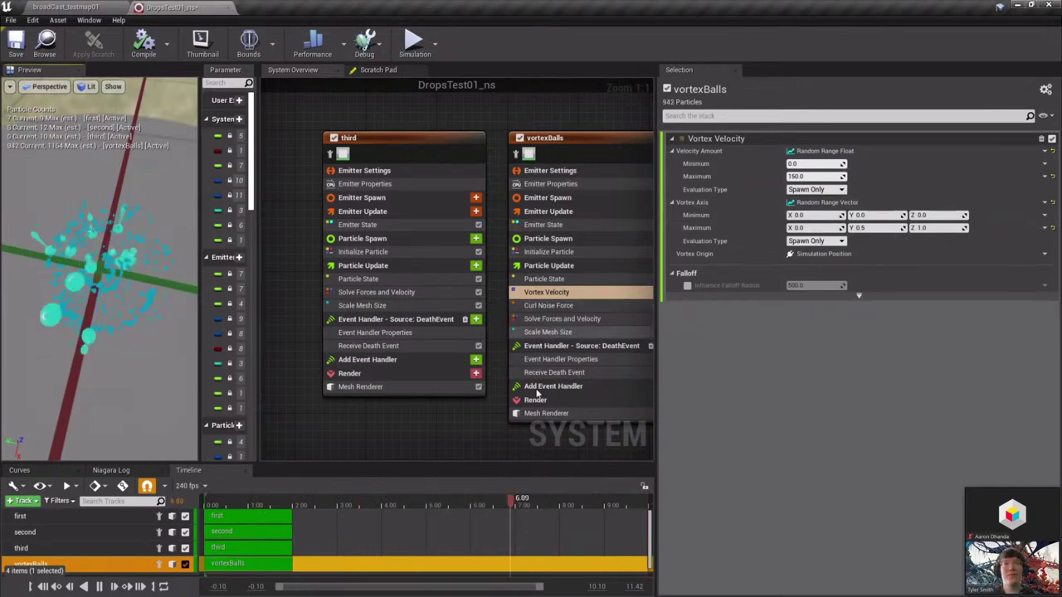
right_click_drag(537, 393, 473, 393)
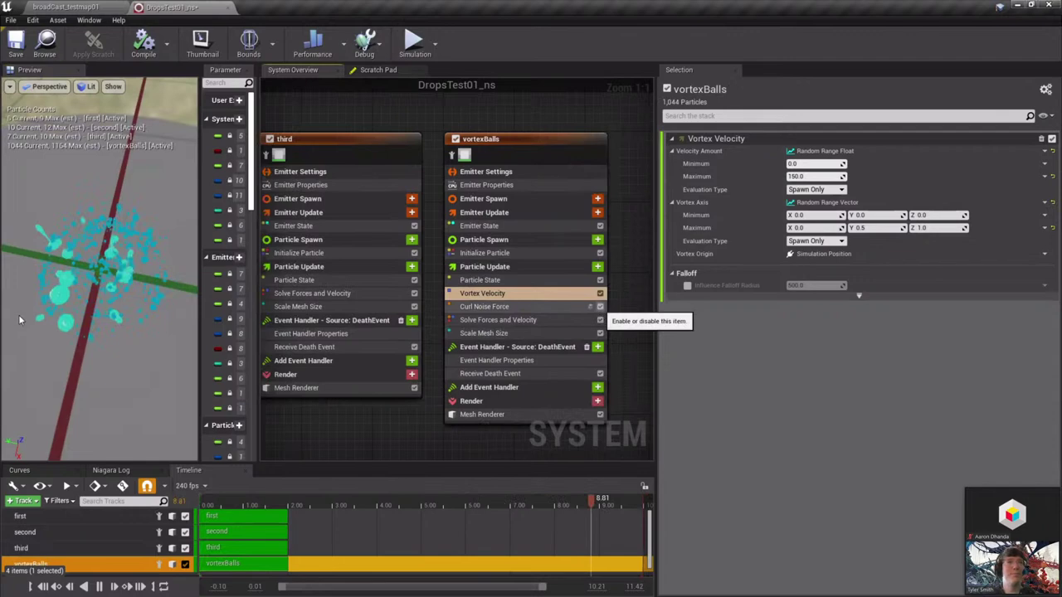
left_click(600, 307)
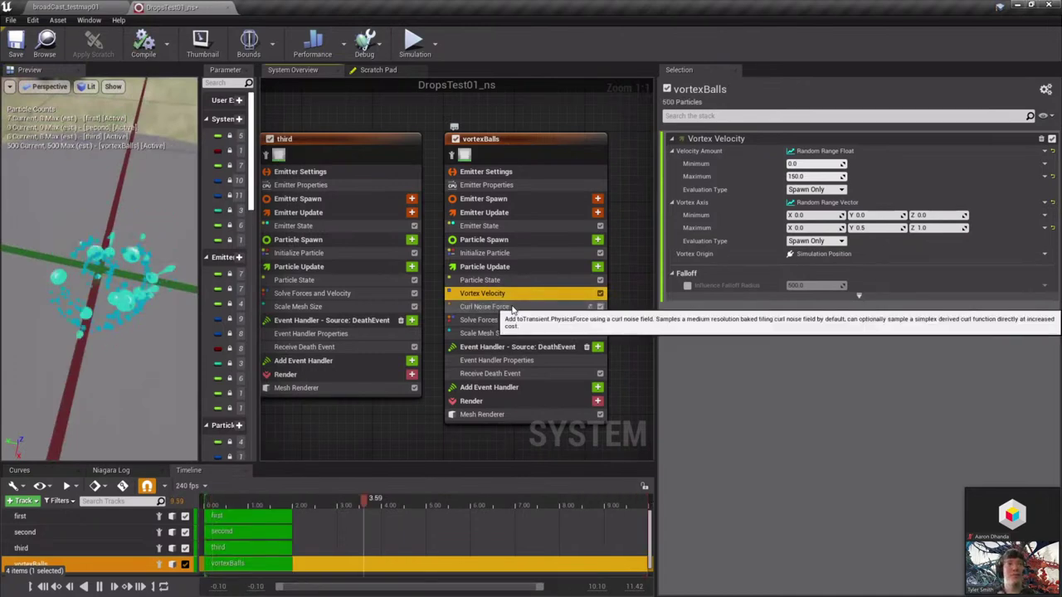
Set the maximum Noise Strength of vortexBalls' Curl Noise Force to 500 and check the effect from several preview angles
left_click(512, 308)
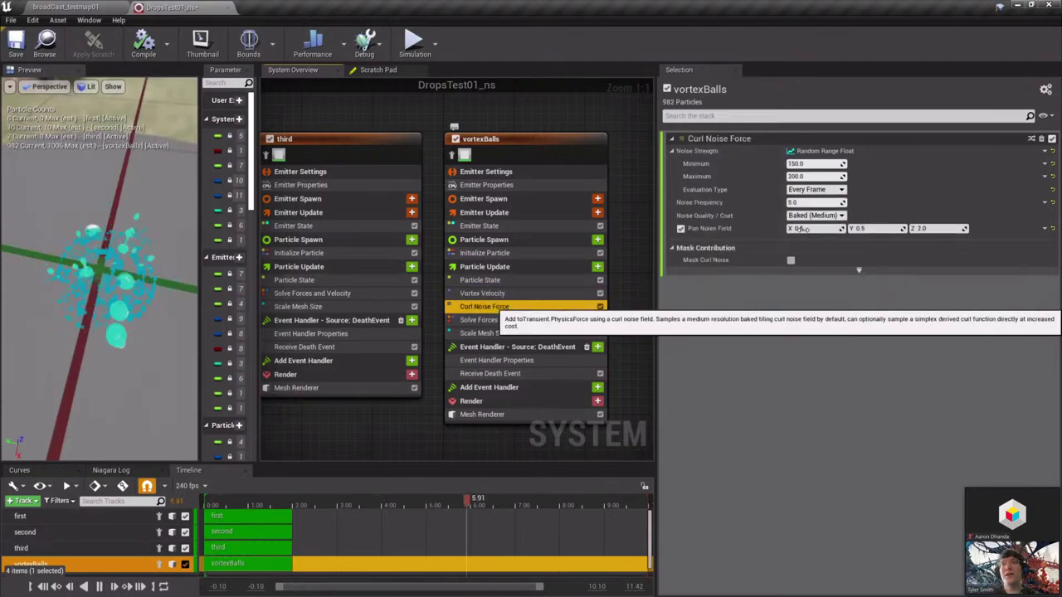
left_click(797, 176)
type("300")
key("Return")
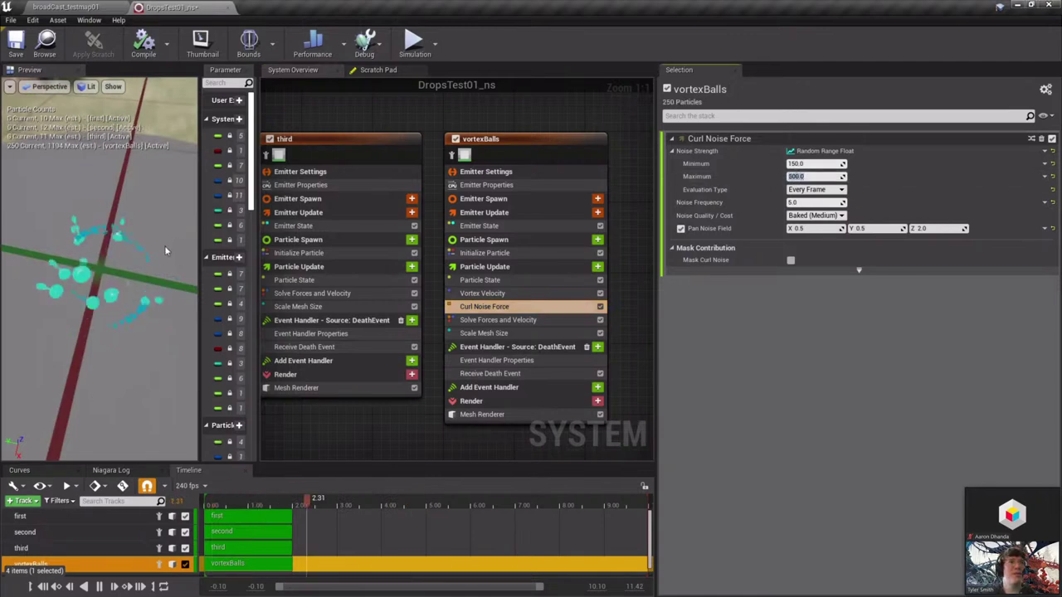
left_click_drag(172, 279, 172, 216)
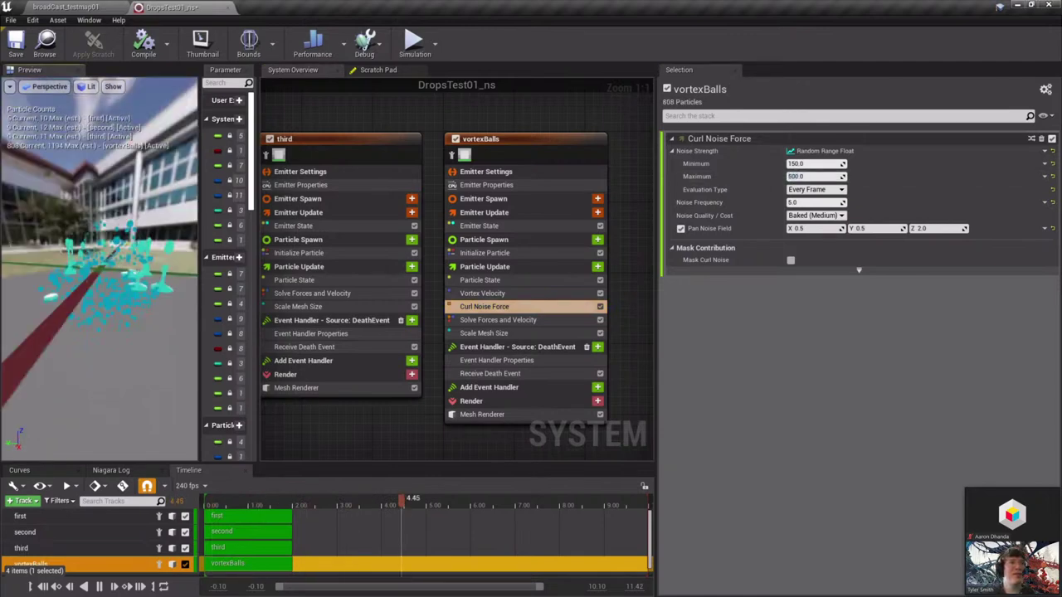
left_click_drag(173, 279, 145, 278)
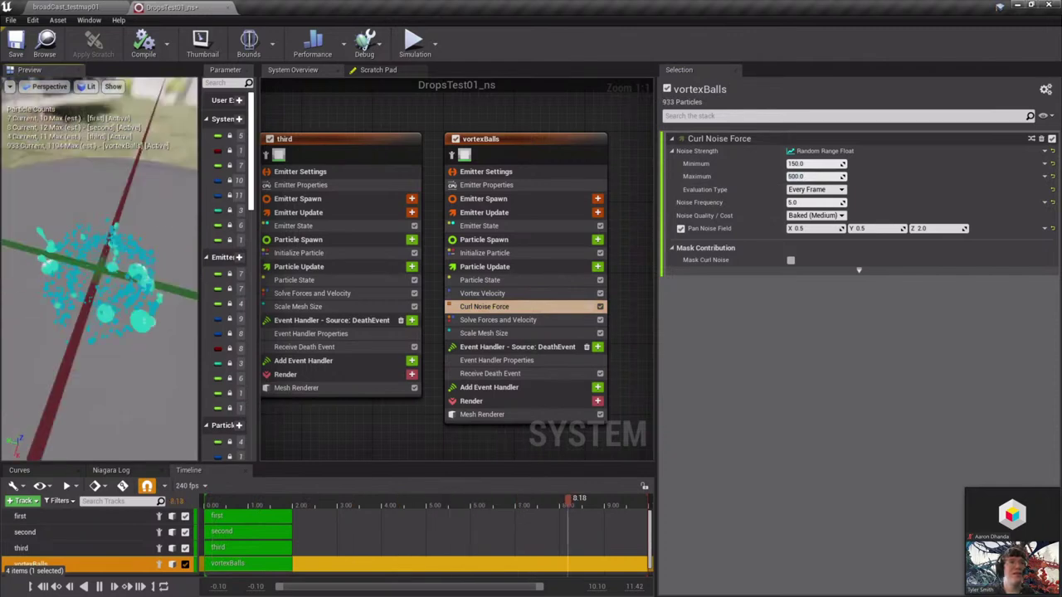
left_click_drag(100, 327, 144, 329)
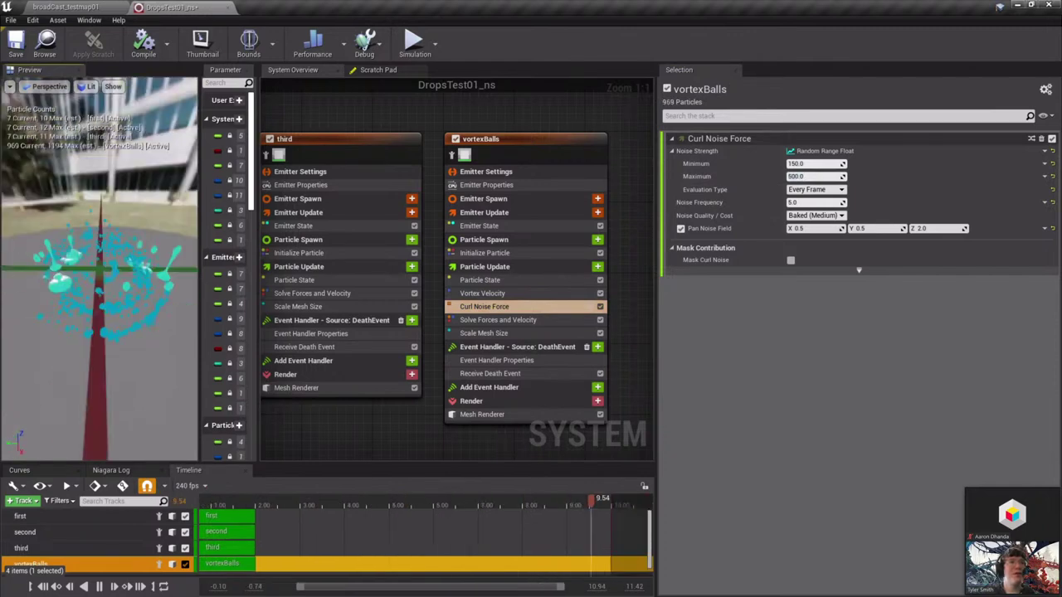
Replace vortexBalls' Scale Mesh Size float curve with an easing ramp-up template and bring the whole curve into view
left_click(497, 333)
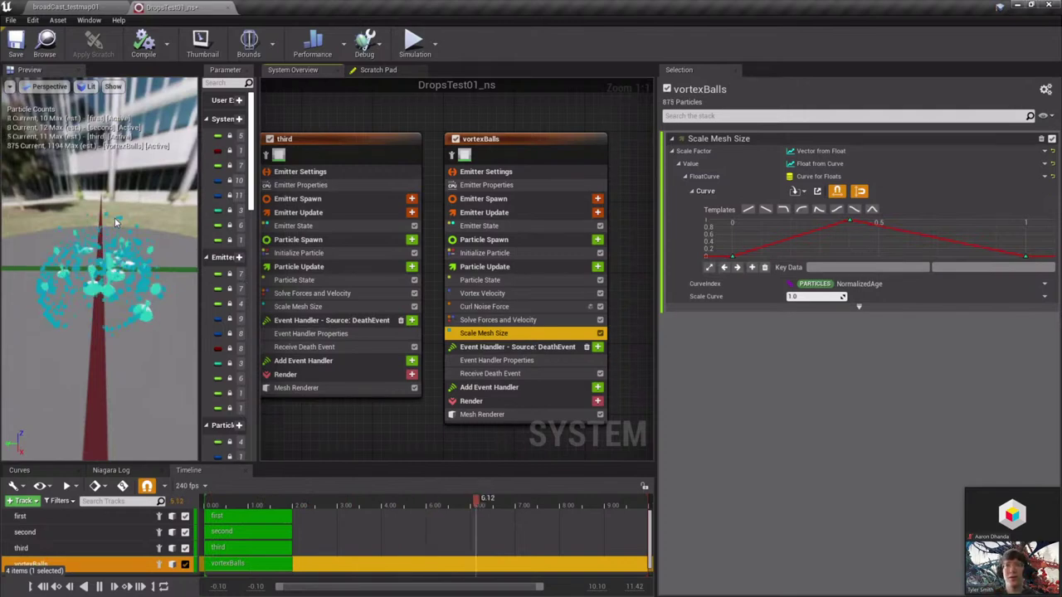
mouse_move(99, 328)
left_mouse_down()
mouse_move(112, 374)
mouse_move(98, 324)
left_mouse_up()
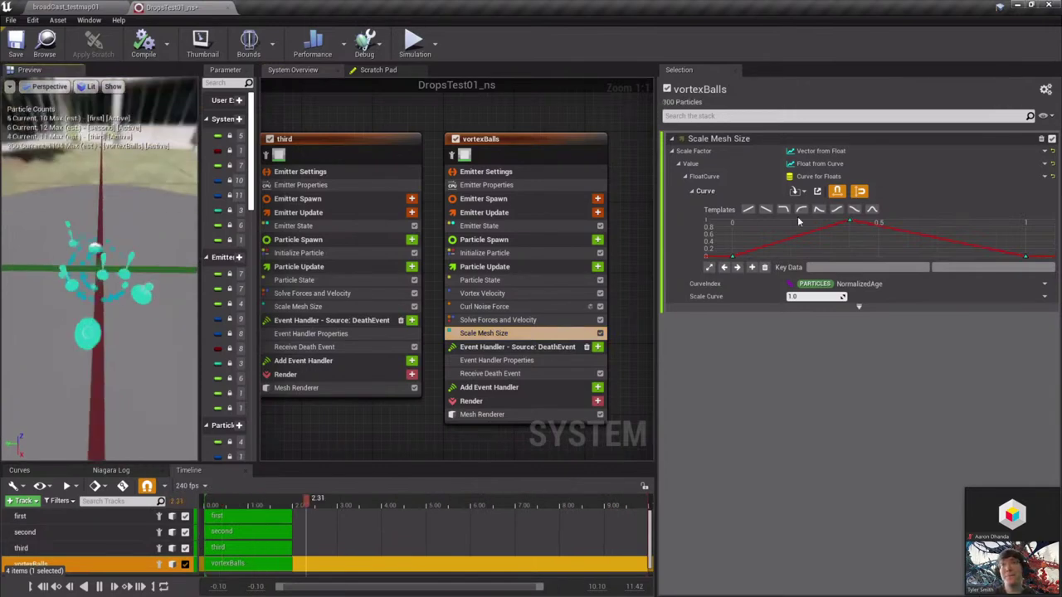
left_click(850, 222)
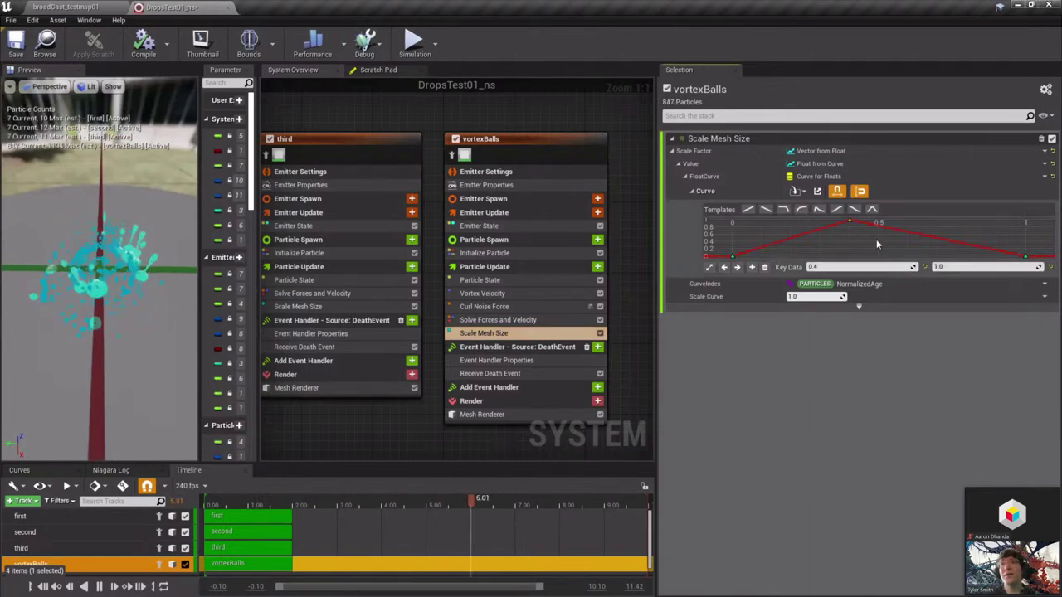
key("f")
scroll(878, 241, "down", 9)
right_click_drag(878, 241, 903, 258)
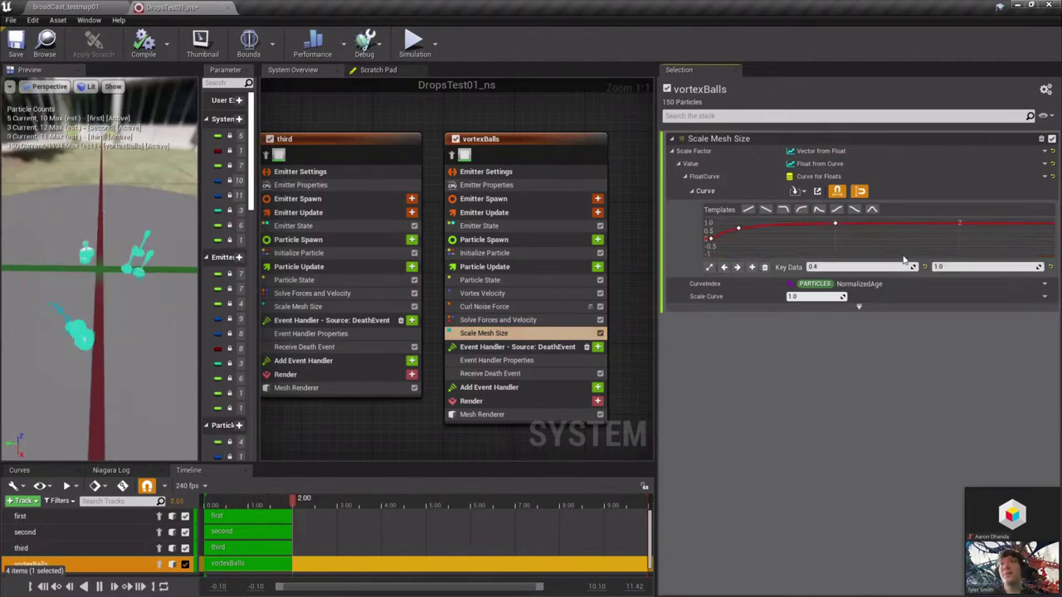
Apply the ramp-up-and-down template to vortexBalls' Scale Mesh Size curve and check the effect in the broadCast_testmap01 level
scroll(896, 248, "up", 1)
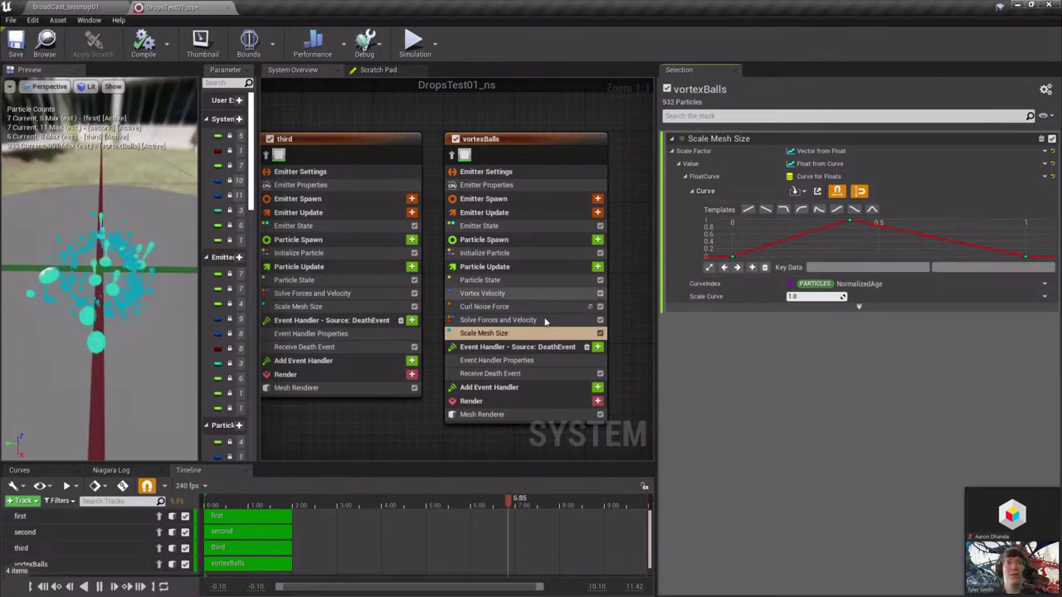
left_click(86, 9)
key("Escape")
right_click_drag(519, 298, 549, 332)
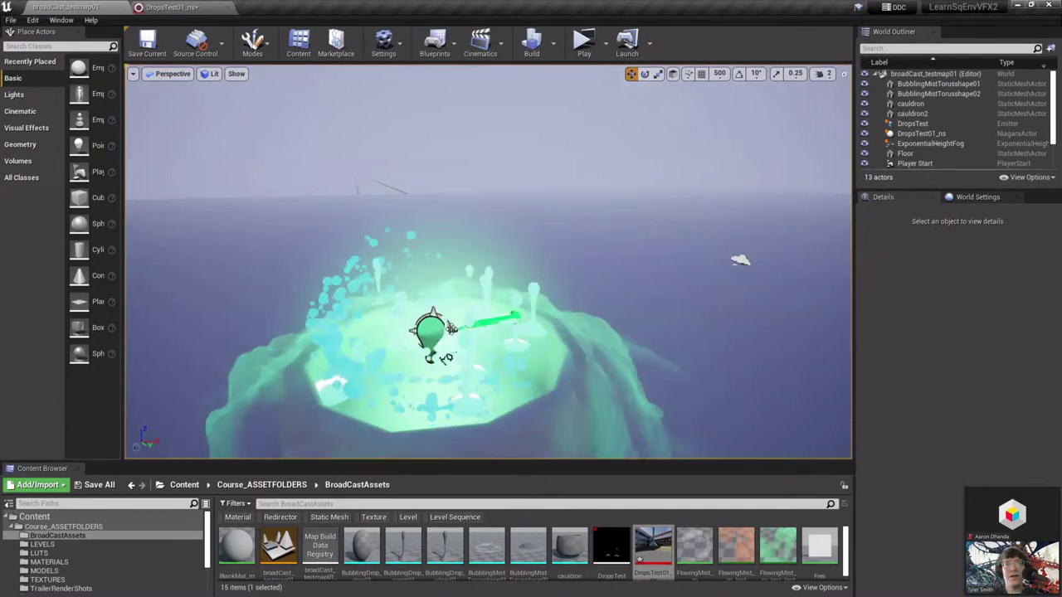
Shift the DropsTest01_ns actor slightly to centre it in the green cauldron and check its placement from several angles
left_click(444, 347)
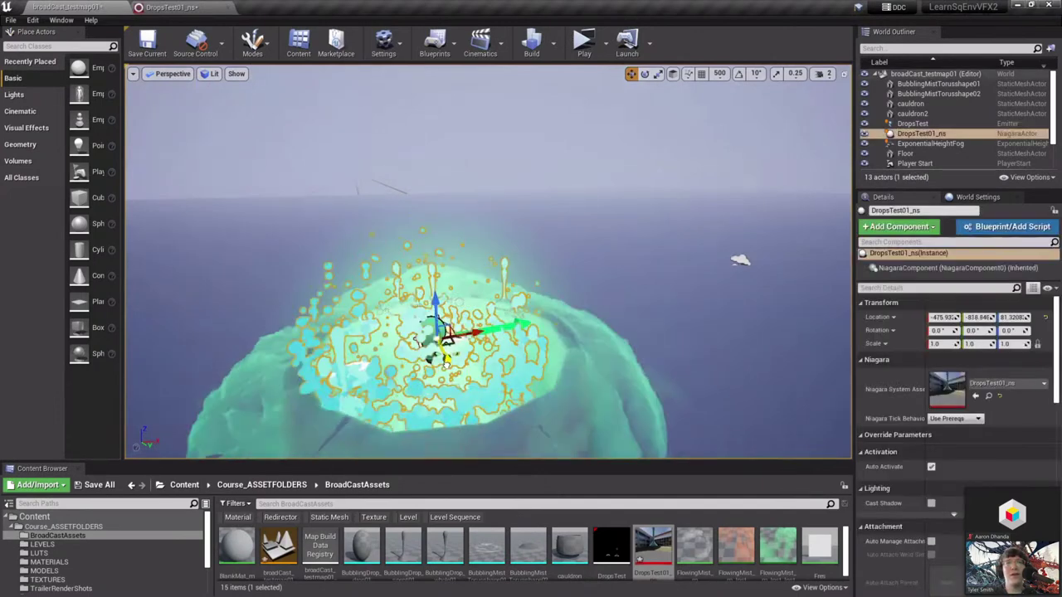
left_click_drag(447, 352, 450, 362)
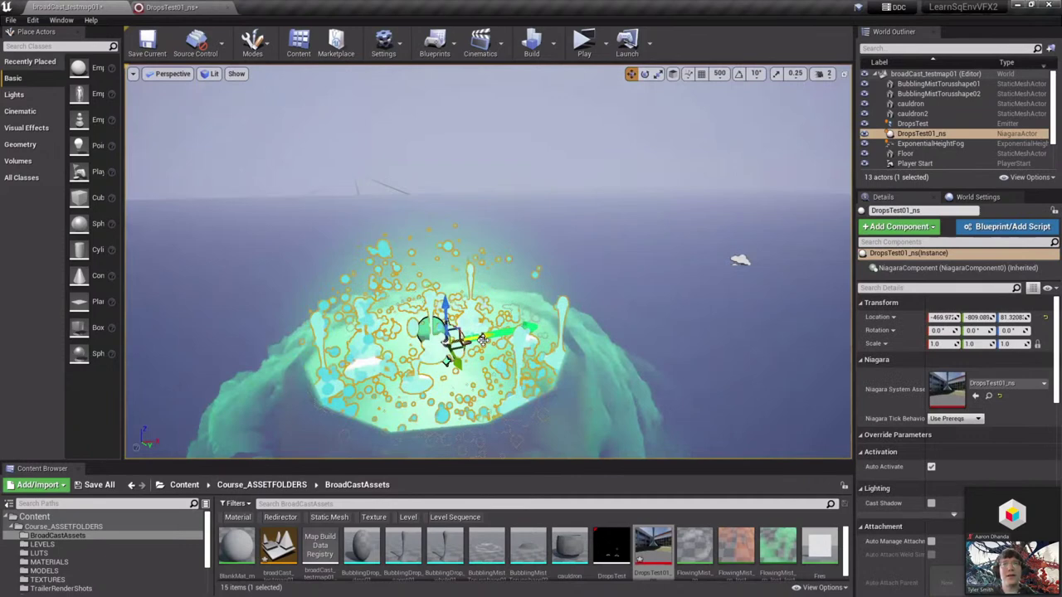
key("Escape")
right_click_drag(480, 336, 448, 390)
key("s")
key("w")
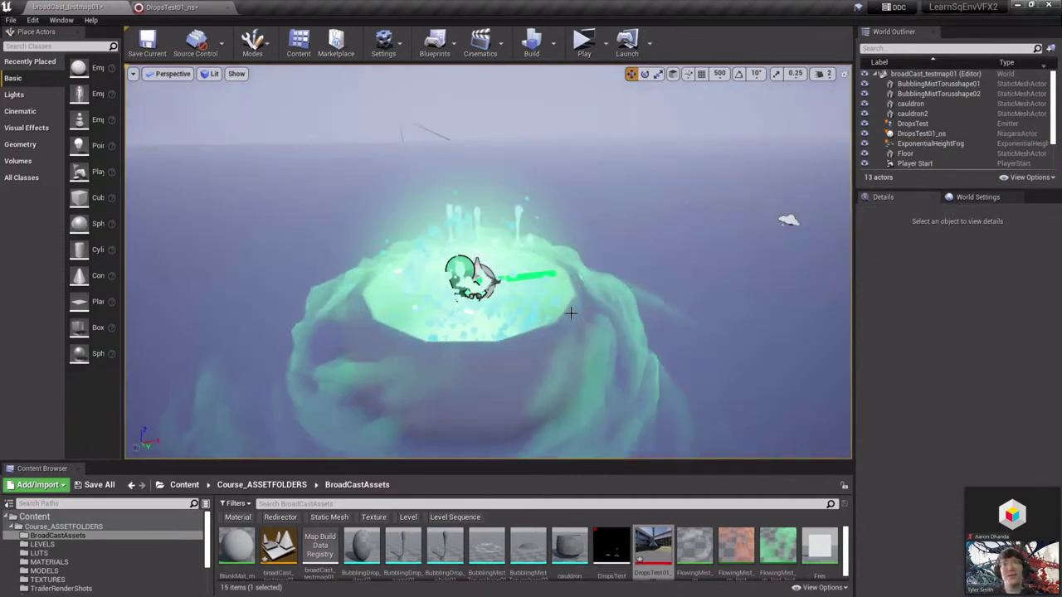
right_click_drag(571, 314, 571, 307)
key("w")
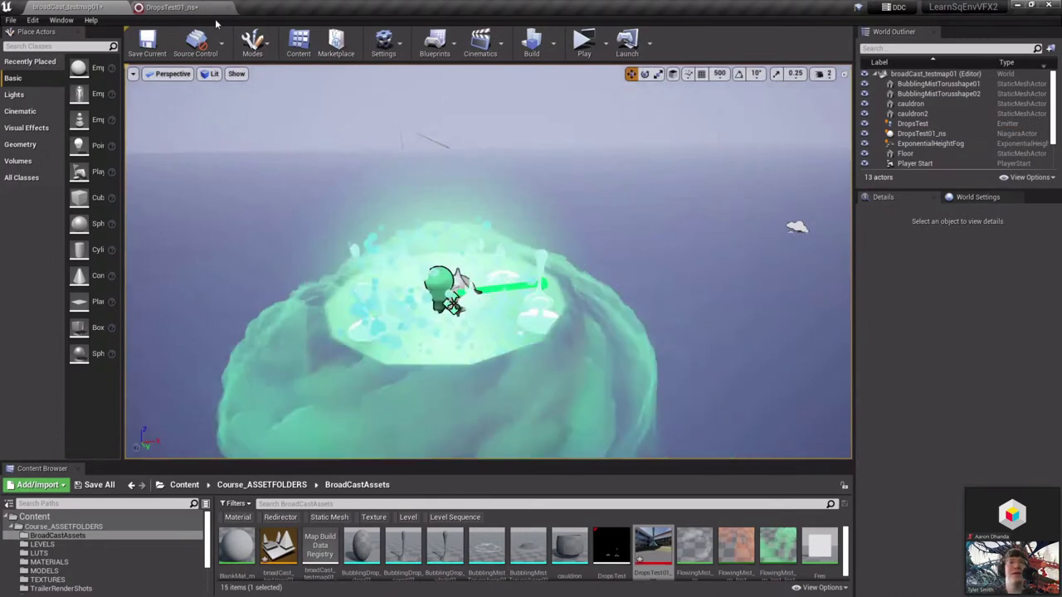
Set the Sphere Radius of the first emitter's Sphere Location in DropsTest01_ns to 90 and save the system
left_click(170, 8)
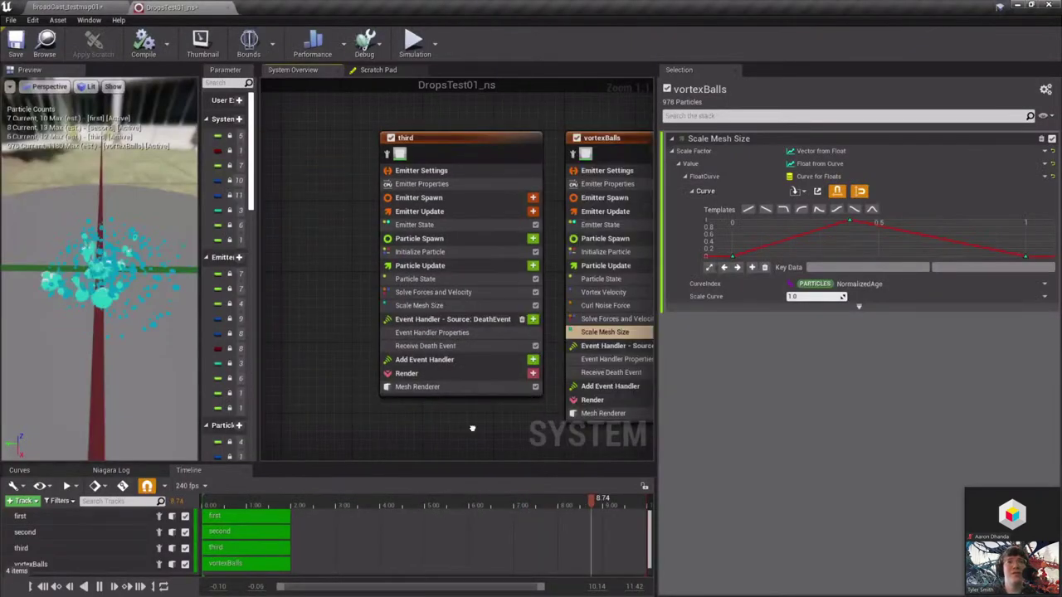
right_click_drag(472, 428, 651, 400)
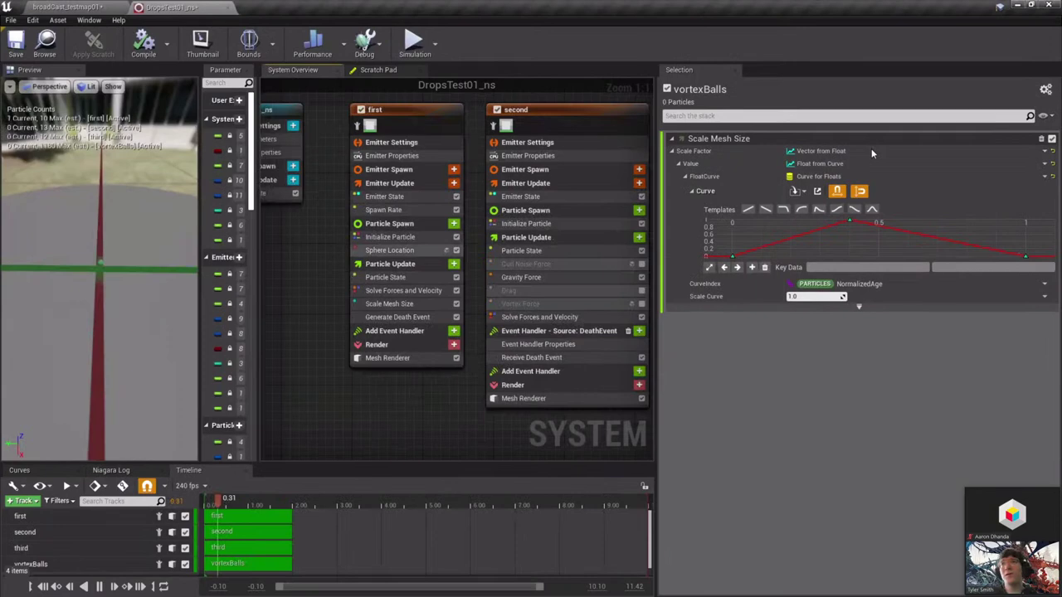
left_click(389, 250)
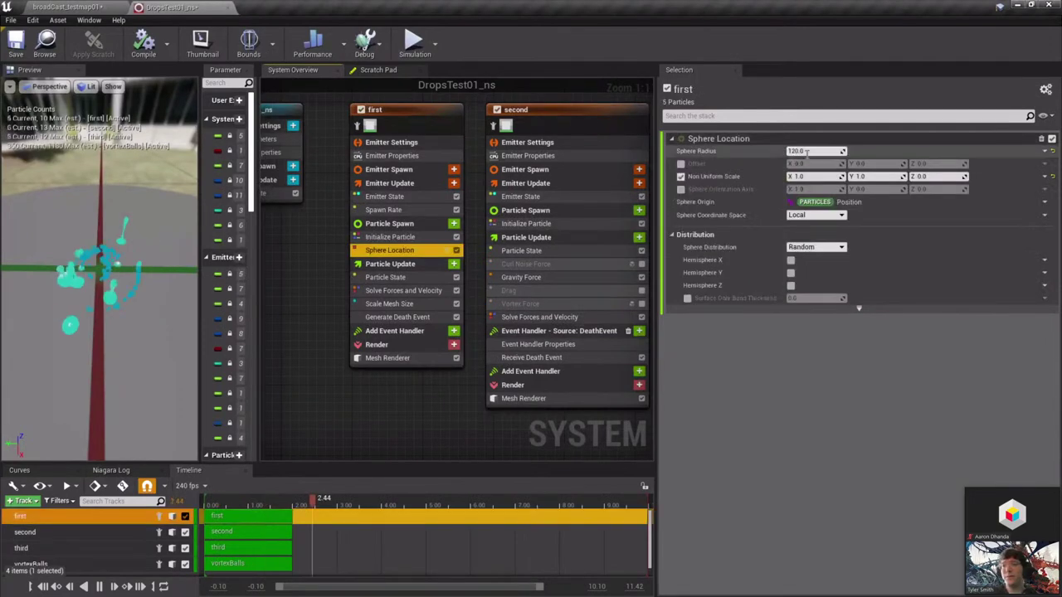
type("90")
key("Return")
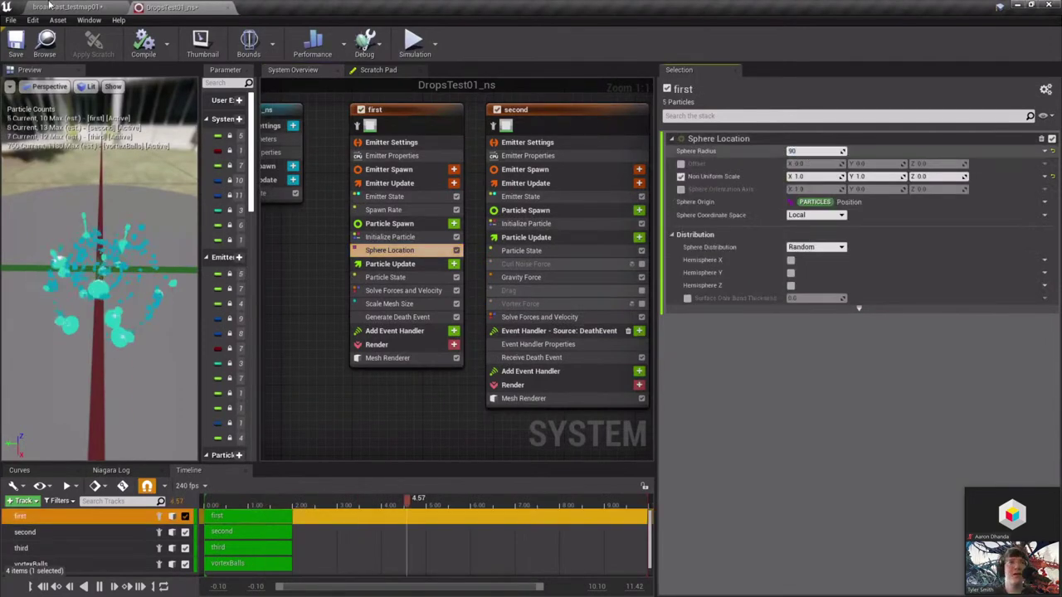
left_click(15, 48)
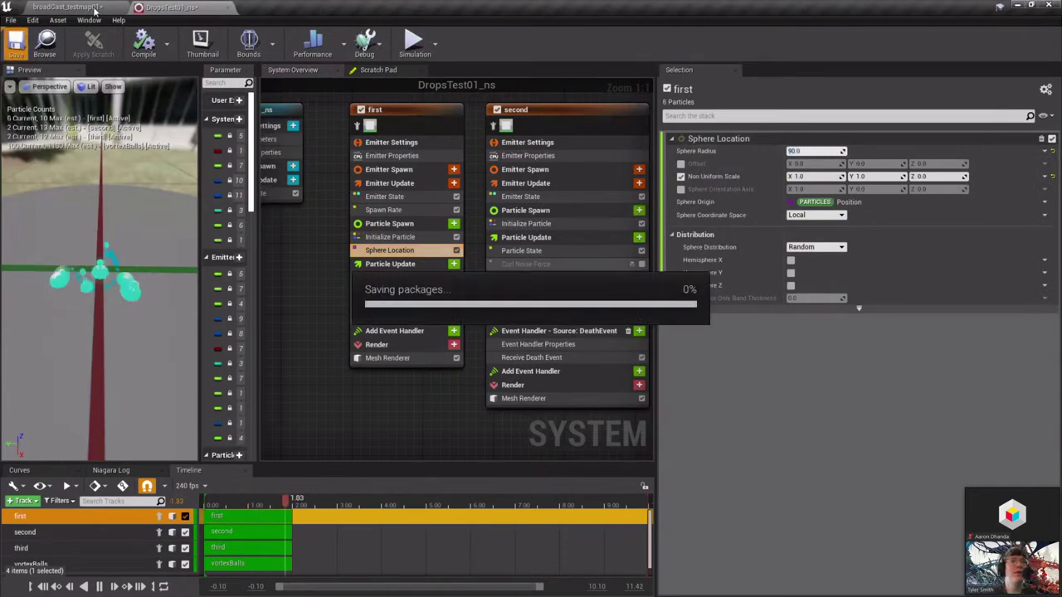
Inspect the updated DropsTest01_ns effect in the green cauldron within the level, then compare it with the orange cauldron
left_click(95, 8)
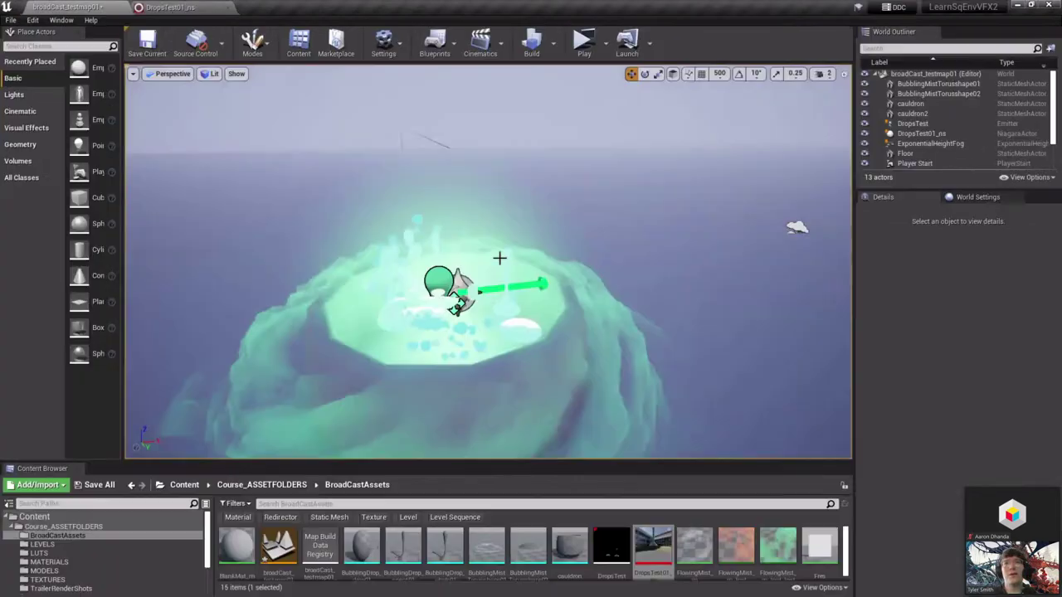
left_click(454, 283)
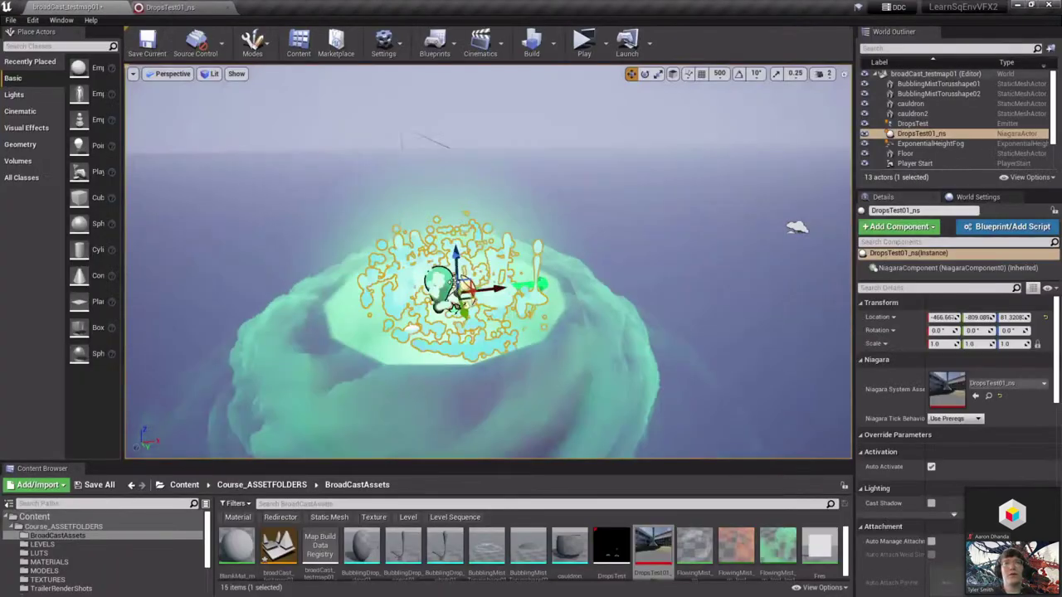
key("Escape")
right_click_drag(509, 336, 505, 290)
right_click_drag(505, 339, 546, 432)
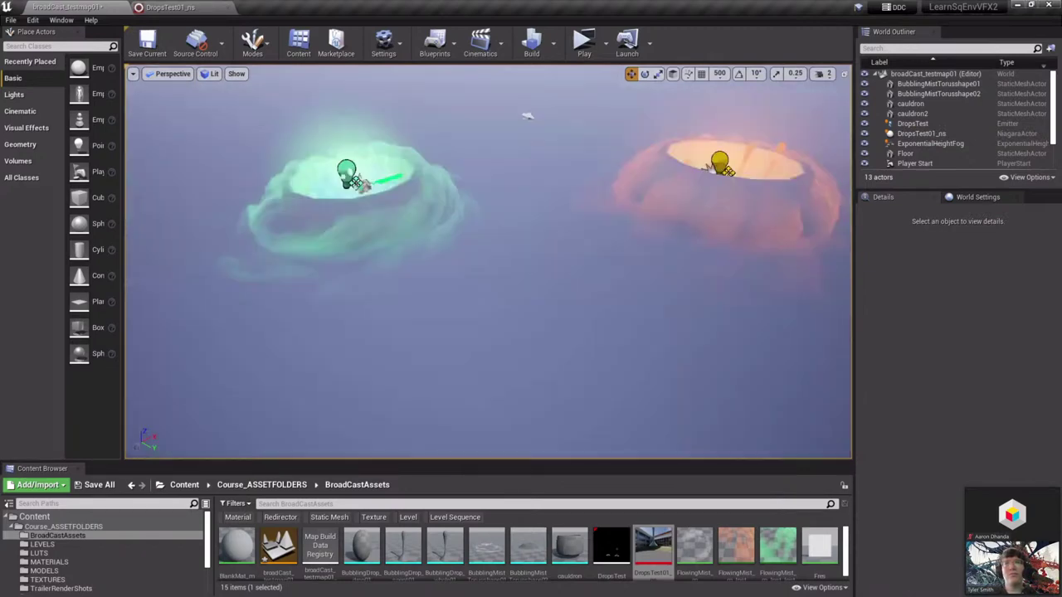
right_click_drag(442, 394, 442, 282)
right_click_drag(441, 394, 408, 394)
key("d")
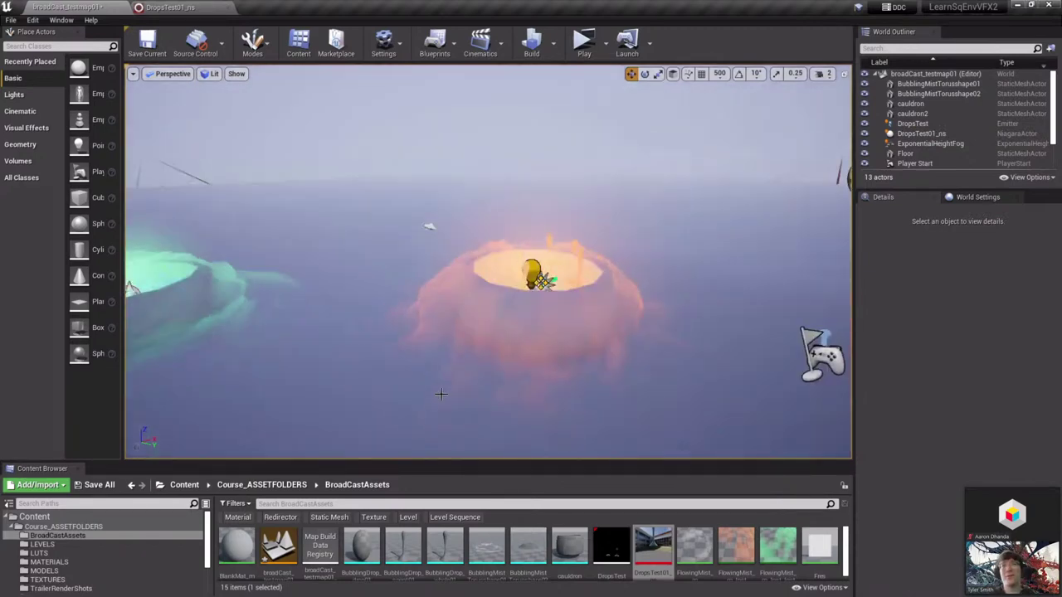
Select the orange cauldron and present both cauldrons in a full-screen viewport with the editor icons hidden
left_click(477, 305)
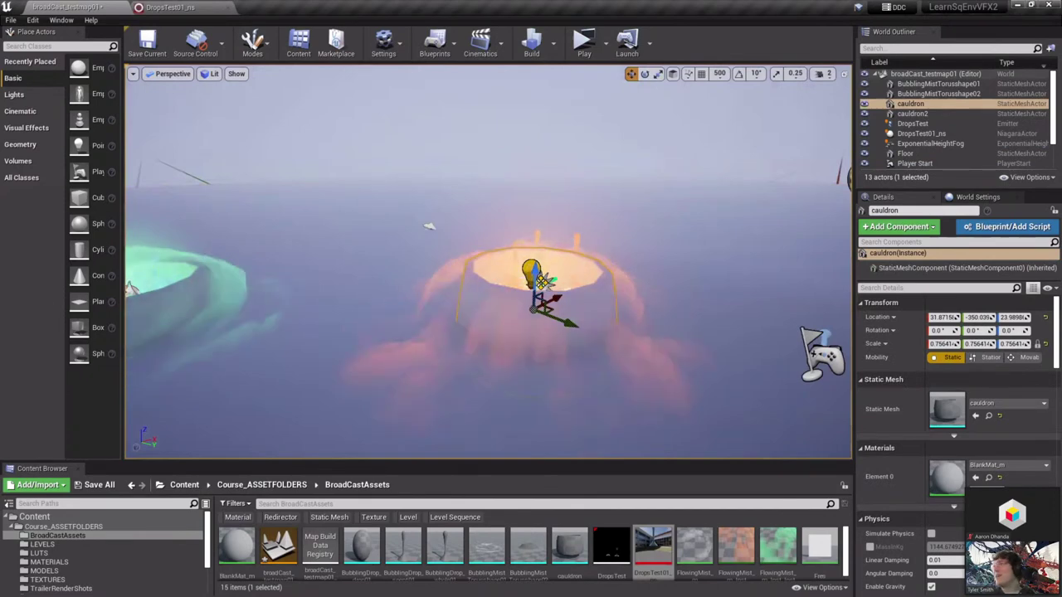
right_click_drag(488, 261, 308, 270)
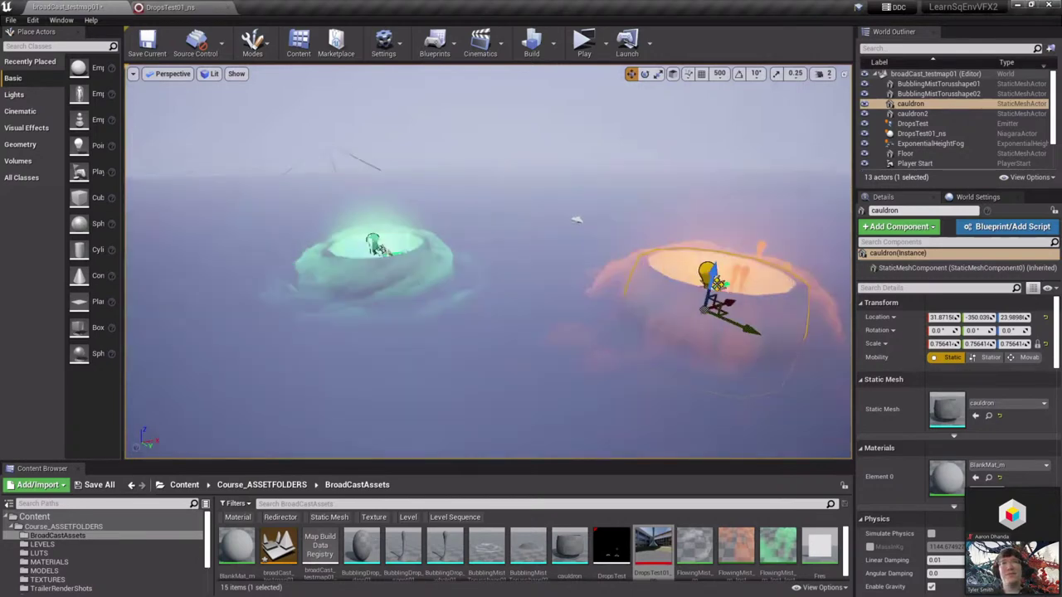
right_click_drag(488, 261, 543, 266)
right_click_drag(407, 265, 438, 265)
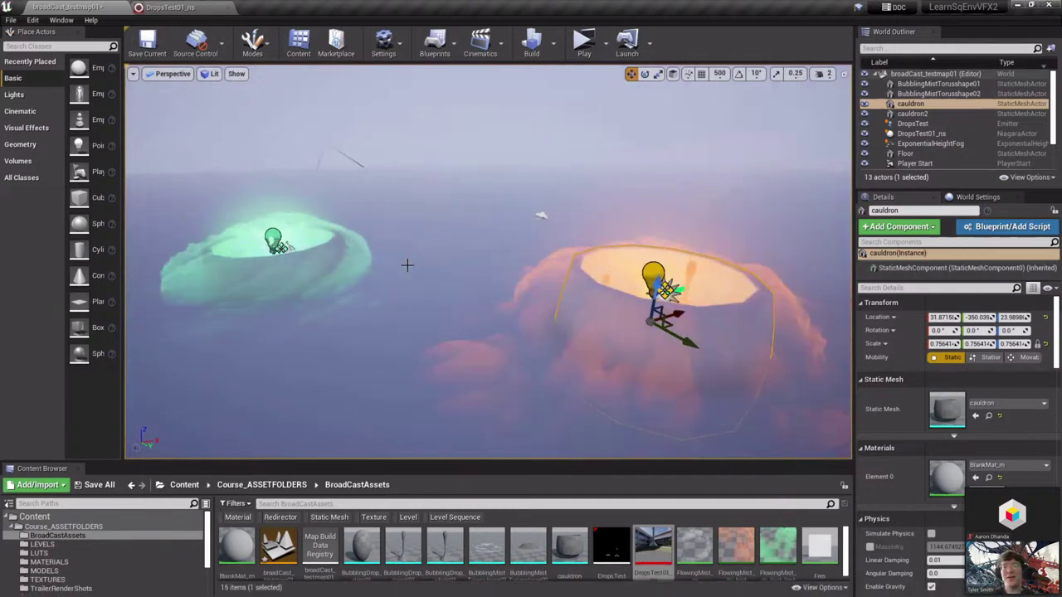
key("F11")
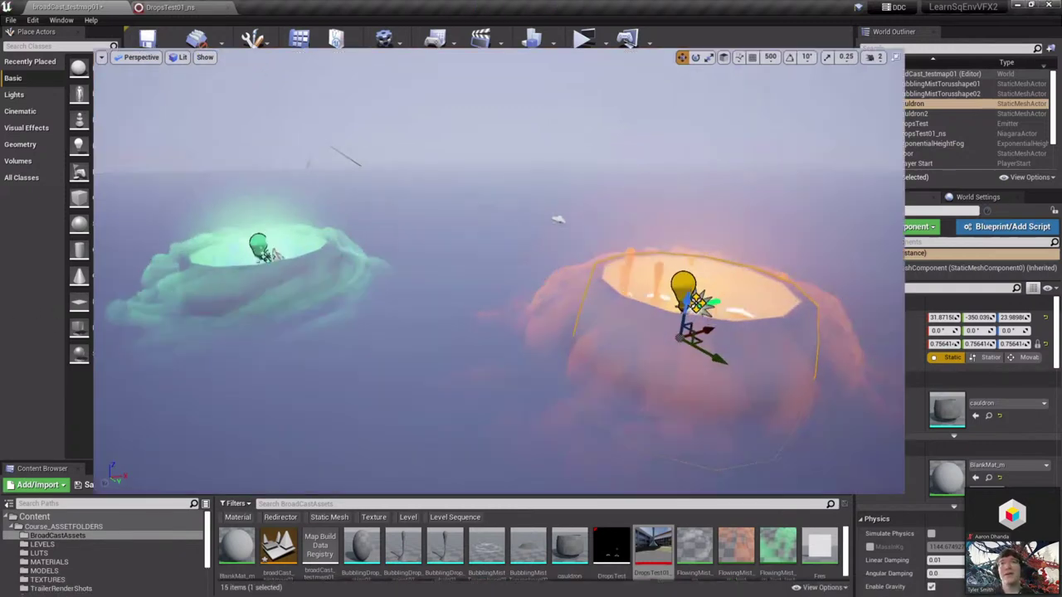
key("g")
right_click_drag(484, 310, 464, 357)
right_click_drag(536, 328, 581, 299)
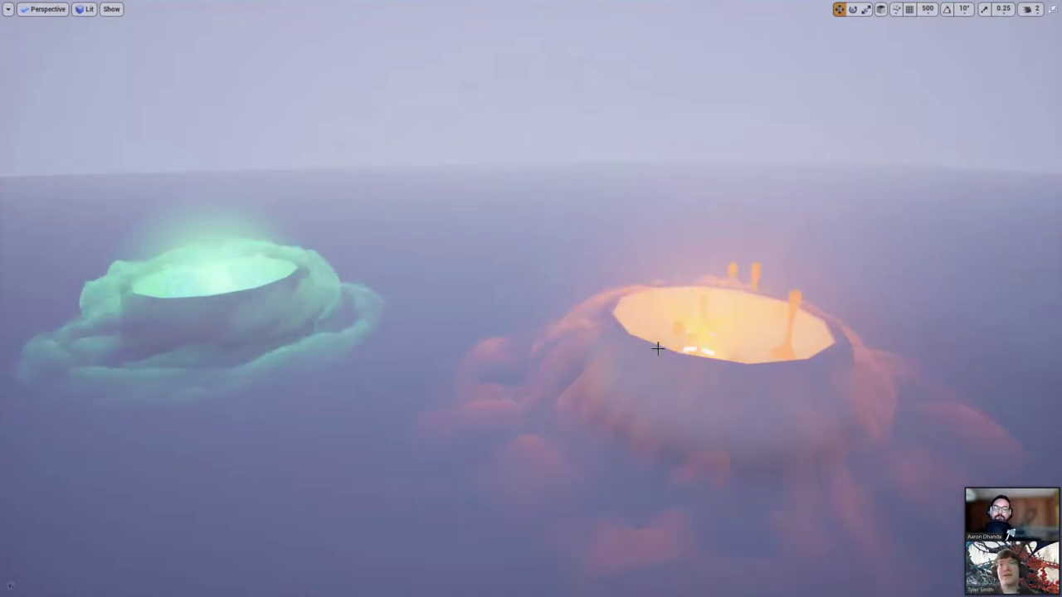
key("Escape")
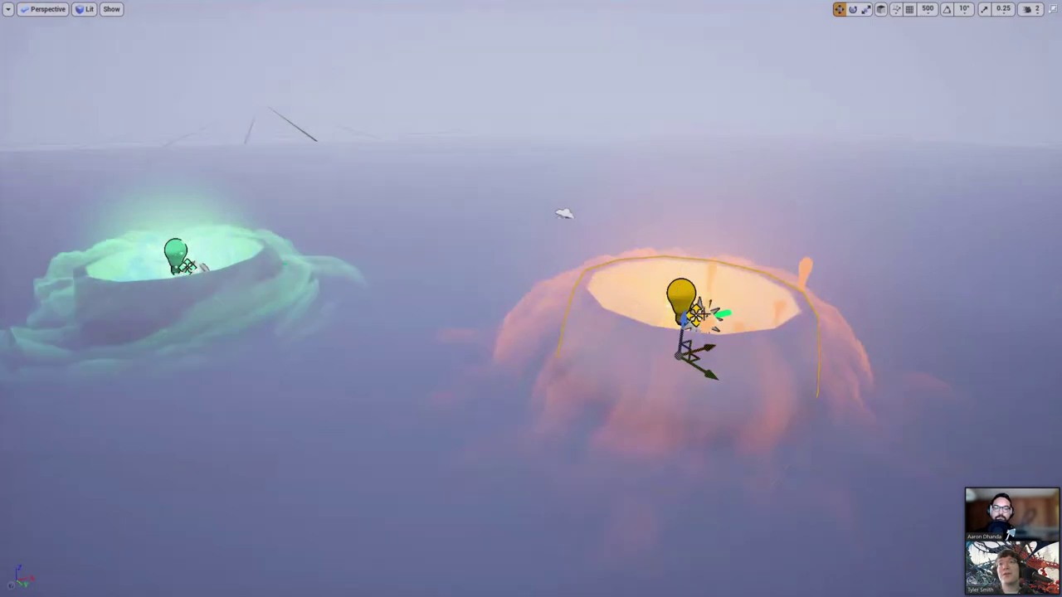
Duplicate the orange cauldron together with its light, drops and mist to two spots further back in the scene
left_click_drag(720, 331, 459, 209, "alt")
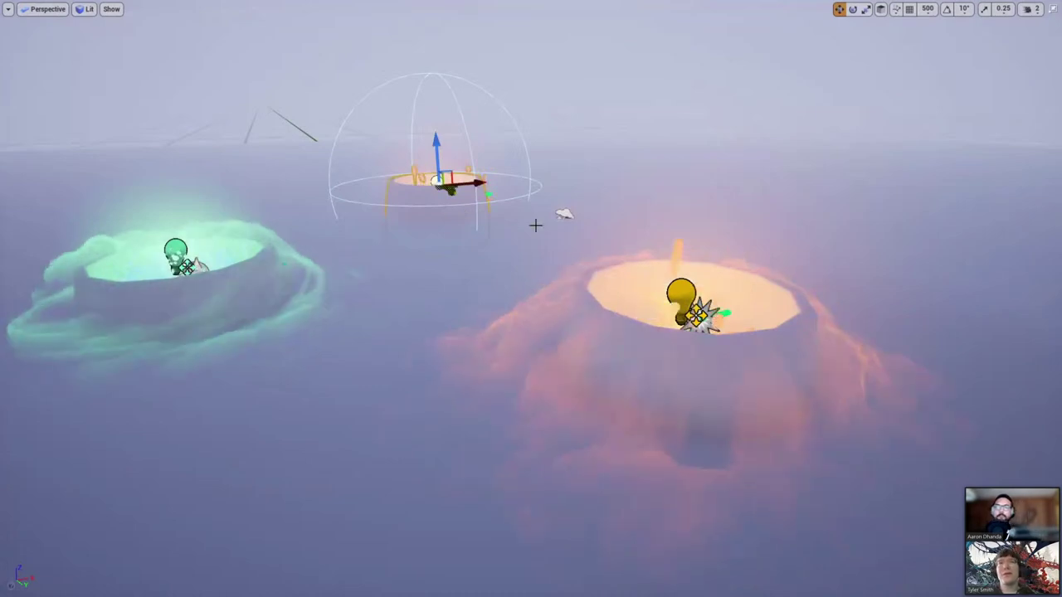
left_click(693, 344)
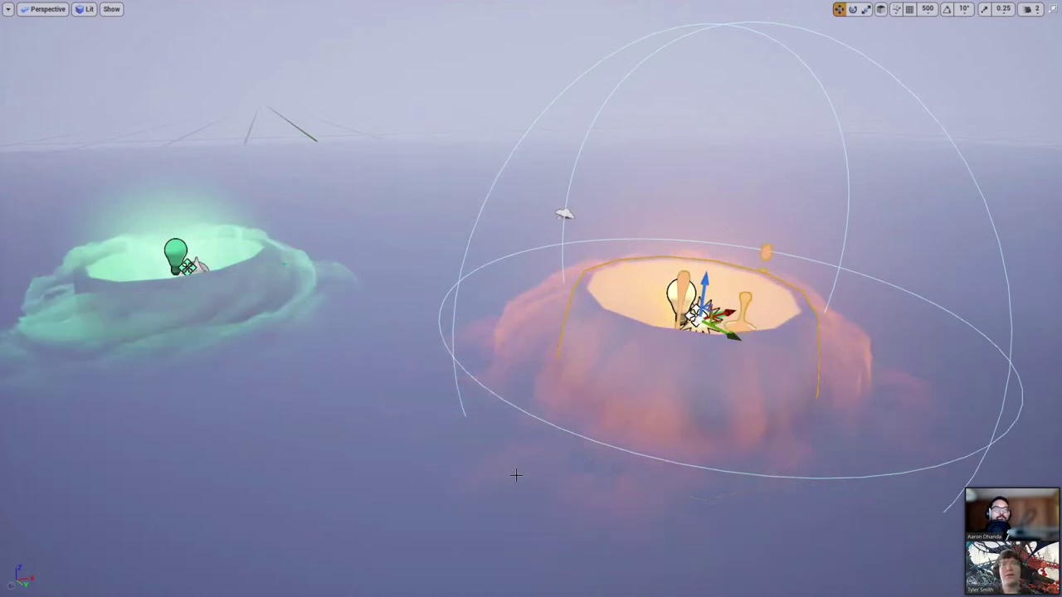
left_click(756, 387)
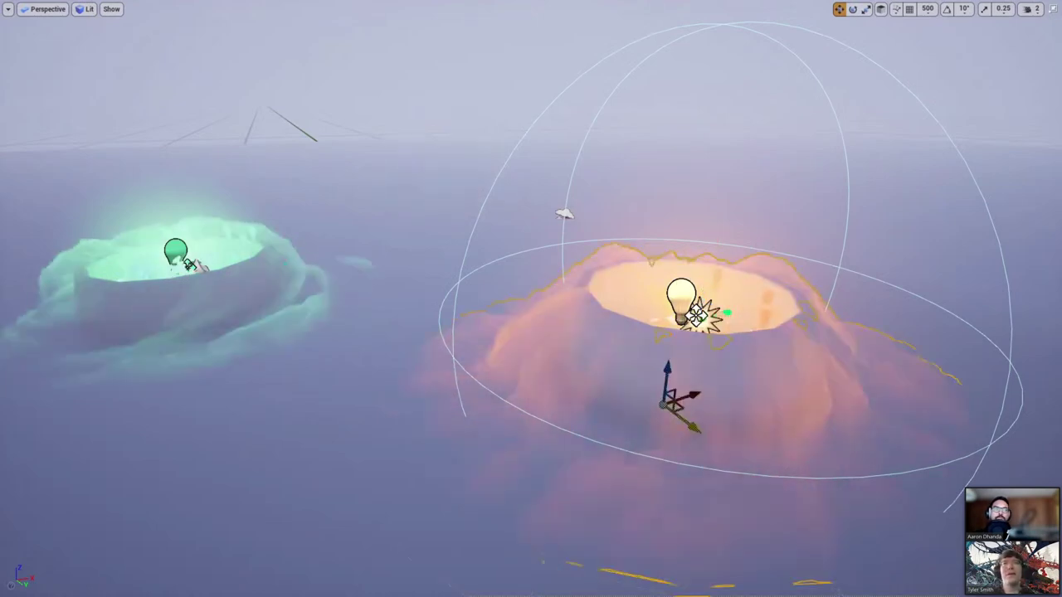
key("ctrl+z")
left_click_drag(450, 171, 856, 235, "alt")
Place a copy of the orange mist shape between the cauldrons, scaled to about 1.77 × 1.68 × 0.15, and compare the scene without it
left_click_drag(863, 229, 523, 275)
key("r")
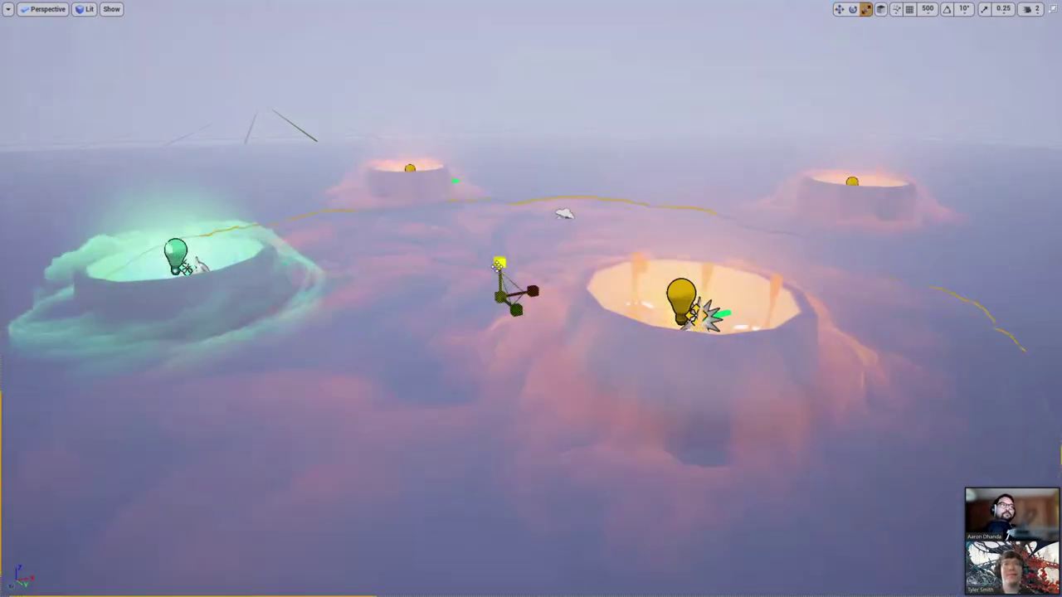
key("Delete")
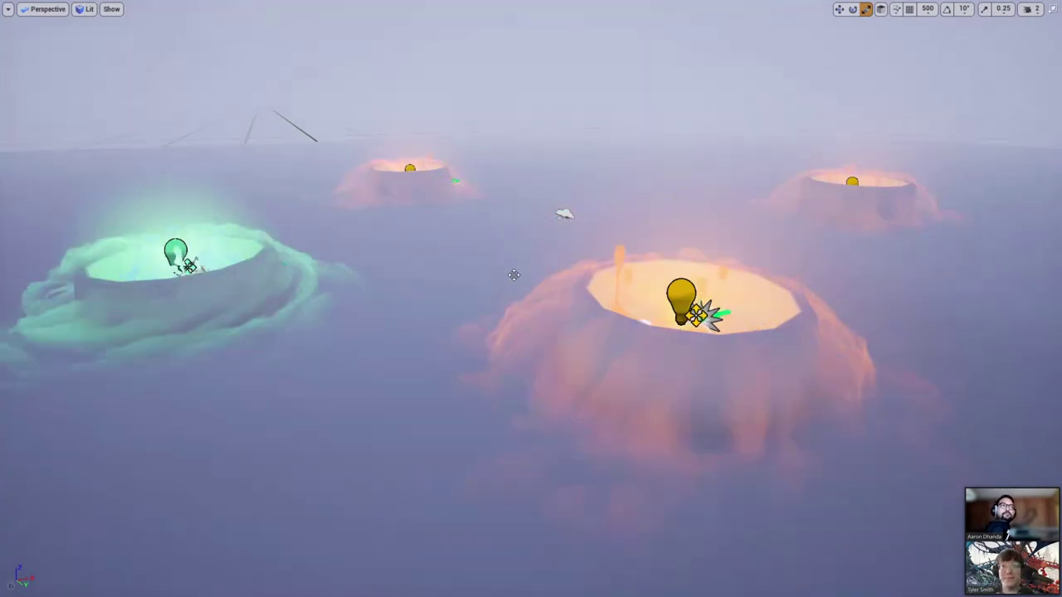
key("ctrl+z")
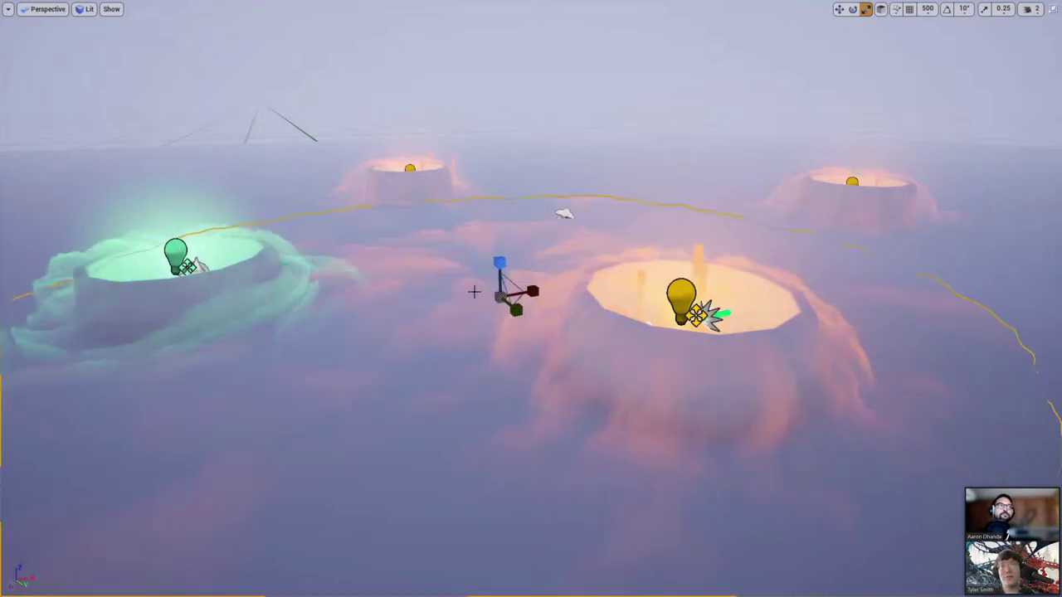
Review the cauldrons from several angles and raise the wide orange mist layer slightly
left_click(272, 274)
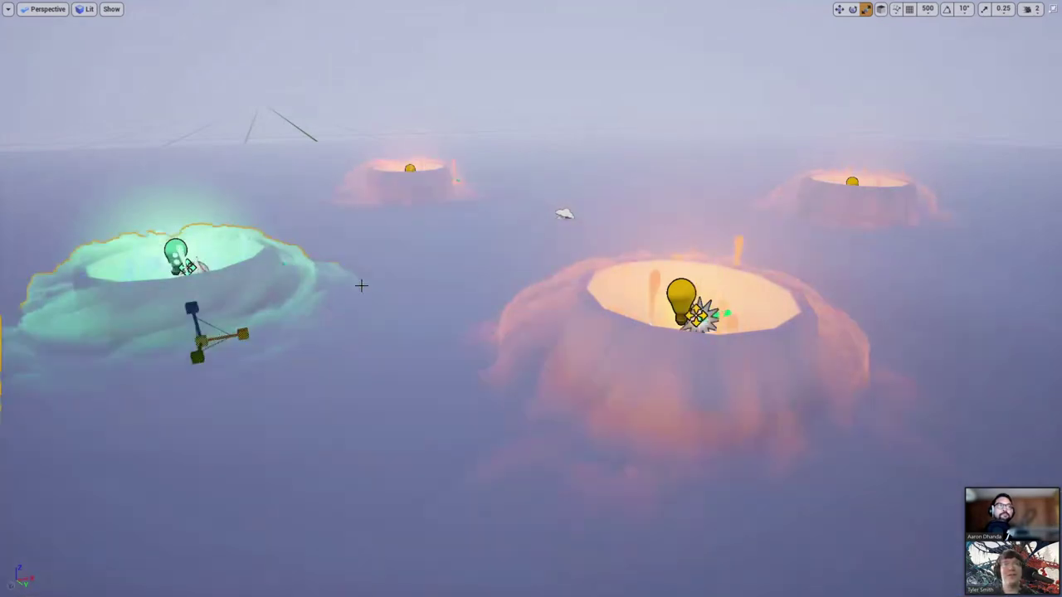
key("w")
left_click_drag(462, 241, 371, 299, "alt")
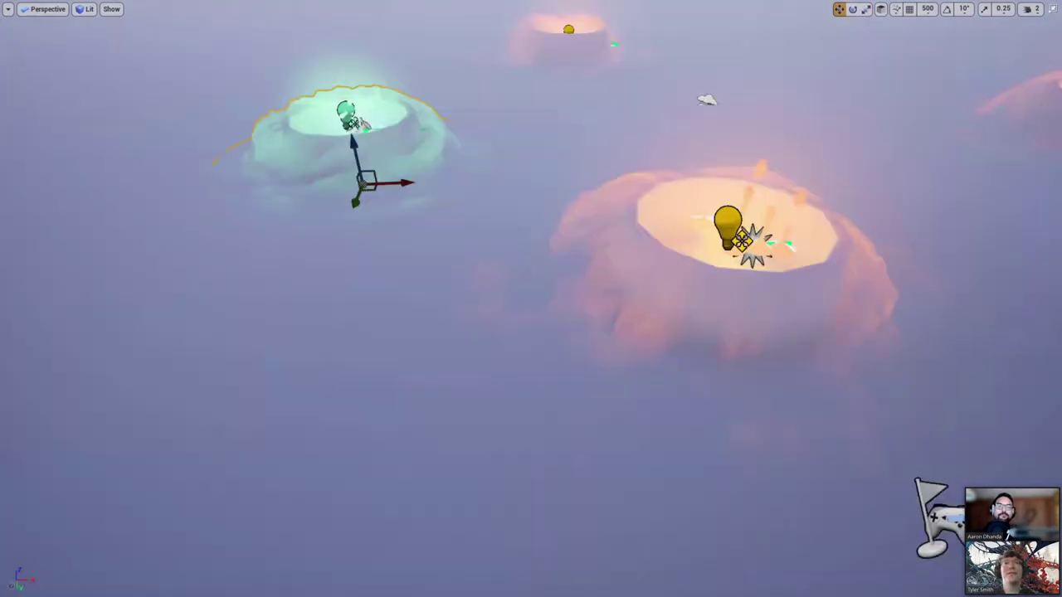
right_click_drag(371, 300, 406, 258)
right_click_drag(457, 213, 506, 249)
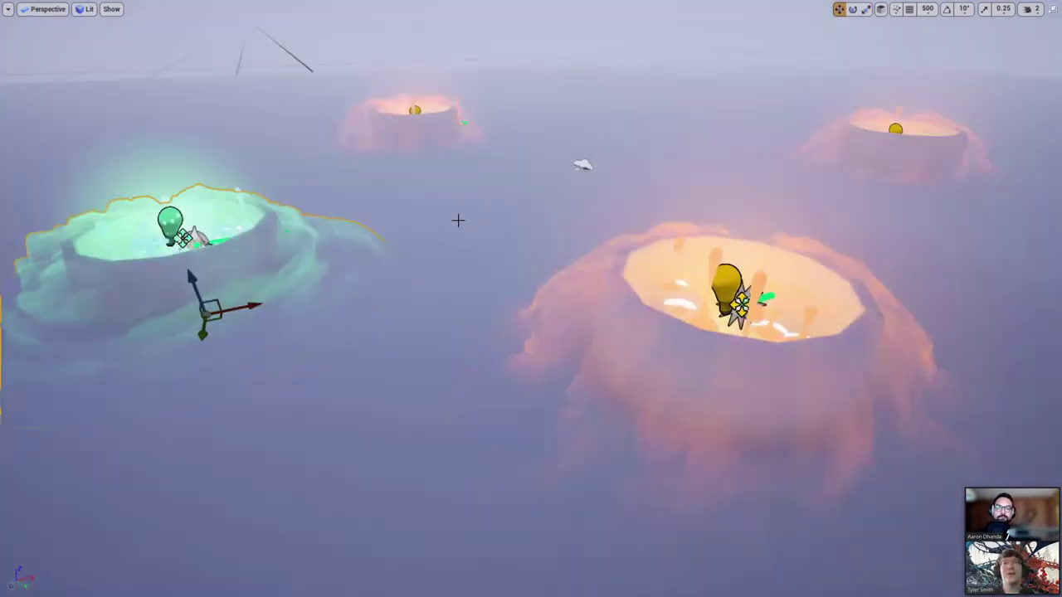
left_click(501, 222)
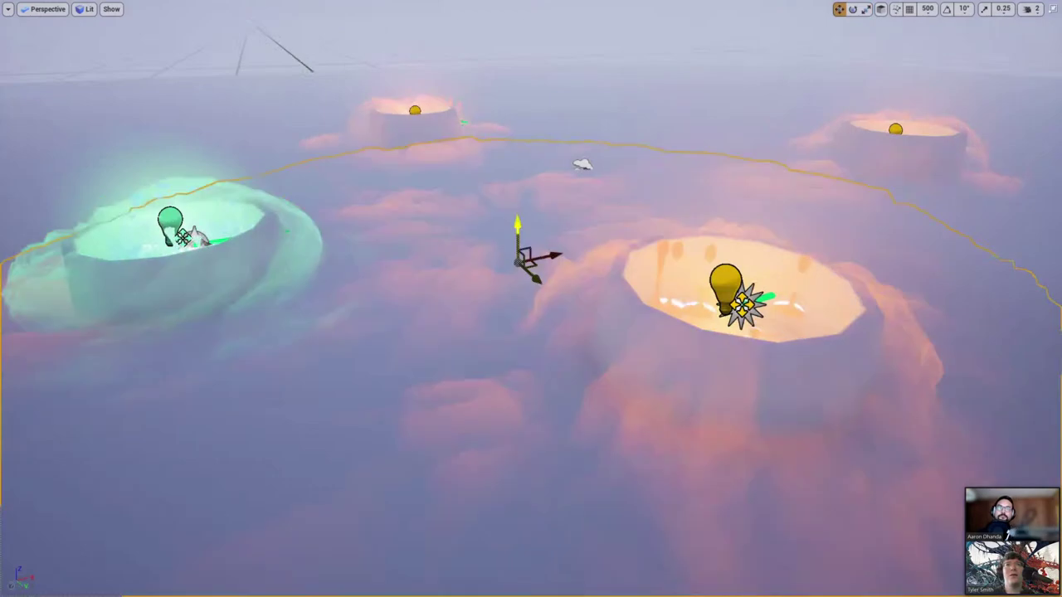
left_click_drag(517, 221, 517, 209)
key("Delete")
right_click_drag(516, 209, 523, 187)
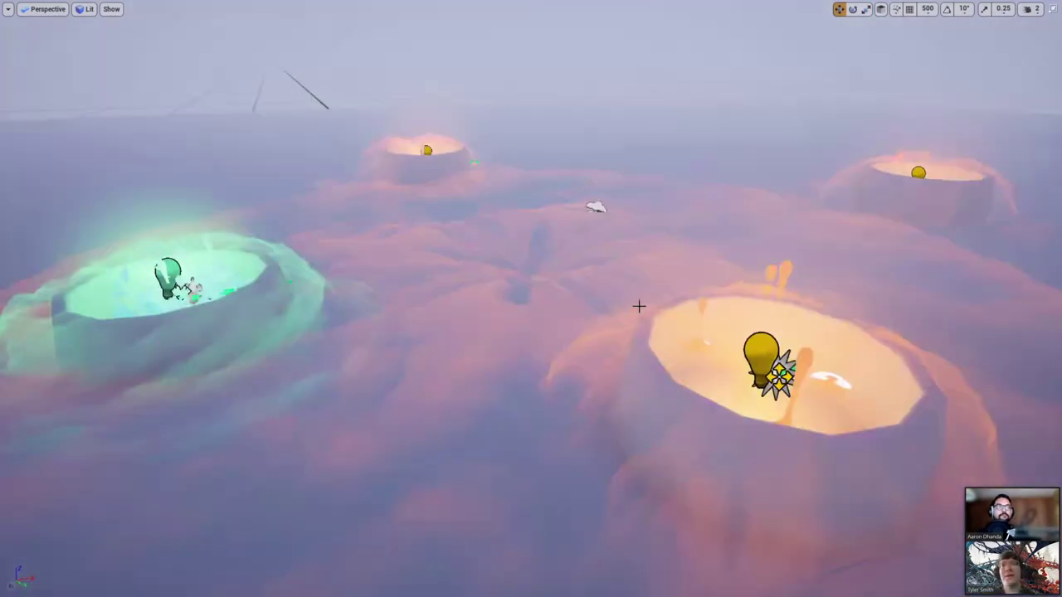
Leave the full-screen viewport, filter the wide mist layer's details by "sort" and set its Translucency Sort Priority to 1
key("F11")
left_click(837, 257)
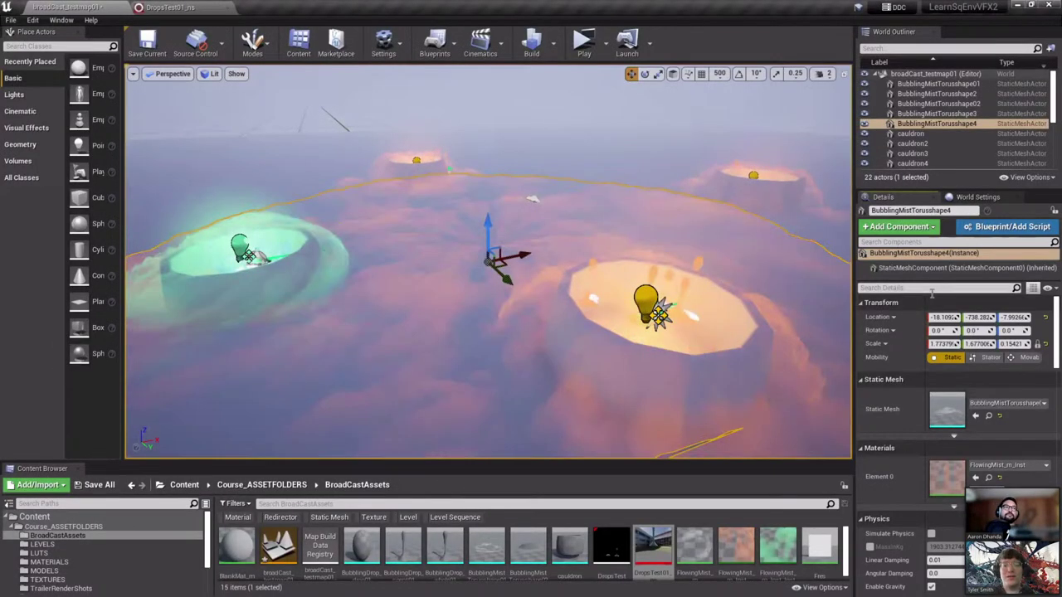
left_click(930, 288)
type("sort")
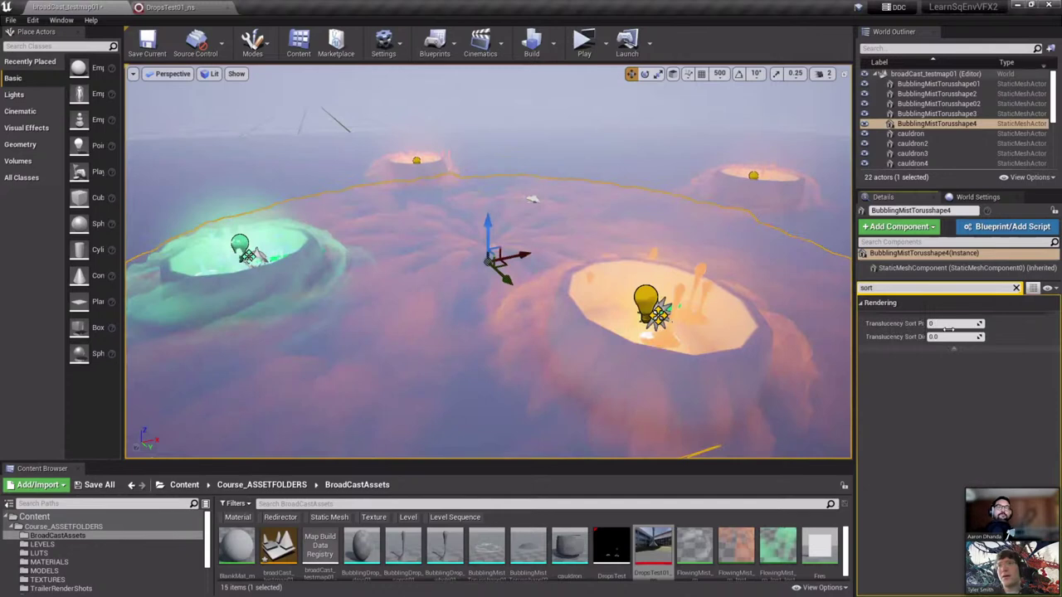
left_click(949, 323)
type("1")
key("Return")
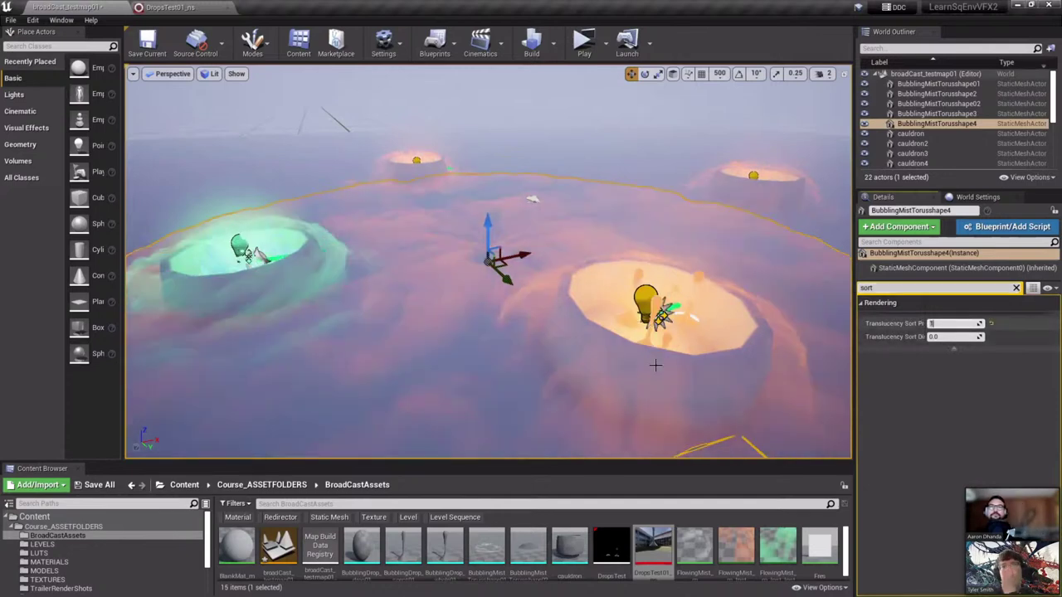
Try a duplicate of the wide orange mist layer with Translucency Sort Priority 2, and delete the copy
mouse_move(656, 365)
right_mouse_down()
mouse_move(655, 406)
mouse_move(652, 375)
right_mouse_up()
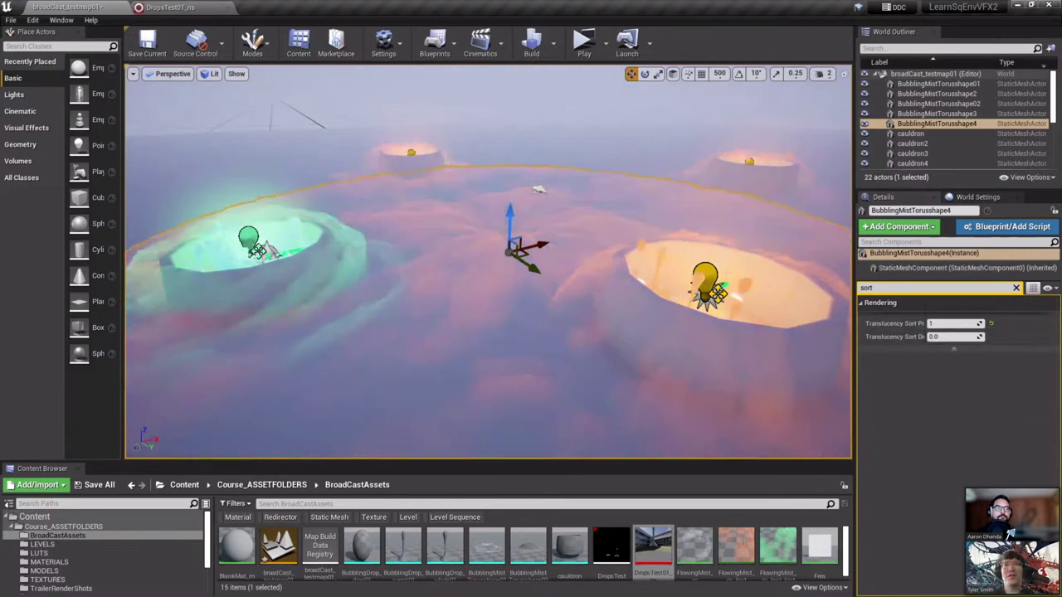
right_click_drag(488, 261, 415, 307)
right_click_drag(487, 261, 581, 238)
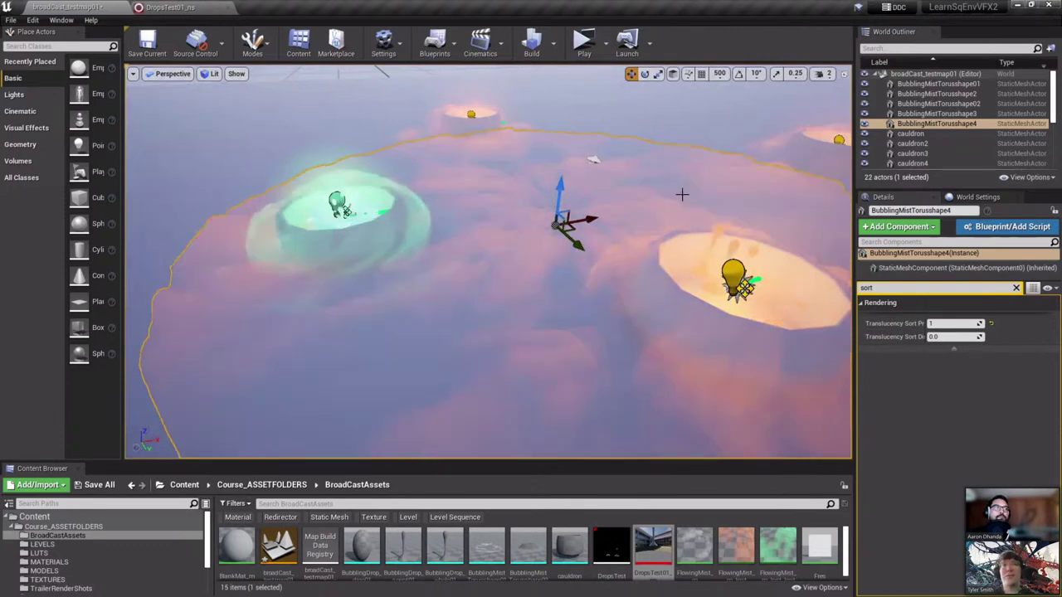
key("r")
mouse_move(559, 203)
left_mouse_down("alt")
mouse_move(561, 166)
mouse_move(531, 199)
mouse_move(568, 188)
left_mouse_up("alt")
key("w")
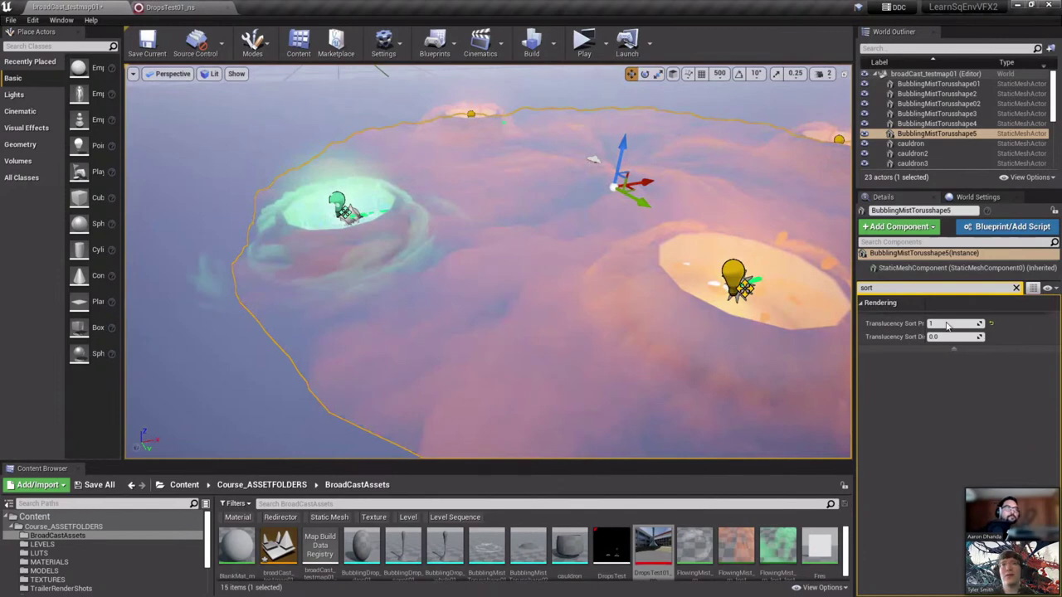
type("2")
mouse_move(619, 143)
left_mouse_down()
mouse_move(622, 170)
mouse_move(621, 151)
left_mouse_up()
mouse_move(629, 196)
right_mouse_down()
mouse_move(594, 200)
mouse_move(626, 200)
right_mouse_up()
left_click_drag(594, 200, 432, 229)
key("Delete")
Examine how the wide orange mist layer blends with the cauldrons and the green mist from several angles, including in full-screen view
right_click_drag(490, 232, 510, 155)
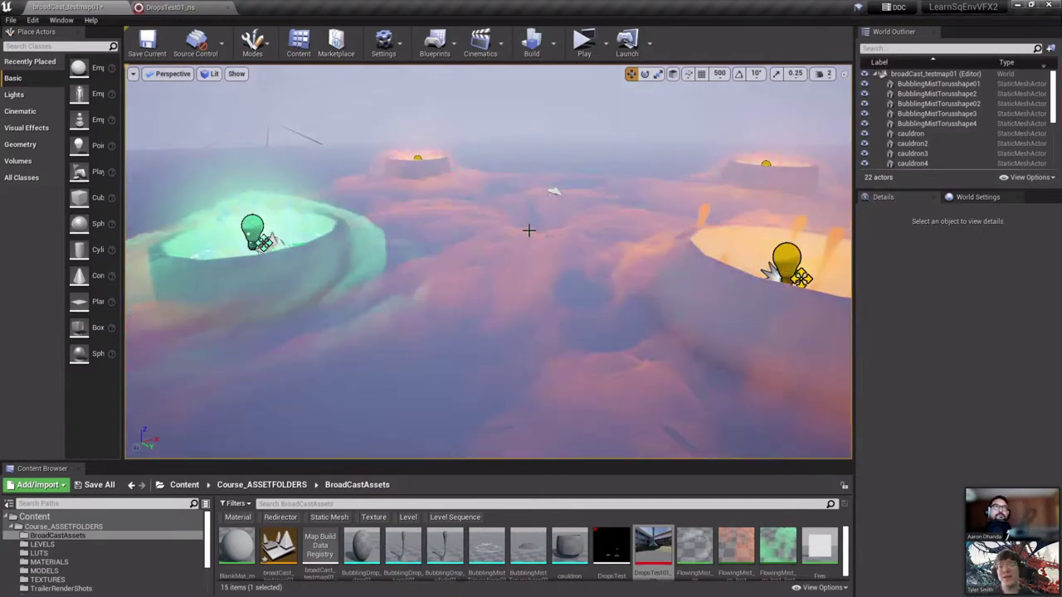
left_click(528, 230)
key("F11")
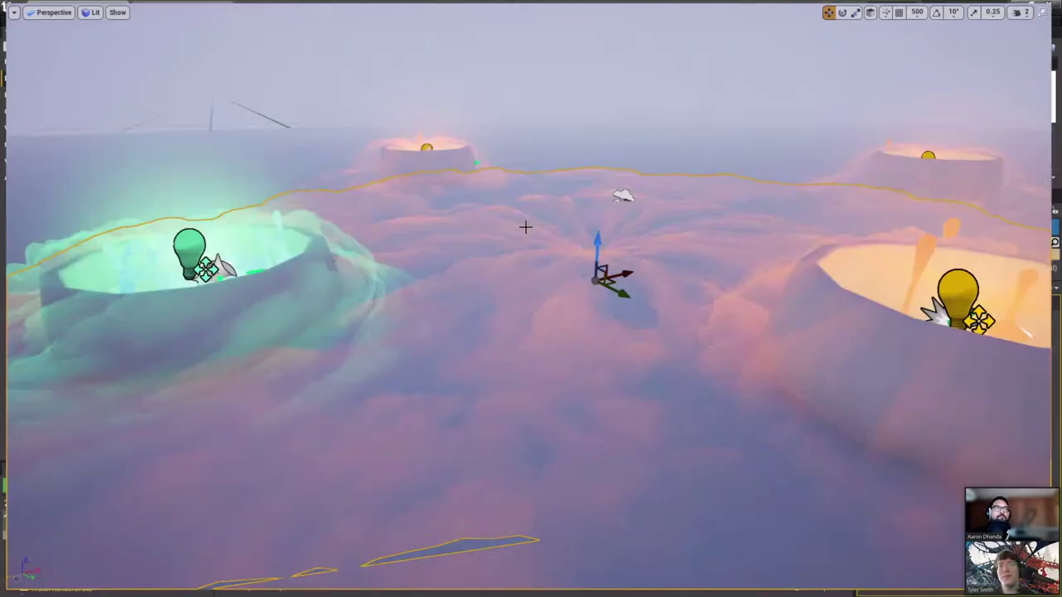
key("F11")
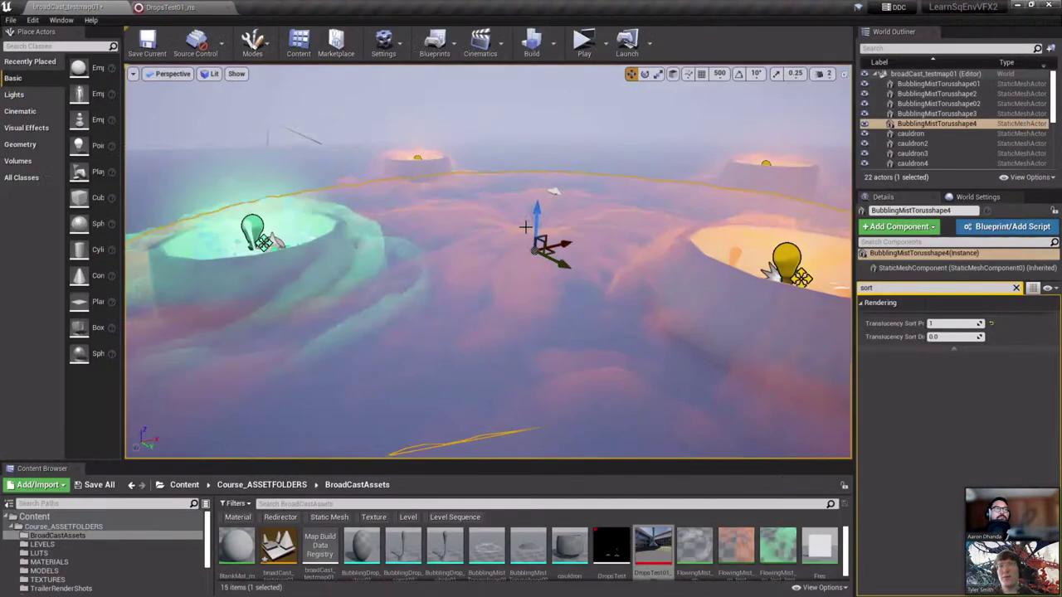
right_click_drag(545, 263, 539, 332)
right_click_drag(526, 274, 545, 260)
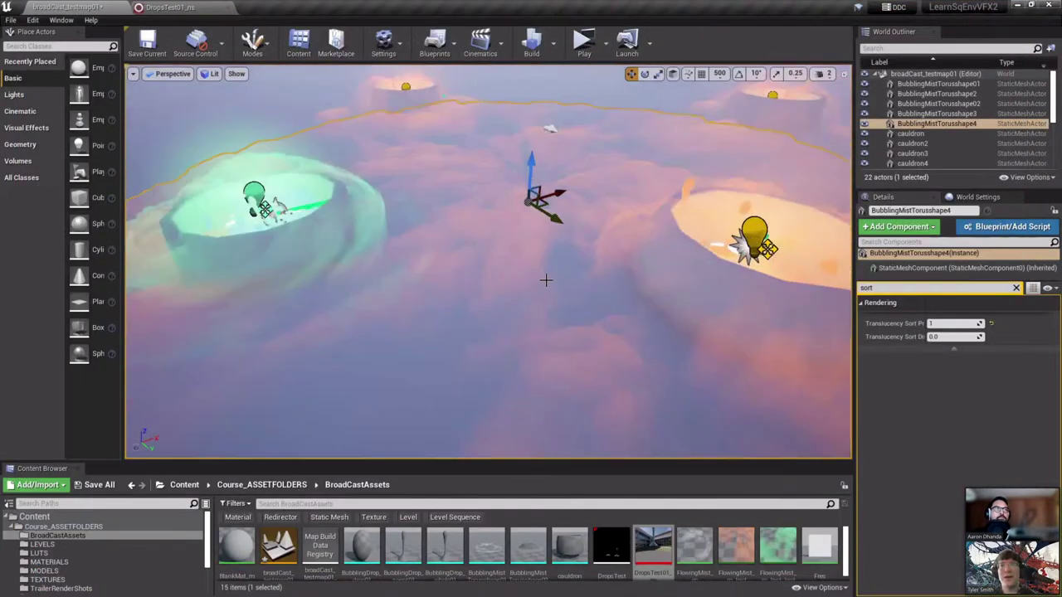
mouse_move(578, 252)
right_mouse_down()
mouse_move(598, 199)
mouse_move(579, 251)
right_mouse_up()
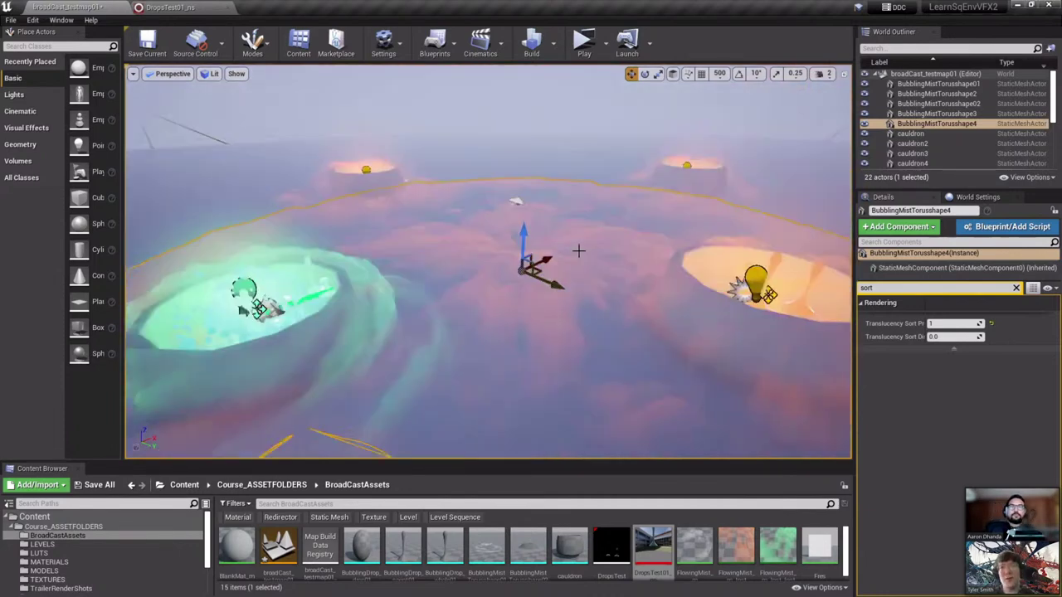
scroll(578, 251, "up", 2)
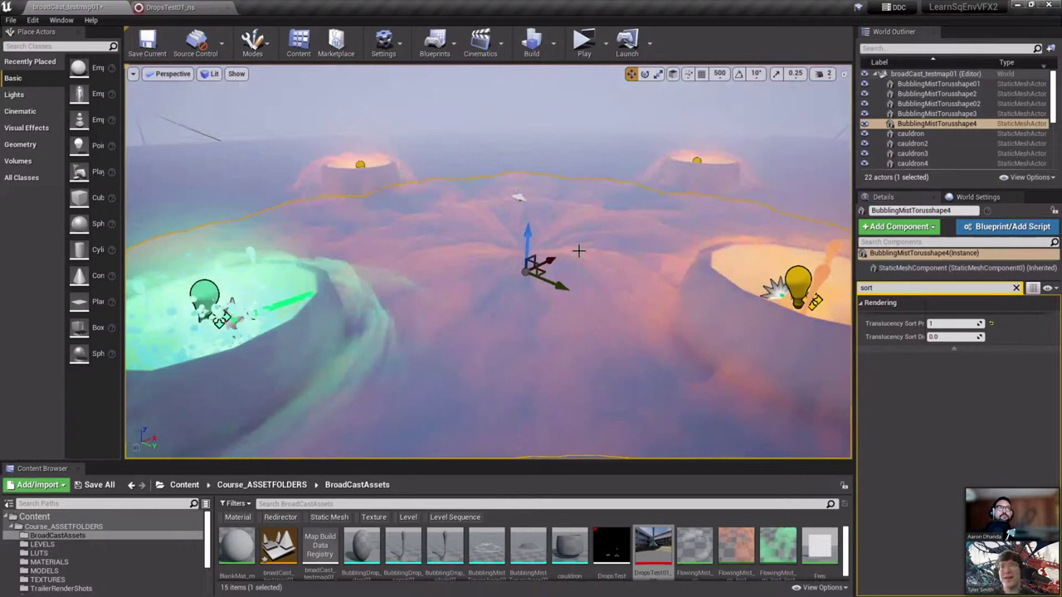
right_click_drag(578, 271, 531, 257)
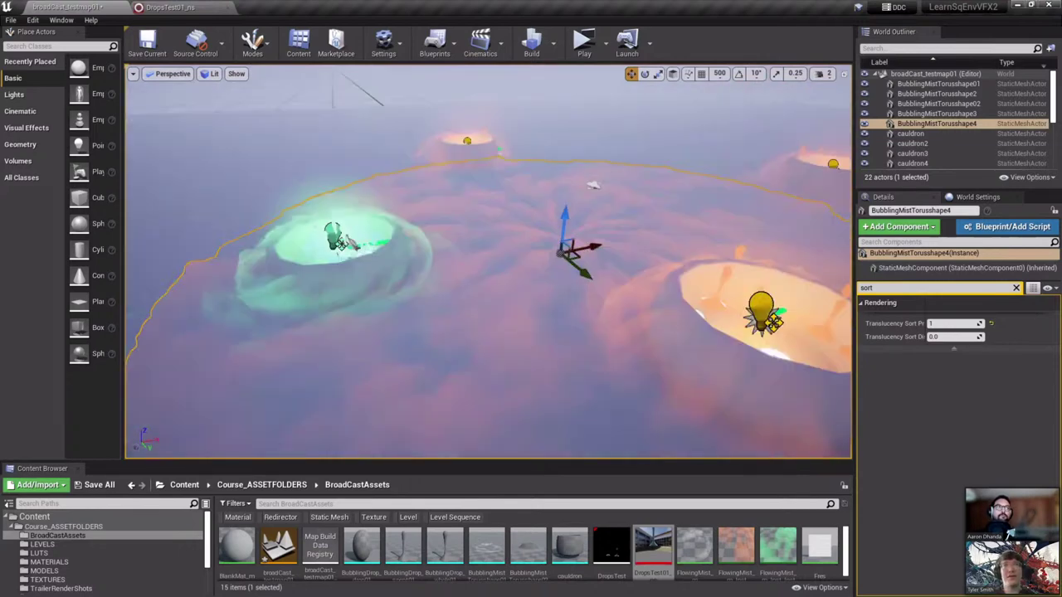
left_click(348, 282)
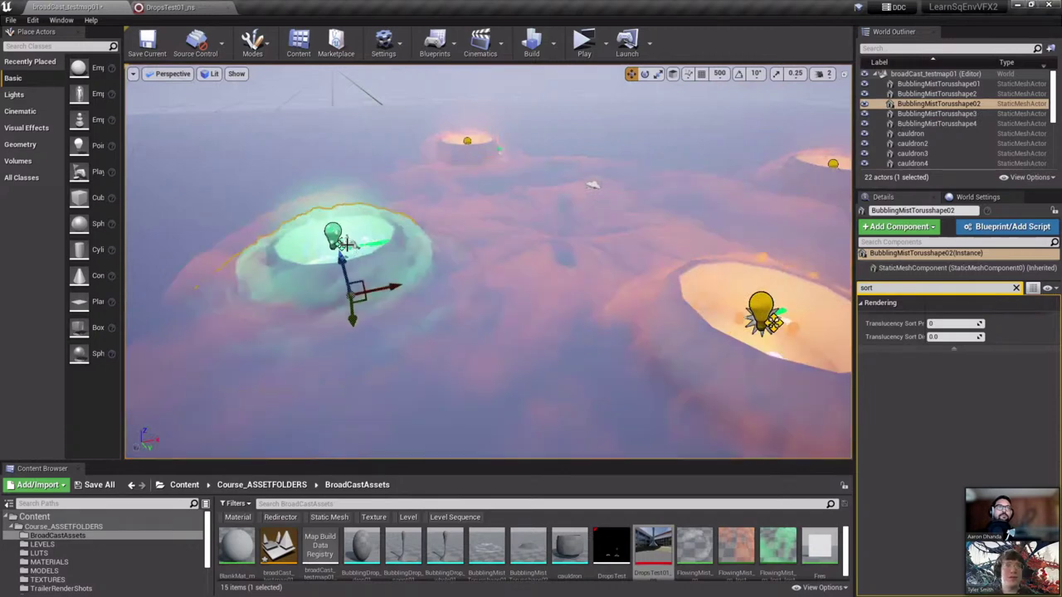
key("g")
left_click(344, 244)
mouse_move(344, 244)
right_mouse_down()
mouse_move(333, 240)
mouse_move(344, 244)
right_mouse_up()
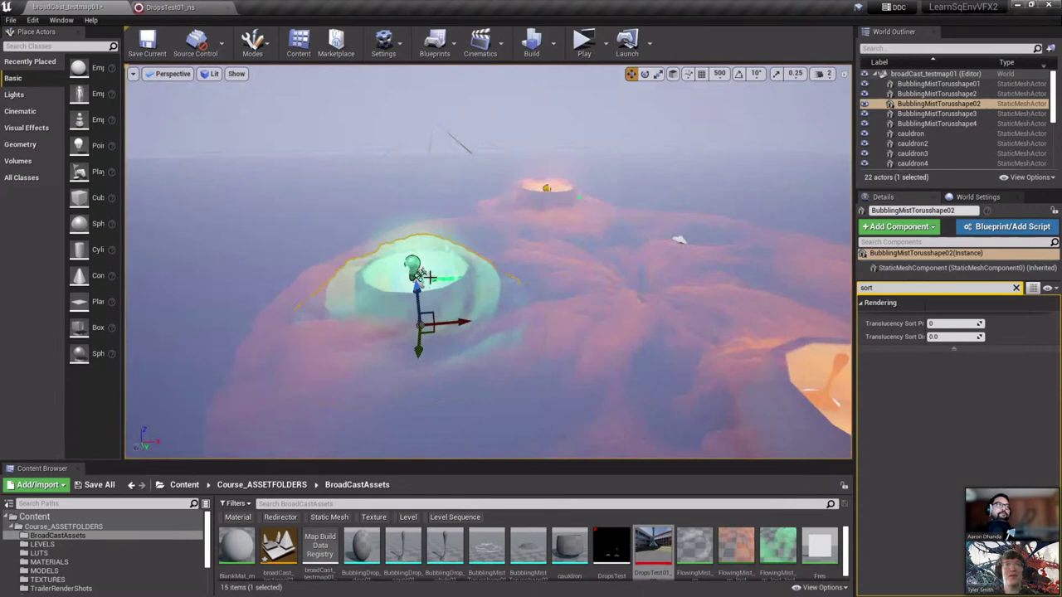
Open the Niagara system DropsTest01_ns and add a linear color user parameter to it
double_click(639, 536)
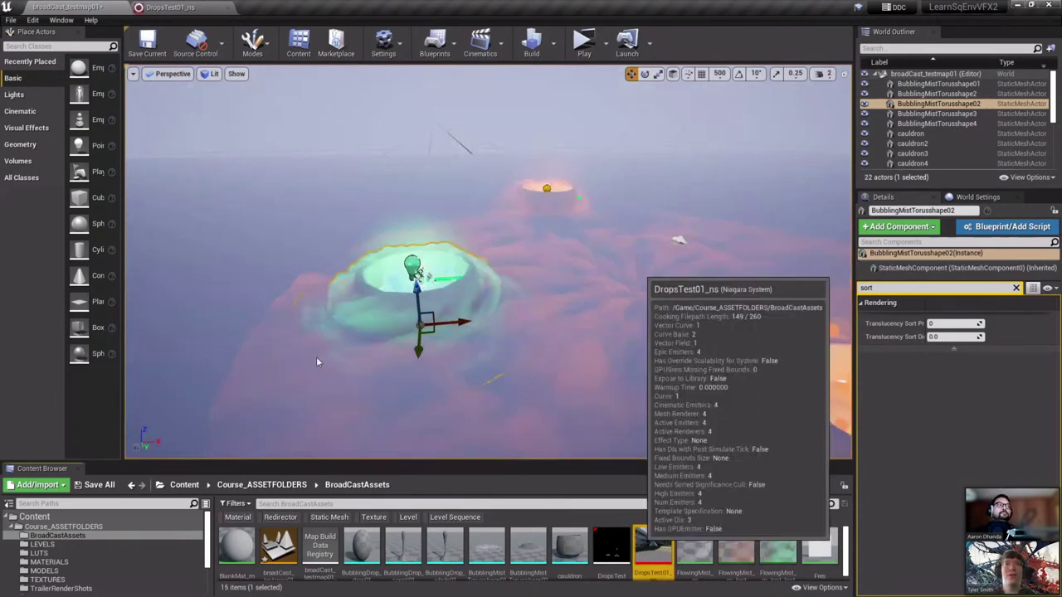
double_click(653, 549)
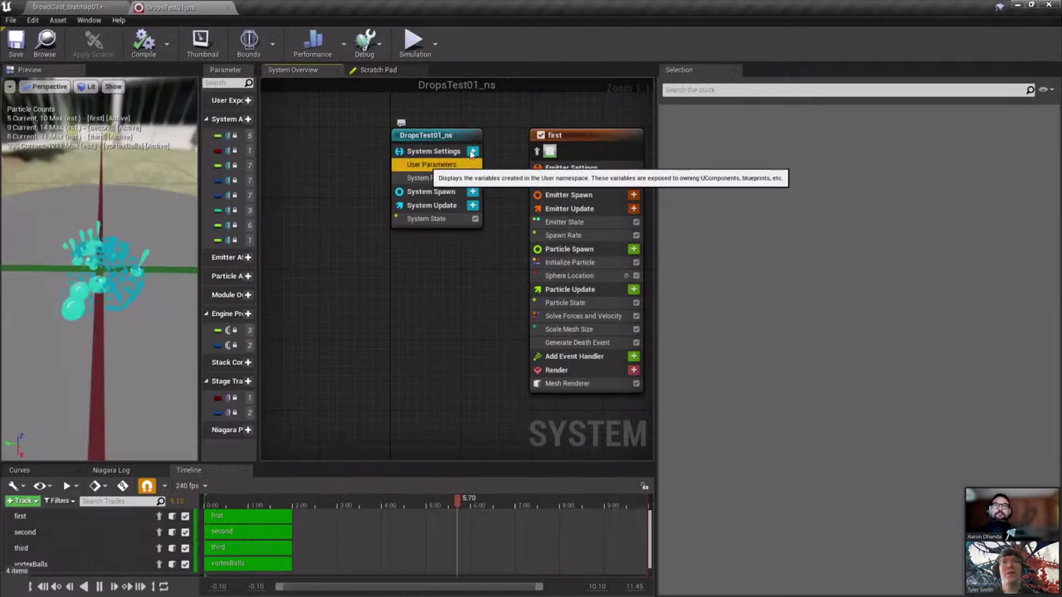
left_click(469, 163)
left_click(472, 152)
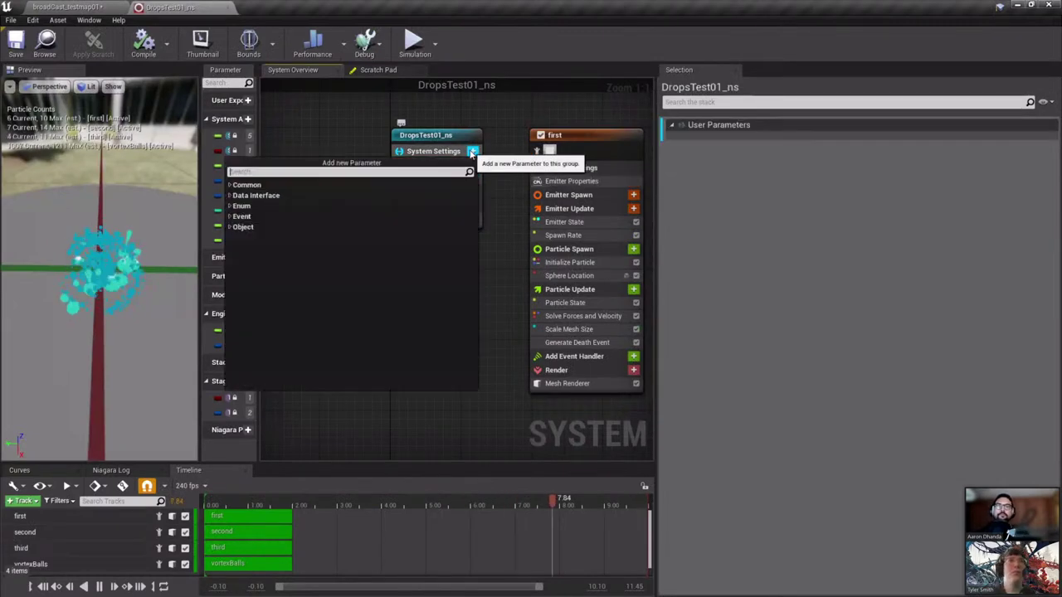
type("color")
left_click(306, 199)
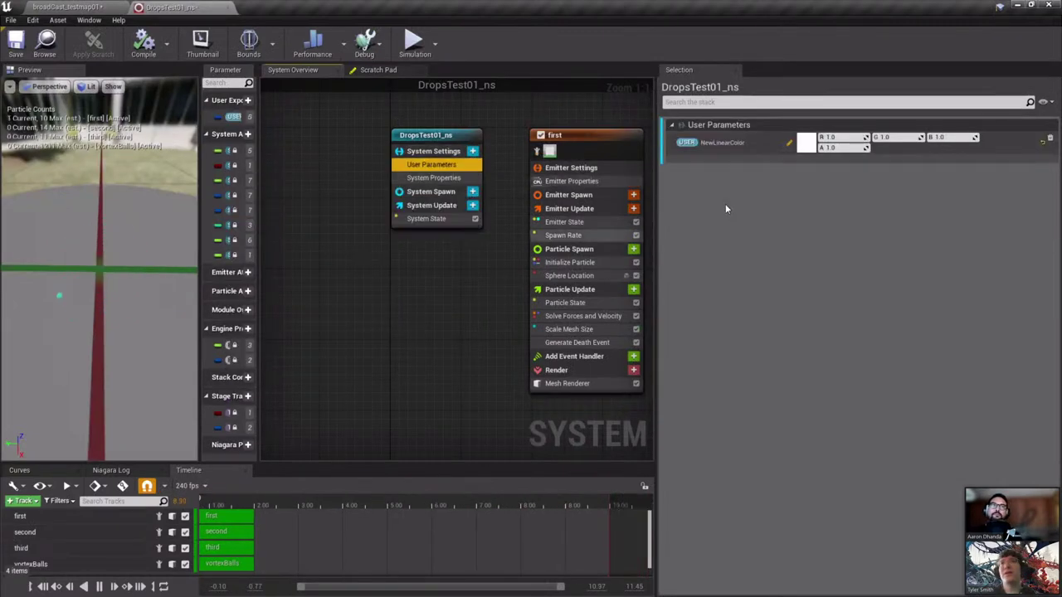
Rename the new user parameter as Color and set its default to pure red (R 1.0, G 0.0, B 0.0)
left_click(736, 141)
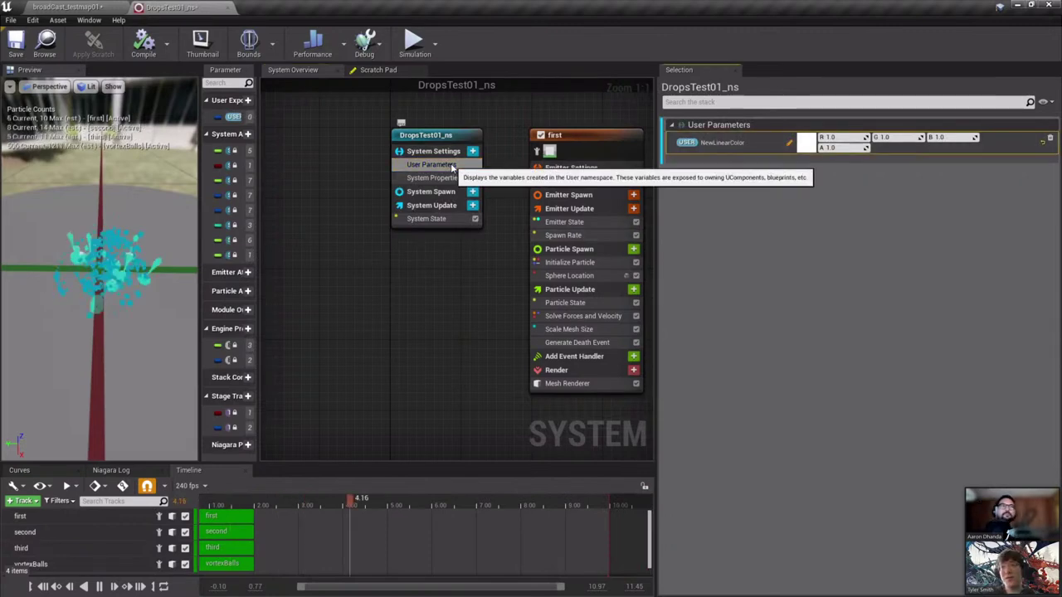
double_click(713, 142)
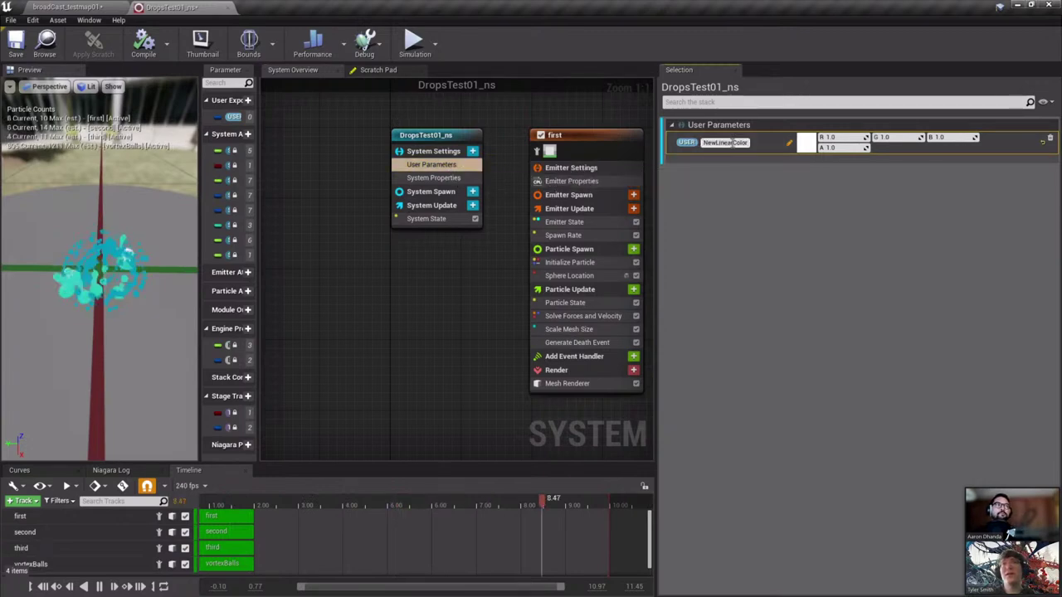
type("Color")
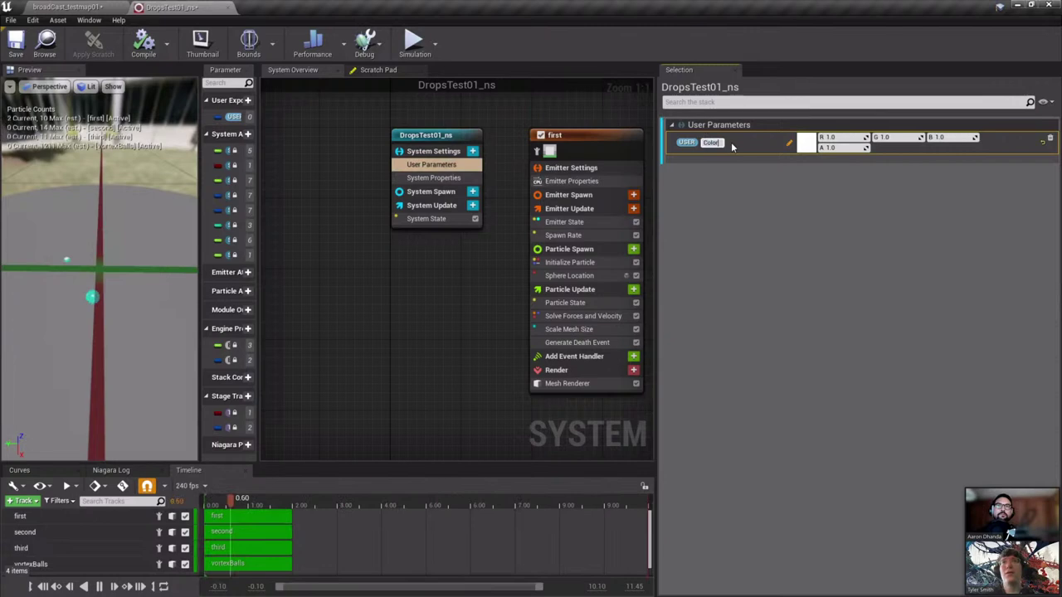
key("Return")
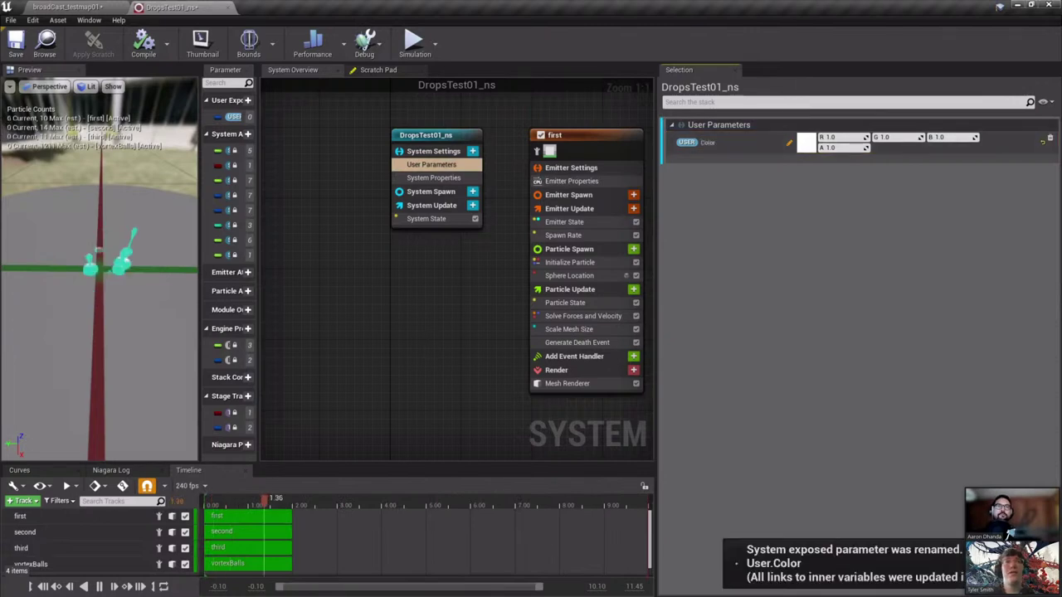
left_click(808, 144)
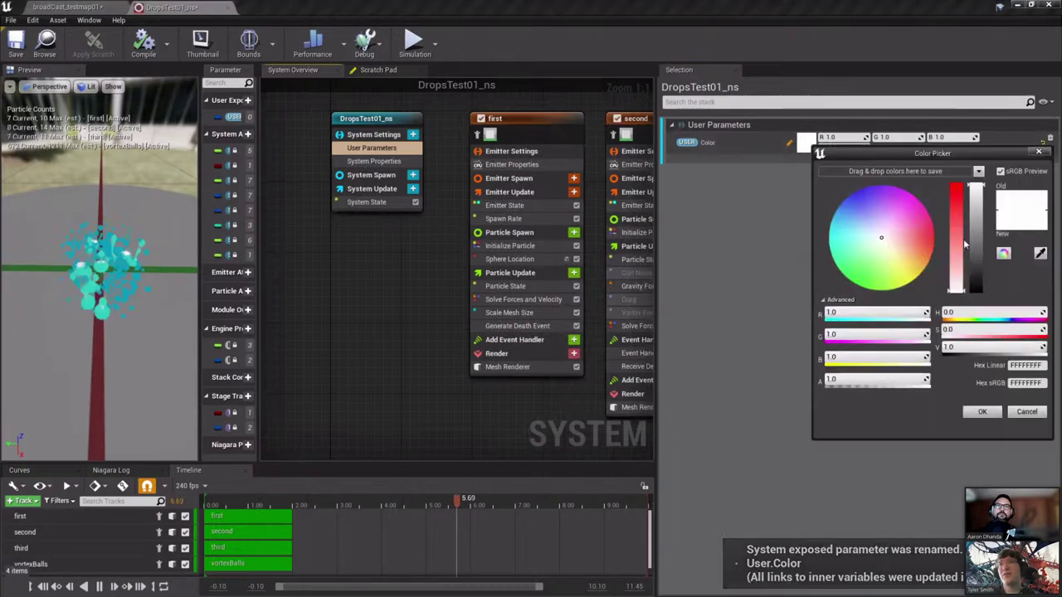
left_click(934, 238)
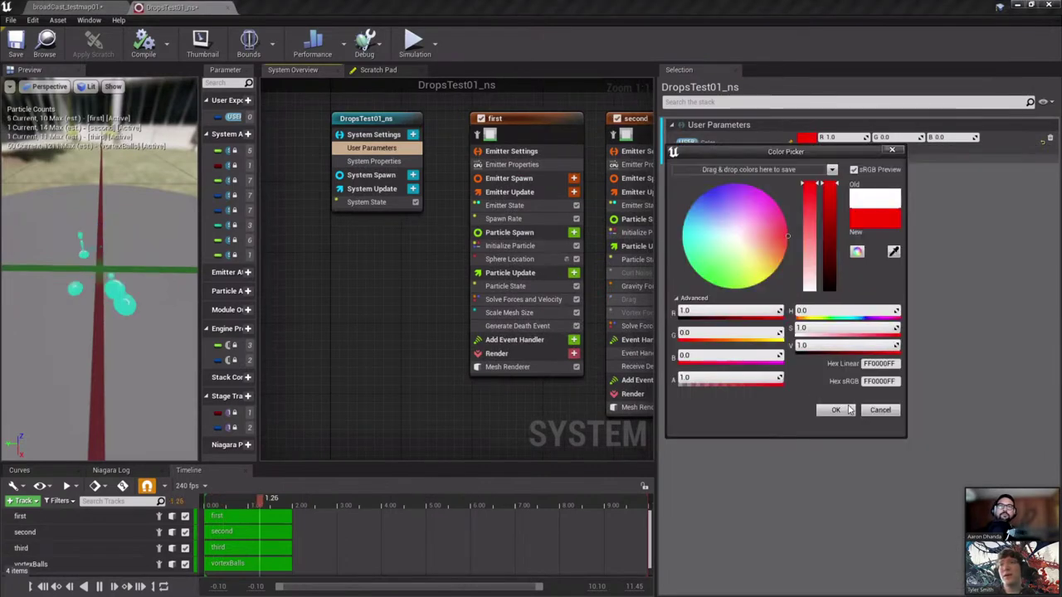
left_click(843, 409)
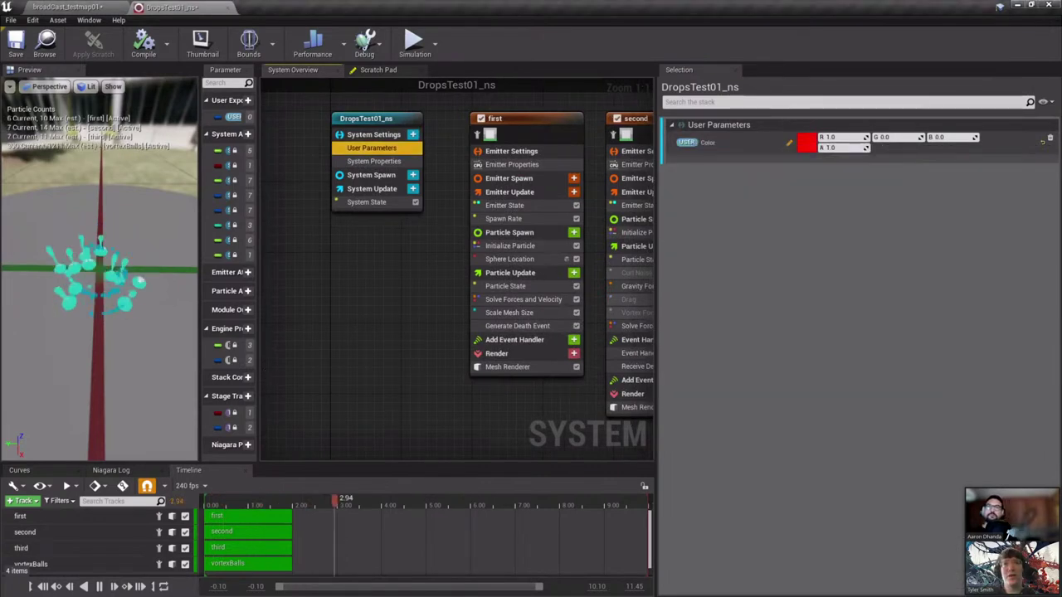
Link the vortexBalls emitter's Initialize Particle color to the user parameter Color and save the Niagara system
right_click_drag(635, 422, 129, 396)
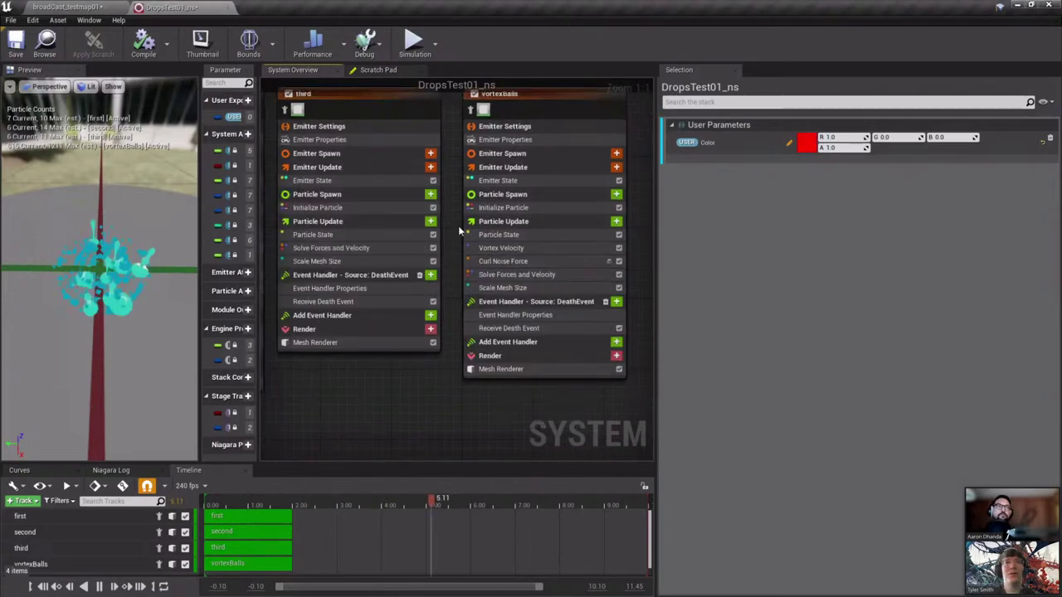
right_click_drag(457, 223, 413, 240)
left_click(457, 223)
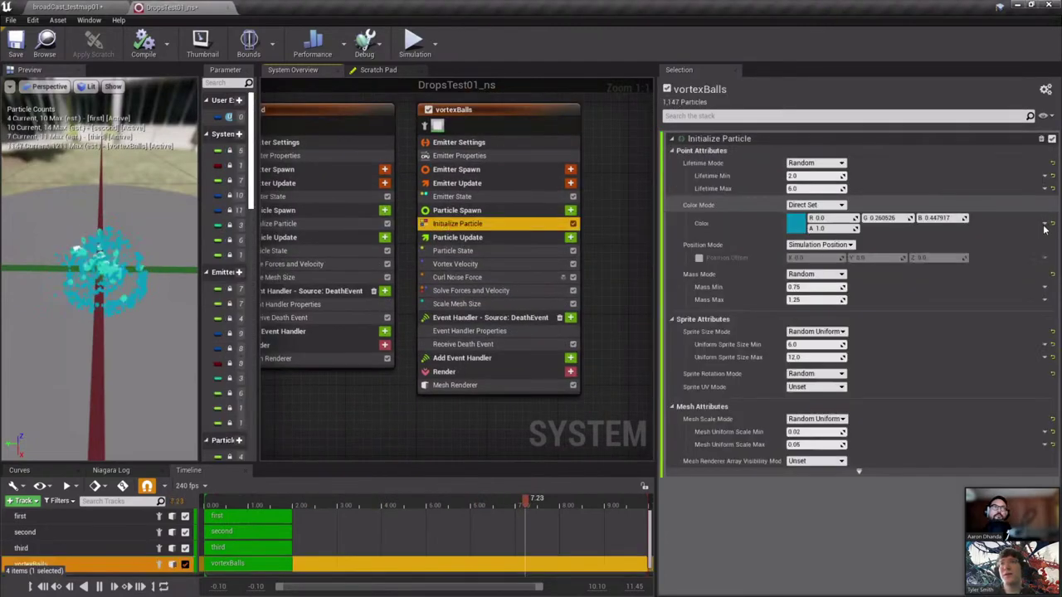
left_click(1045, 225)
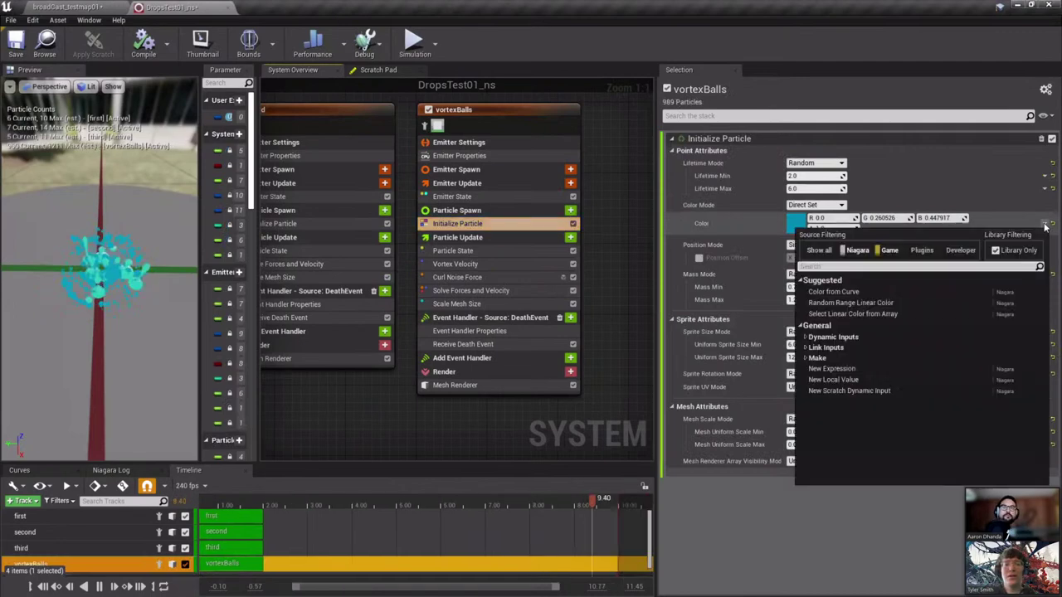
type("color")
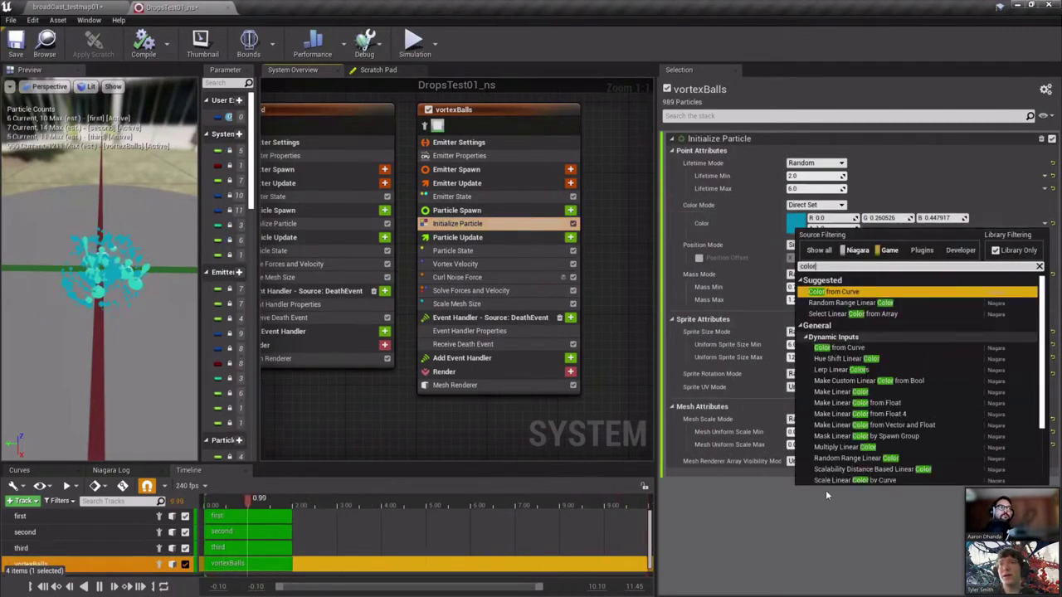
scroll(850, 375, "down", 3)
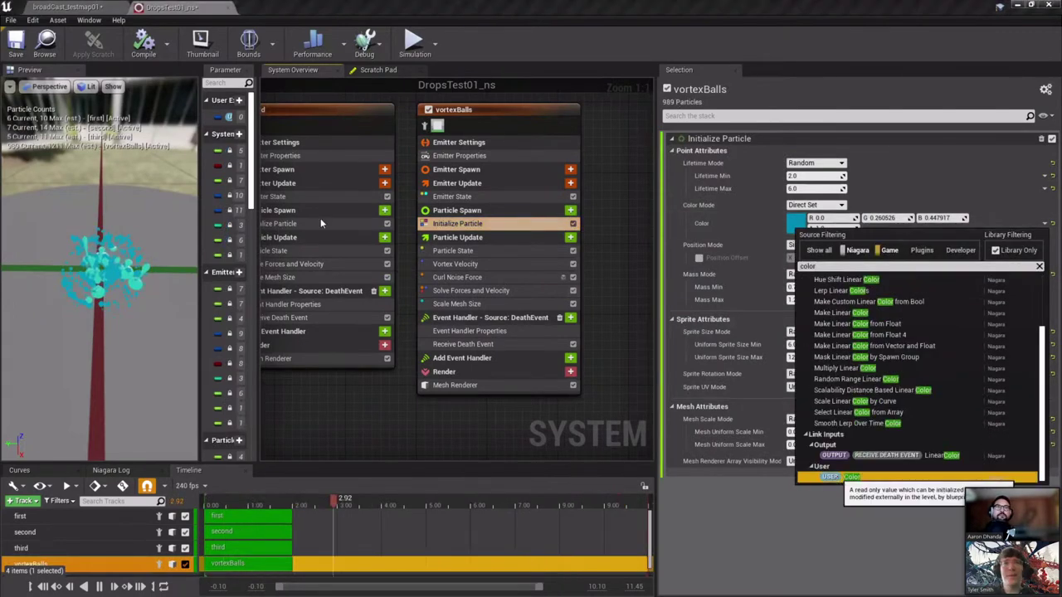
key("Return")
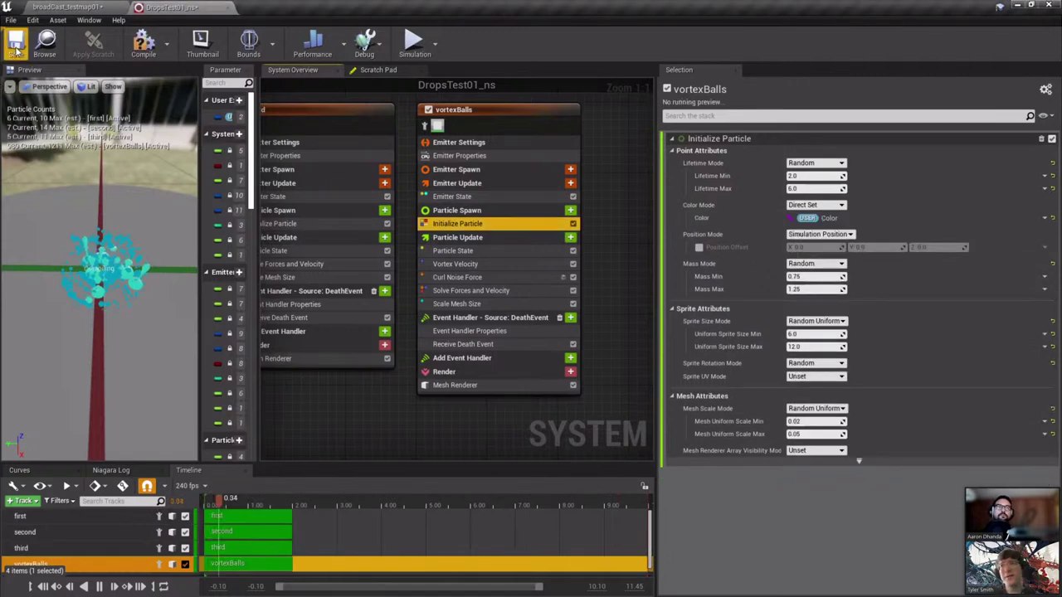
left_click(16, 48)
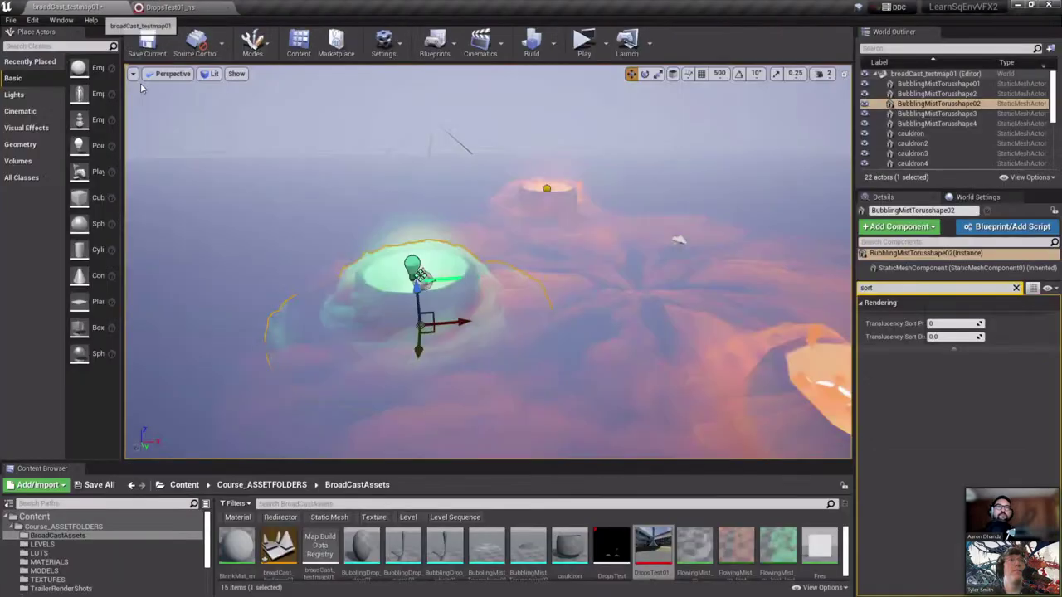
Return to the level, place a copy of the green cauldron's DropsTest01_ns effect outside the cauldron, and clear the details filter to show its Override Parameters
left_click(94, 9)
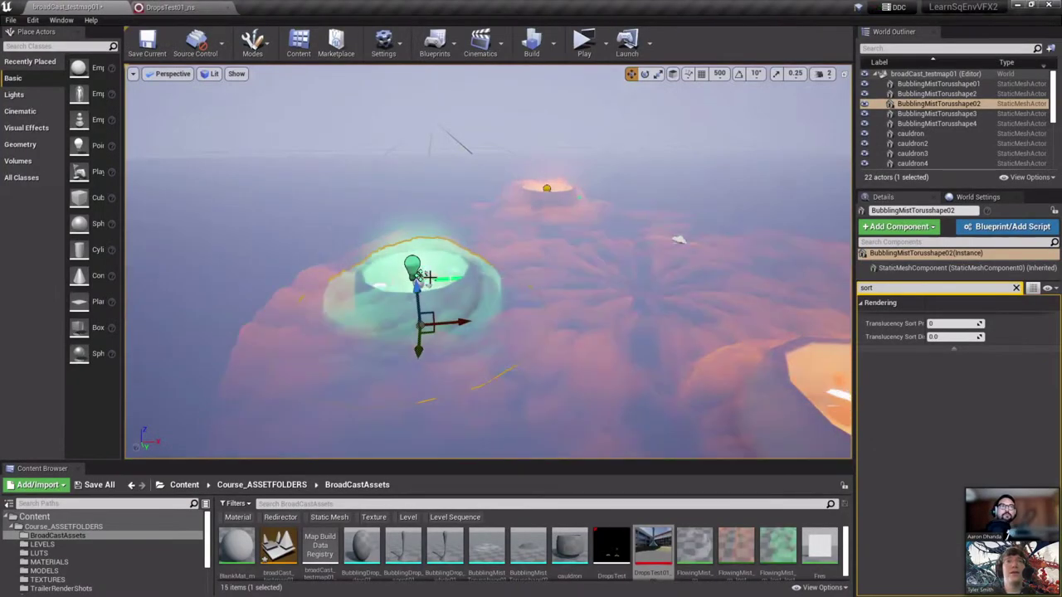
right_click_drag(454, 286, 448, 284)
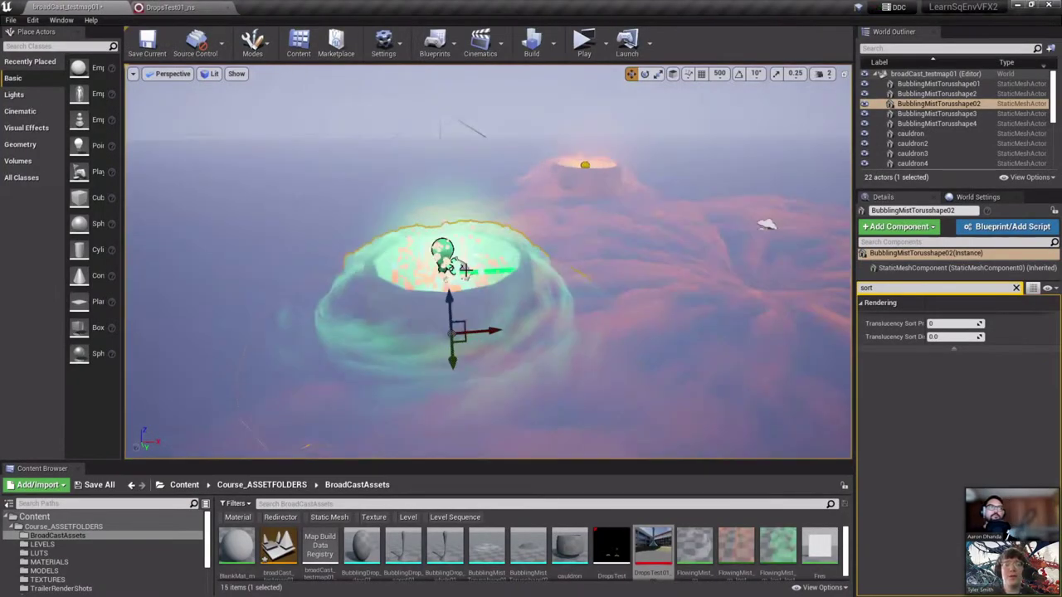
left_click(497, 275)
left_click_drag(503, 274, 197, 289, "alt")
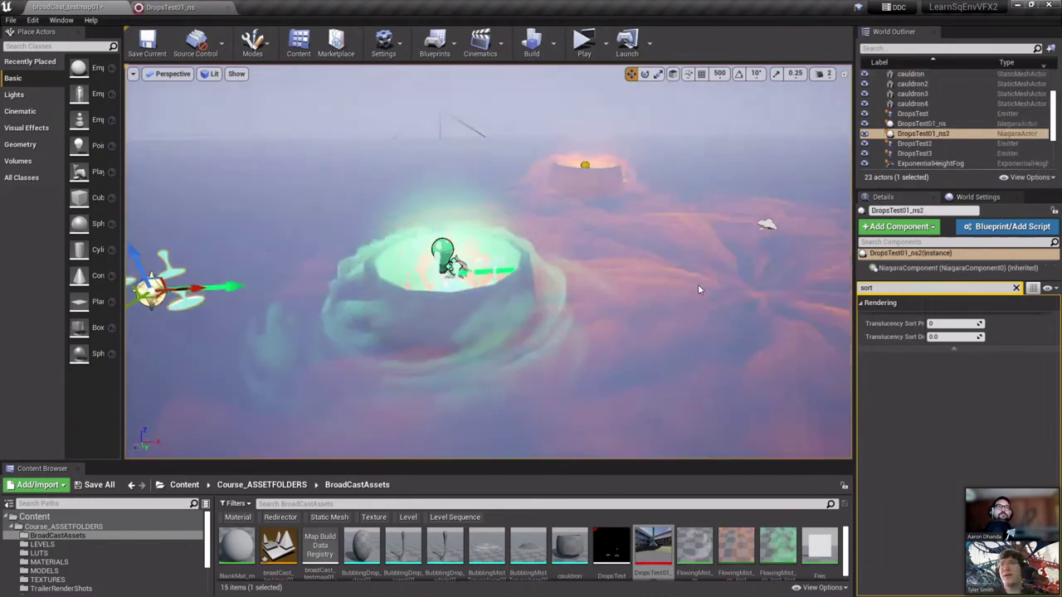
left_click(1016, 288)
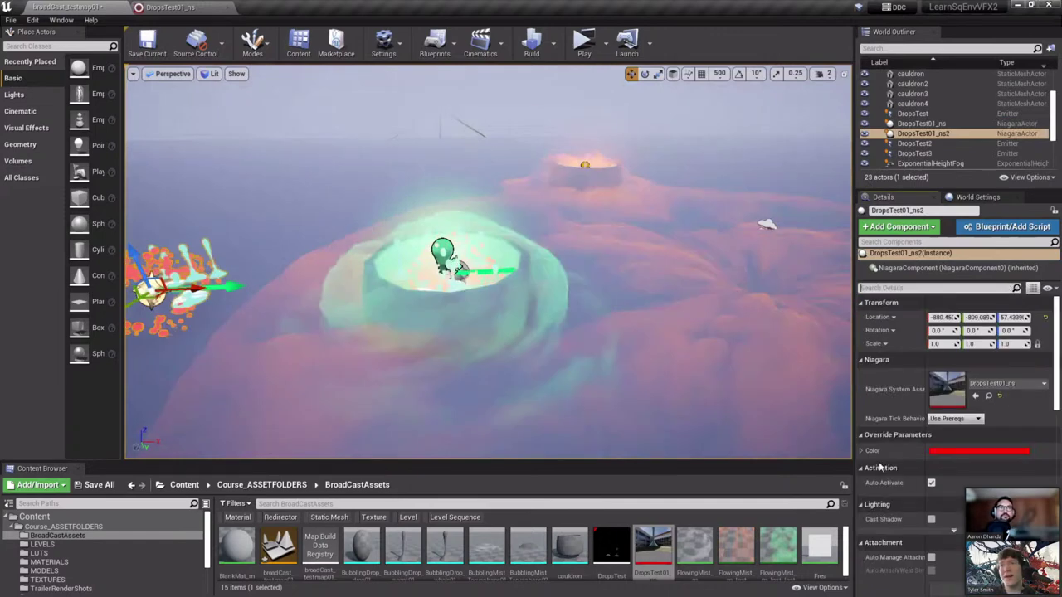
right_click_drag(580, 315, 640, 322)
right_click_drag(594, 277, 594, 294)
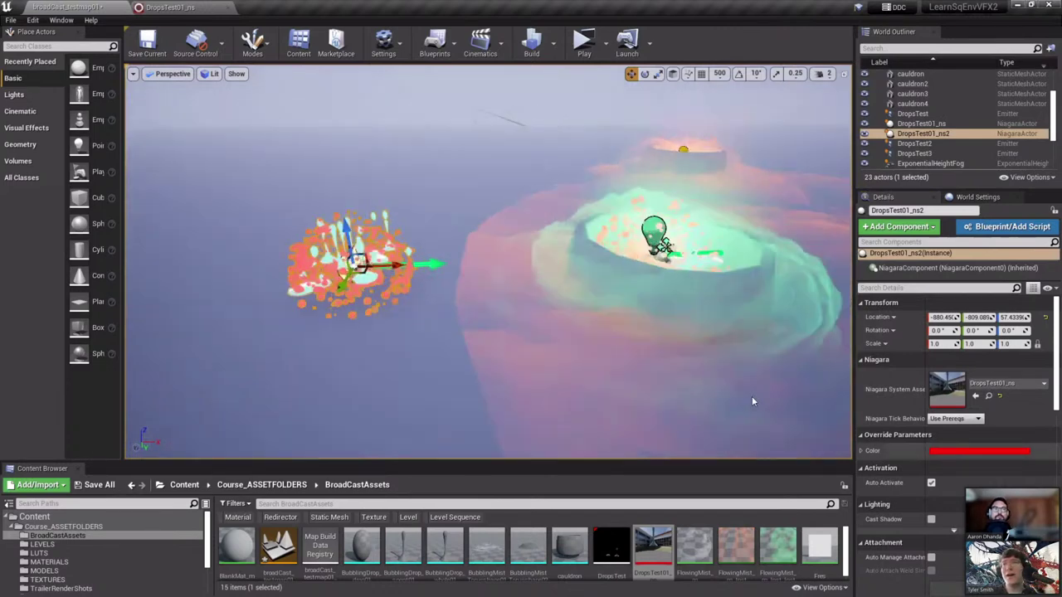
Override the Color parameter of the DropsTest01_ns copy outside the cauldron with bright blue (R 0.0, G 0.393265, B 1.0)
left_click(951, 456)
left_click(730, 362)
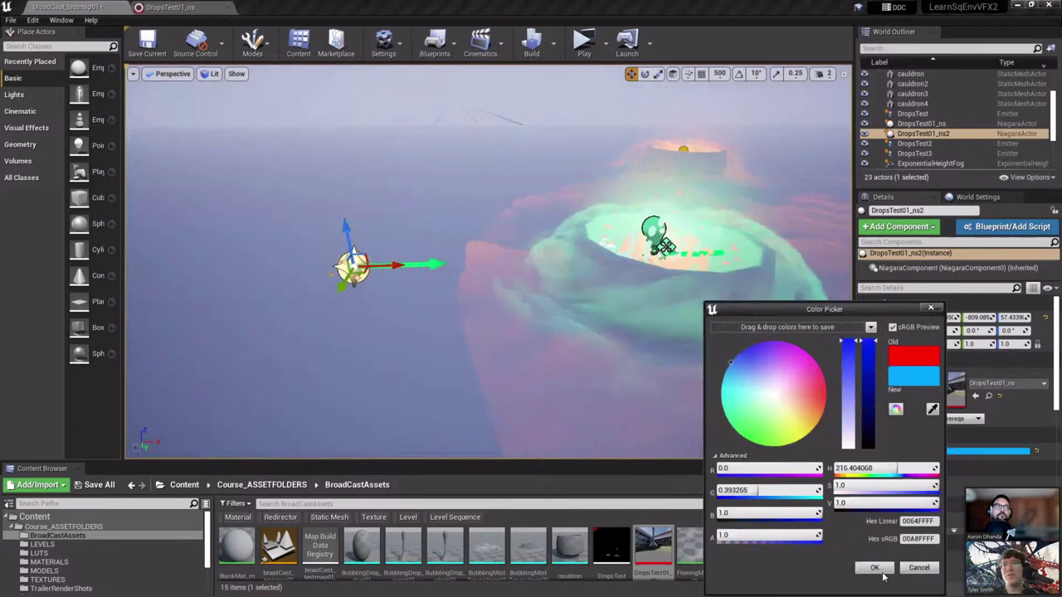
right_click_drag(504, 376, 496, 354)
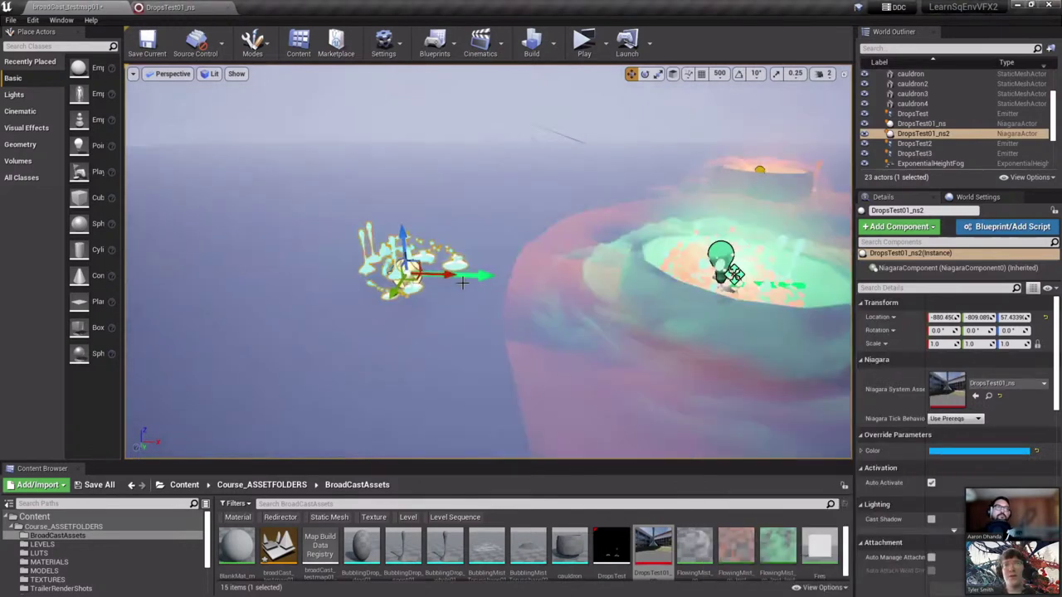
left_click(527, 264)
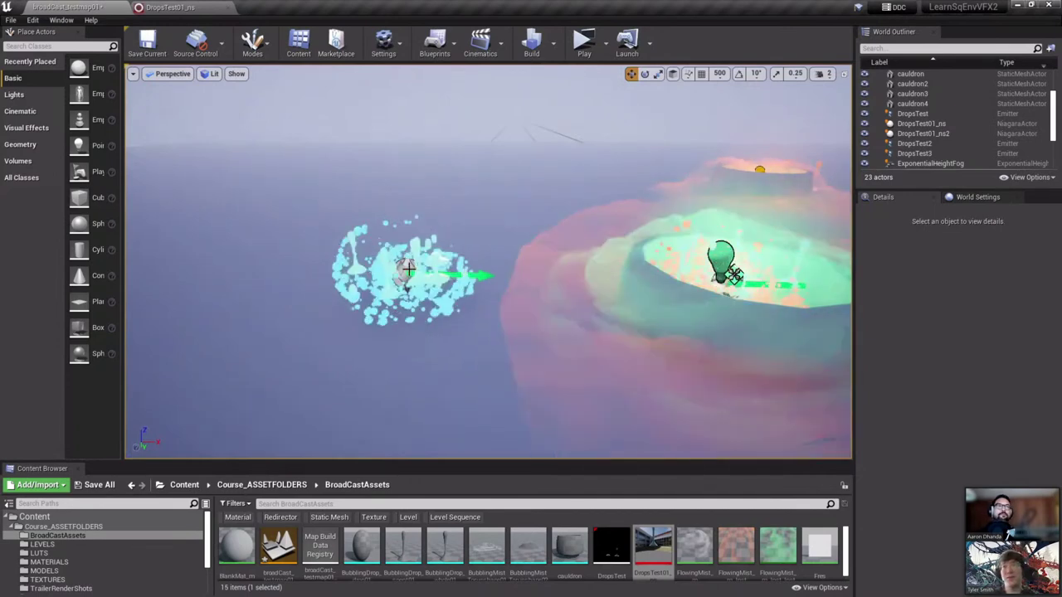
left_click(409, 268)
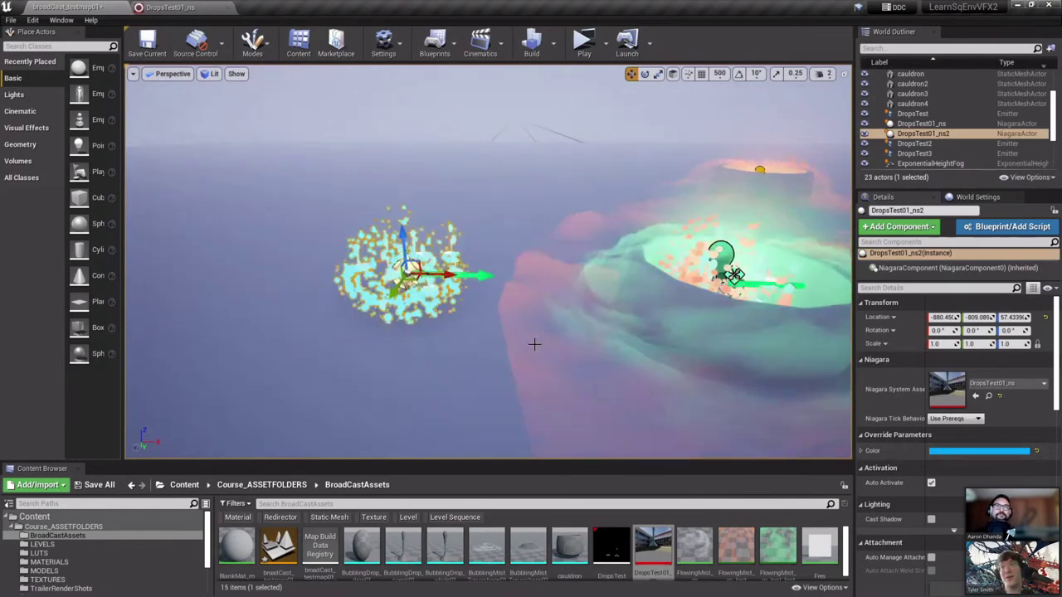
right_click_drag(488, 261, 531, 307)
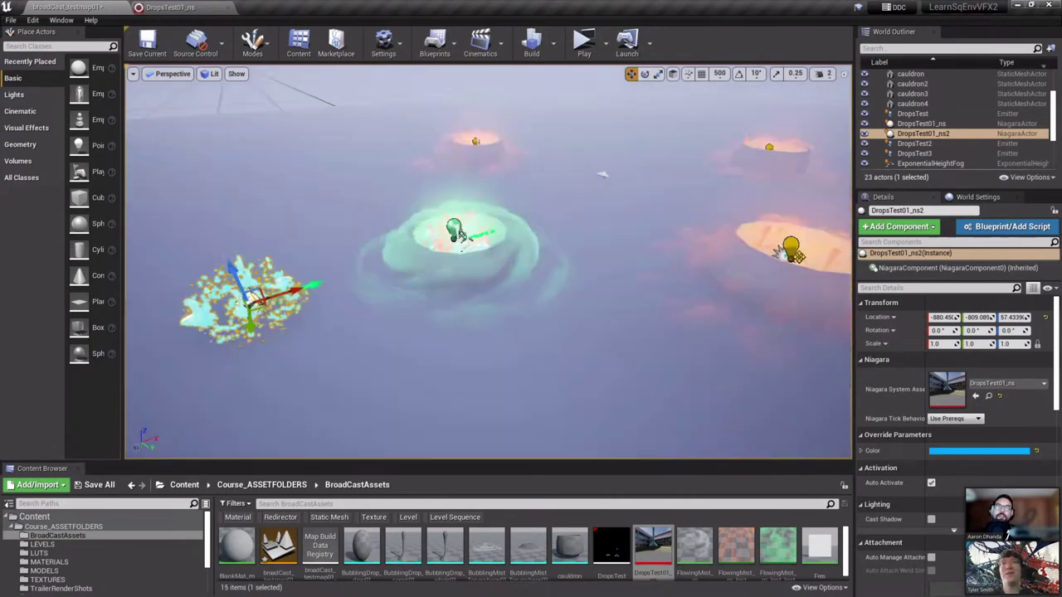
right_click_drag(465, 266, 522, 337)
left_click(467, 270)
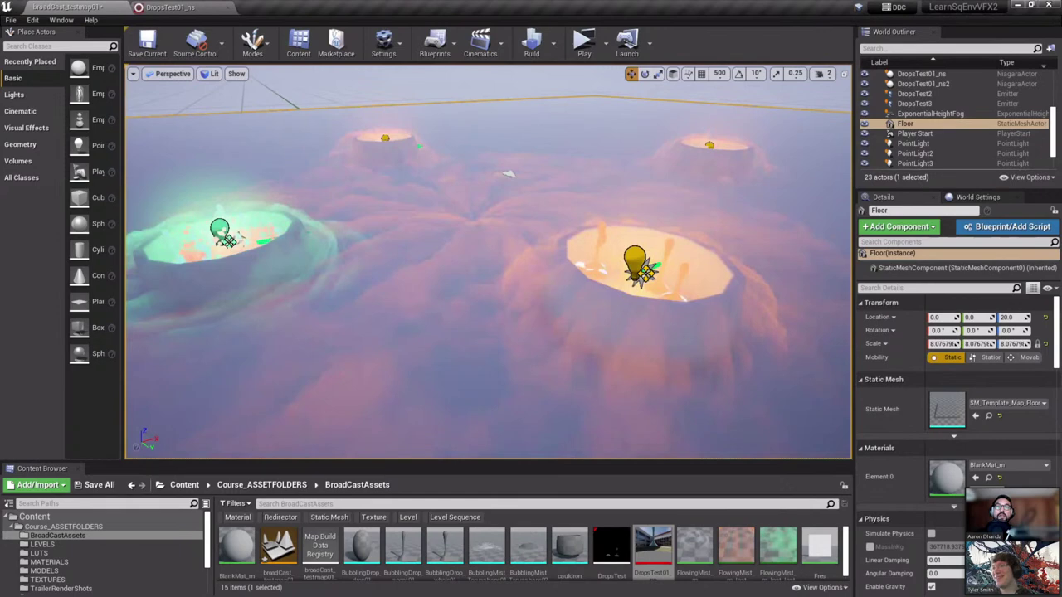
Search the computer for discord and launch the Discord app
key("super")
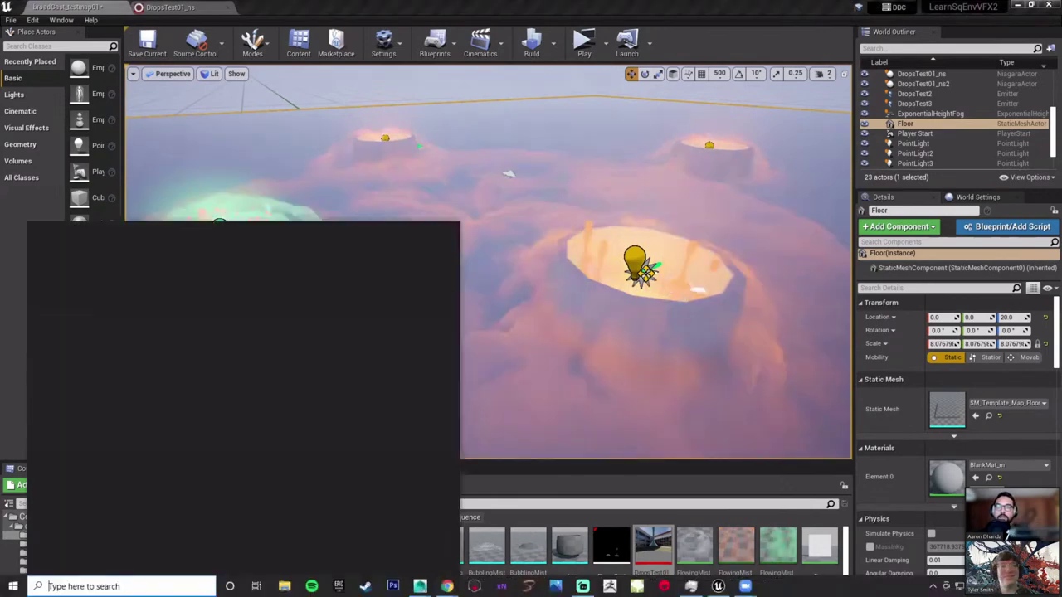
type("disc")
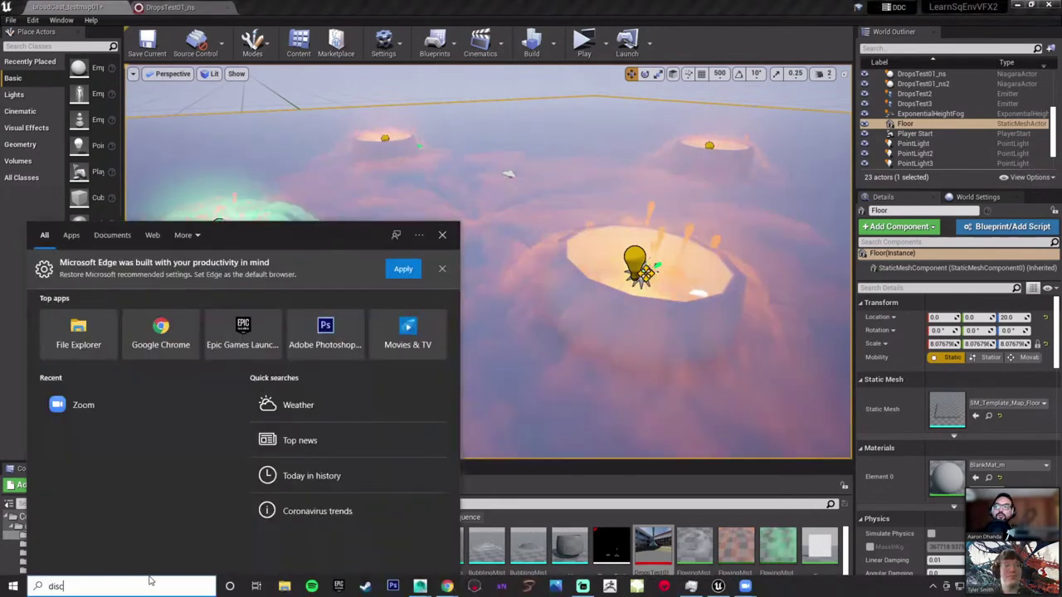
type("ord")
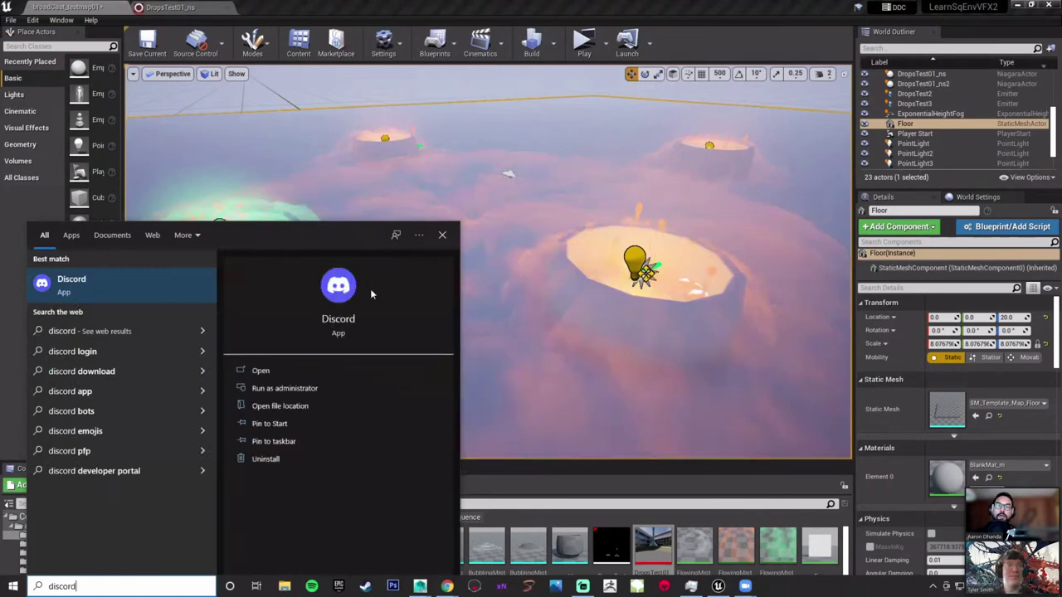
left_click(370, 289)
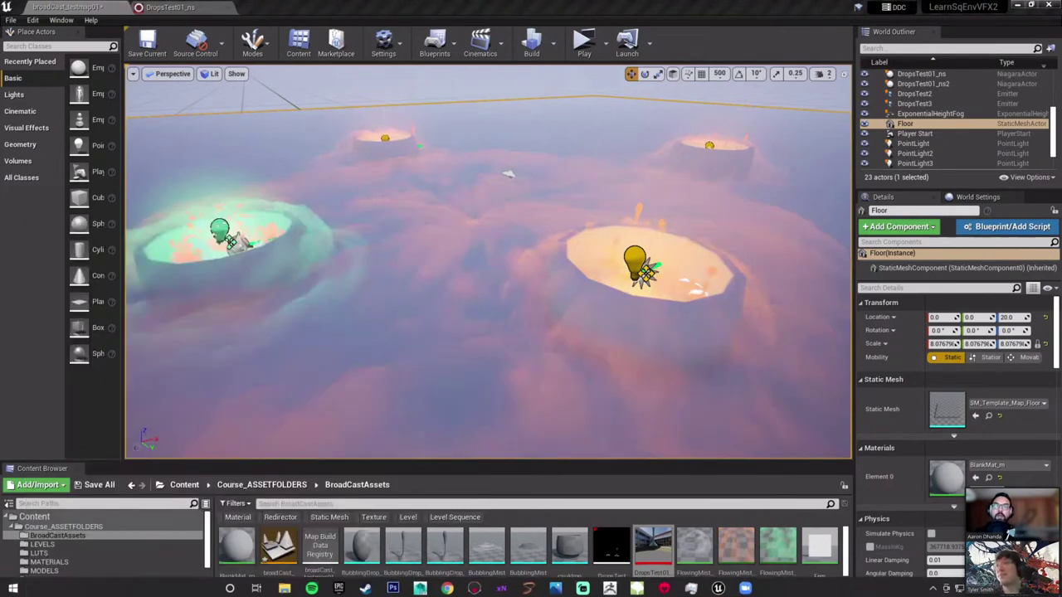